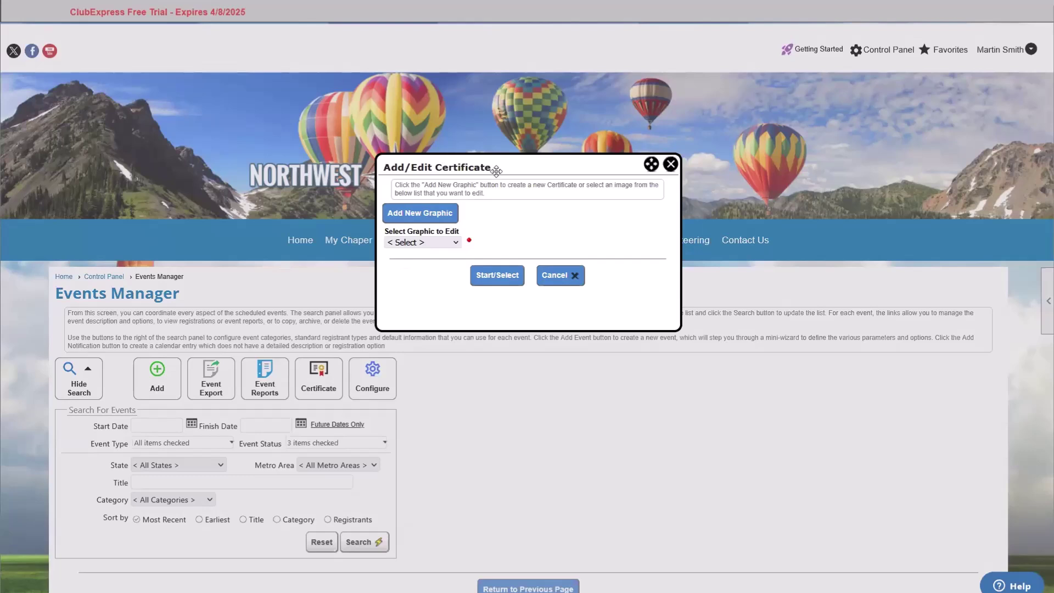
Step: Start creating a new certificate graphic from the Add/Edit Certificate dialog
{"action": "left_click_drag", "start_coordinate": [495, 169], "coordinate": [483, 225]}
{"action": "left_click", "coordinate": [430, 289]}
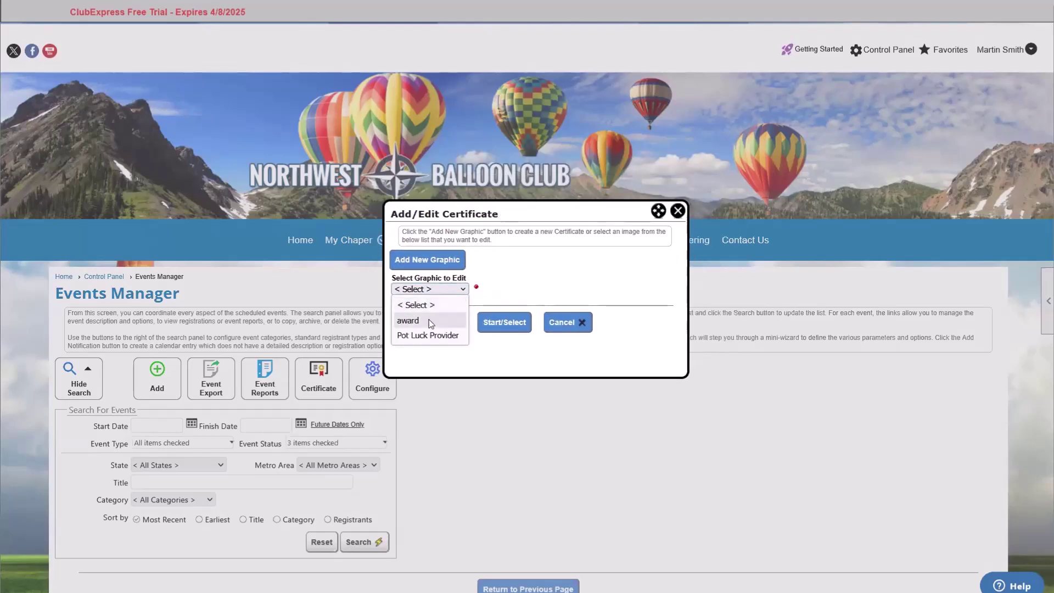
{"action": "left_click", "coordinate": [463, 289]}
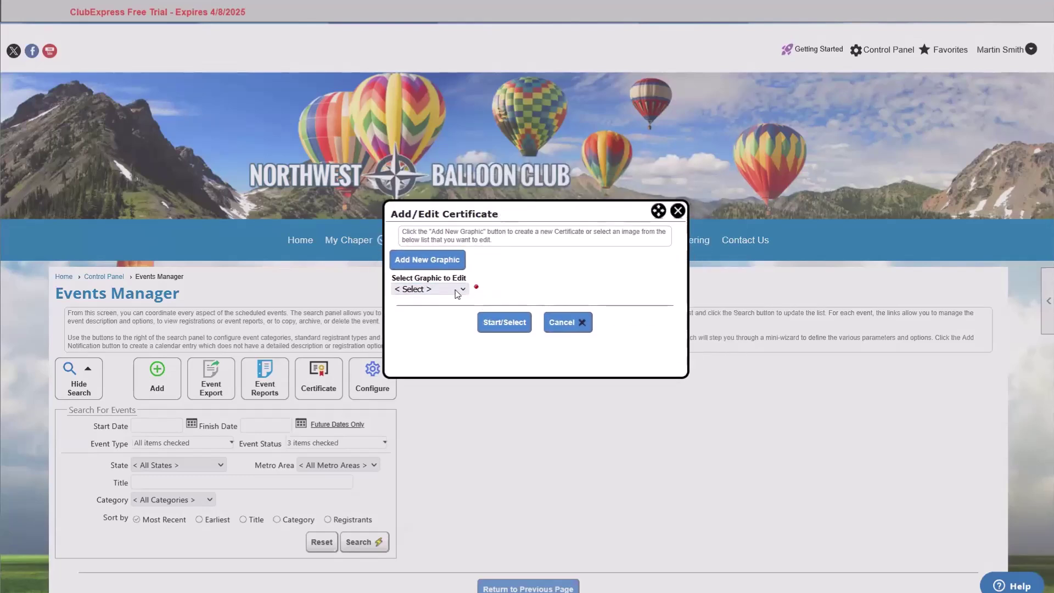
{"action": "left_click", "coordinate": [461, 264]}
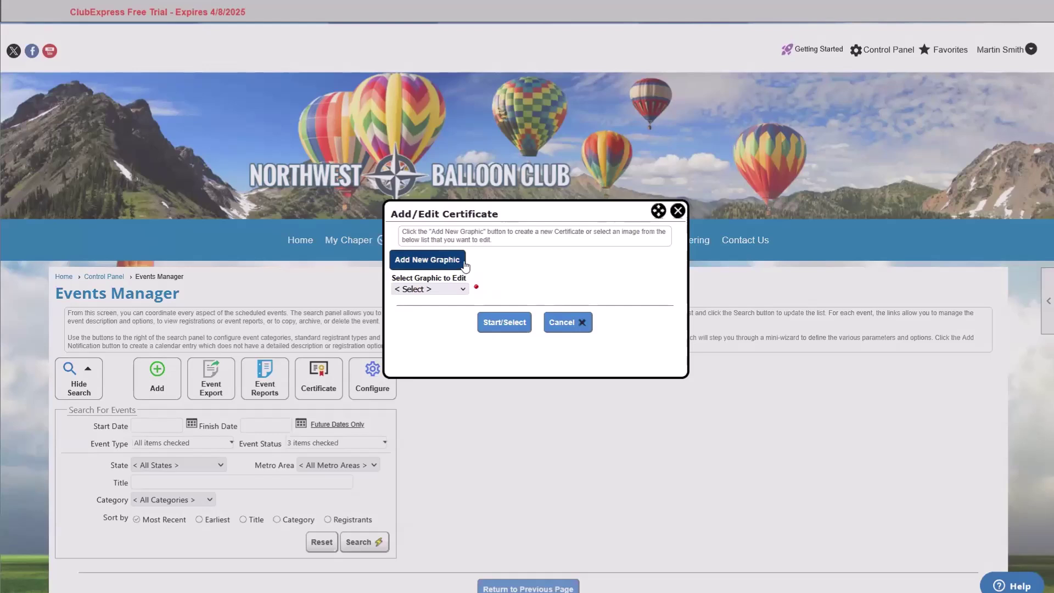
{"action": "left_click", "coordinate": [413, 260]}
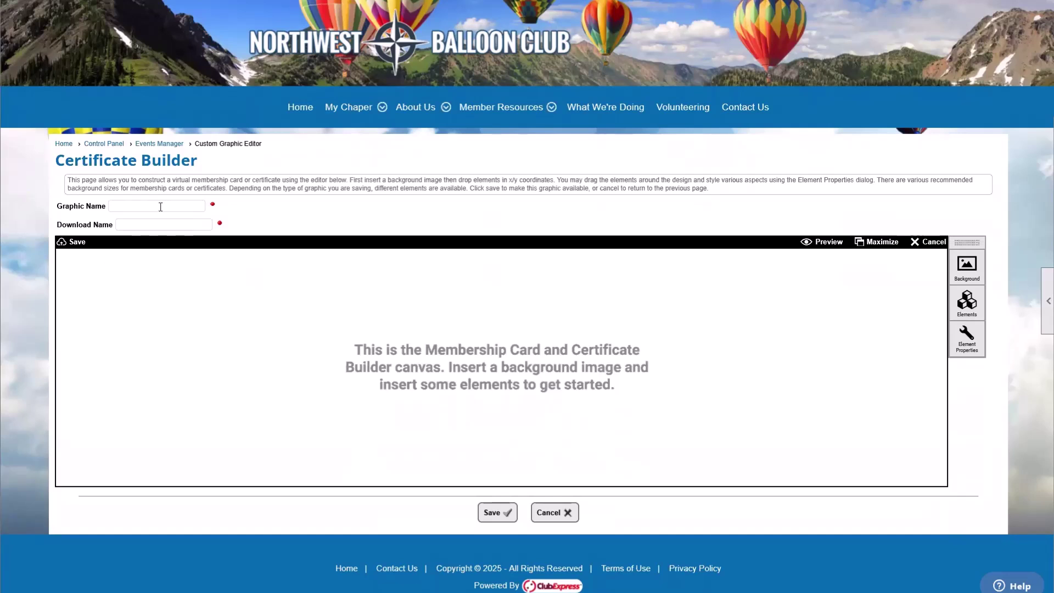
Step: Enter "Cert" as the graphic name and "Event Certificate" as the download name for the new certificate
{"action": "left_click_drag", "start_coordinate": [104, 208], "coordinate": [86, 208]}
{"action": "left_click", "coordinate": [87, 208]}
{"action": "left_click", "coordinate": [143, 207]}
{"action": "type", "text": "Cert"}
{"action": "left_click", "coordinate": [320, 204]}
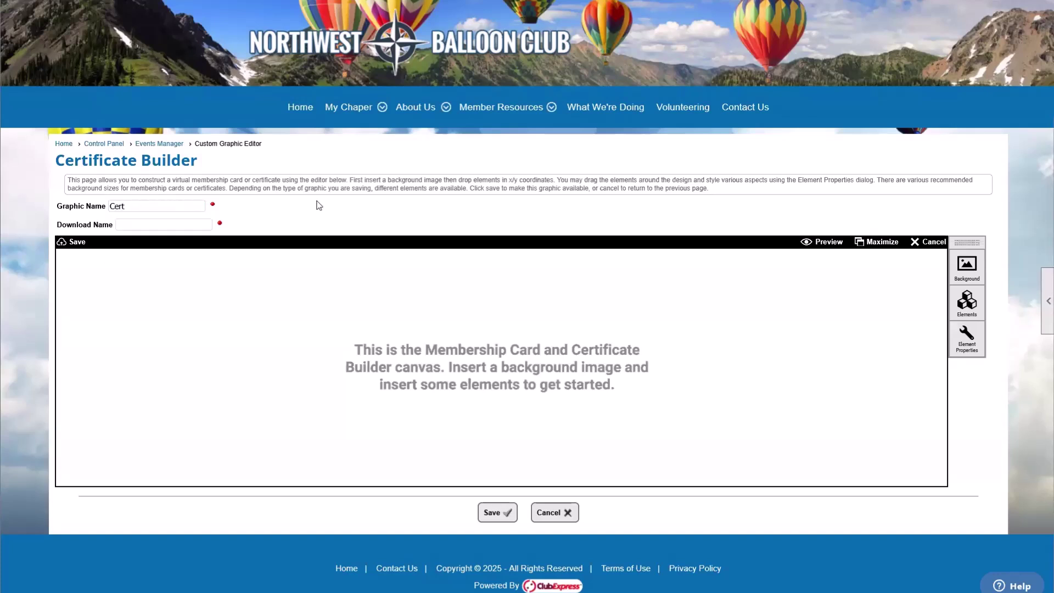
{"action": "left_click", "coordinate": [157, 204]}
{"action": "left_click", "coordinate": [157, 225]}
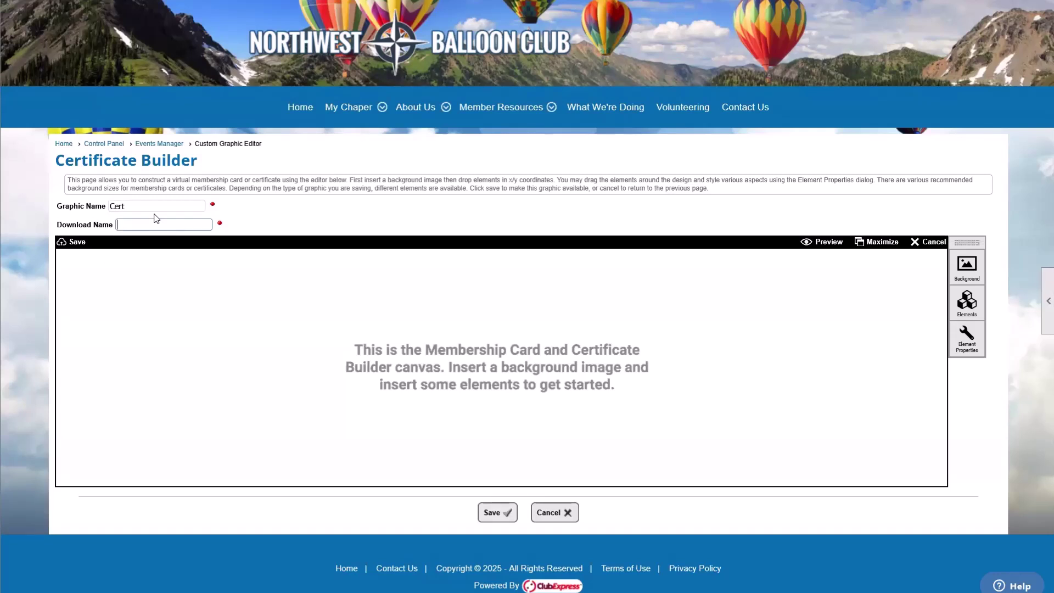
{"action": "type", "text": "Event Certificate"}
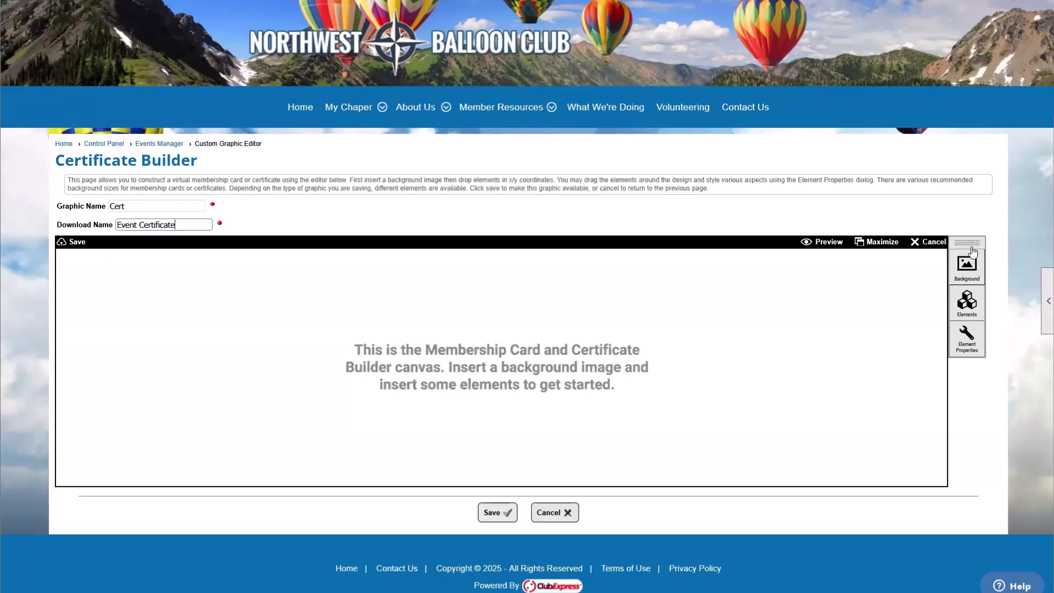
Step: Upload cert.jpg and save it as the certificate's background image
{"action": "left_click_drag", "start_coordinate": [973, 247], "coordinate": [986, 250]}
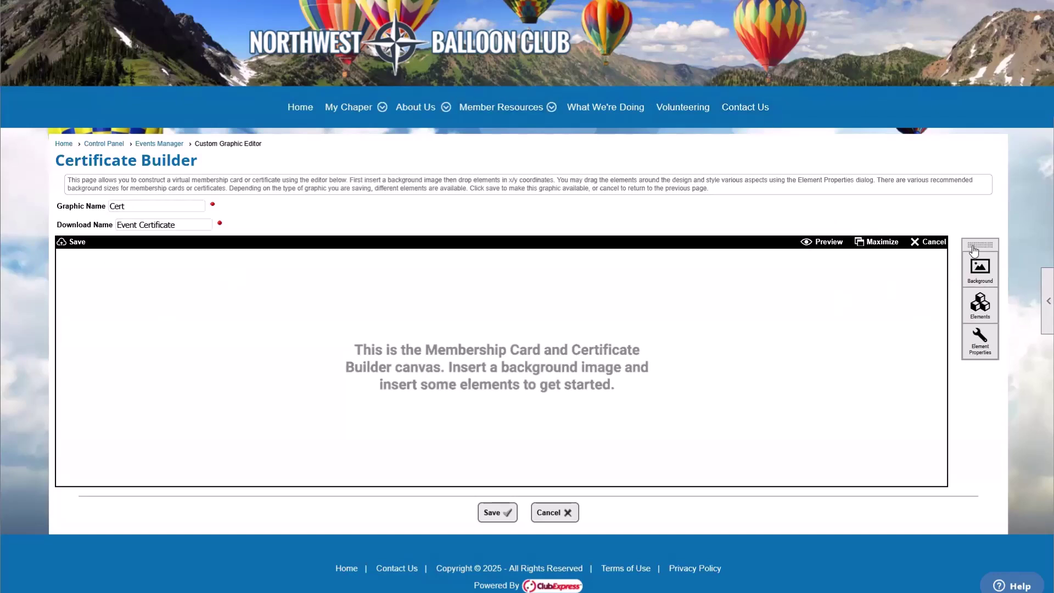
{"action": "left_click_drag", "start_coordinate": [976, 251], "coordinate": [973, 248]}
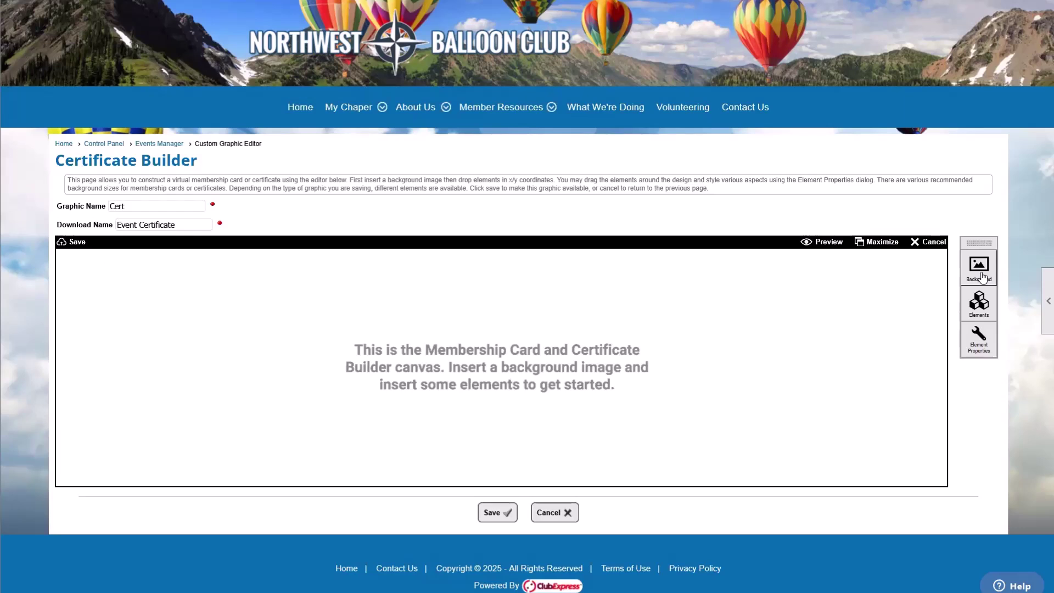
{"action": "left_click", "coordinate": [982, 277]}
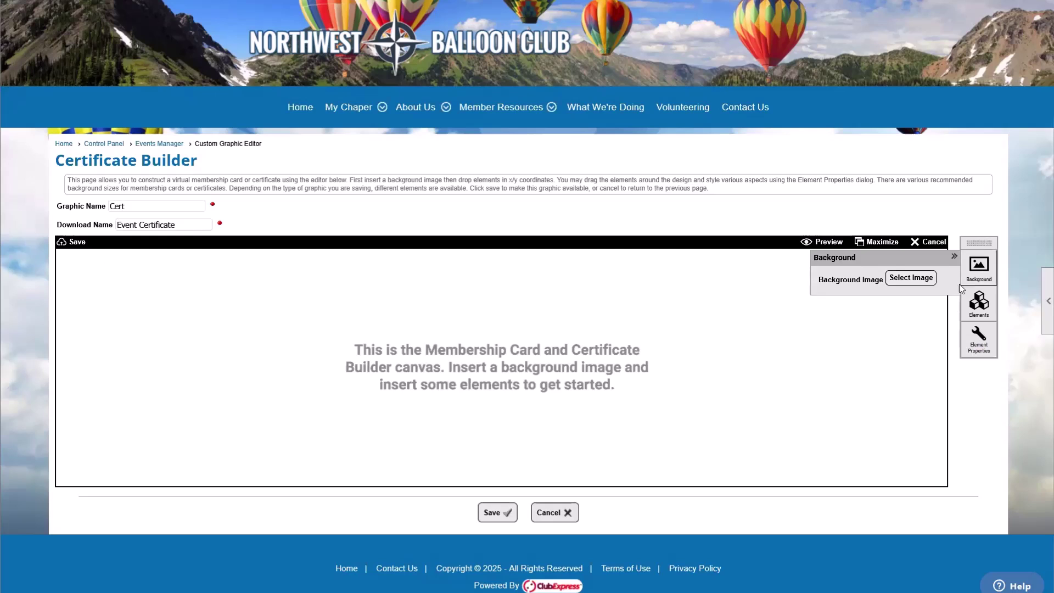
{"action": "left_click", "coordinate": [911, 278]}
{"action": "left_click", "coordinate": [464, 227]}
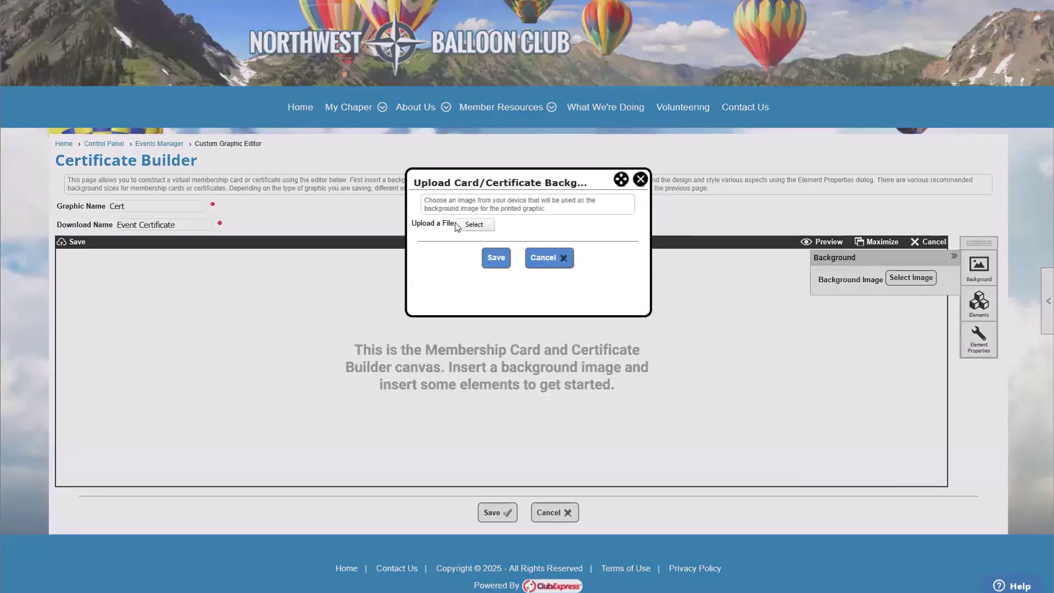
{"action": "left_click", "coordinate": [163, 118]}
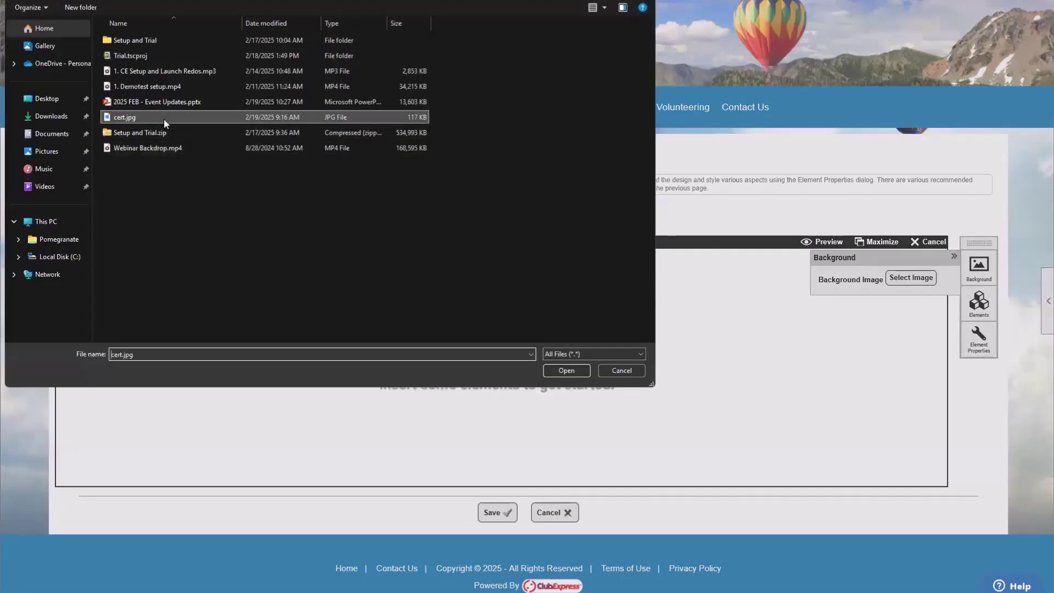
{"action": "left_click", "coordinate": [568, 374]}
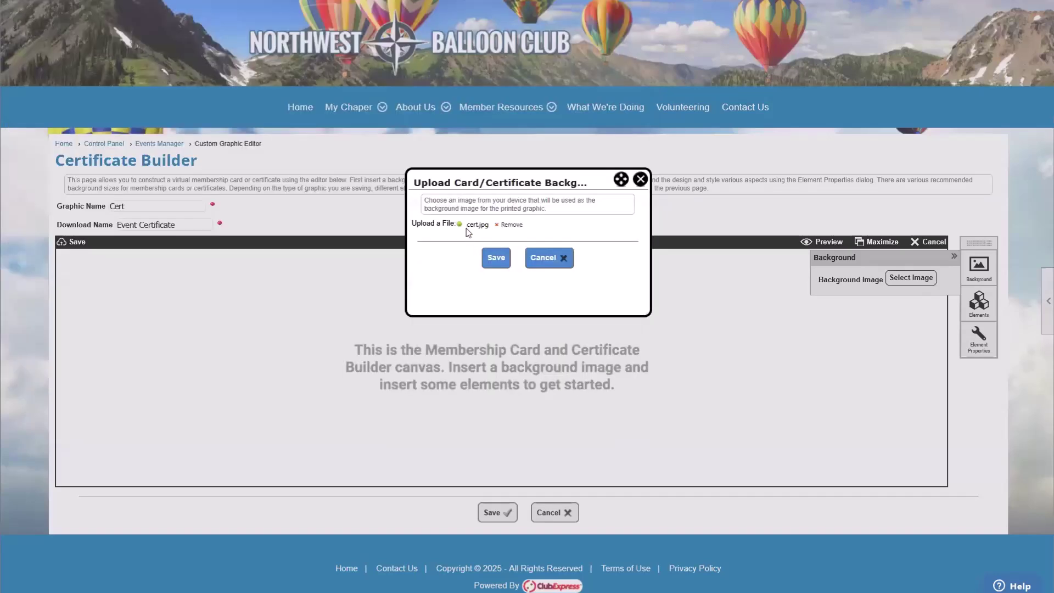
{"action": "left_click_drag", "start_coordinate": [466, 226], "coordinate": [481, 226]}
{"action": "left_click", "coordinate": [493, 258]}
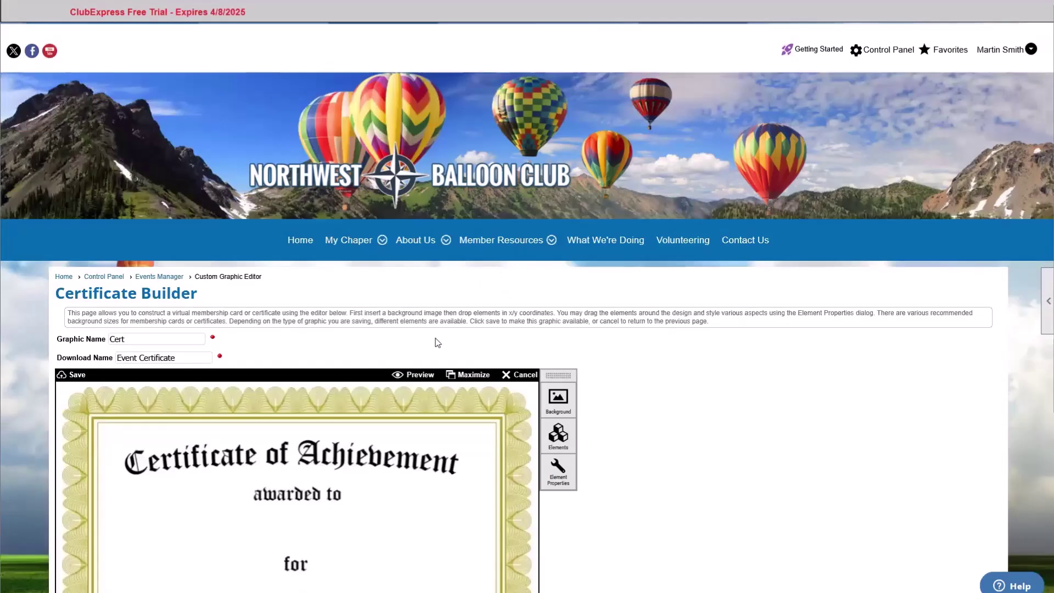
Step: Insert an Attendee Name element near the certificate's upper-left corner, at about X 7 px and Y 9 px
{"action": "scroll", "coordinate": [435, 343], "scroll_direction": "down", "scroll_amount": 5}
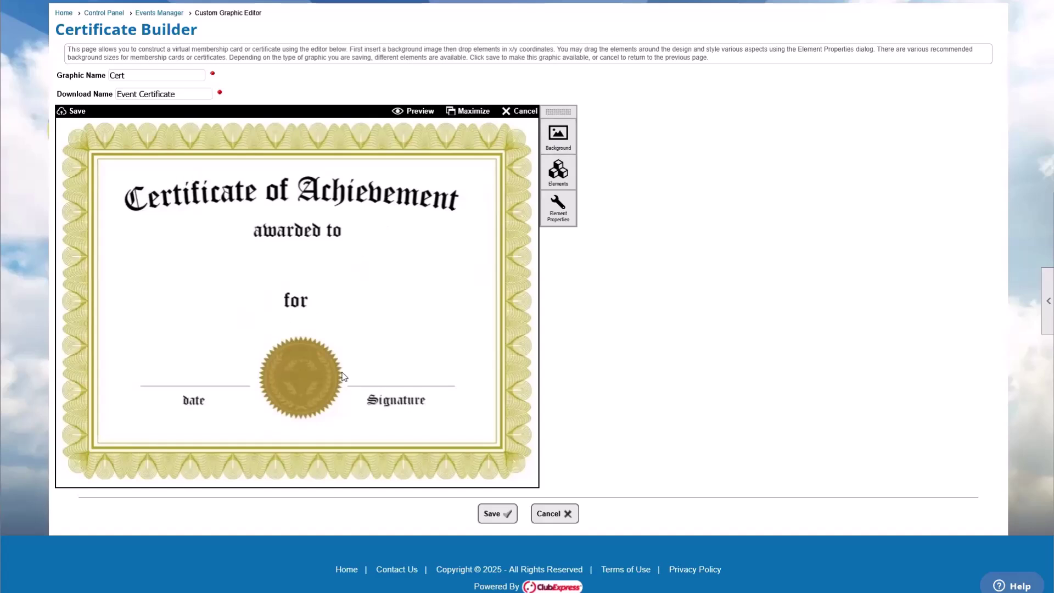
{"action": "left_click", "coordinate": [565, 181]}
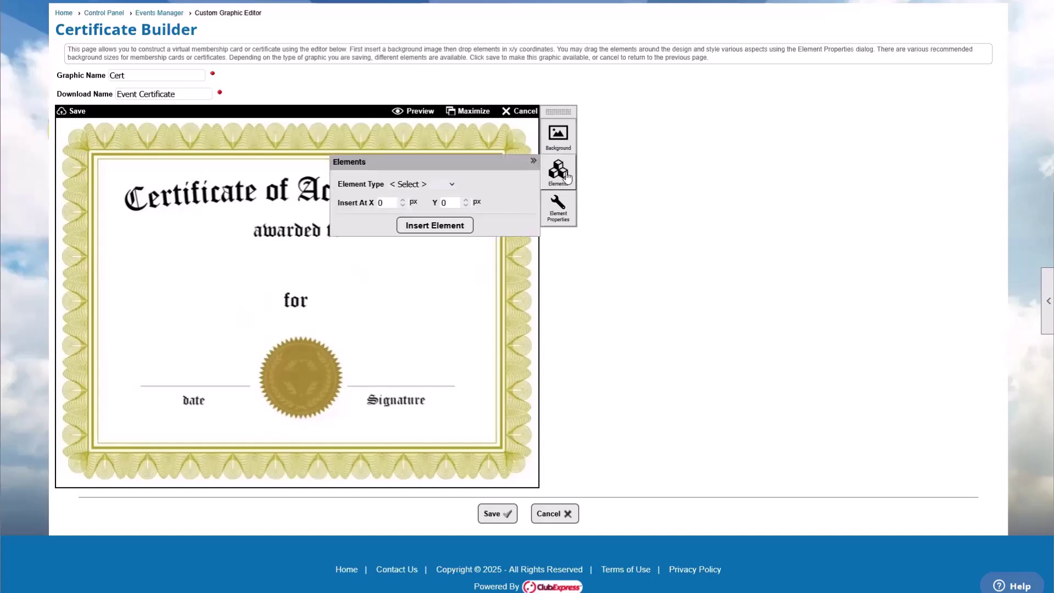
{"action": "left_click", "coordinate": [408, 185]}
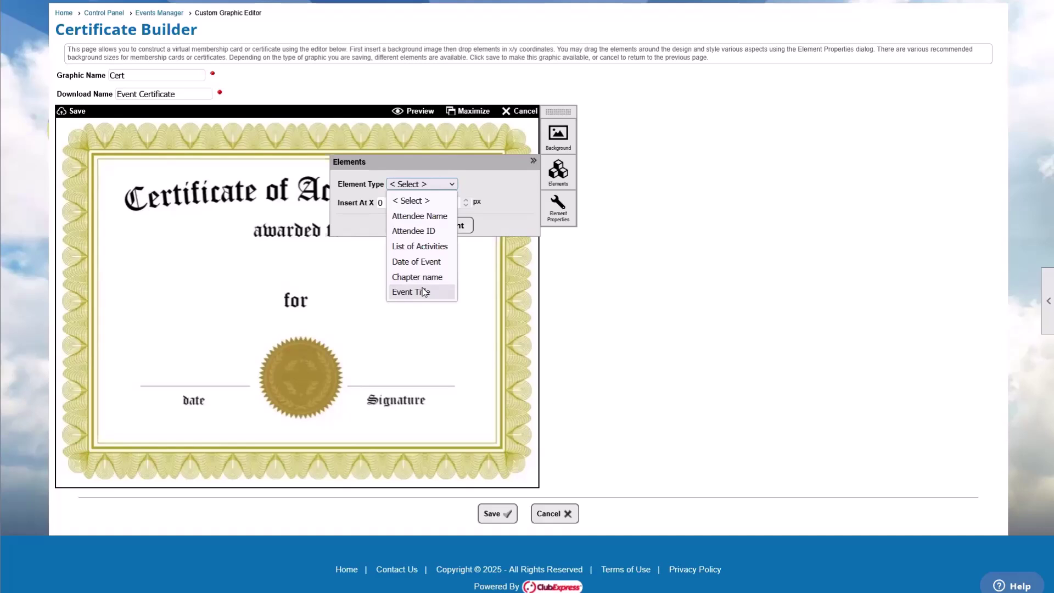
{"action": "left_click", "coordinate": [412, 217]}
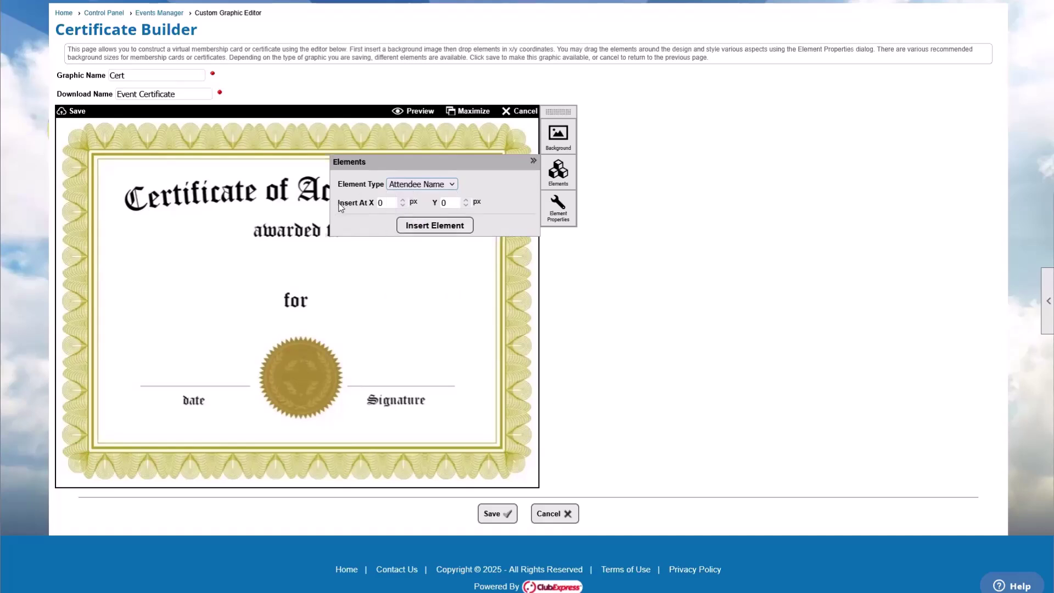
{"action": "left_click_drag", "start_coordinate": [339, 203], "coordinate": [366, 207]}
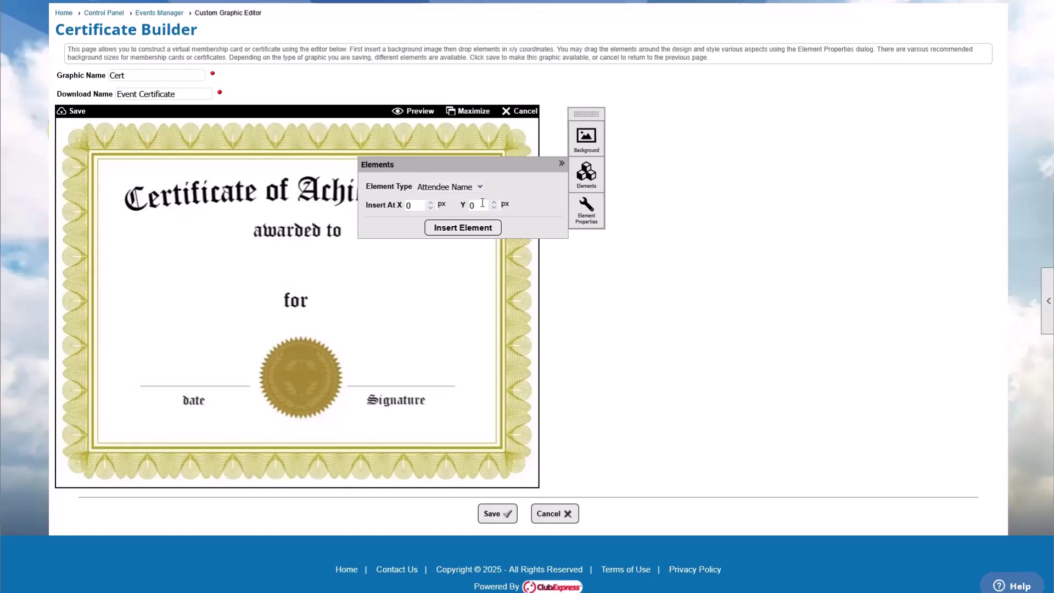
{"action": "left_click", "coordinate": [431, 203]}
{"action": "left_click", "coordinate": [431, 202]}
{"action": "left_click", "coordinate": [431, 203]}
{"action": "left_click", "coordinate": [495, 202]}
{"action": "left_click", "coordinate": [495, 202]}
{"action": "left_click", "coordinate": [494, 203]}
{"action": "left_click", "coordinate": [494, 202]}
{"action": "left_click", "coordinate": [494, 202]}
{"action": "left_click", "coordinate": [461, 228]}
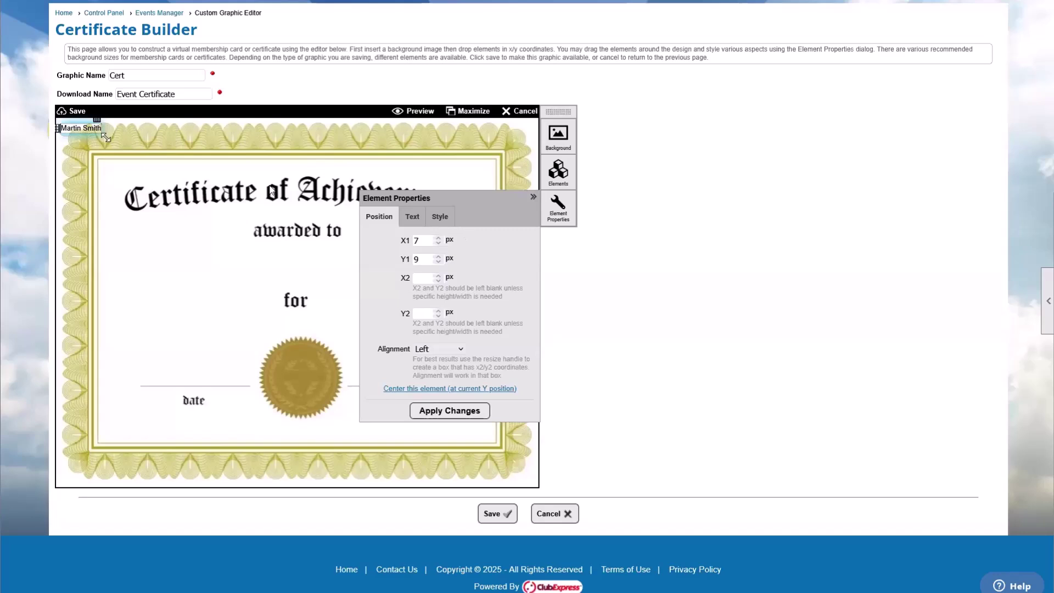
Step: Move the Attendee Name element between "awarded to" and "for" and enlarge it into a box about 139 by 46 px
{"action": "left_click", "coordinate": [59, 134]}
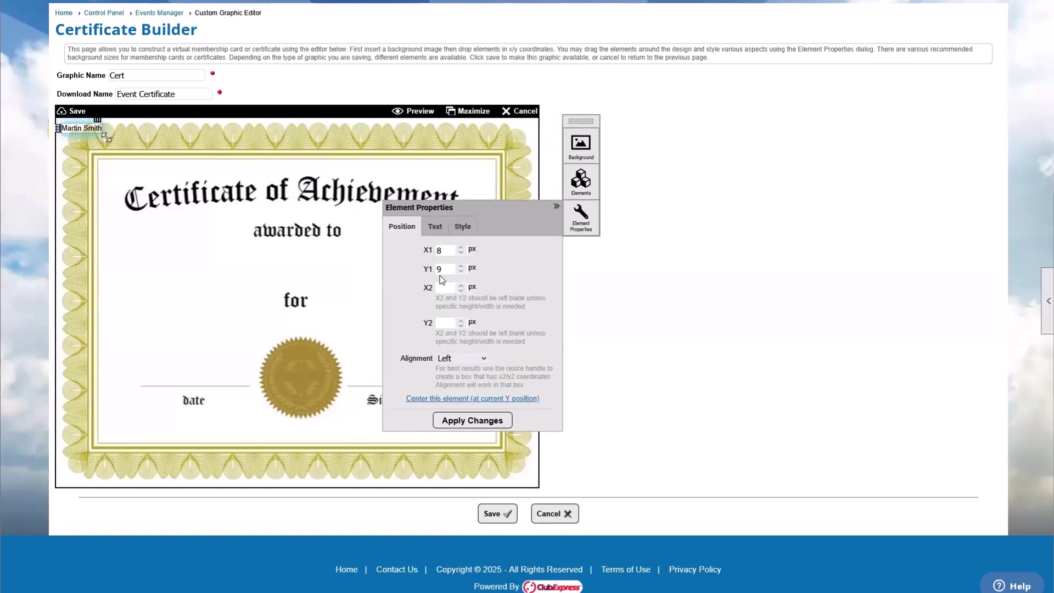
{"action": "left_click_drag", "start_coordinate": [59, 131], "coordinate": [271, 269]}
{"action": "left_click", "coordinate": [292, 264]}
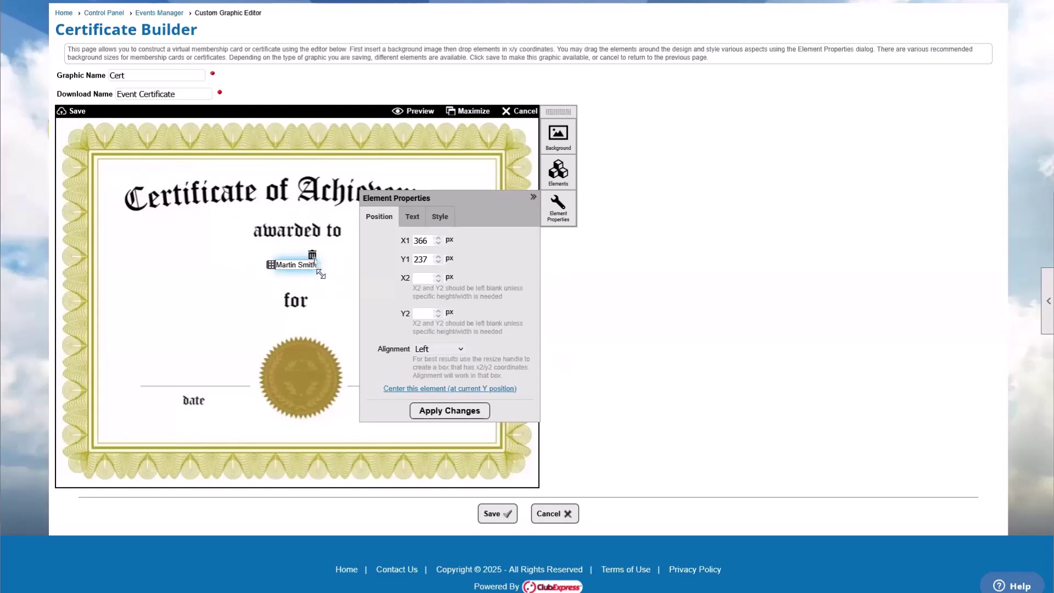
{"action": "left_click_drag", "start_coordinate": [320, 273], "coordinate": [362, 291]}
{"action": "left_click_drag", "start_coordinate": [272, 274], "coordinate": [261, 272]}
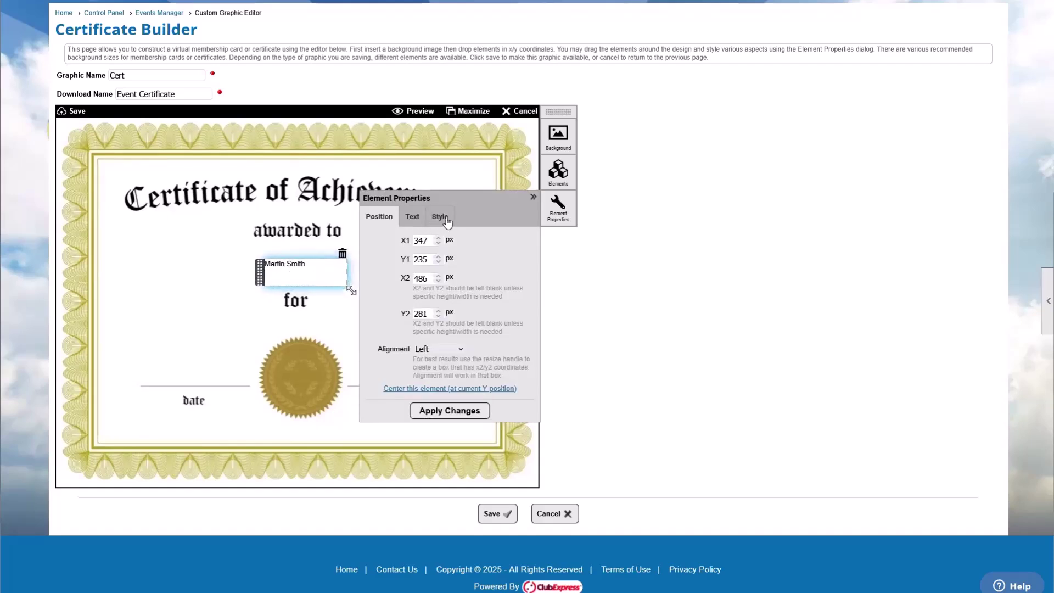
Step: Set the Attendee Name element's alignment to Center and center the element on the certificate at its current Y position
{"action": "left_click", "coordinate": [430, 349]}
{"action": "left_click", "coordinate": [439, 392]}
{"action": "left_click", "coordinate": [447, 389]}
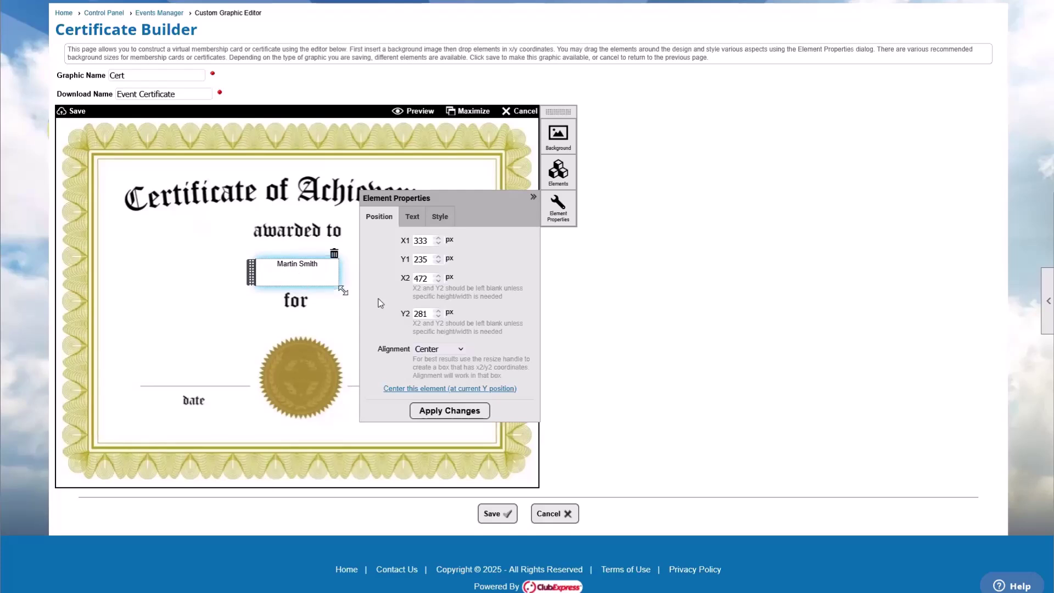
Step: Add the label text "Awardee:" to the Attendee Name element and apply it
{"action": "left_click", "coordinate": [412, 217]}
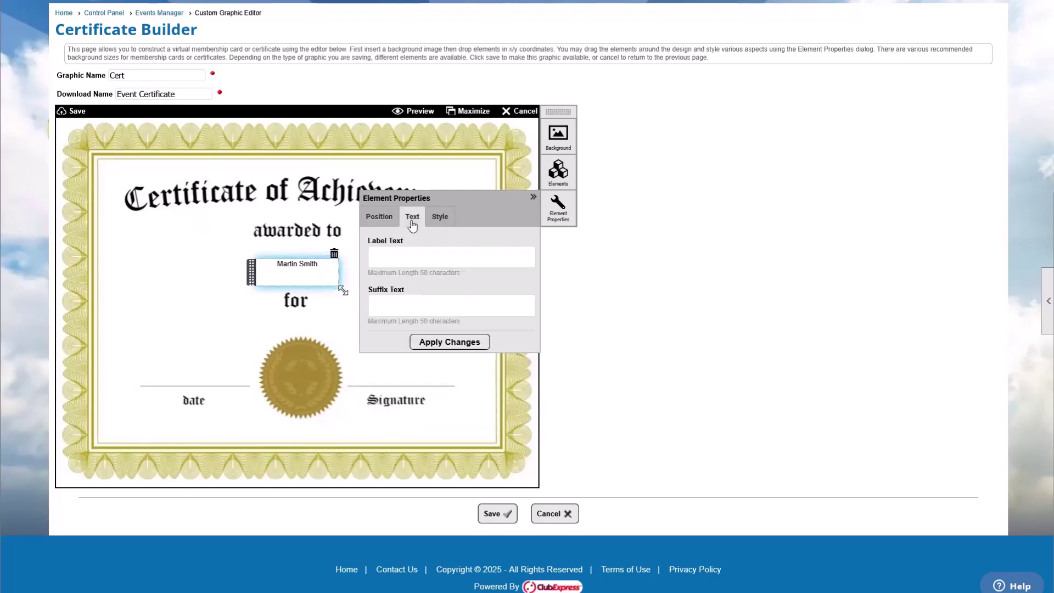
{"action": "left_click_drag", "start_coordinate": [371, 243], "coordinate": [400, 244]}
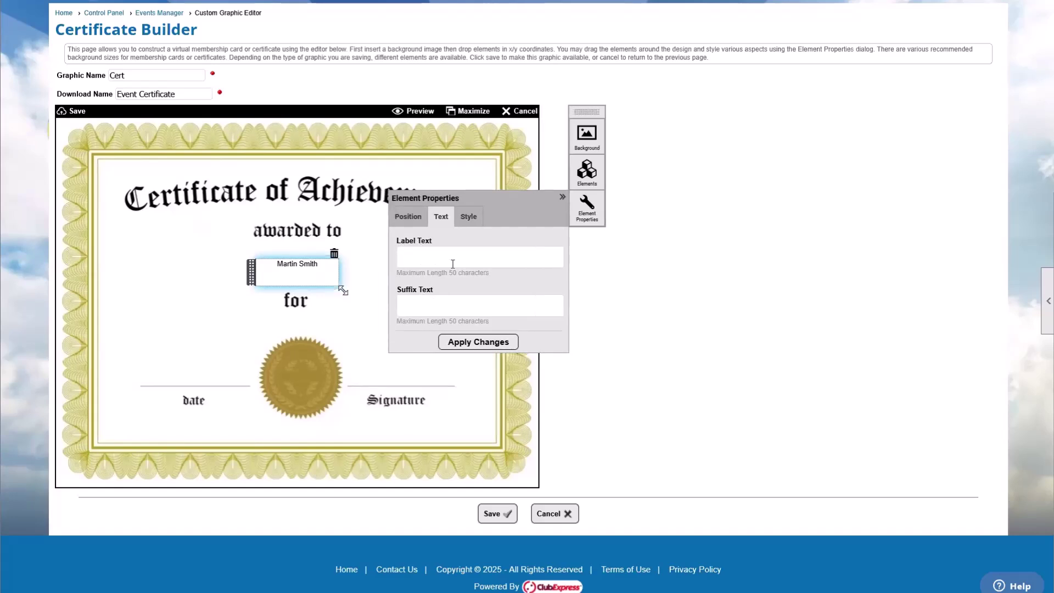
{"action": "left_click", "coordinate": [437, 262]}
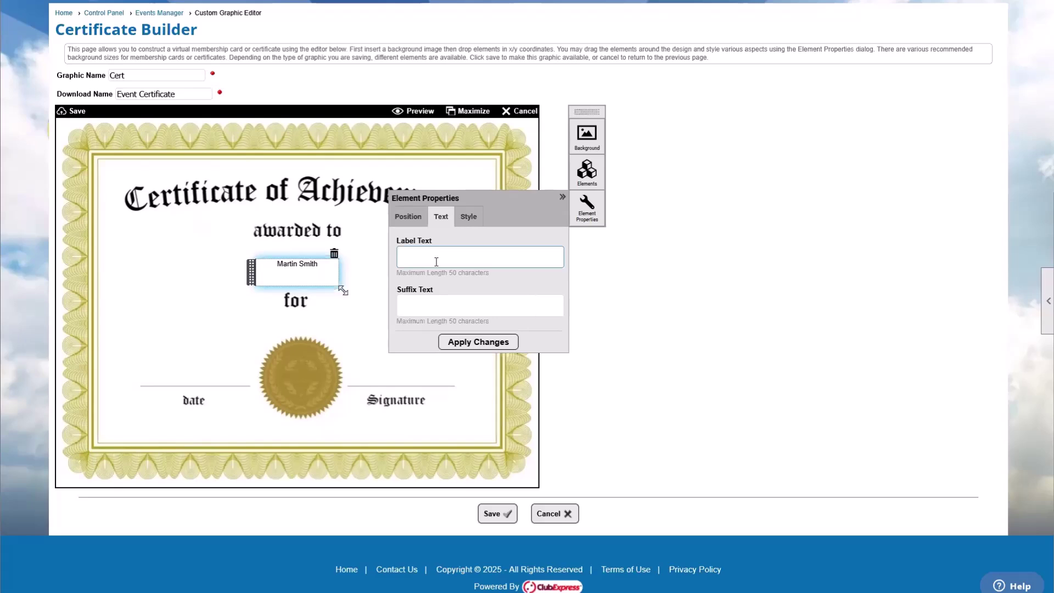
{"action": "type", "text": "Awardee:"}
{"action": "left_click", "coordinate": [454, 344]}
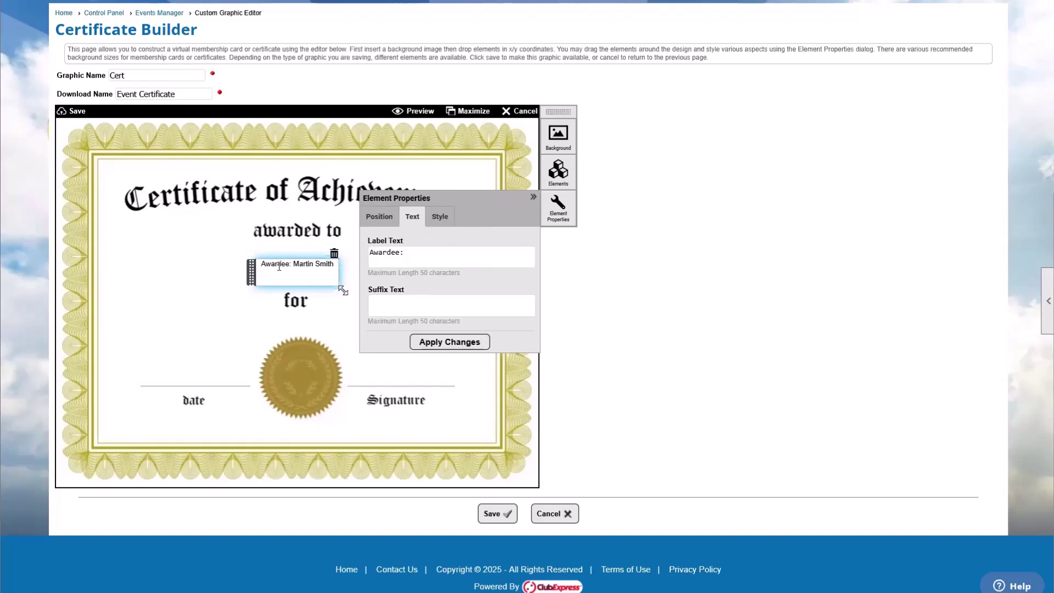
Step: Remove the label text from the Attendee Name element and apply the change
{"action": "left_click_drag", "start_coordinate": [410, 254], "coordinate": [383, 254]}
{"action": "left_click", "coordinate": [384, 258]}
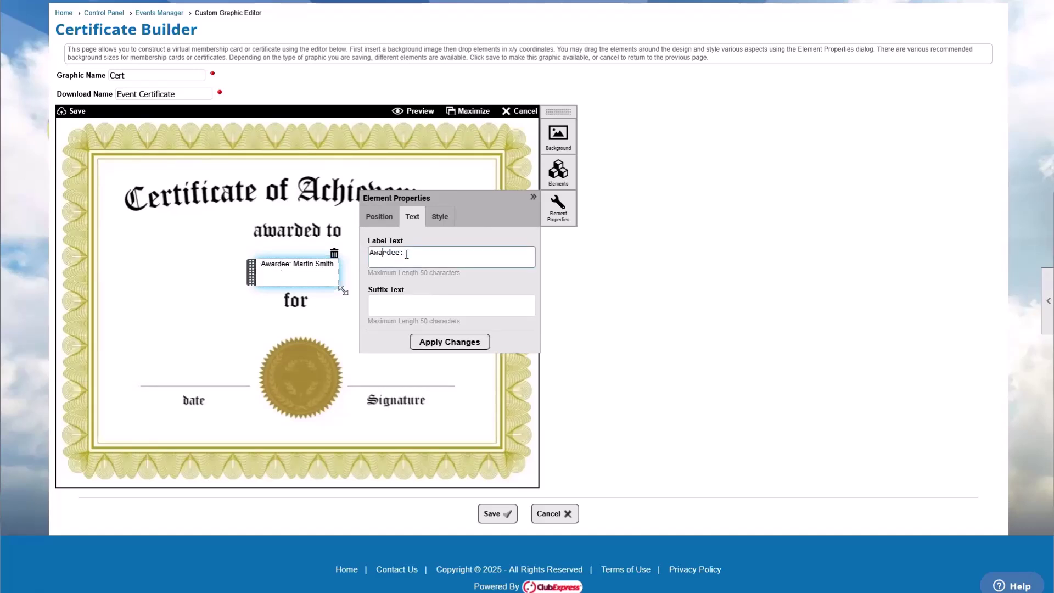
{"action": "left_click", "coordinate": [408, 303]}
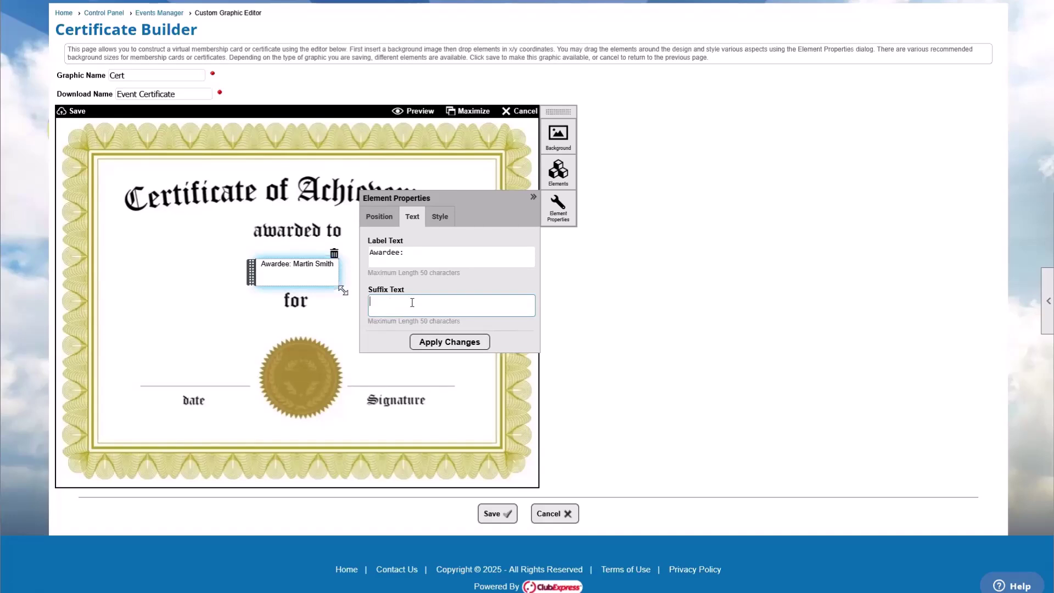
{"action": "left_click_drag", "start_coordinate": [428, 252], "coordinate": [307, 251]}
{"action": "key", "text": "BackSpace"}
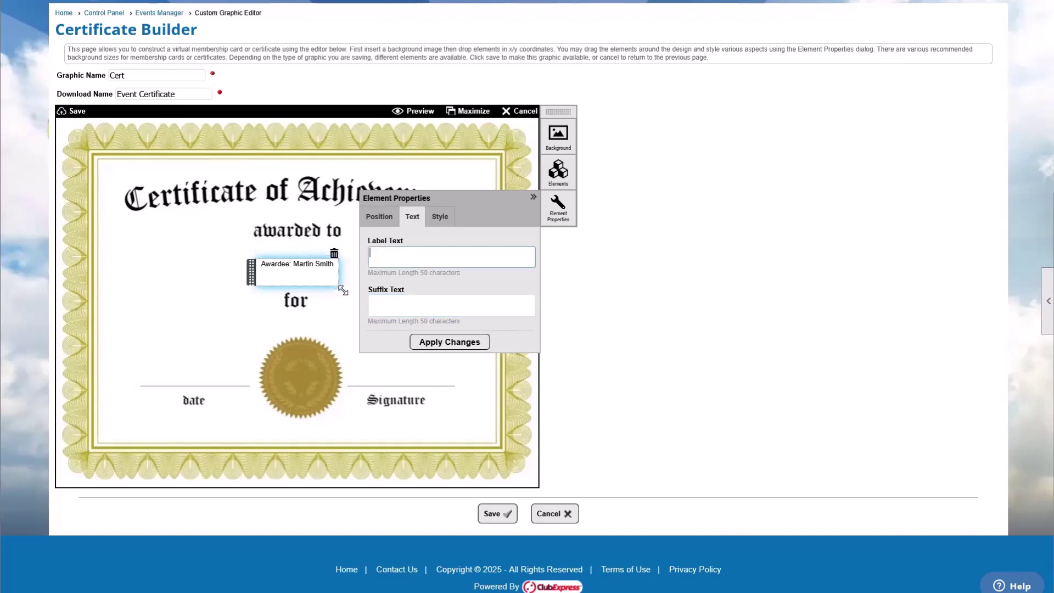
{"action": "left_click", "coordinate": [432, 342]}
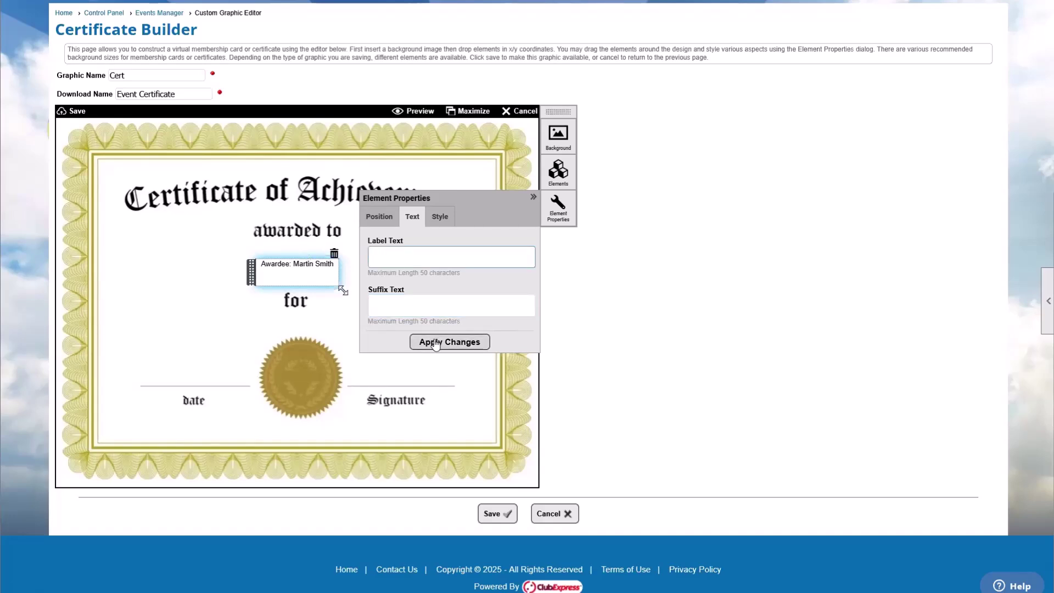
Step: Set the Attendee Name element's text size to 26px and apply the change
{"action": "left_click", "coordinate": [435, 220]}
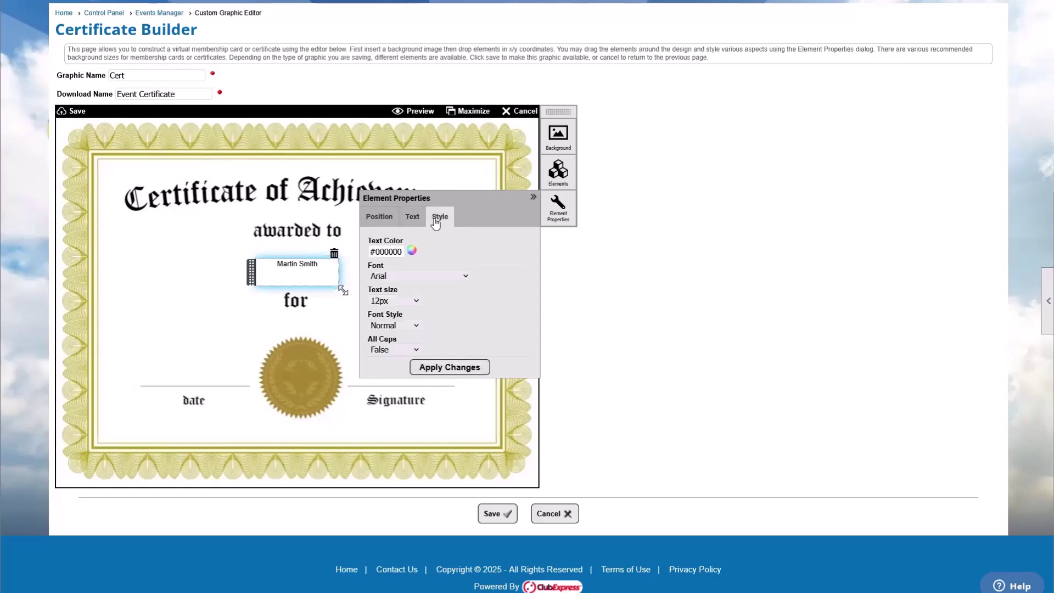
{"action": "left_click", "coordinate": [413, 277]}
{"action": "left_click", "coordinate": [412, 276]}
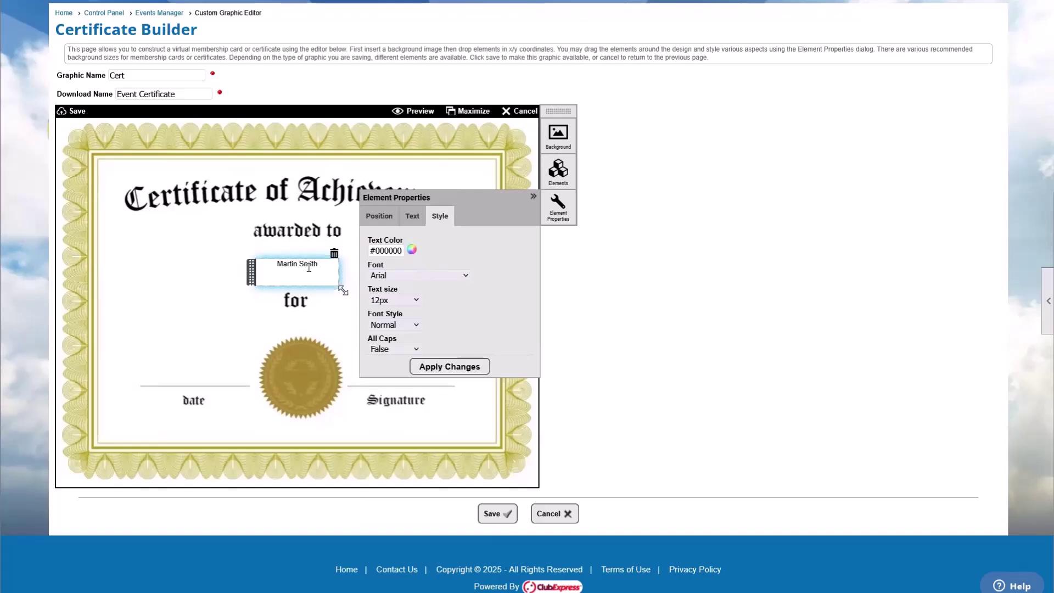
{"action": "left_click", "coordinate": [395, 300]}
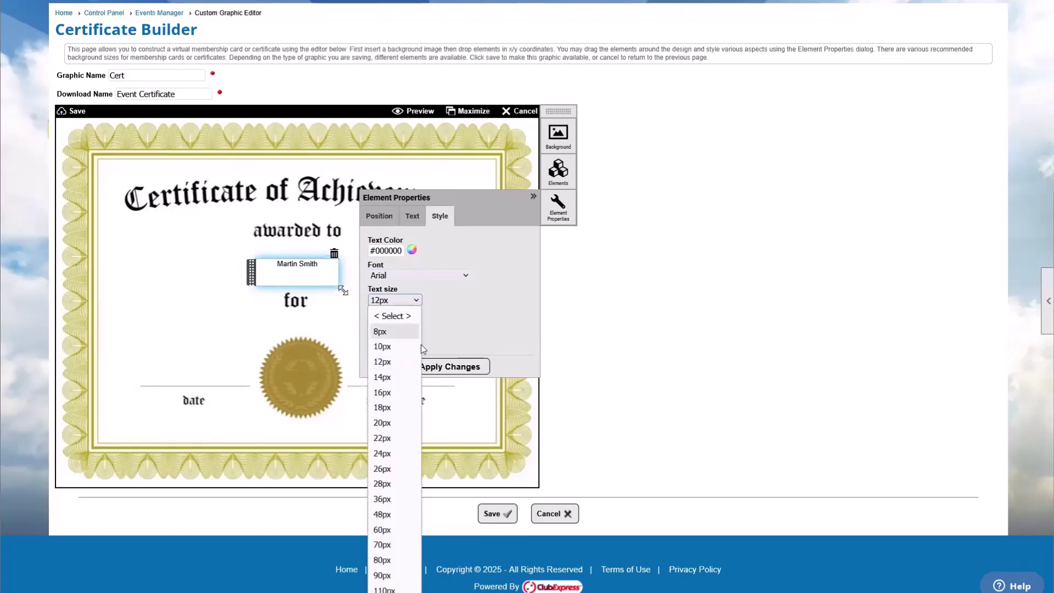
{"action": "left_click", "coordinate": [394, 468]}
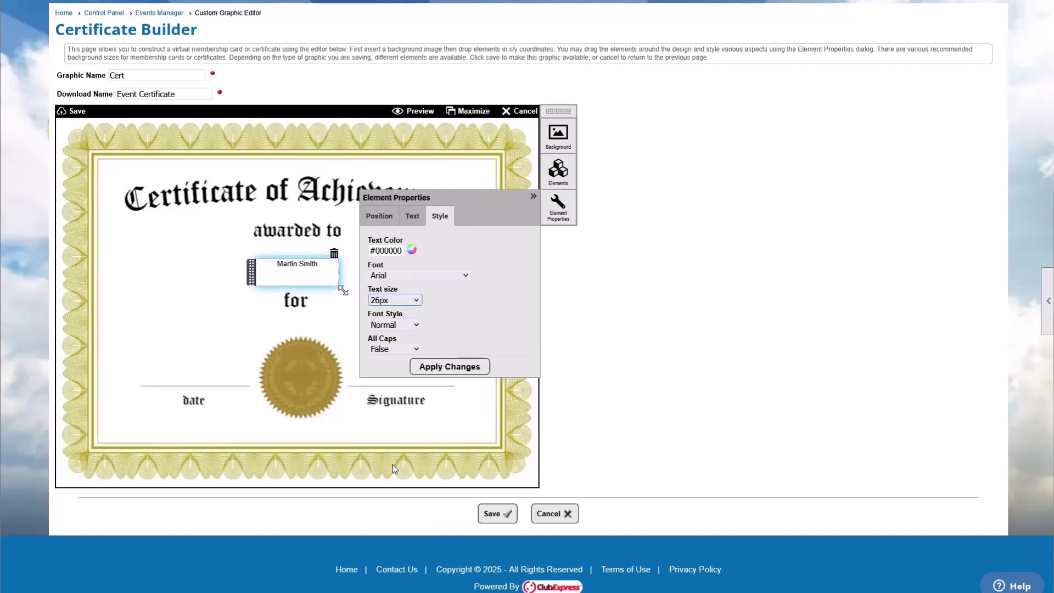
{"action": "left_click", "coordinate": [437, 367]}
Step: Widen the Attendee Name box to about 438 by 44 px and center it on the certificate at its current Y position
{"action": "left_click_drag", "start_coordinate": [256, 281], "coordinate": [221, 267]}
{"action": "left_click_drag", "start_coordinate": [309, 268], "coordinate": [446, 262]}
{"action": "left_click_drag", "start_coordinate": [250, 269], "coordinate": [215, 271]}
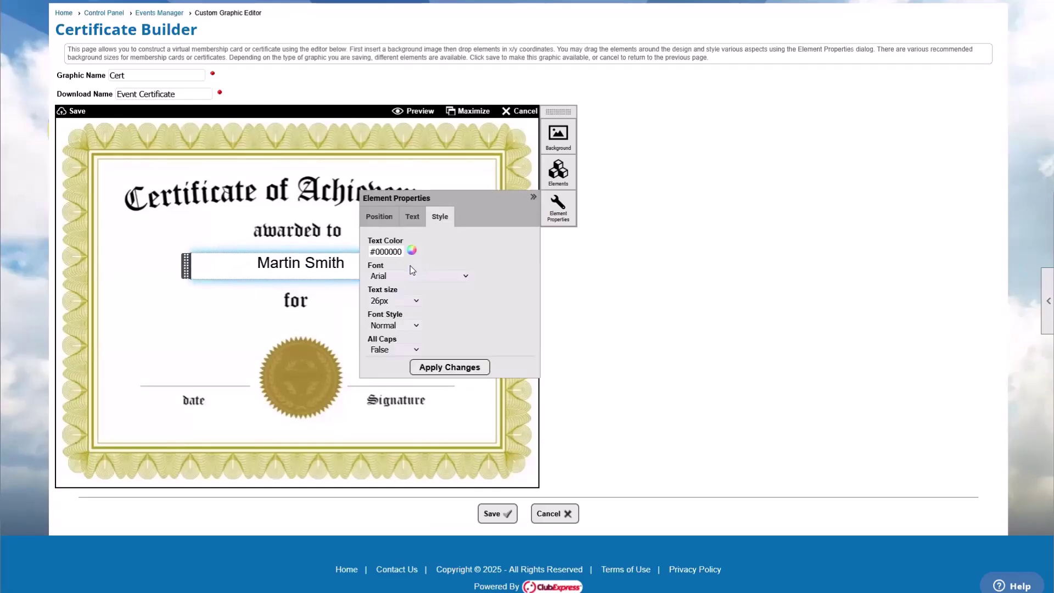
{"action": "left_click", "coordinate": [533, 197]}
{"action": "left_click_drag", "start_coordinate": [411, 266], "coordinate": [454, 277]}
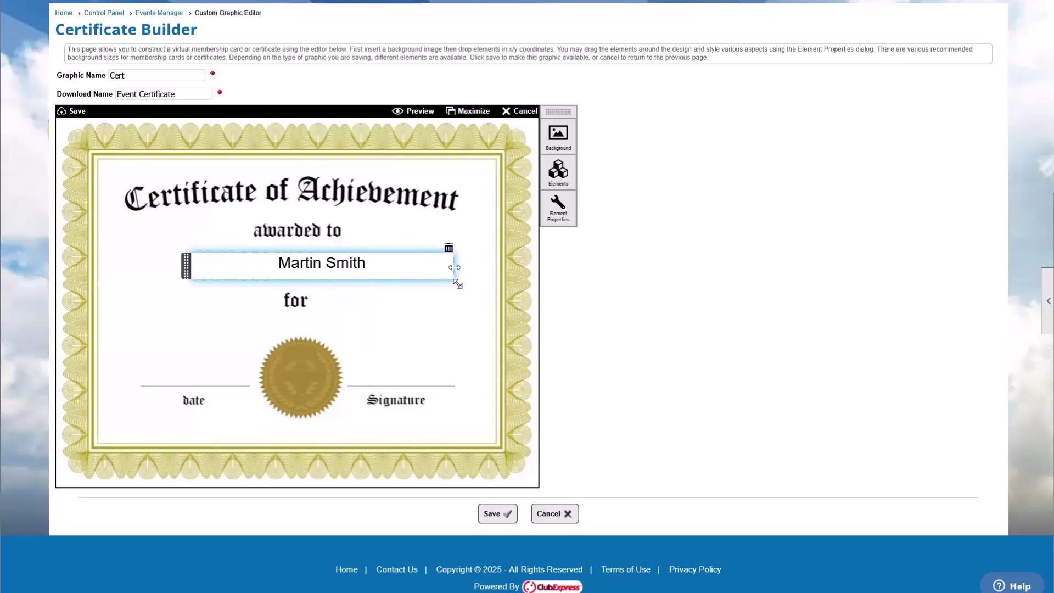
{"action": "left_click", "coordinate": [426, 273]}
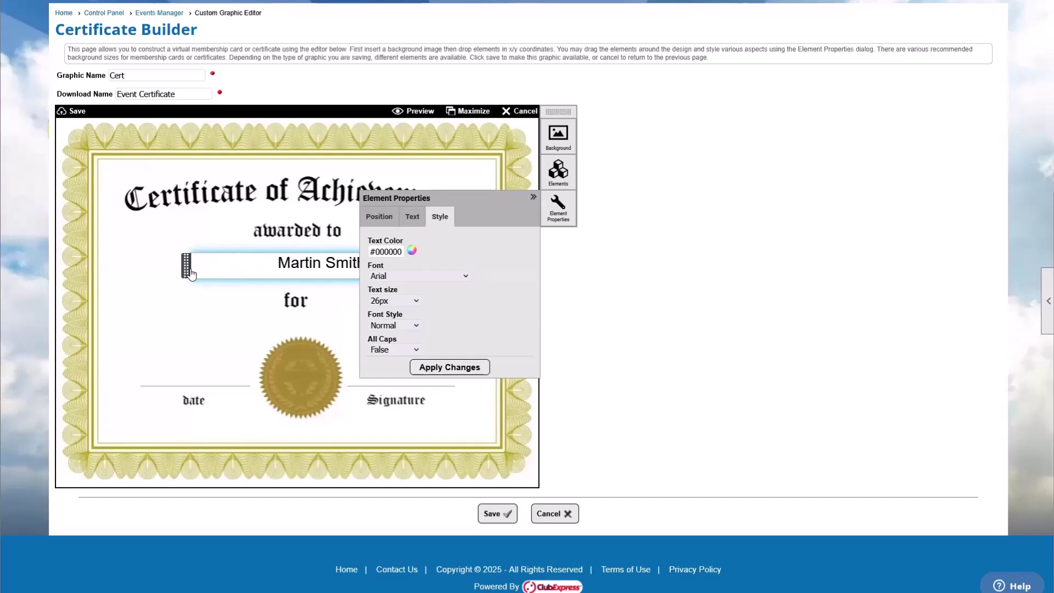
{"action": "left_click_drag", "start_coordinate": [191, 272], "coordinate": [172, 270]}
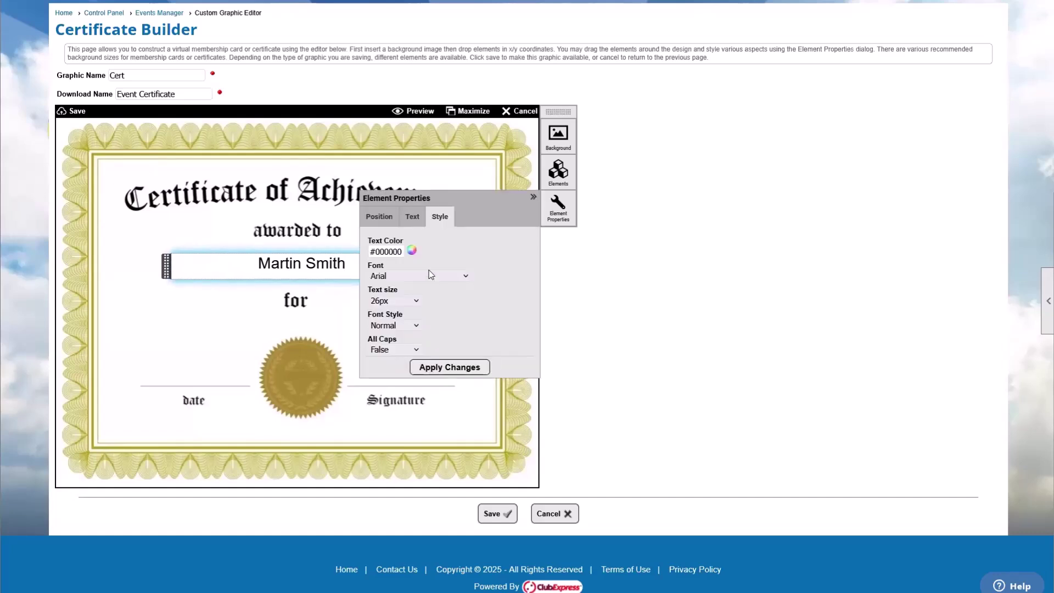
{"action": "left_click", "coordinate": [380, 220]}
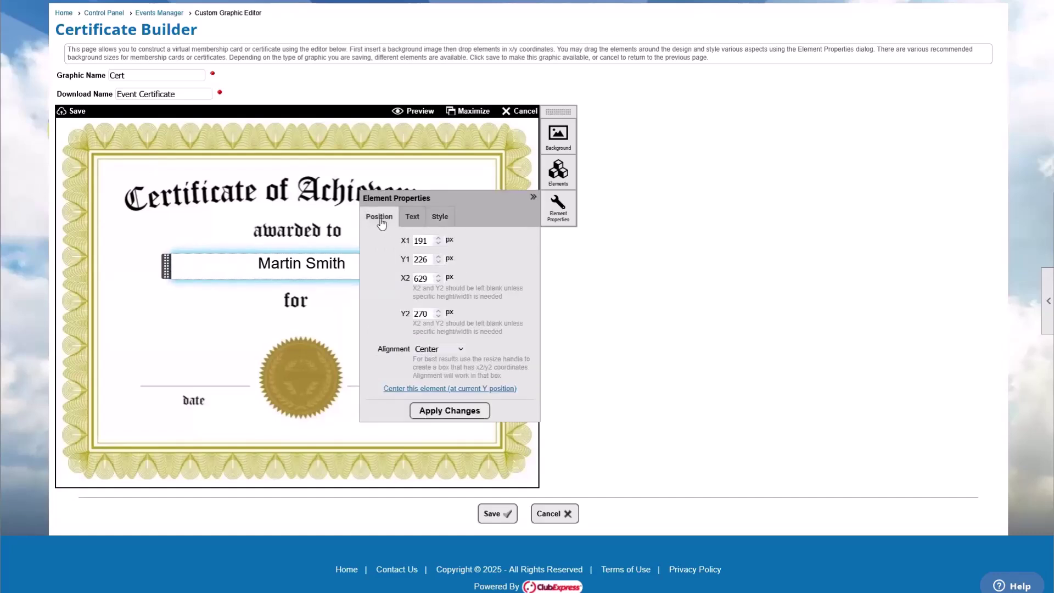
{"action": "left_click", "coordinate": [392, 389]}
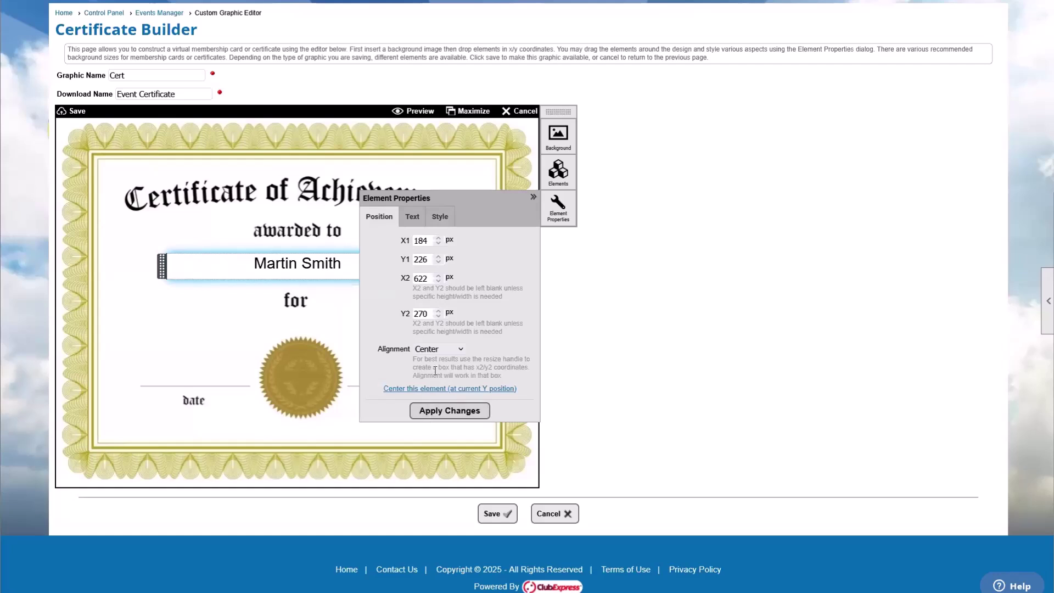
Step: Set the Attendee Name element's font to Dancing Script and apply the change
{"action": "left_click", "coordinate": [438, 221]}
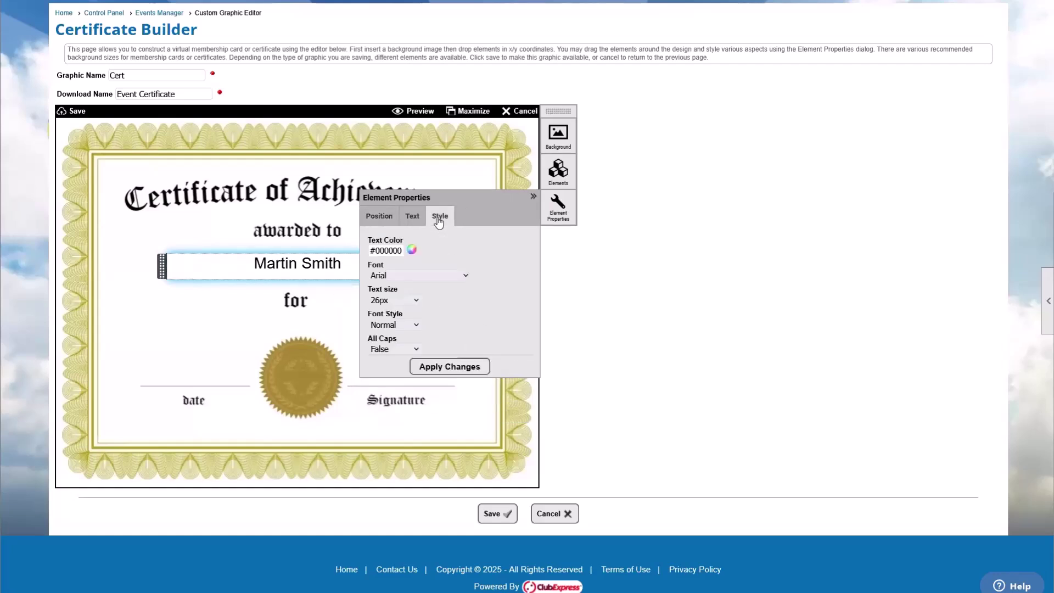
{"action": "left_click", "coordinate": [377, 280]}
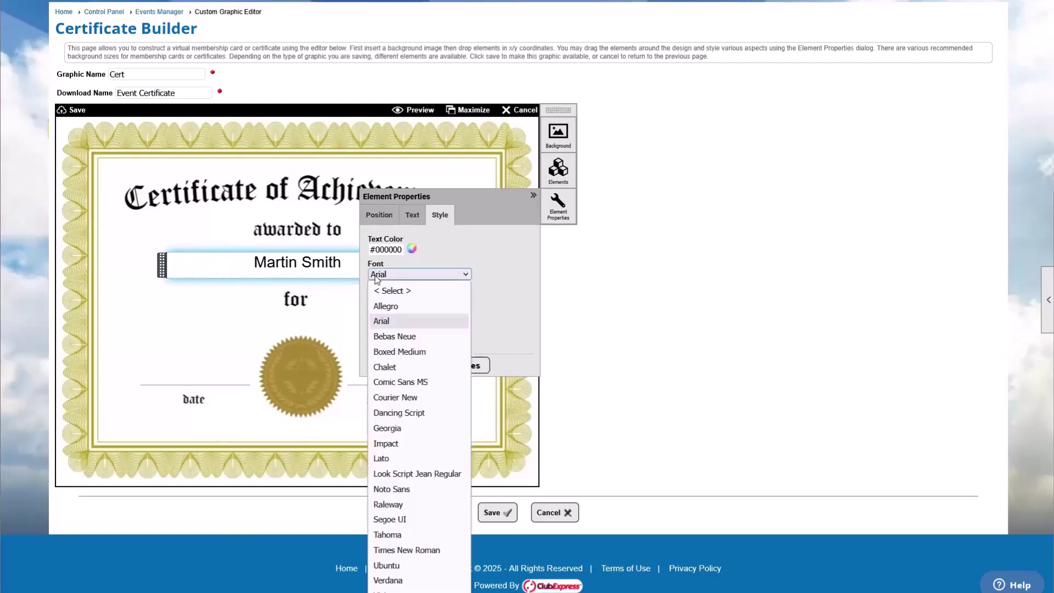
{"action": "left_click", "coordinate": [424, 414]}
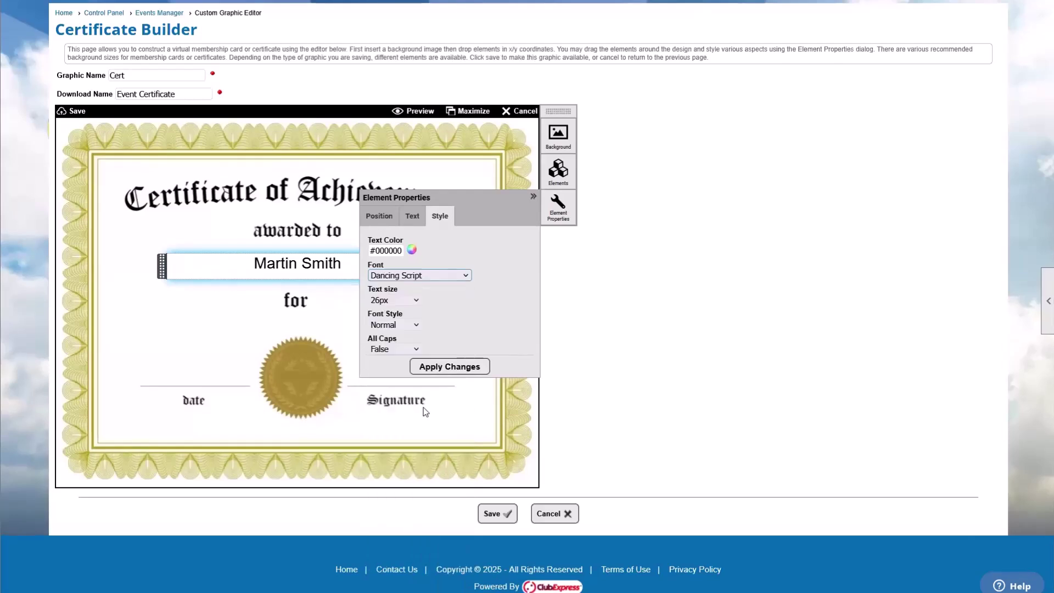
{"action": "left_click", "coordinate": [461, 367]}
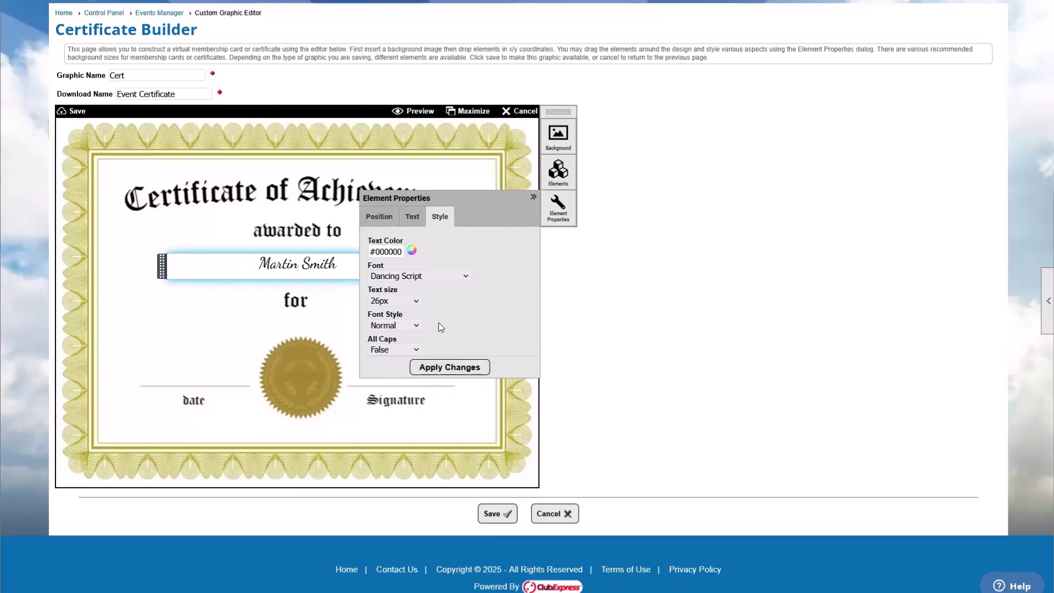
Step: Set the Attendee Name element's font style to Bold and All Caps to True, and apply the changes
{"action": "left_click", "coordinate": [393, 325]}
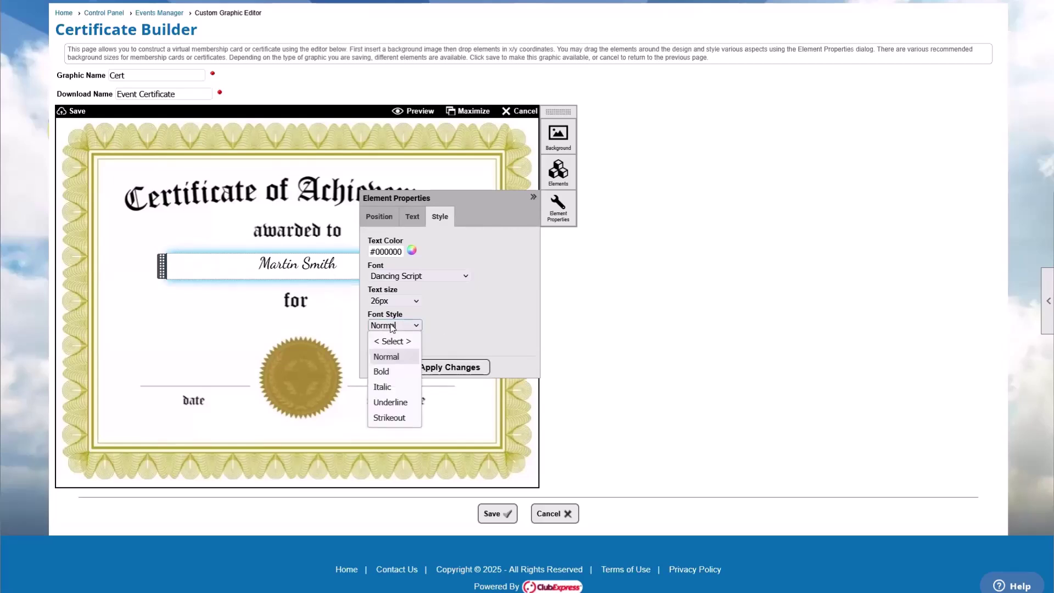
{"action": "left_click", "coordinate": [393, 373]}
{"action": "left_click", "coordinate": [393, 325]}
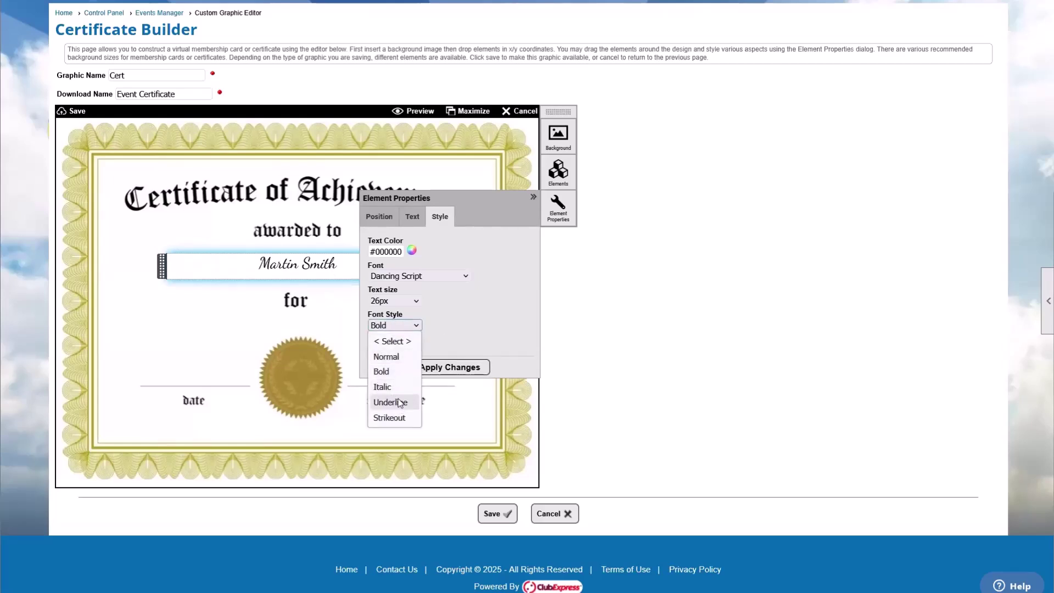
{"action": "left_click", "coordinate": [456, 326]}
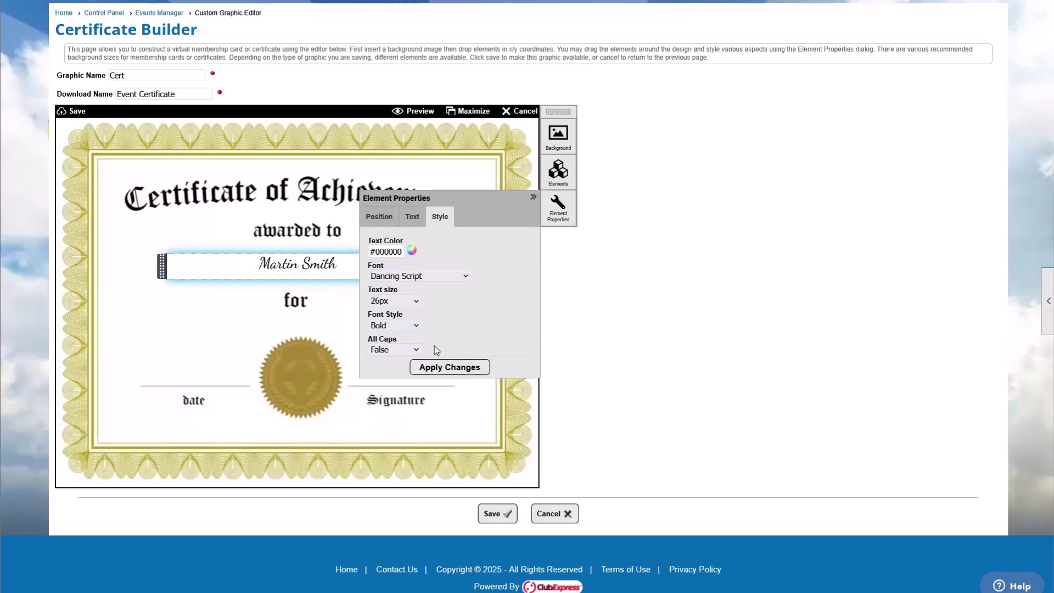
{"action": "left_click", "coordinate": [396, 351]}
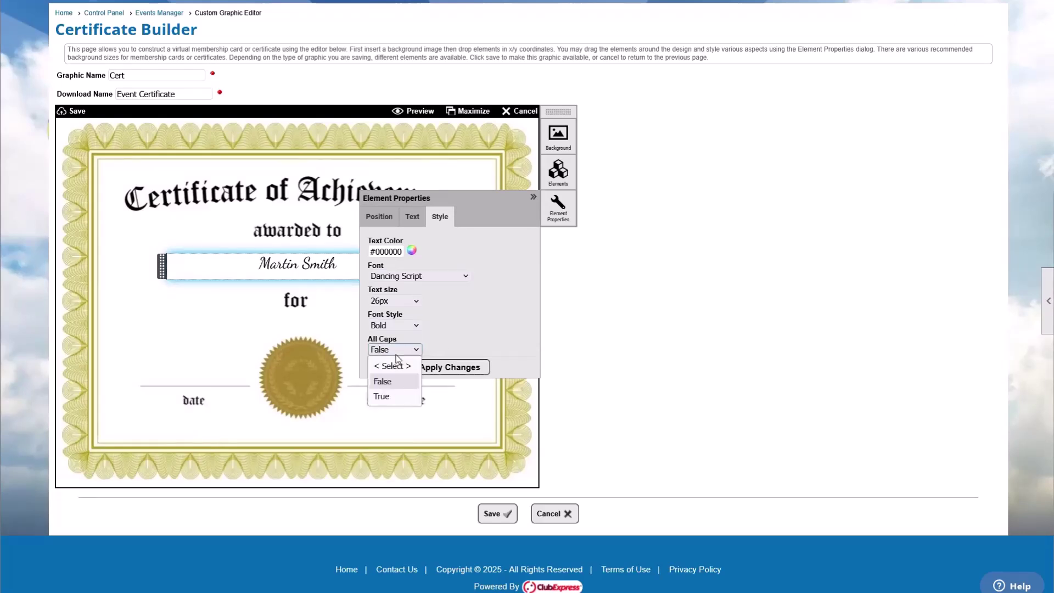
{"action": "left_click", "coordinate": [398, 395]}
{"action": "left_click", "coordinate": [438, 371]}
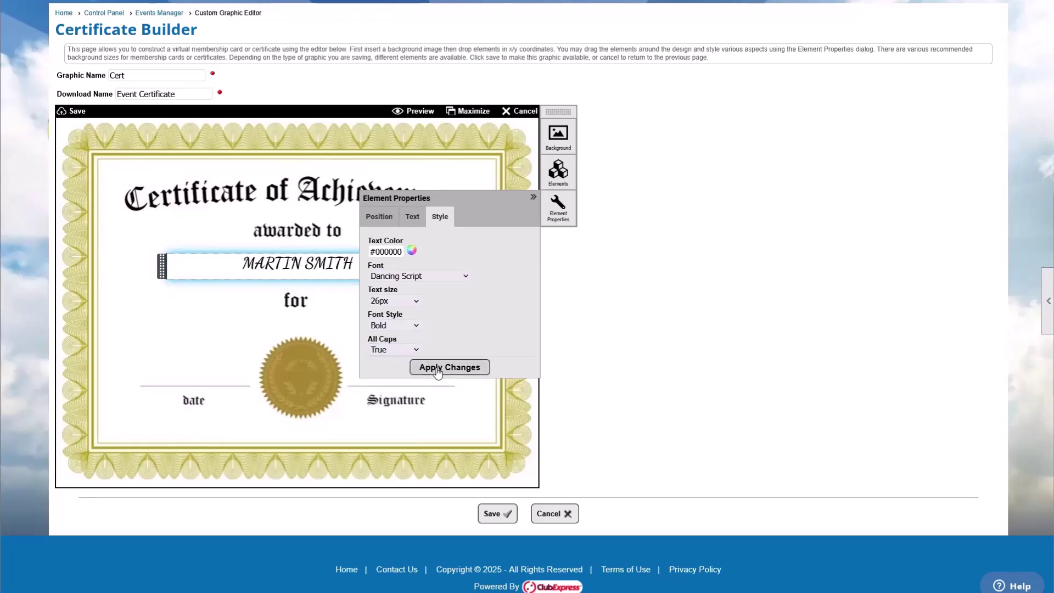
Step: Set All Caps to False for the Attendee Name element and apply the change
{"action": "left_click", "coordinate": [394, 350]}
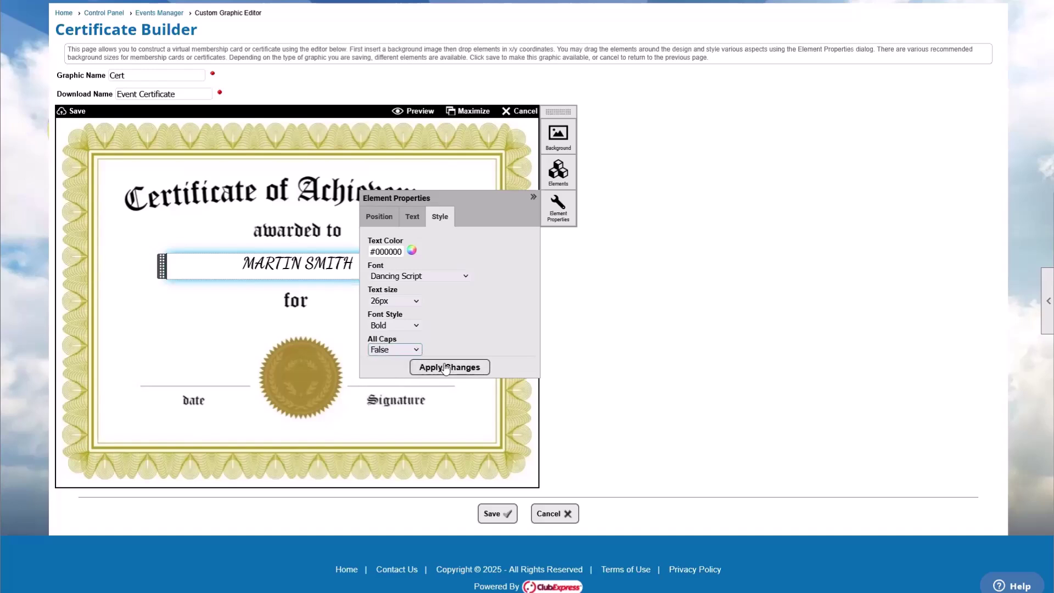
{"action": "left_click", "coordinate": [427, 367]}
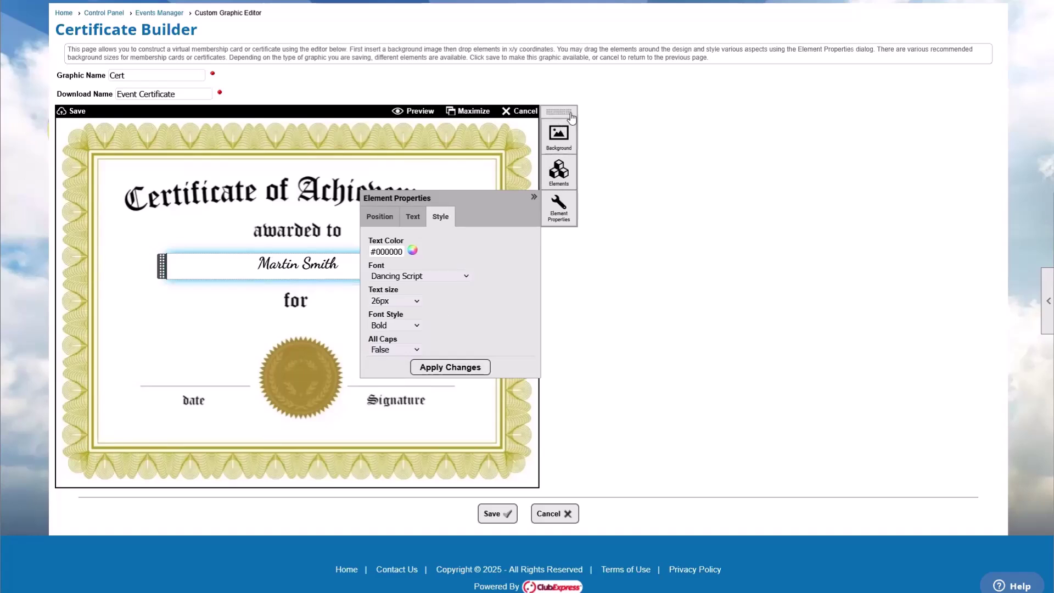
Step: Move the tool palette away from the certificate and insert an Event Title element at X 0, Y 0
{"action": "left_click_drag", "start_coordinate": [458, 201], "coordinate": [503, 189]}
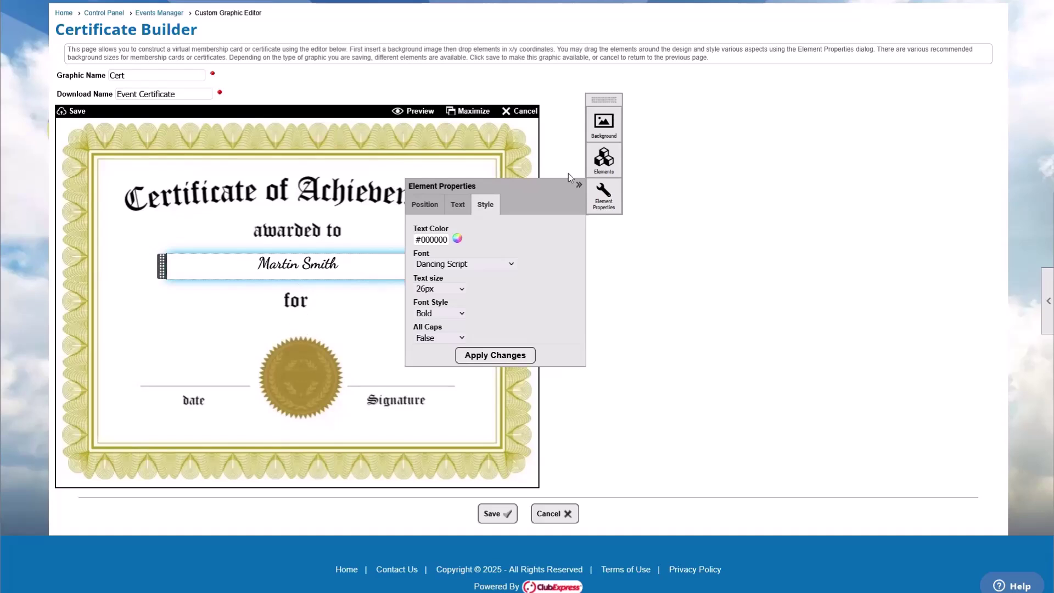
{"action": "left_click", "coordinate": [604, 160]}
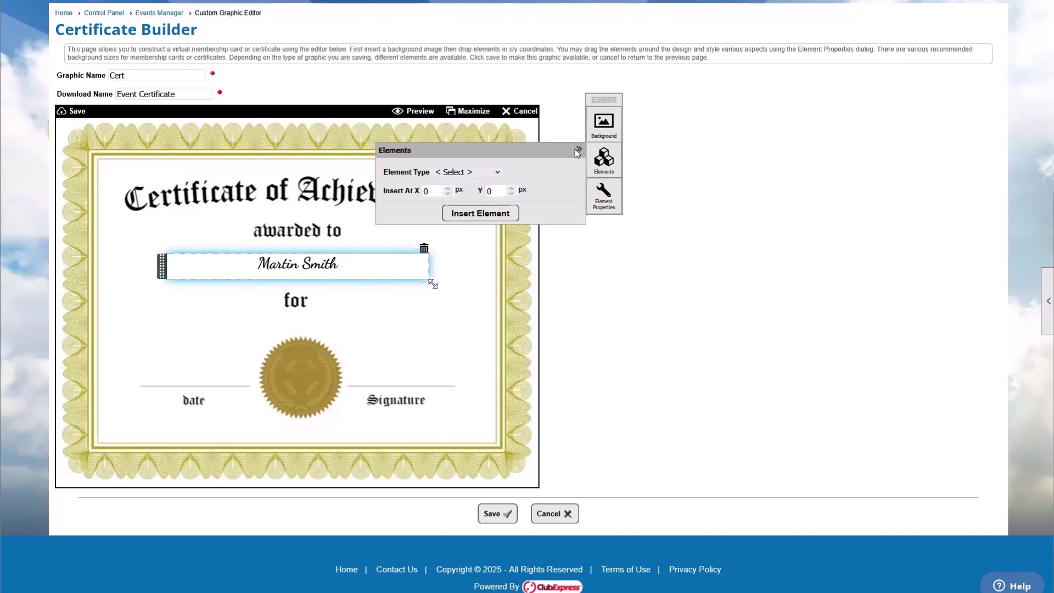
{"action": "left_click", "coordinate": [480, 171]}
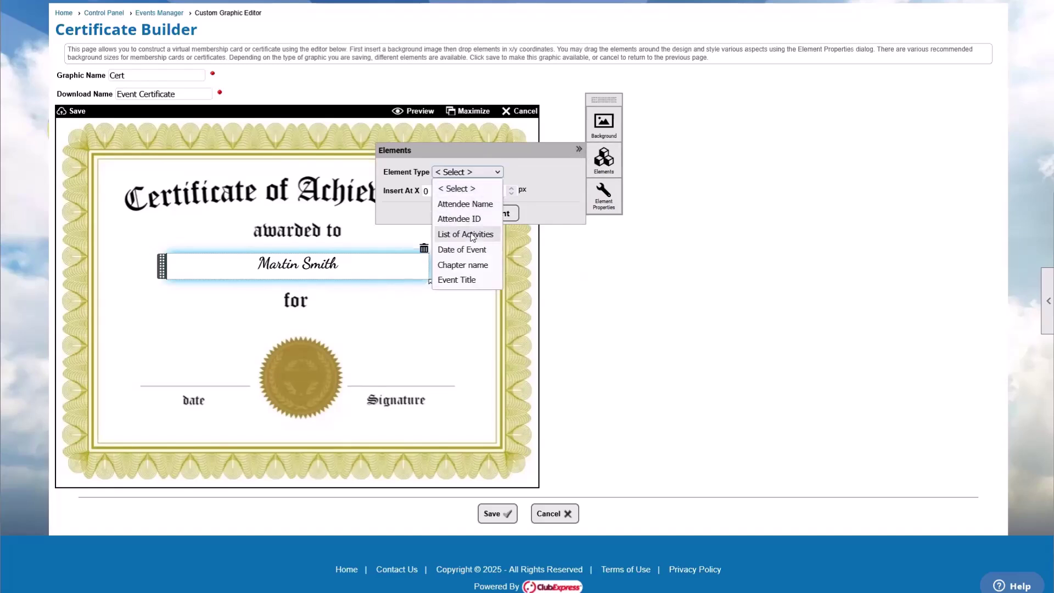
{"action": "left_click", "coordinate": [477, 280]}
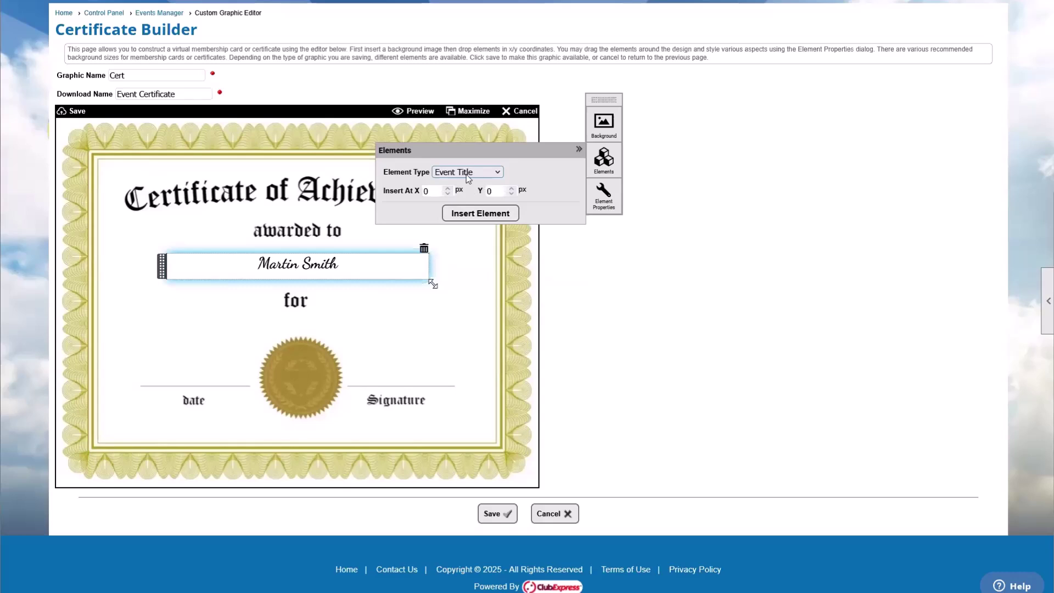
{"action": "left_click", "coordinate": [479, 214]}
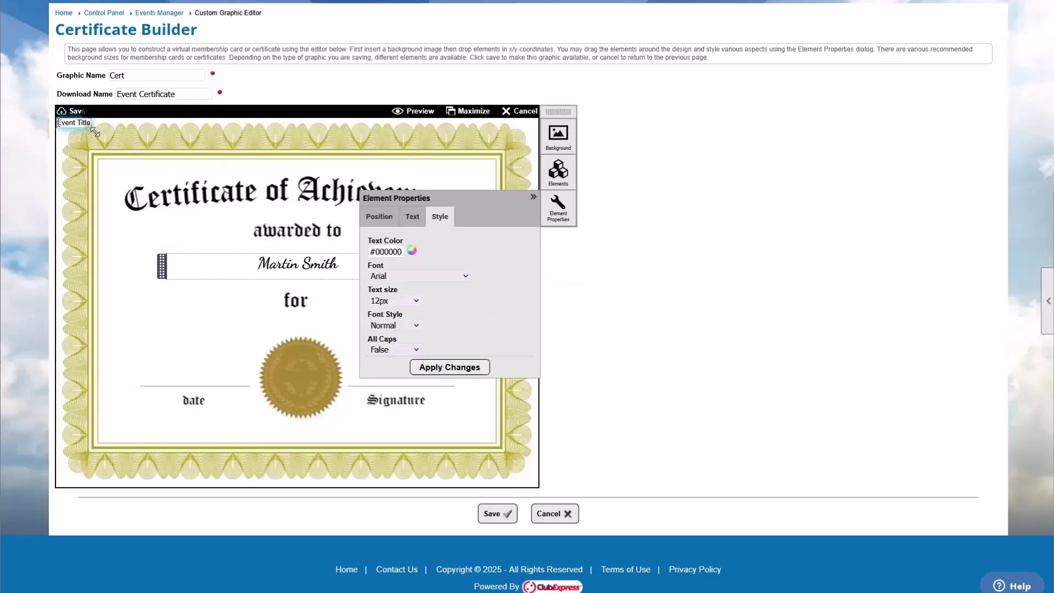
Step: Move the Event Title element beside and below "for" and enlarge it into a box about 253 by 49 px
{"action": "left_click_drag", "start_coordinate": [58, 124], "coordinate": [270, 320]}
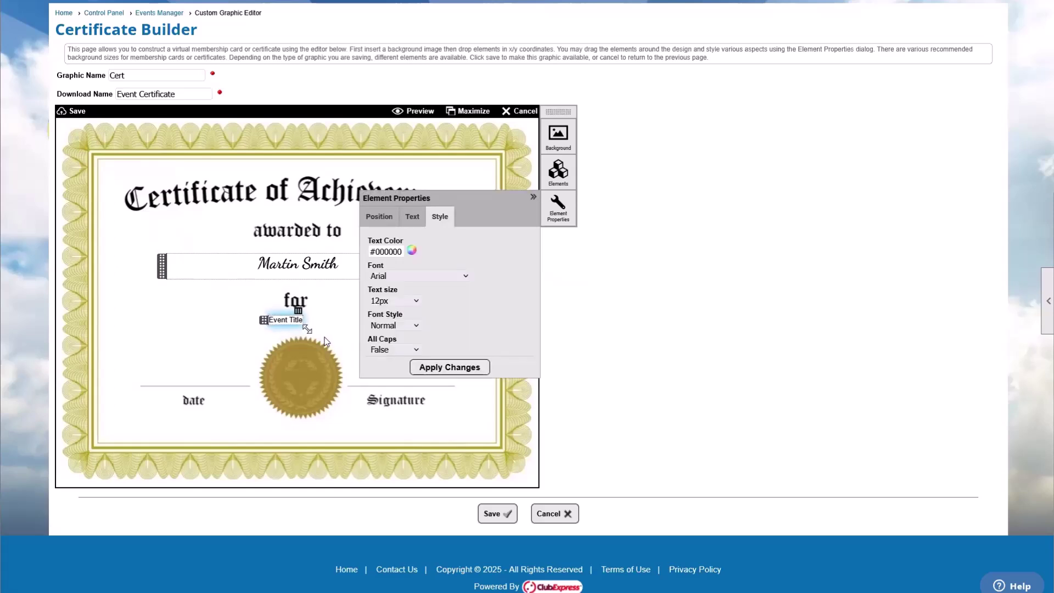
{"action": "left_click_drag", "start_coordinate": [308, 329], "coordinate": [427, 354]}
{"action": "left_click_drag", "start_coordinate": [264, 349], "coordinate": [242, 335]}
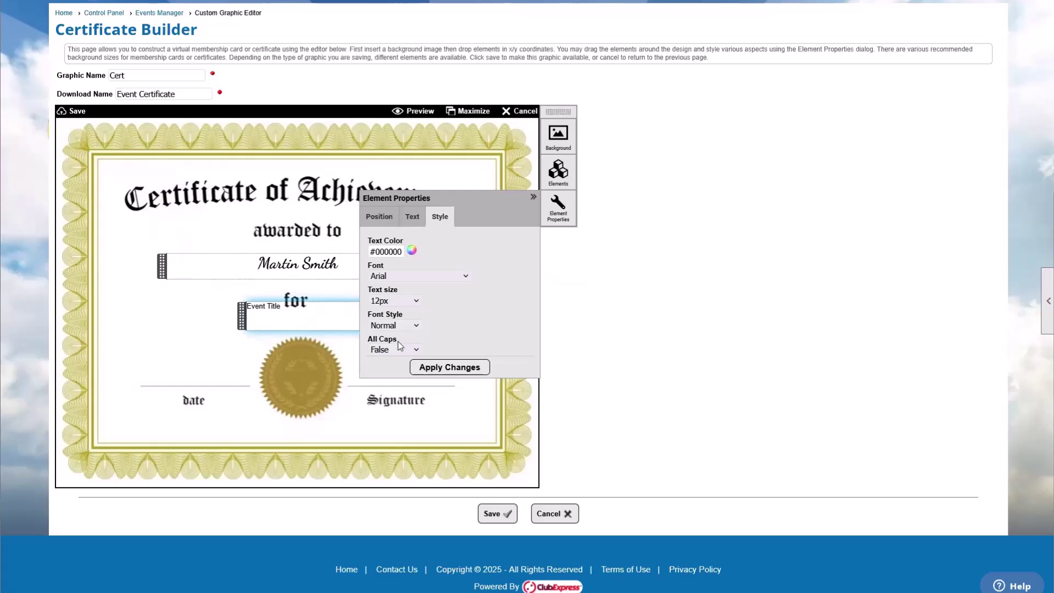
Step: Center the Event Title element and its text alignment, and lower the box to about Y1 318 px
{"action": "left_click", "coordinate": [384, 218]}
{"action": "left_click", "coordinate": [431, 352]}
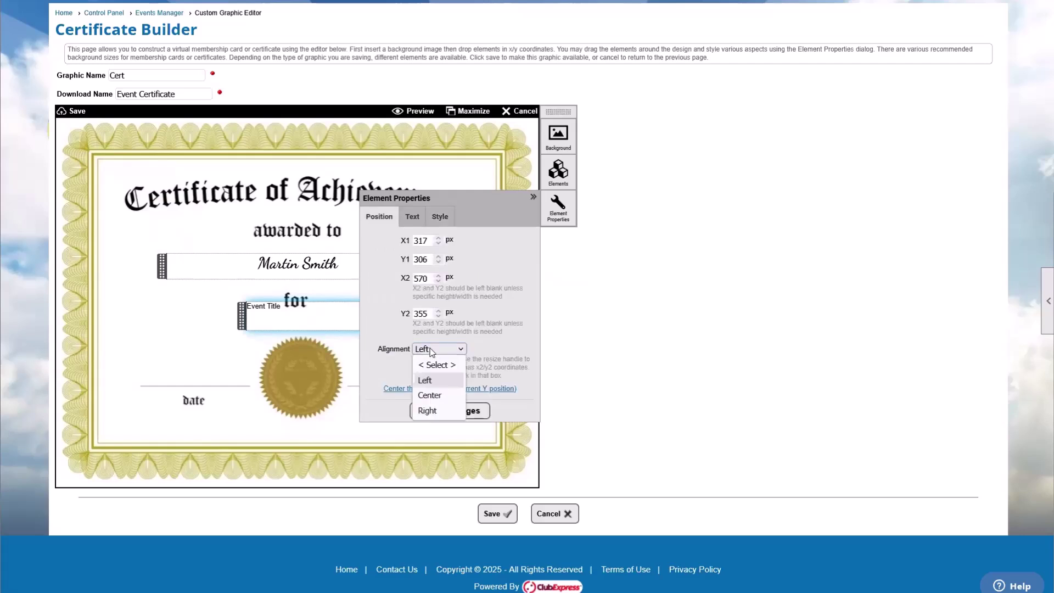
{"action": "left_click", "coordinate": [429, 395]}
{"action": "left_click", "coordinate": [438, 390]}
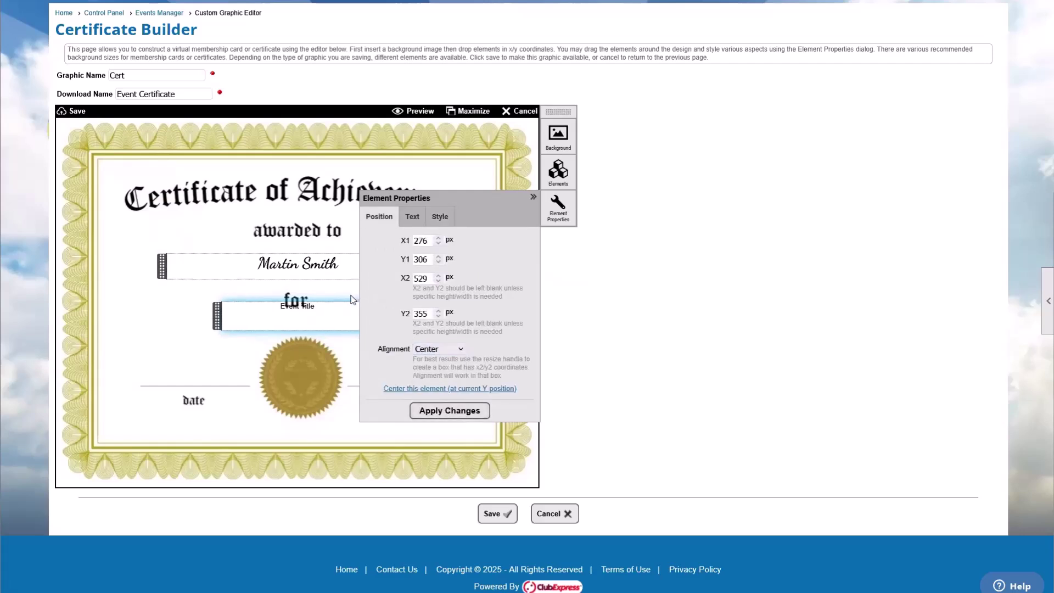
{"action": "left_click", "coordinate": [450, 410]}
{"action": "double_click", "coordinate": [278, 333]}
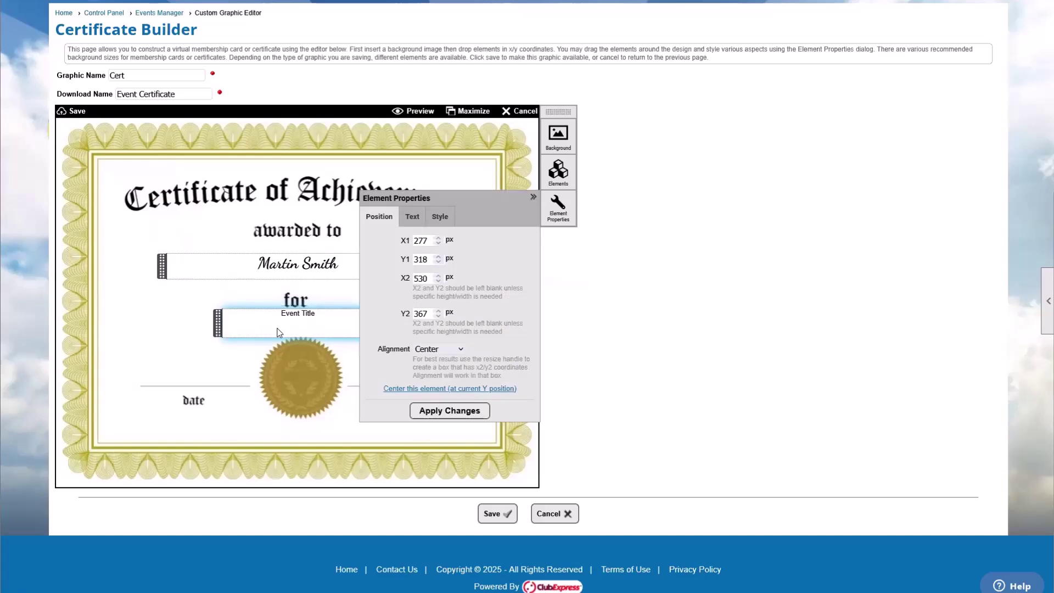
Step: Set the Event Title element's text size to 26px and apply the change
{"action": "left_click", "coordinate": [412, 218]}
{"action": "left_click", "coordinate": [441, 220]}
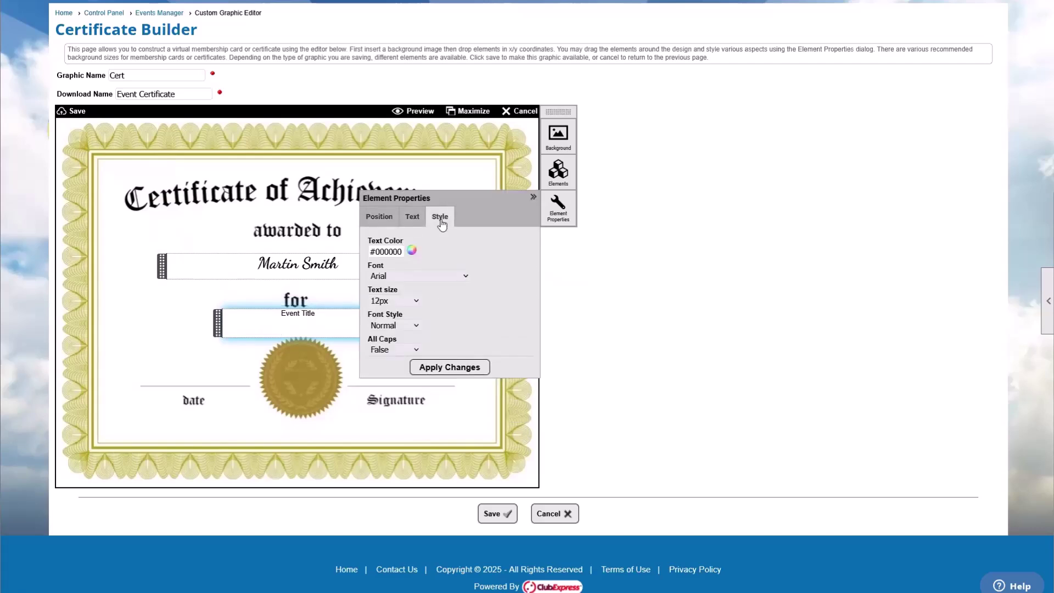
{"action": "left_click", "coordinate": [395, 302]}
{"action": "left_click", "coordinate": [398, 469]}
{"action": "left_click", "coordinate": [459, 370]}
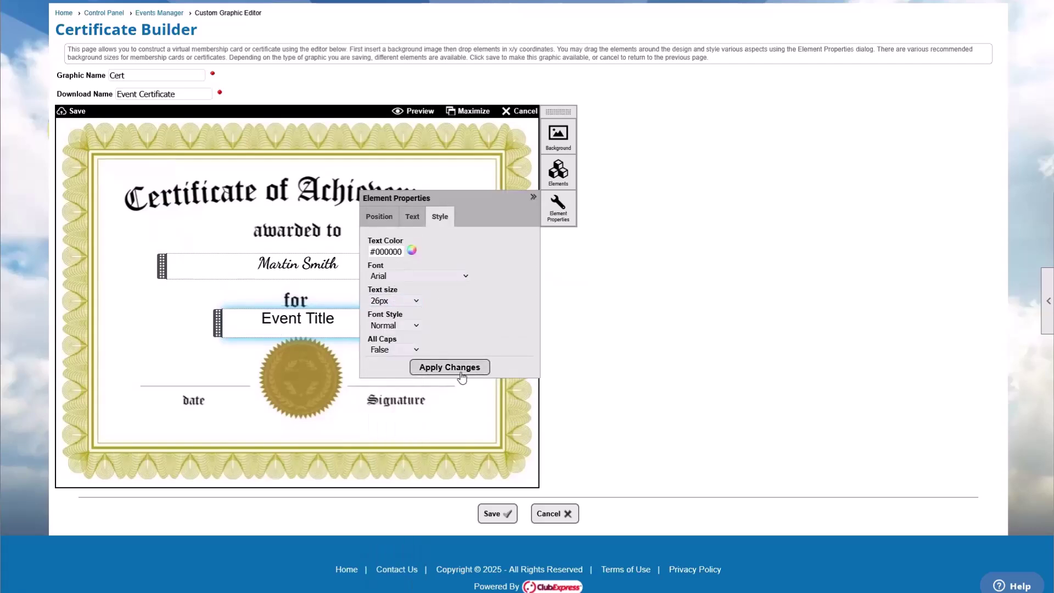
Step: Nudge the Event Title element slightly further down below "for", just overlapping the upper edge of the gold seal
{"action": "left_click", "coordinate": [217, 322]}
{"action": "left_click_drag", "start_coordinate": [217, 323], "coordinate": [216, 326]}
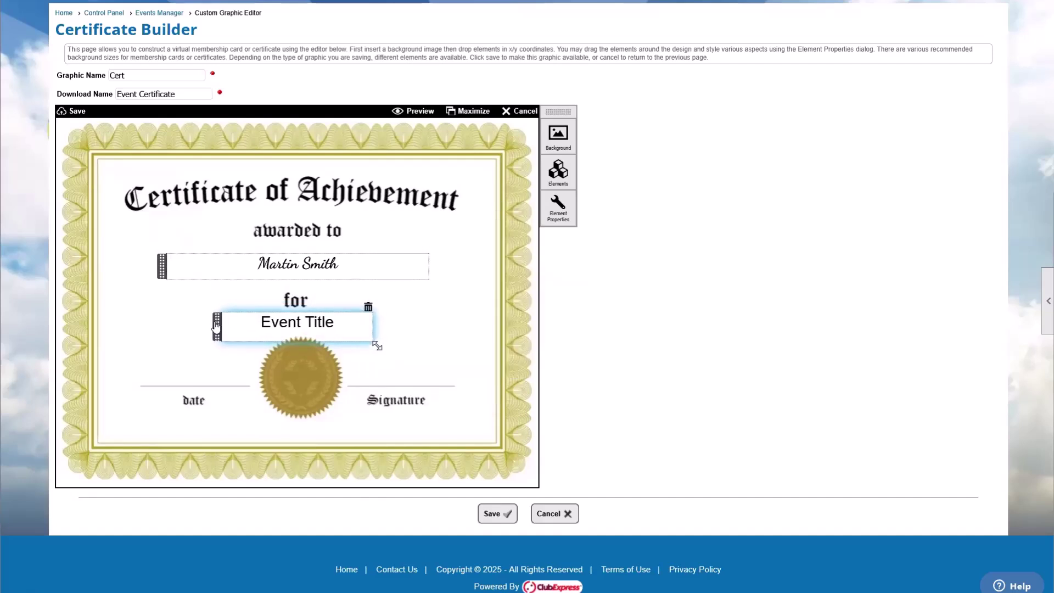
{"action": "double_click", "coordinate": [216, 326]}
Step: Insert a Date of Event element and place it on the line directly above "date" on the certificate
{"action": "left_click", "coordinate": [557, 173]}
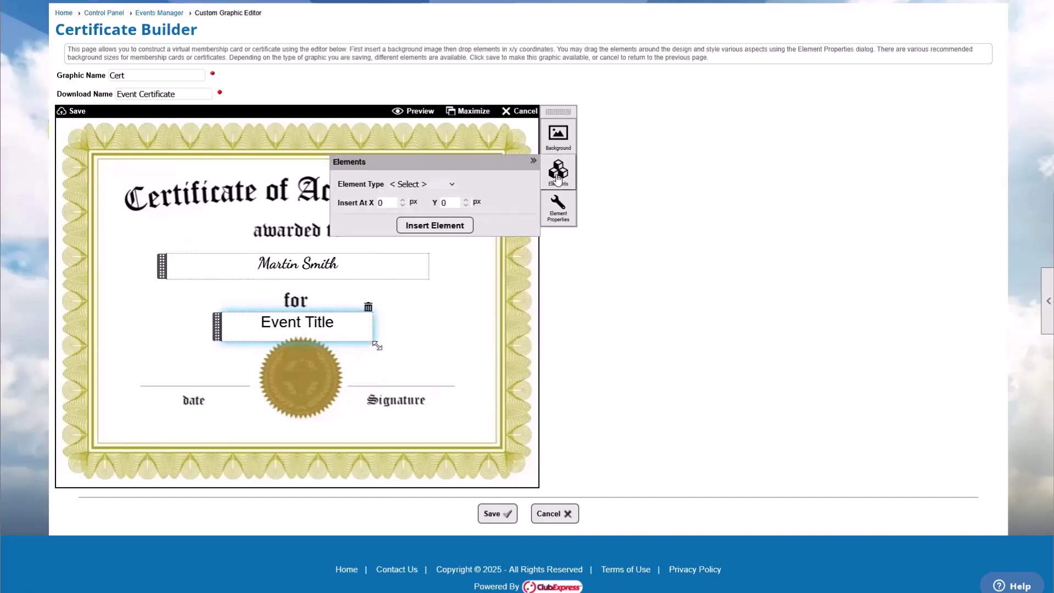
{"action": "left_click", "coordinate": [447, 184]}
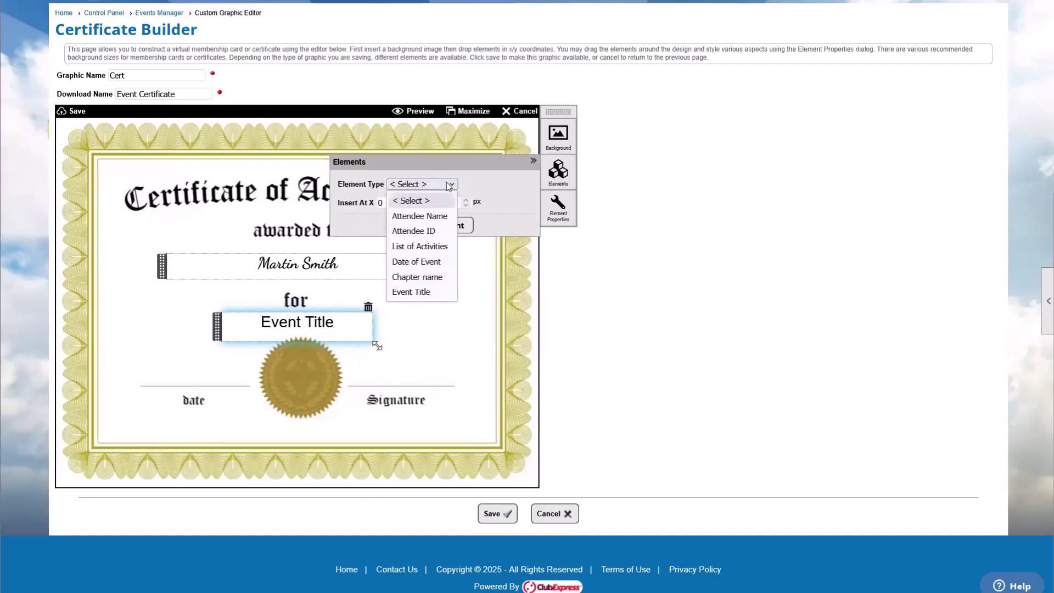
{"action": "left_click", "coordinate": [430, 264]}
{"action": "left_click", "coordinate": [435, 225]}
{"action": "double_click", "coordinate": [92, 125]}
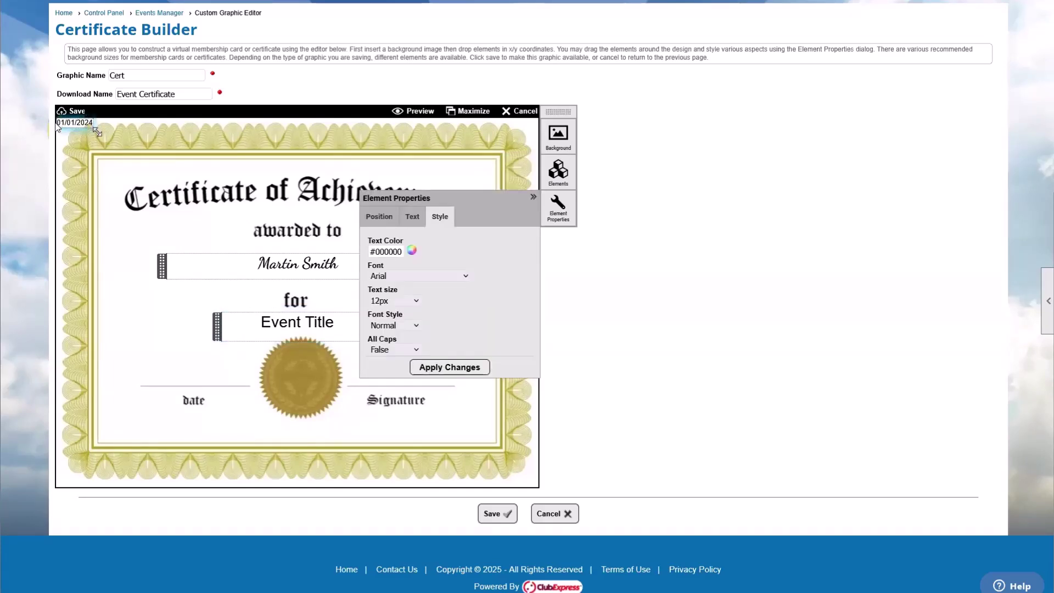
{"action": "left_click_drag", "start_coordinate": [56, 129], "coordinate": [175, 383]}
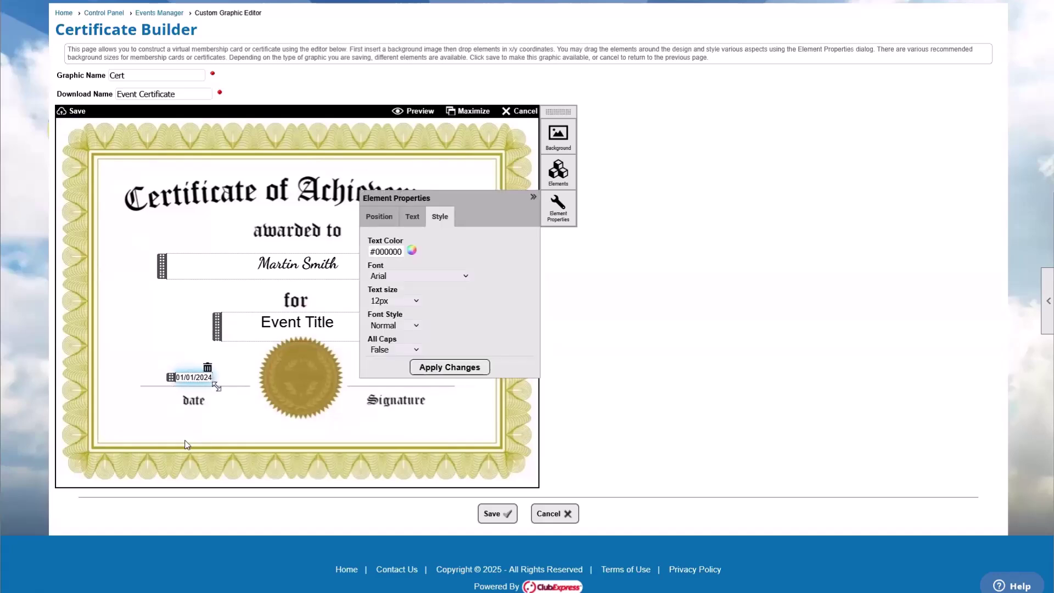
{"action": "left_click", "coordinate": [535, 199]}
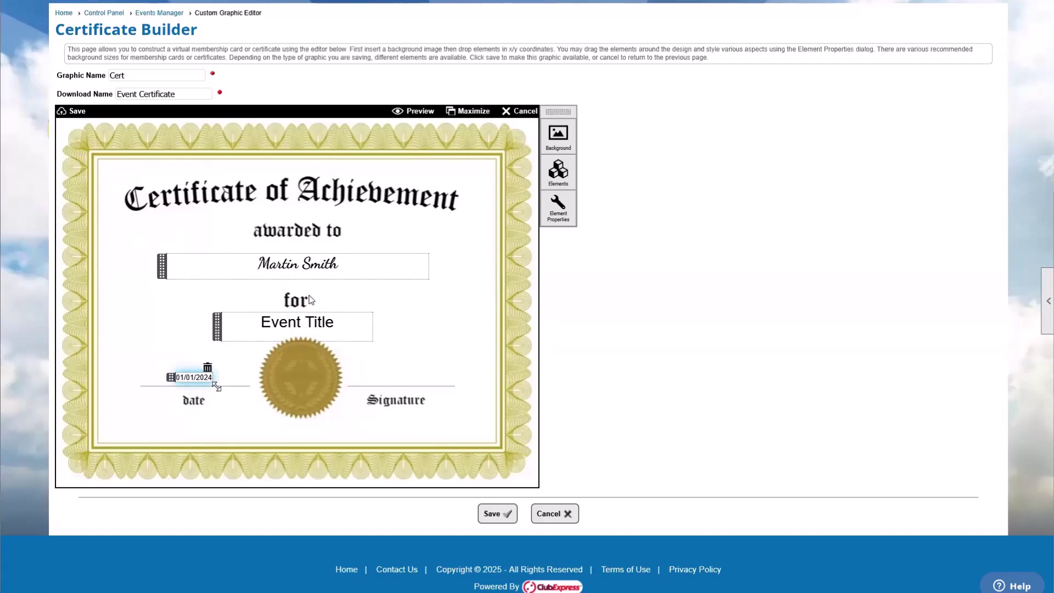
Step: Save the certificate graphic and confirm the save
{"action": "left_click", "coordinate": [492, 514]}
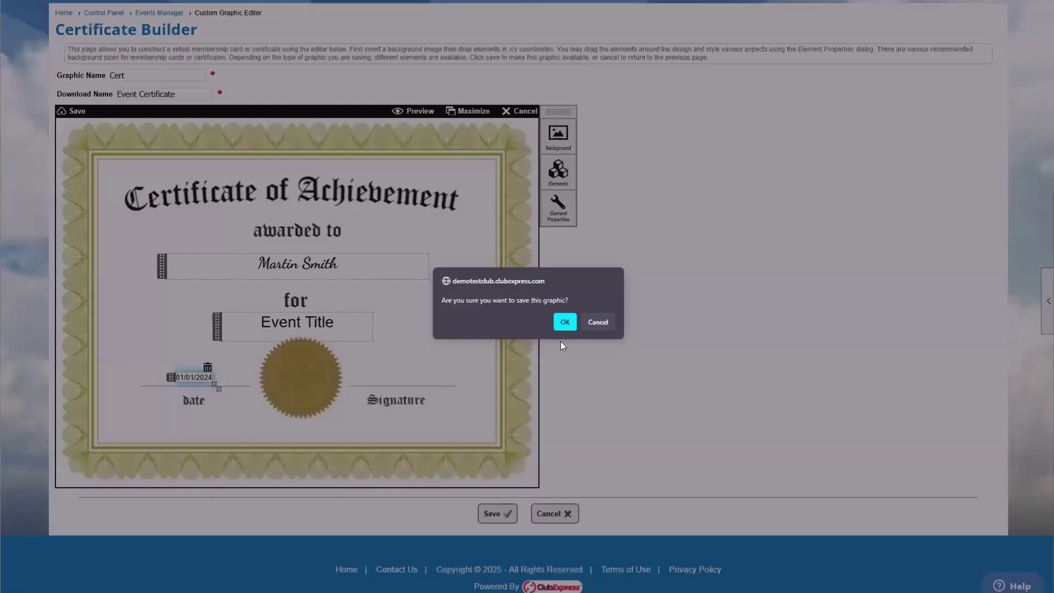
{"action": "left_click", "coordinate": [565, 324]}
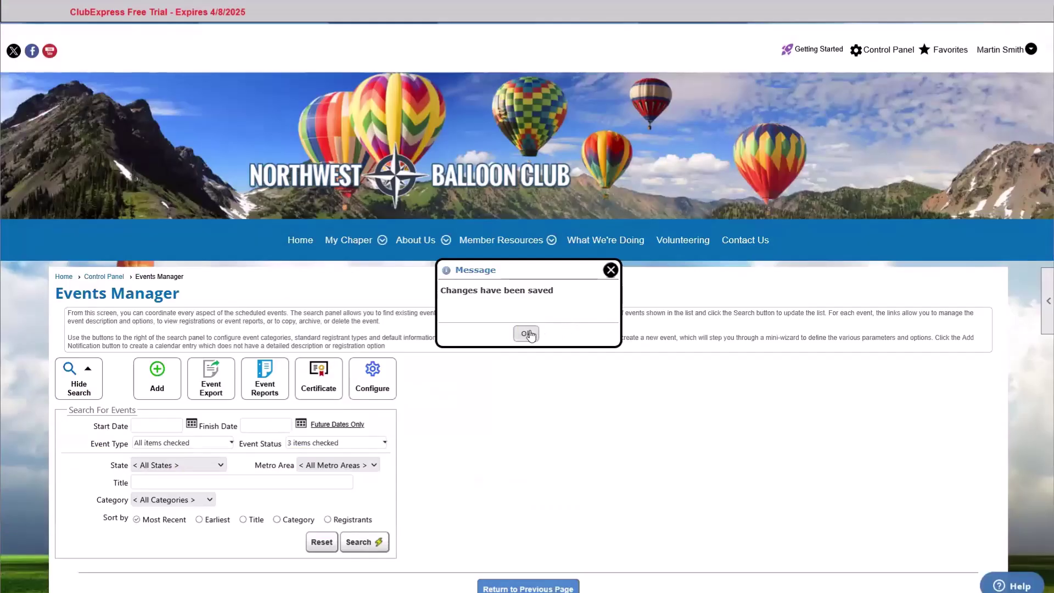
{"action": "left_click", "coordinate": [525, 334]}
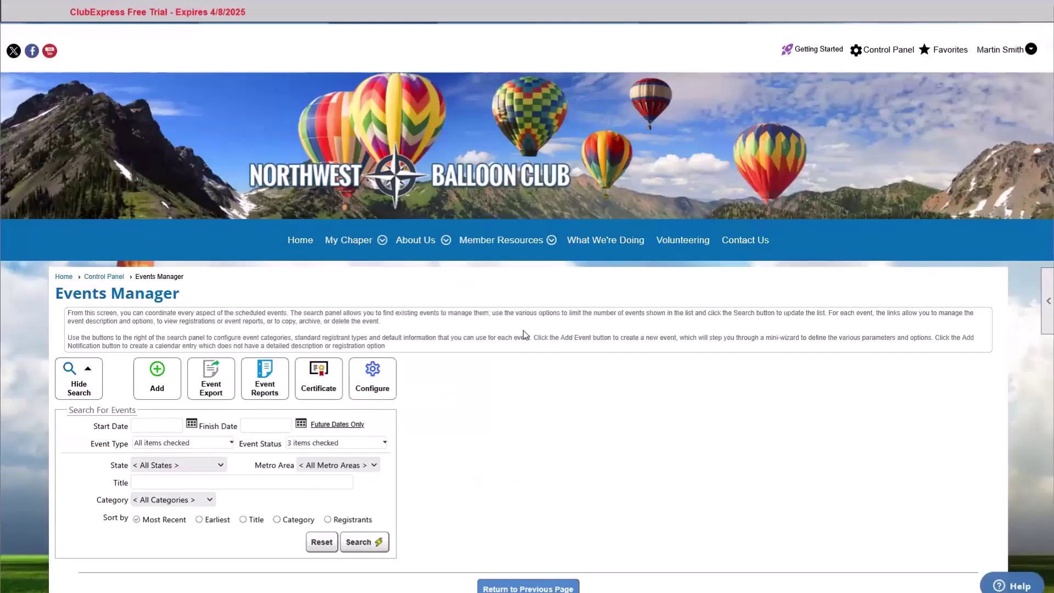
Step: Reopen the saved Cert graphic from the Events Manager to review it in the Certificate Builder, and save it again
{"action": "left_click", "coordinate": [310, 392]}
{"action": "left_click", "coordinate": [456, 242]}
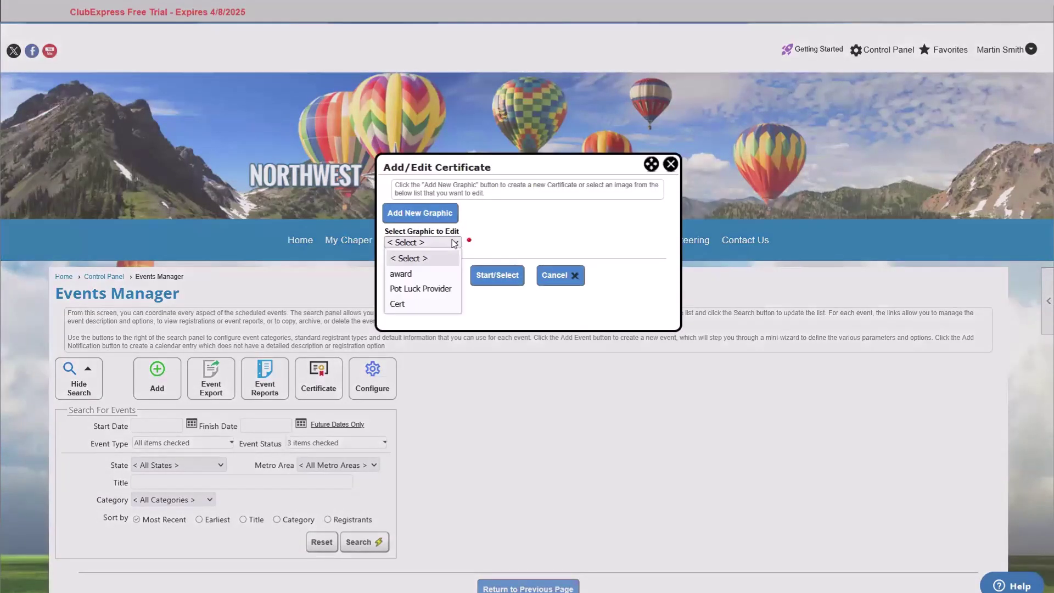
{"action": "left_click", "coordinate": [395, 307]}
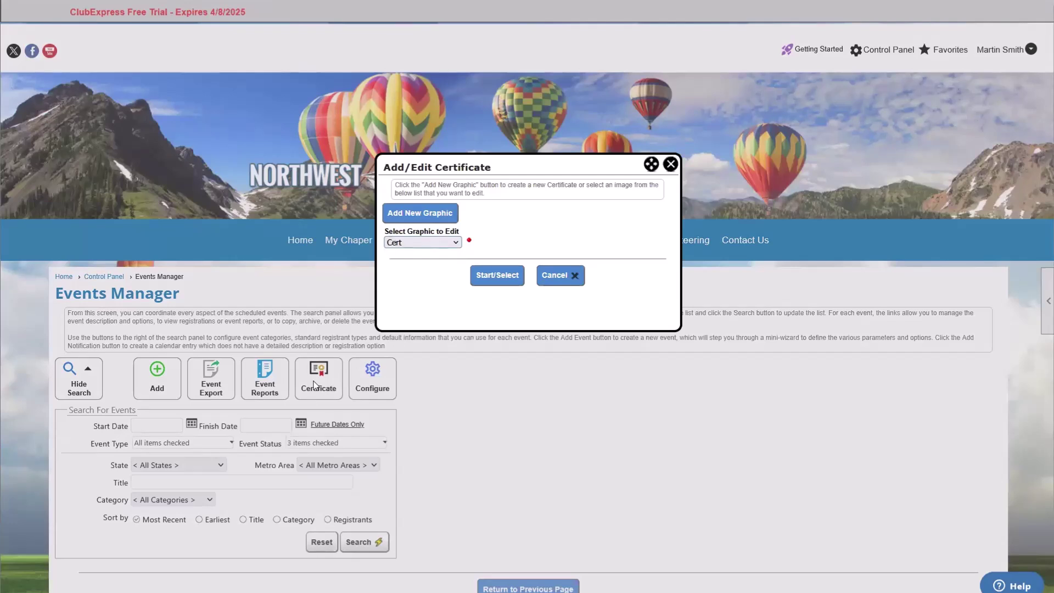
{"action": "left_click", "coordinate": [387, 243]}
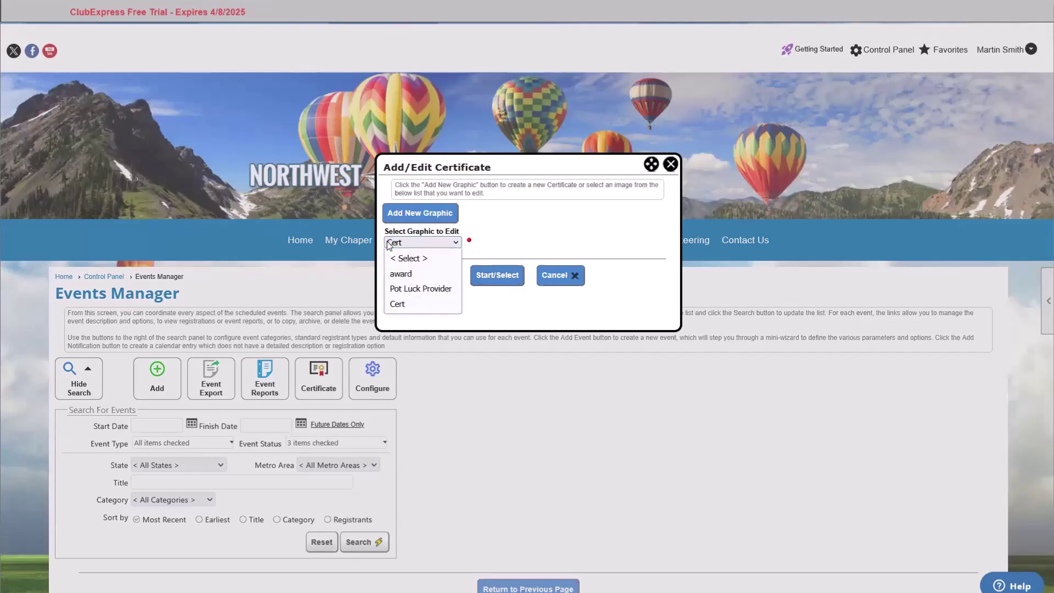
{"action": "left_click", "coordinate": [421, 303]}
{"action": "left_click", "coordinate": [494, 275]}
{"action": "scroll", "coordinate": [431, 349], "scroll_direction": "down", "scroll_amount": 1}
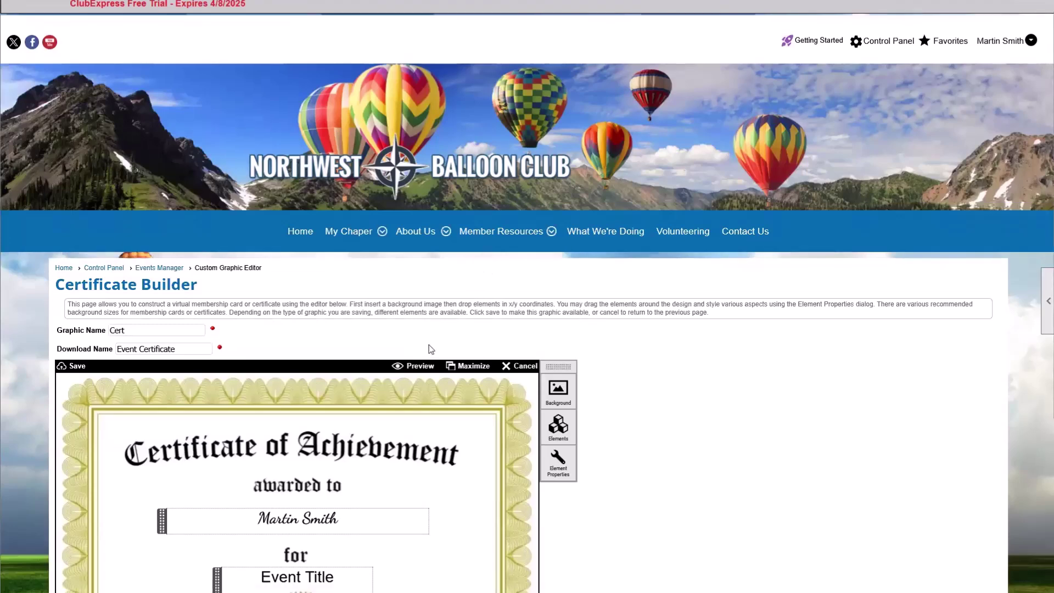
{"action": "scroll", "coordinate": [431, 350], "scroll_direction": "down", "scroll_amount": 3}
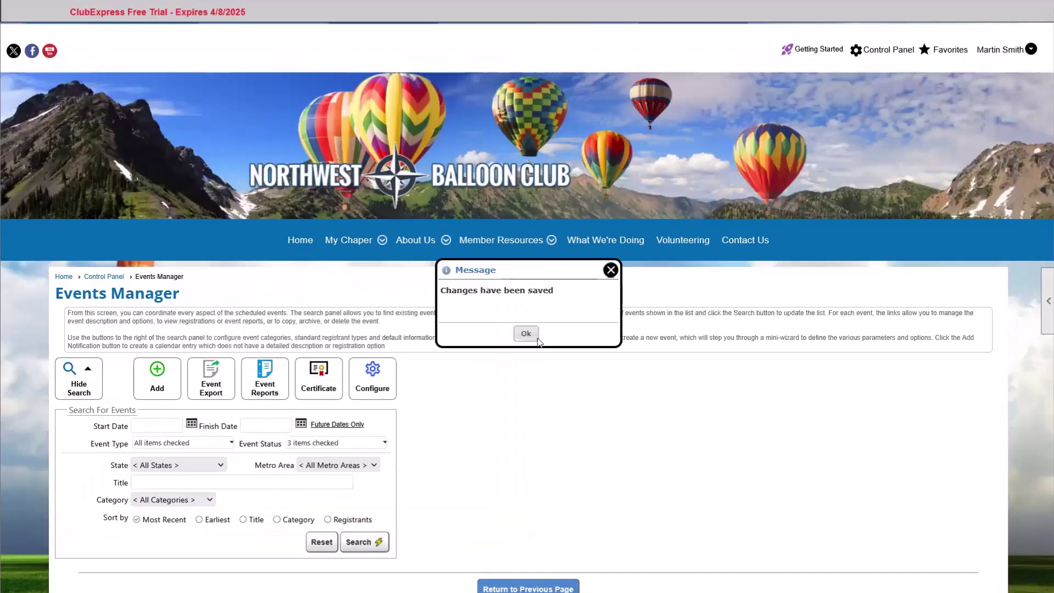
{"action": "left_click", "coordinate": [529, 333]}
Step: List all events in the Events Manager and open the Pot Luck [Webinar Example] event for editing
{"action": "scroll", "coordinate": [530, 335], "scroll_direction": "down", "scroll_amount": 1}
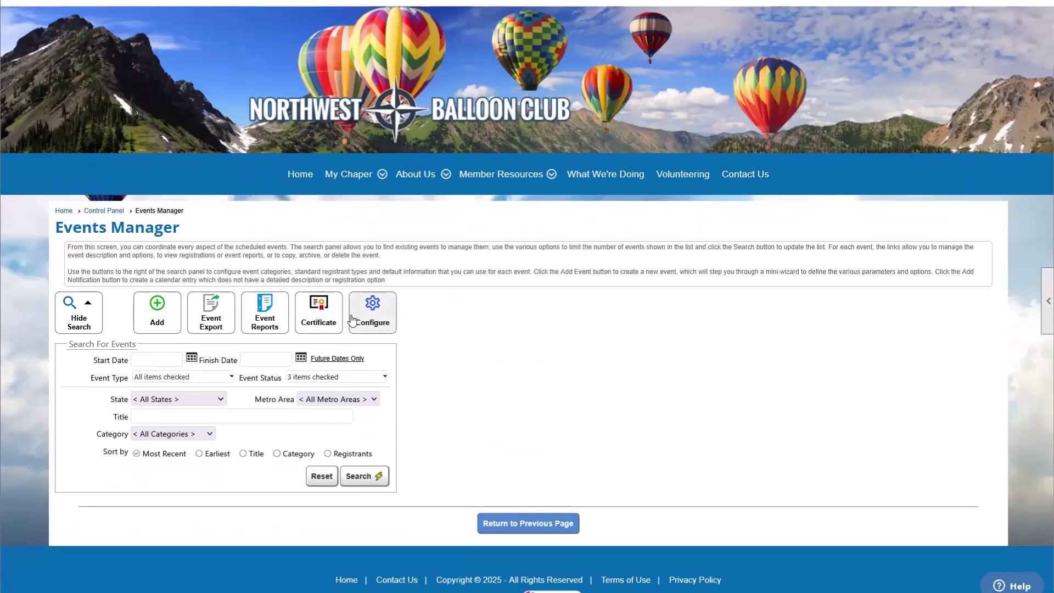
{"action": "left_click", "coordinate": [376, 477]}
{"action": "scroll", "coordinate": [379, 456], "scroll_direction": "down", "scroll_amount": 2}
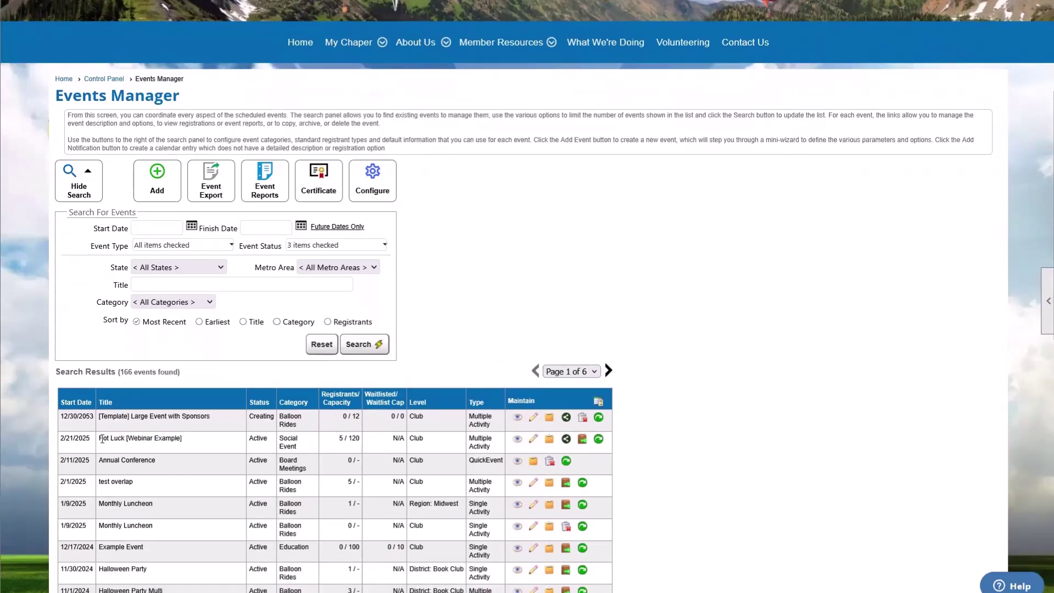
{"action": "left_click_drag", "start_coordinate": [99, 439], "coordinate": [124, 442]}
{"action": "left_click", "coordinate": [123, 442]}
{"action": "left_click", "coordinate": [533, 440]}
{"action": "scroll", "coordinate": [340, 383], "scroll_direction": "down", "scroll_amount": 3}
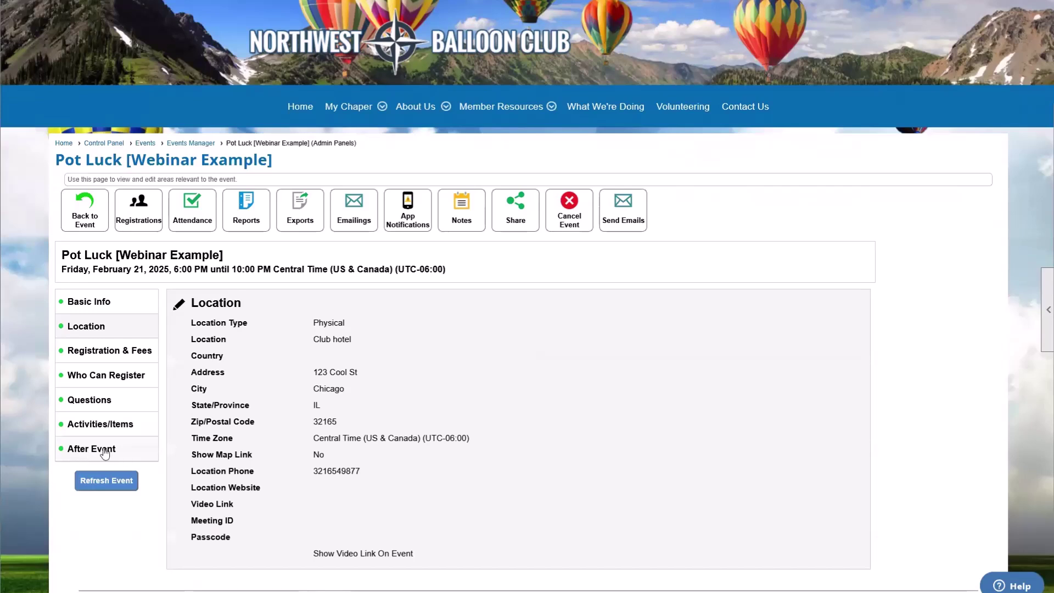
Step: Assign the Pot Luck Provider certificate in the event's After Event settings and save
{"action": "left_click", "coordinate": [124, 454]}
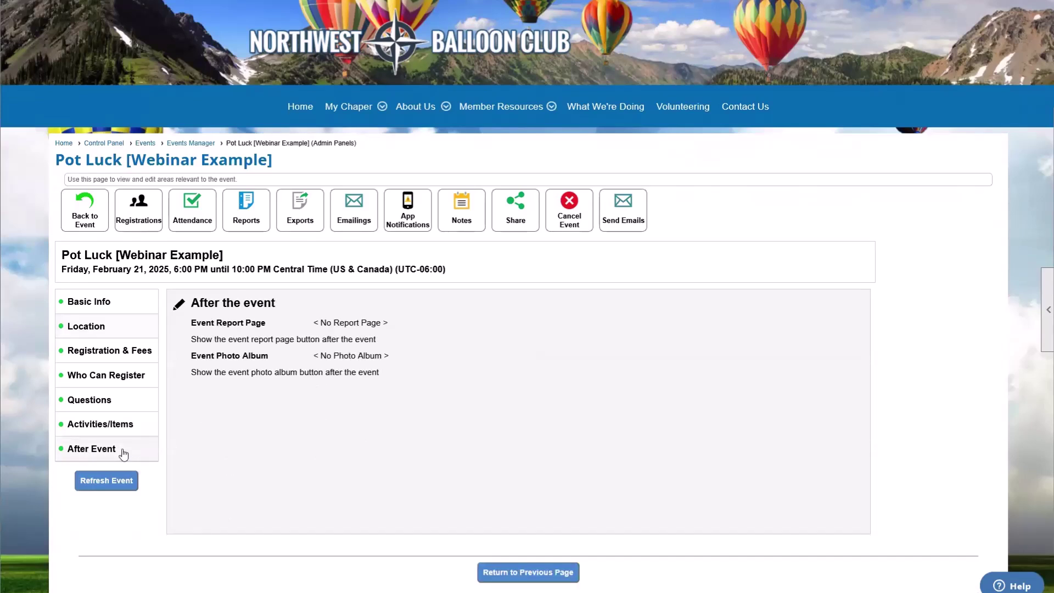
{"action": "left_click", "coordinate": [179, 310]}
{"action": "scroll", "coordinate": [188, 440], "scroll_direction": "down", "scroll_amount": 5}
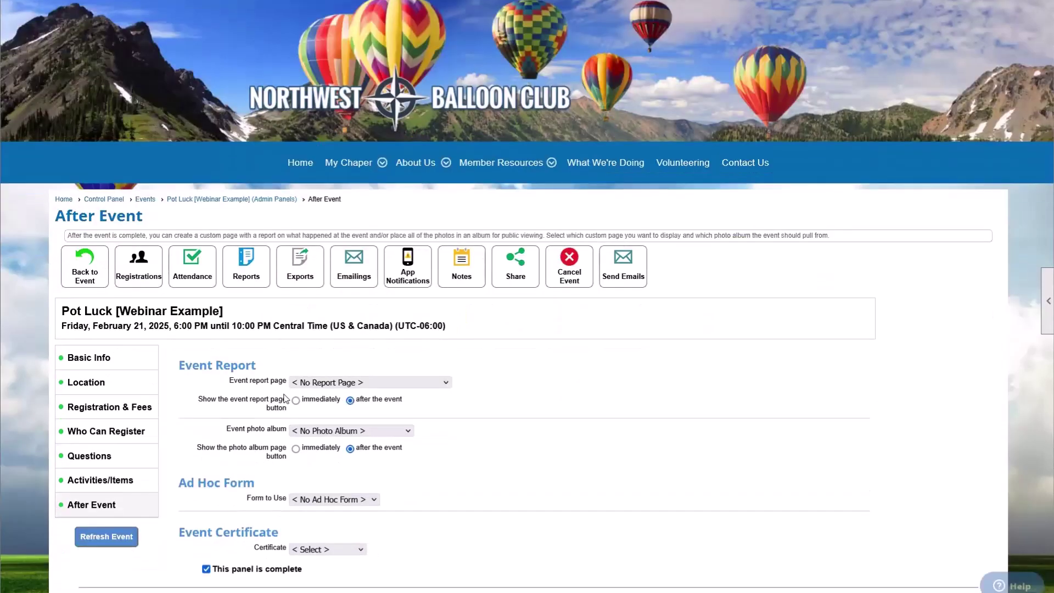
{"action": "left_click_drag", "start_coordinate": [185, 441], "coordinate": [261, 442]}
{"action": "left_click", "coordinate": [259, 442]}
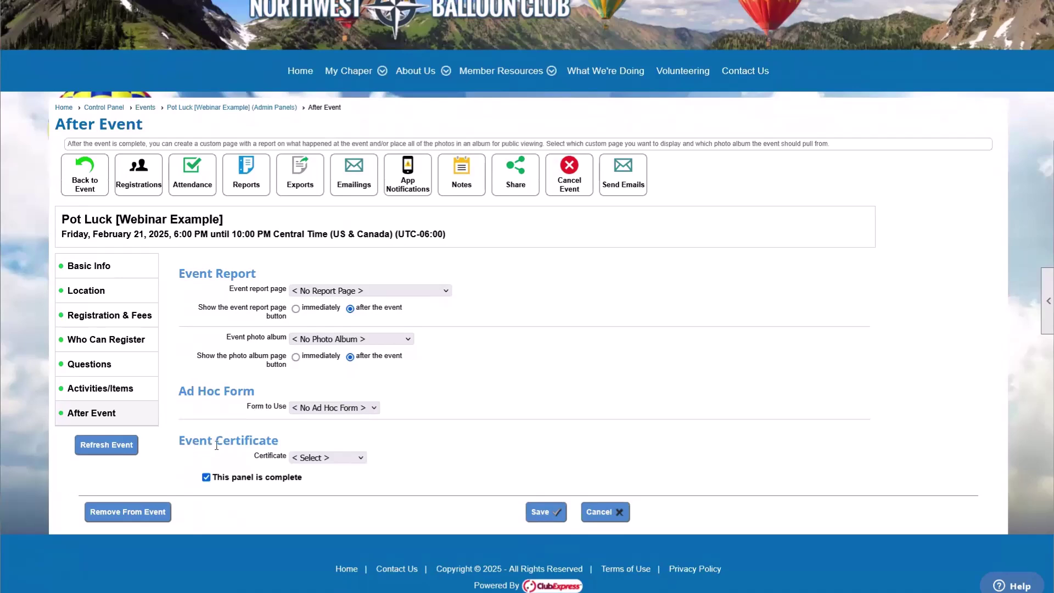
{"action": "left_click", "coordinate": [318, 460]}
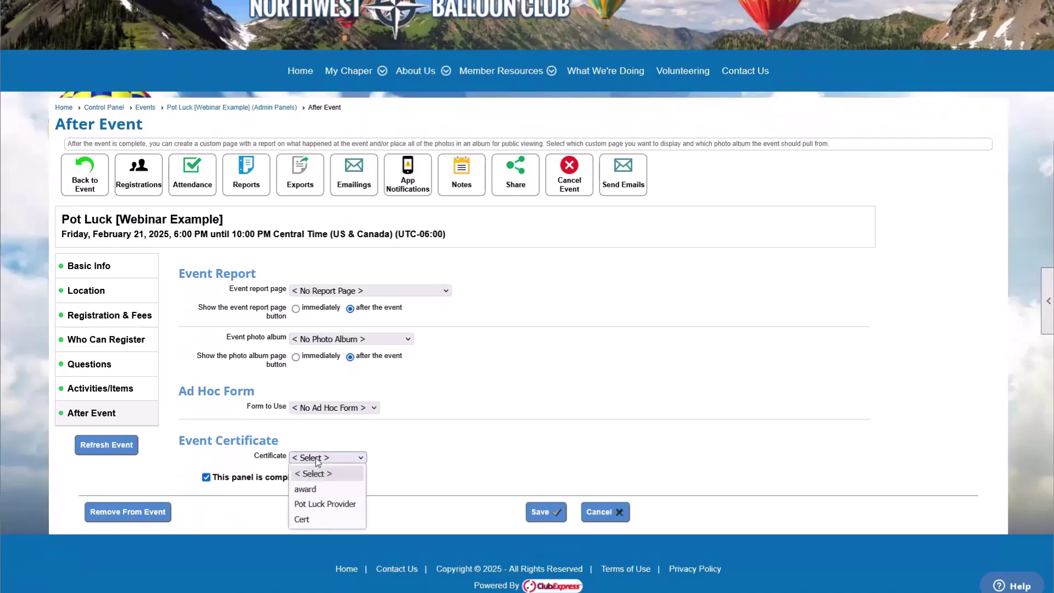
{"action": "left_click", "coordinate": [330, 505]}
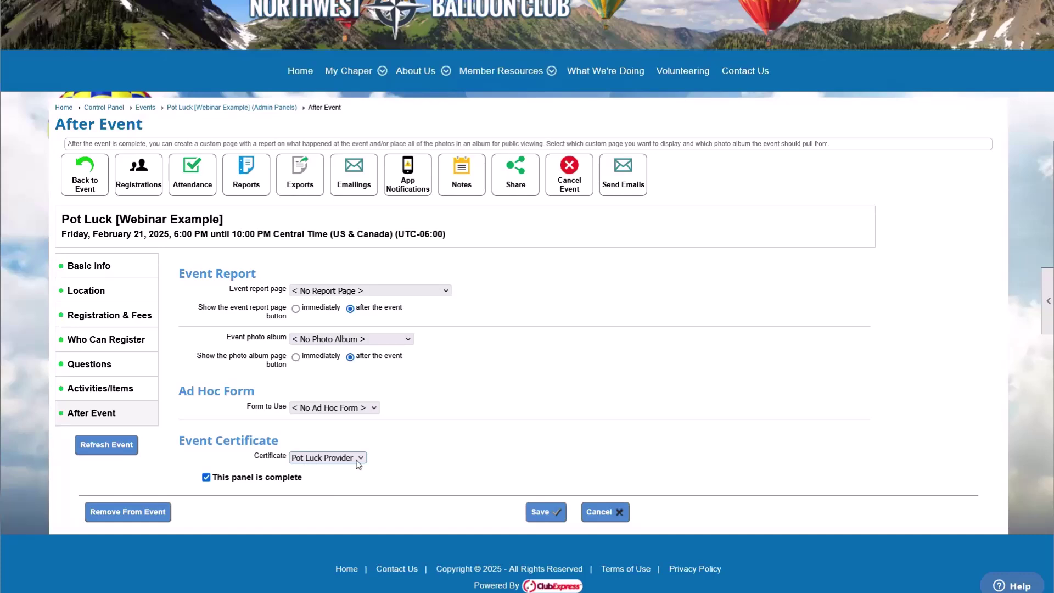
{"action": "left_click", "coordinate": [546, 511]}
{"action": "scroll", "coordinate": [535, 496], "scroll_direction": "down", "scroll_amount": 2}
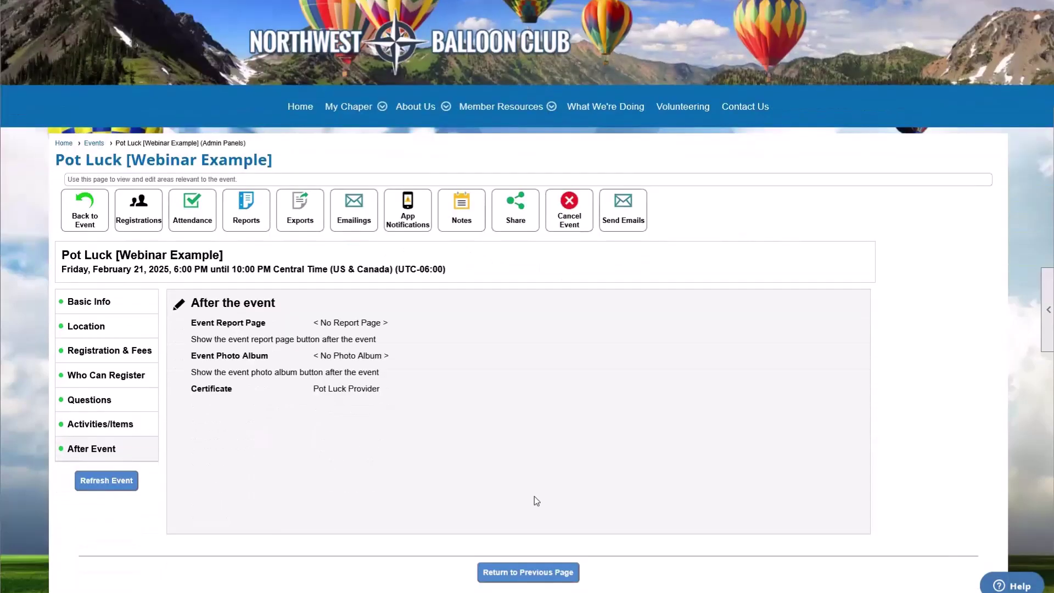
Step: Mark the last listed registrant as attended for the event's Registration activity, and save the attendance
{"action": "scroll", "coordinate": [535, 496], "scroll_direction": "down", "scroll_amount": 1}
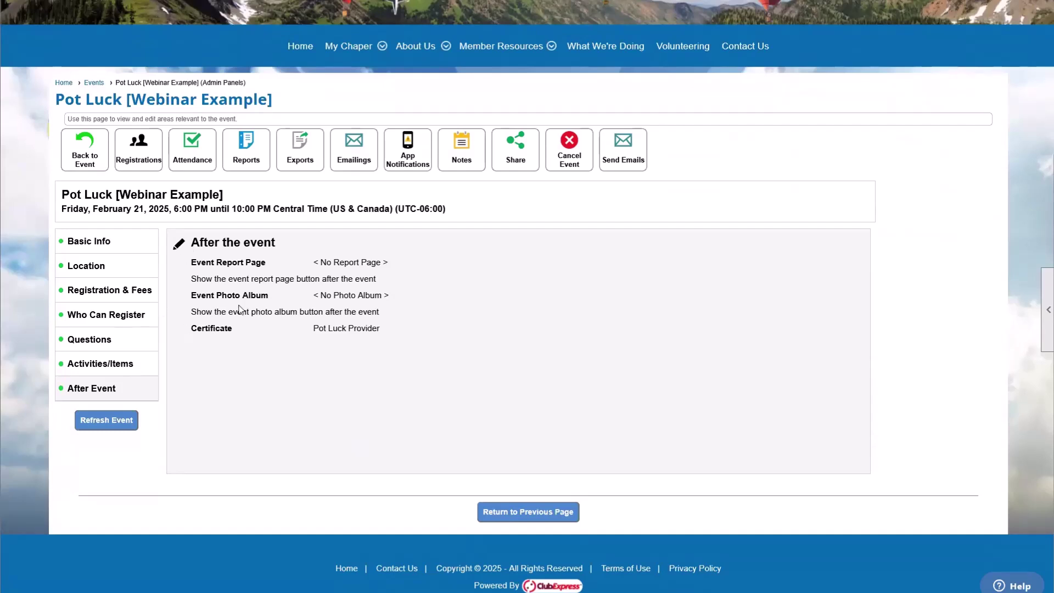
{"action": "left_click", "coordinate": [195, 153]}
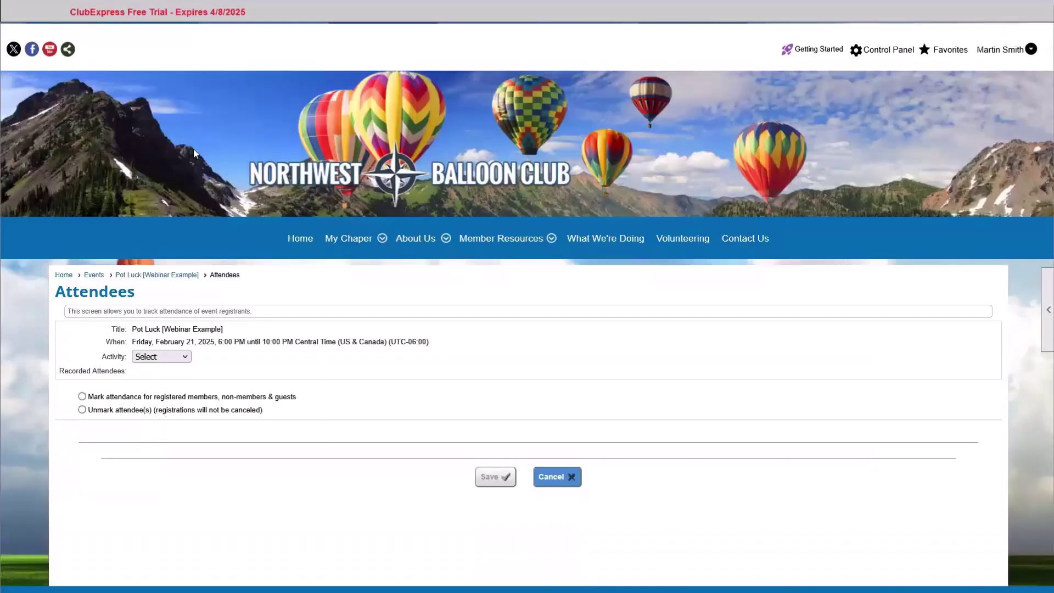
{"action": "scroll", "coordinate": [244, 211], "scroll_direction": "down", "scroll_amount": 1}
{"action": "left_click", "coordinate": [95, 345]}
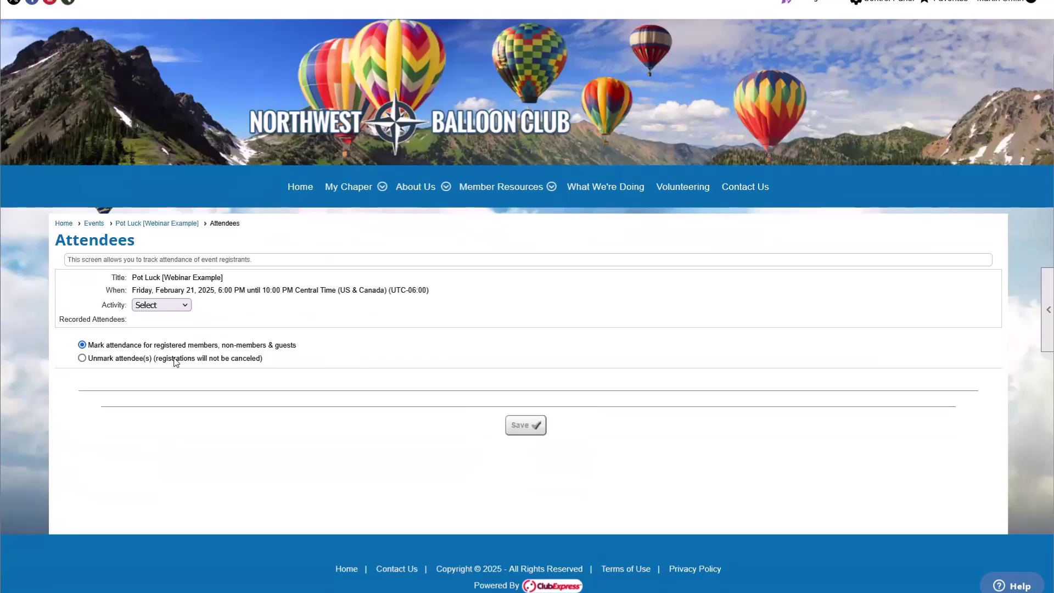
{"action": "left_click", "coordinate": [160, 305]}
{"action": "left_click", "coordinate": [173, 337]}
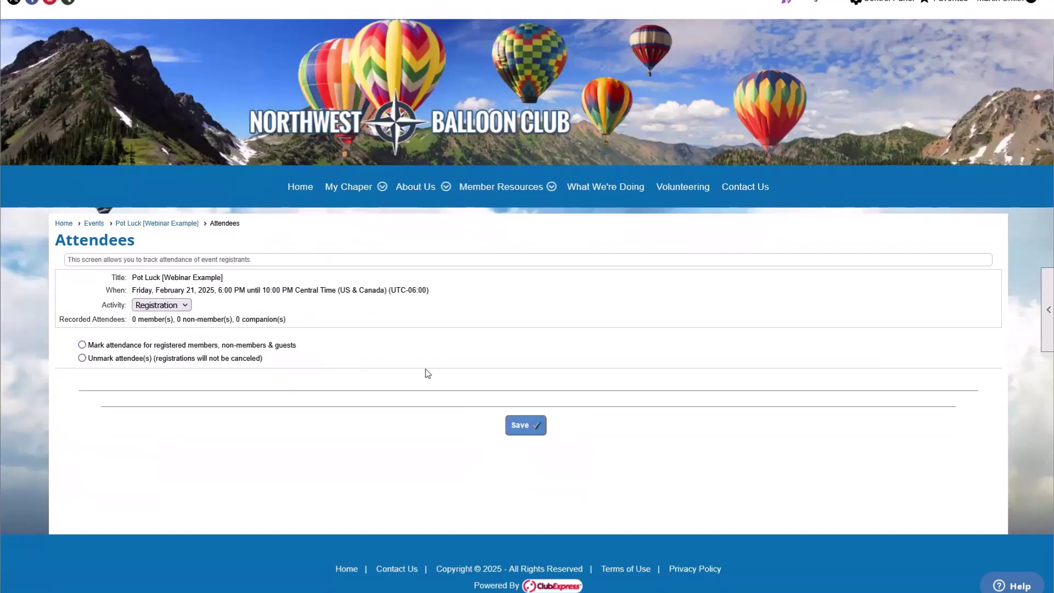
{"action": "left_click", "coordinate": [89, 345]}
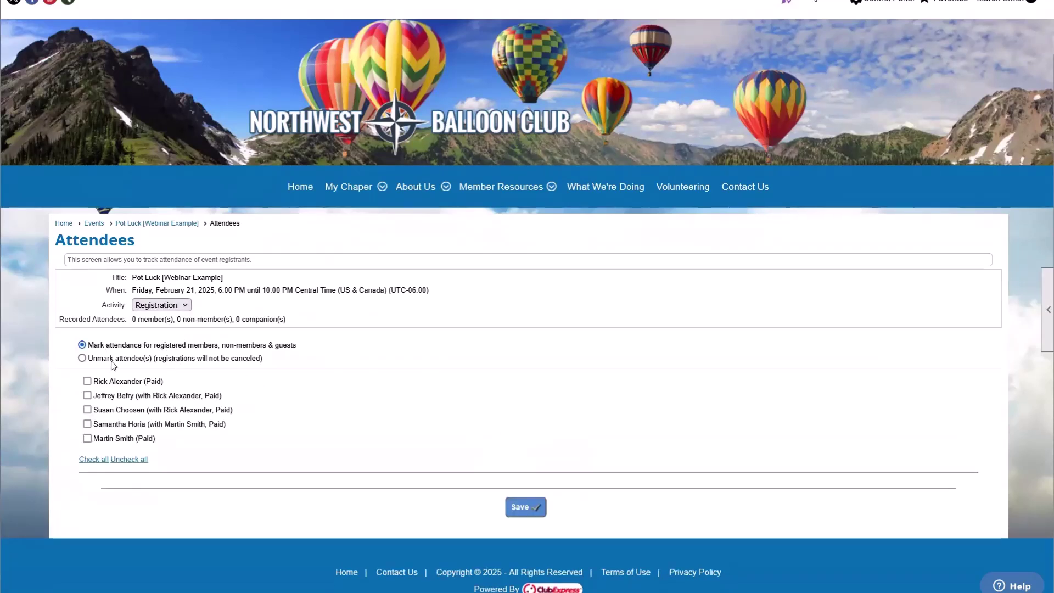
{"action": "left_click", "coordinate": [86, 438]}
{"action": "left_click", "coordinate": [514, 510]}
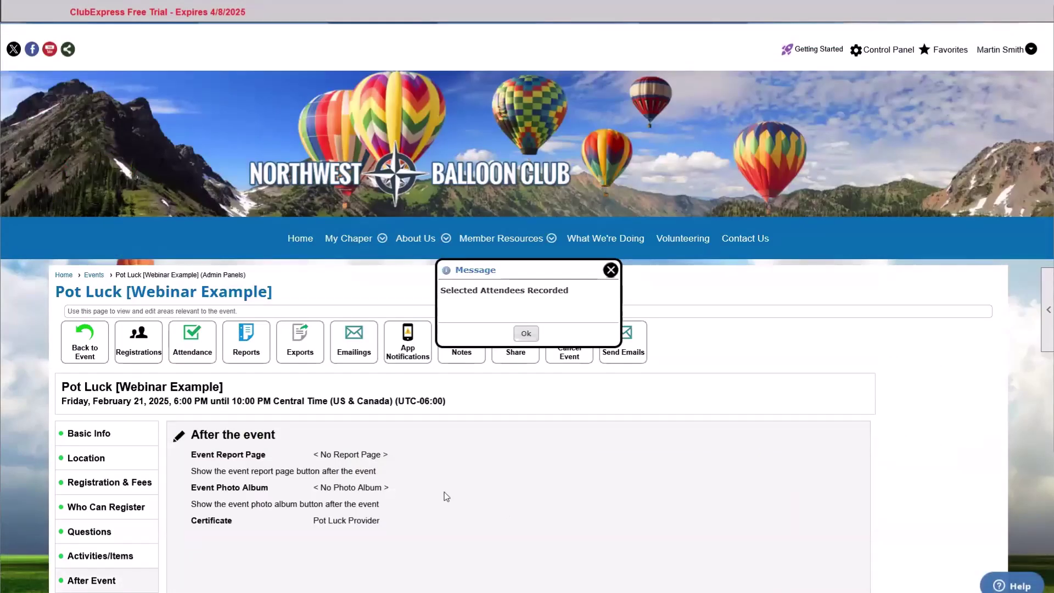
{"action": "scroll", "coordinate": [444, 492], "scroll_direction": "down", "scroll_amount": 3}
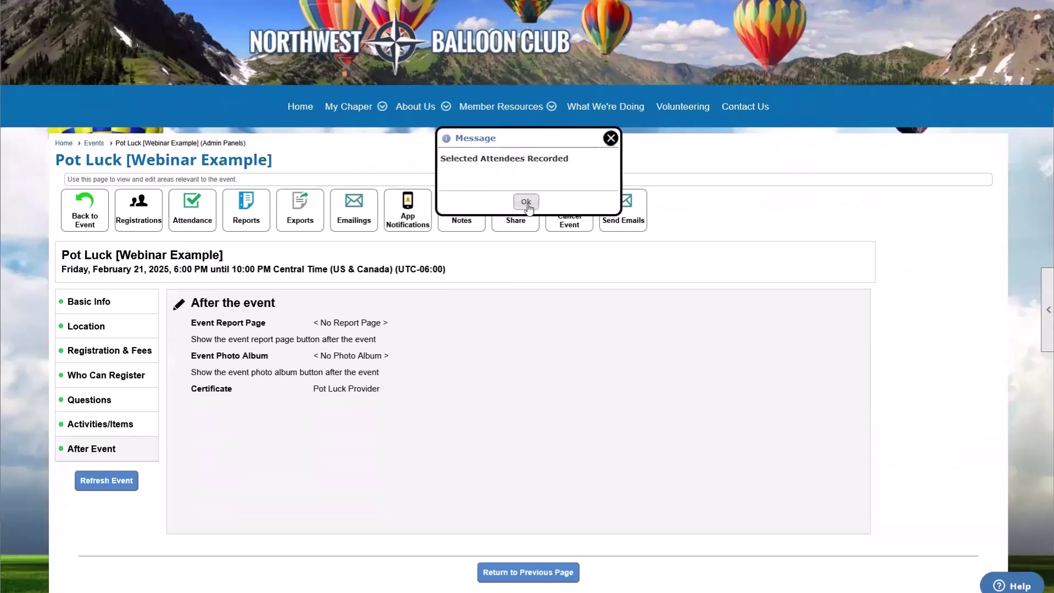
{"action": "left_click", "coordinate": [526, 202]}
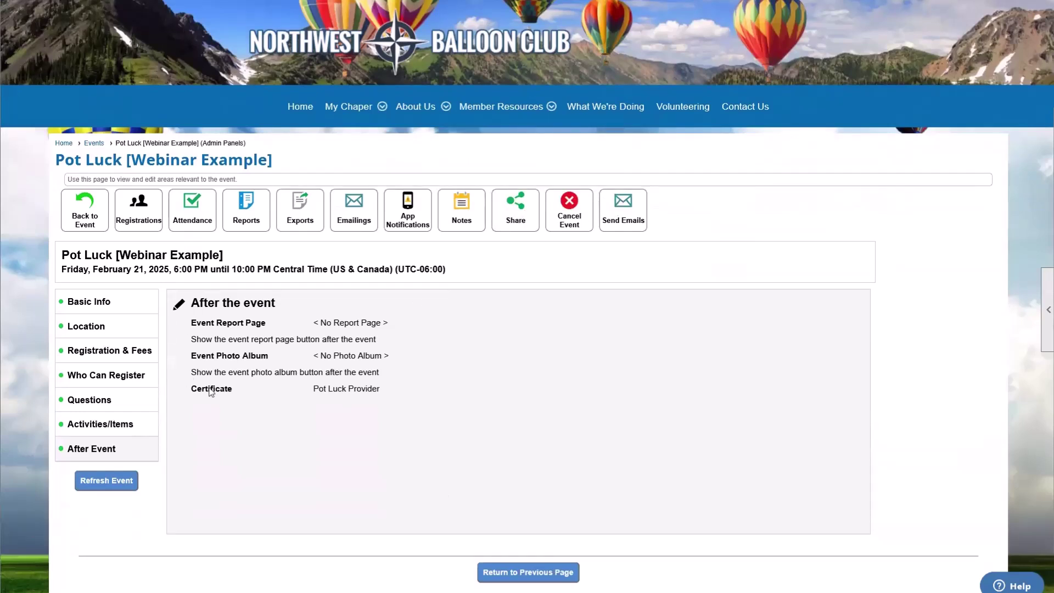
Step: Check the event's assigned certificate, and open the Event History from the signed-in member's profile
{"action": "left_click_drag", "start_coordinate": [192, 390], "coordinate": [237, 392]}
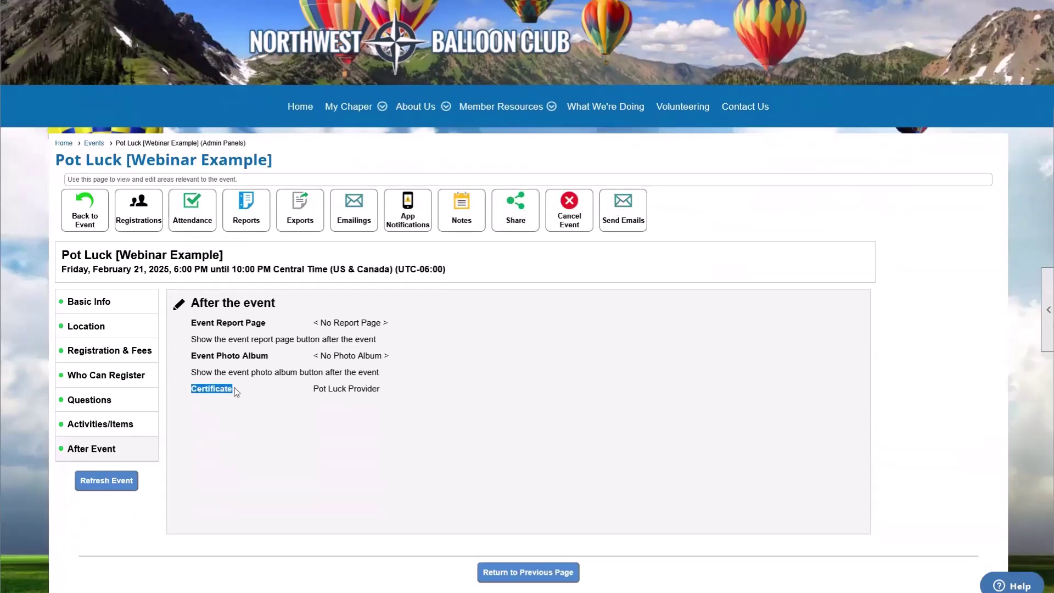
{"action": "left_click_drag", "start_coordinate": [314, 388], "coordinate": [395, 389]}
{"action": "scroll", "coordinate": [407, 414], "scroll_direction": "up", "scroll_amount": 2}
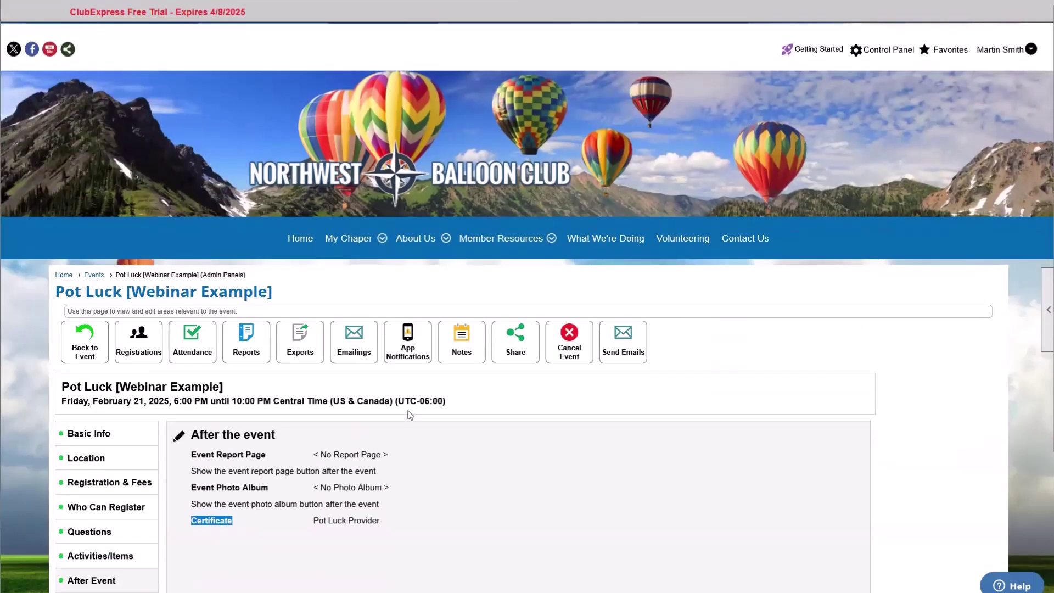
{"action": "left_click", "coordinate": [998, 48]}
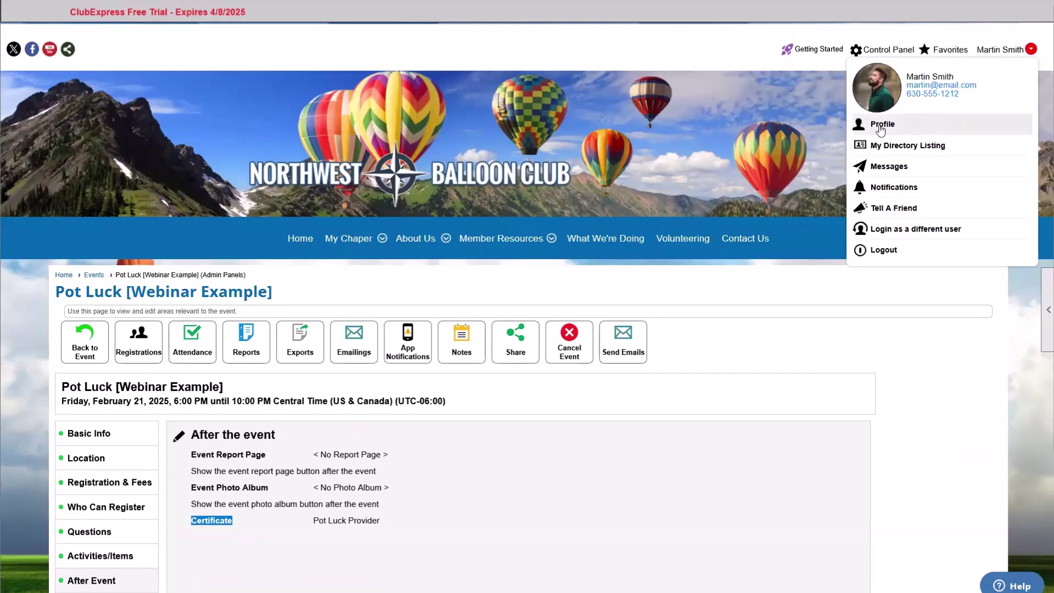
{"action": "left_click", "coordinate": [881, 129]}
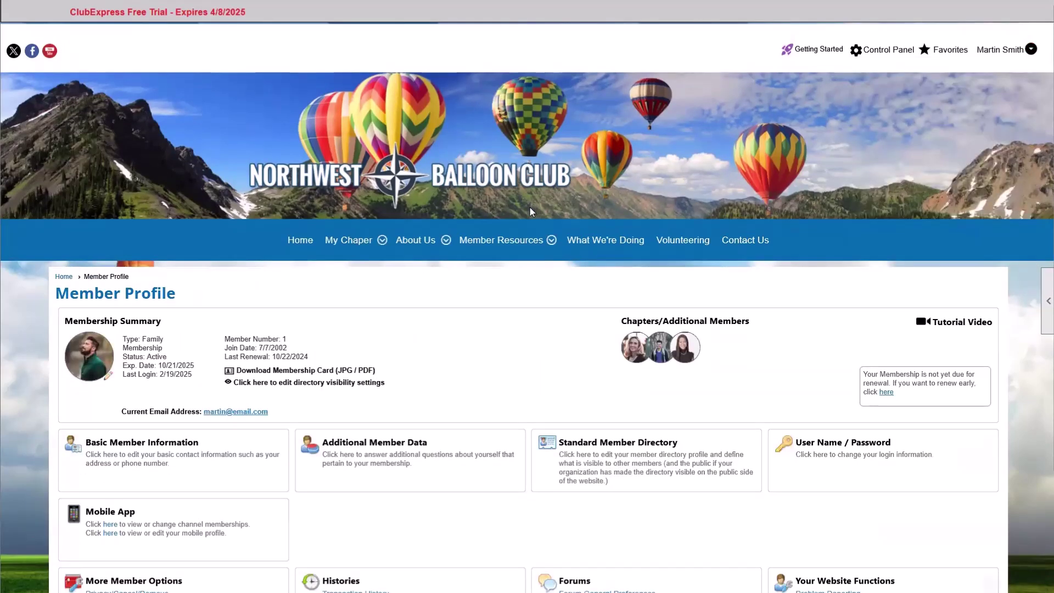
{"action": "scroll", "coordinate": [529, 206], "scroll_direction": "down", "scroll_amount": 3}
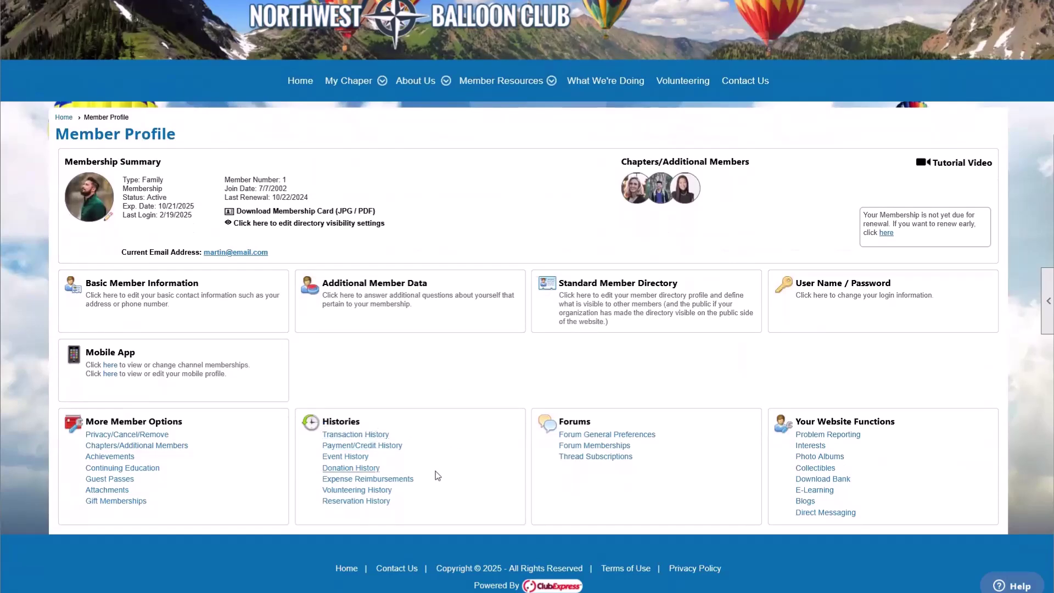
{"action": "left_click", "coordinate": [334, 457]}
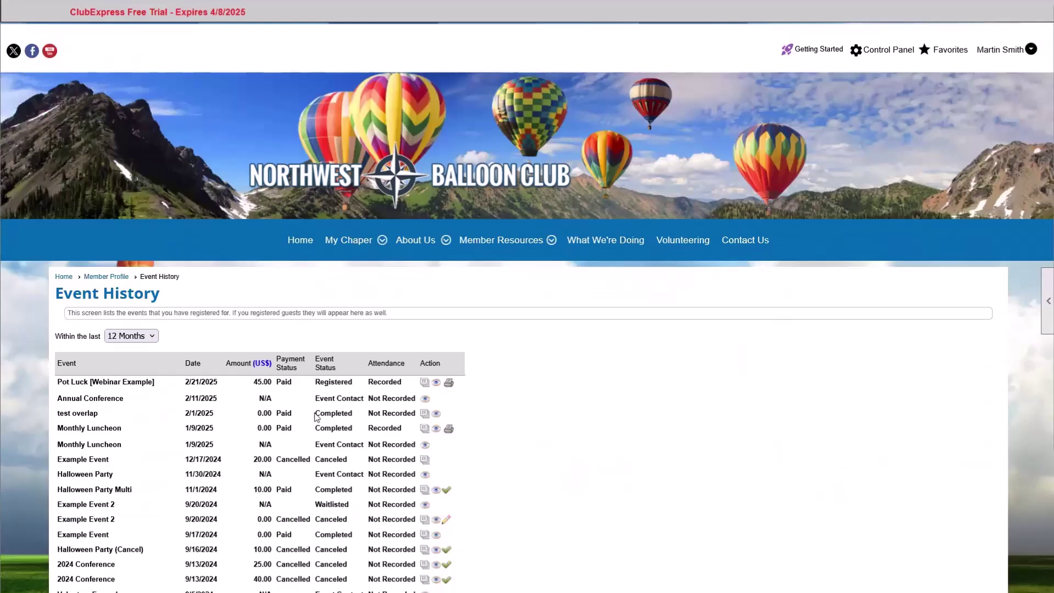
Step: Download the Pot Luck [Webinar Example] certificate from the member's event history and view the downloaded image
{"action": "scroll", "coordinate": [317, 417], "scroll_direction": "down", "scroll_amount": 1}
{"action": "left_click_drag", "start_coordinate": [58, 316], "coordinate": [130, 320]}
{"action": "left_click", "coordinate": [132, 319]}
{"action": "left_click", "coordinate": [129, 320]}
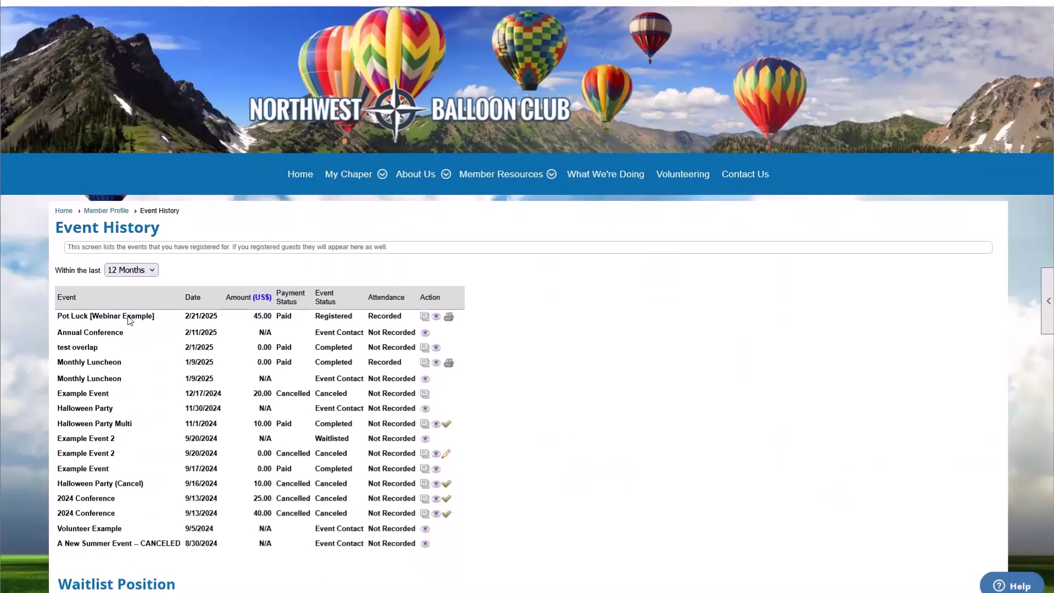
{"action": "left_click", "coordinate": [449, 317]}
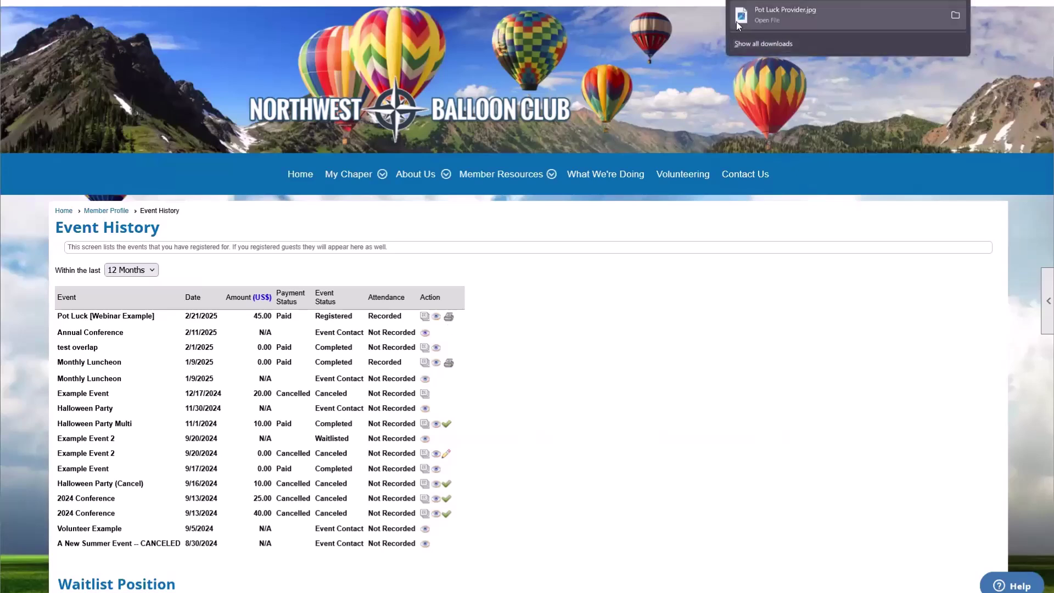
{"action": "left_click", "coordinate": [753, 16]}
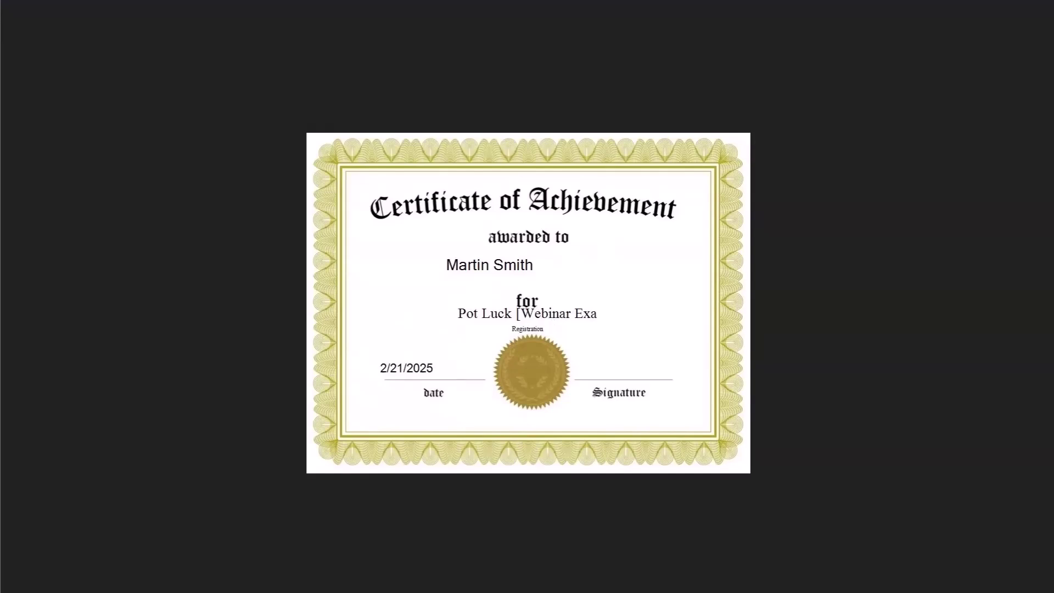
{"action": "left_click", "coordinate": [236, 0]}
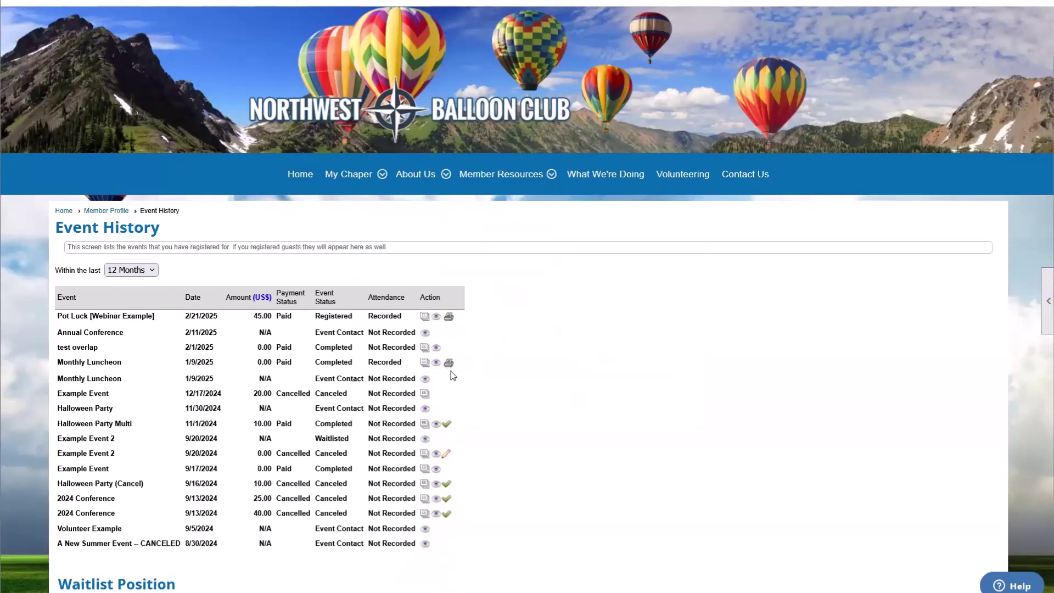
Step: Download the certificate for the Monthly Luncheon event with recorded attendance from the member's event history
{"action": "left_click", "coordinate": [450, 364]}
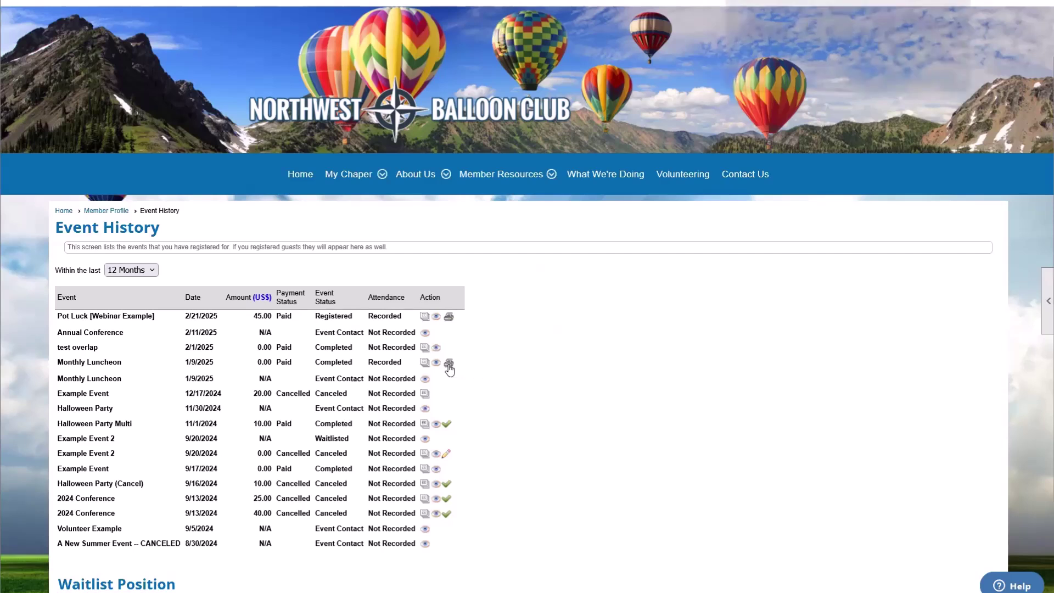
{"action": "left_click", "coordinate": [792, 11]}
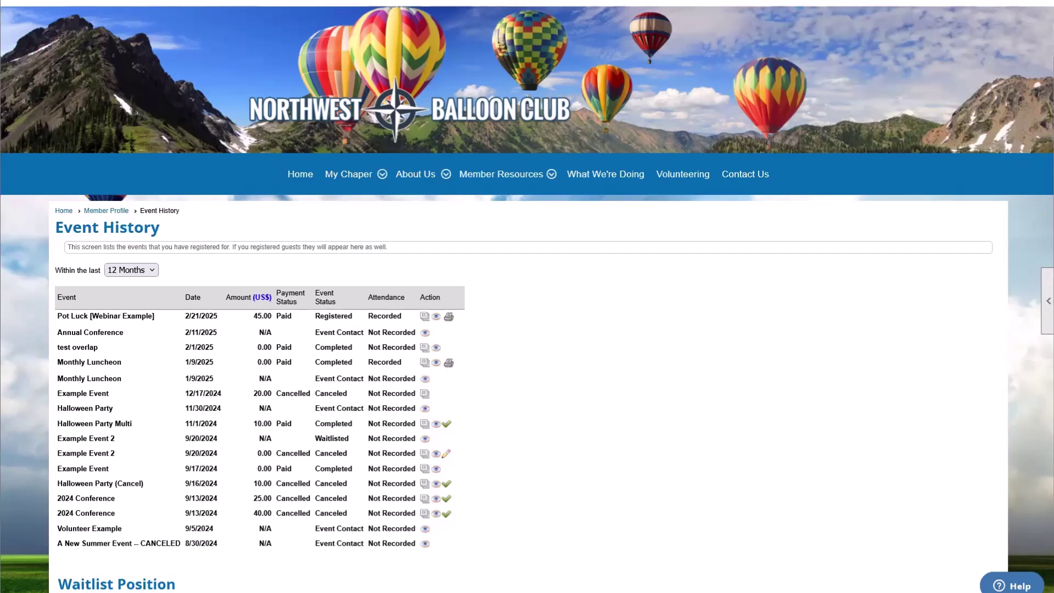
{"action": "left_click", "coordinate": [446, 364]}
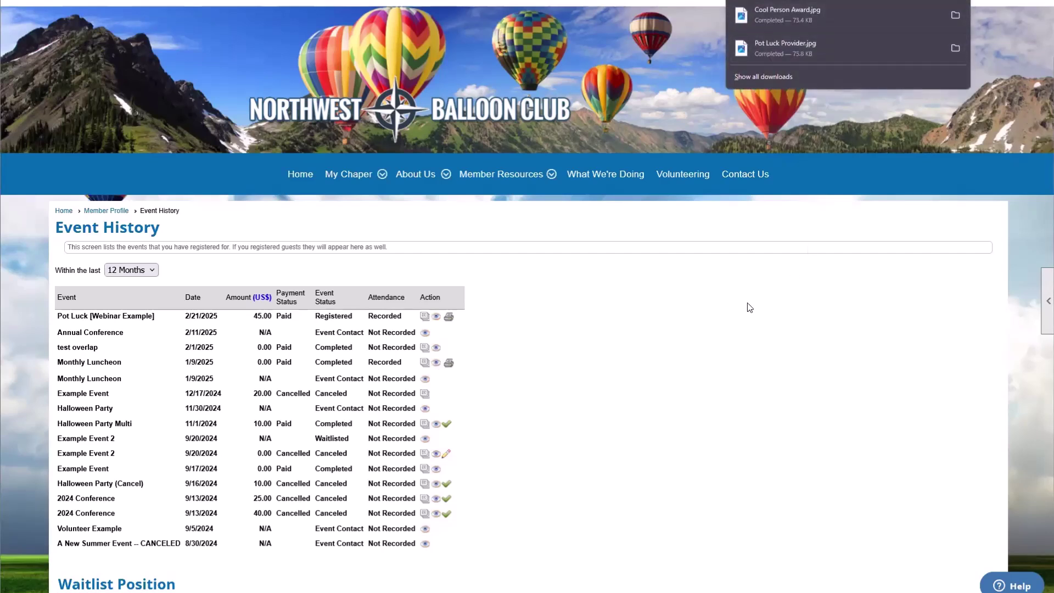
{"action": "left_click", "coordinate": [449, 364]}
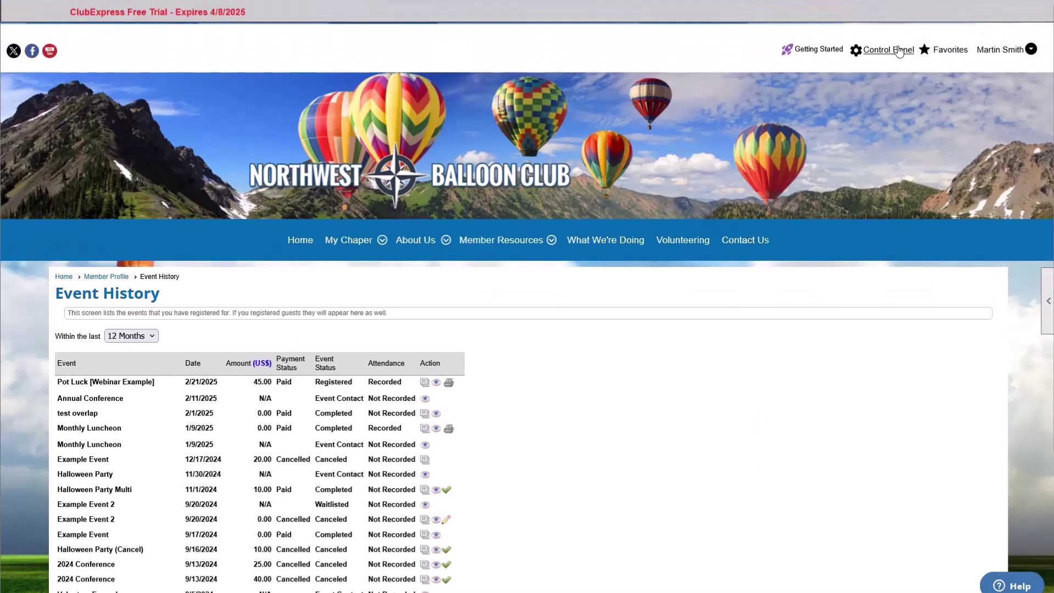
Step: Return to the Events Manager through the Control Panel and open the Pot Luck [Webinar Example] event for editing
{"action": "left_click", "coordinate": [818, 43]}
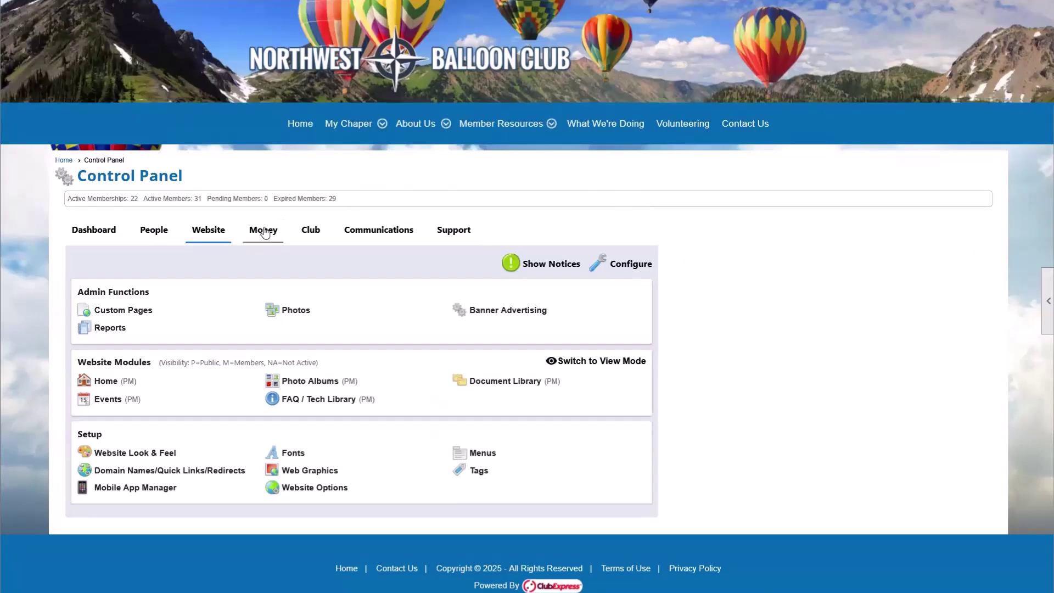
{"action": "left_click", "coordinate": [110, 404]}
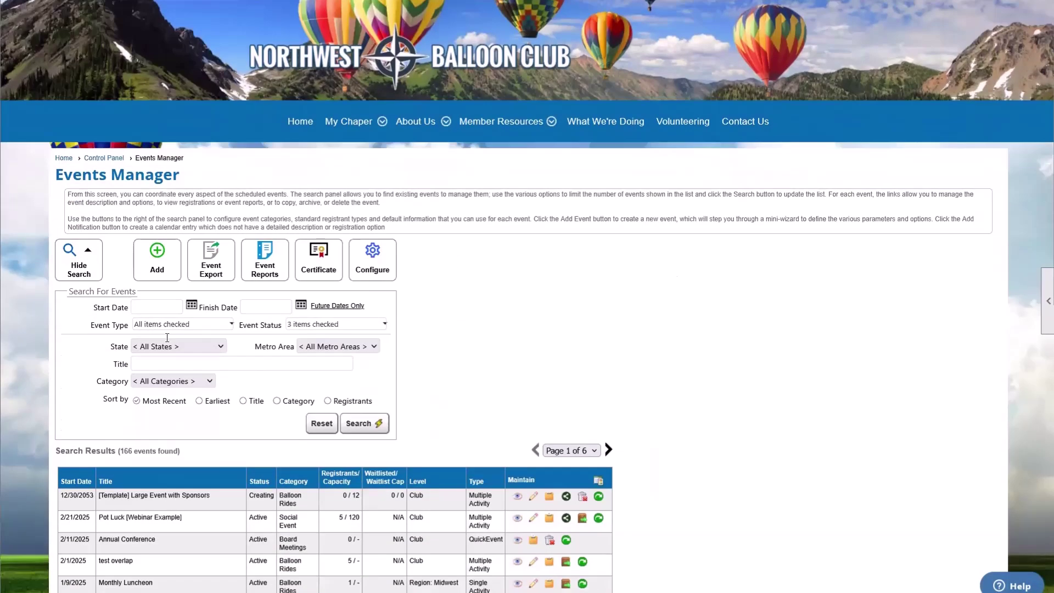
{"action": "scroll", "coordinate": [167, 337], "scroll_direction": "down", "scroll_amount": 1}
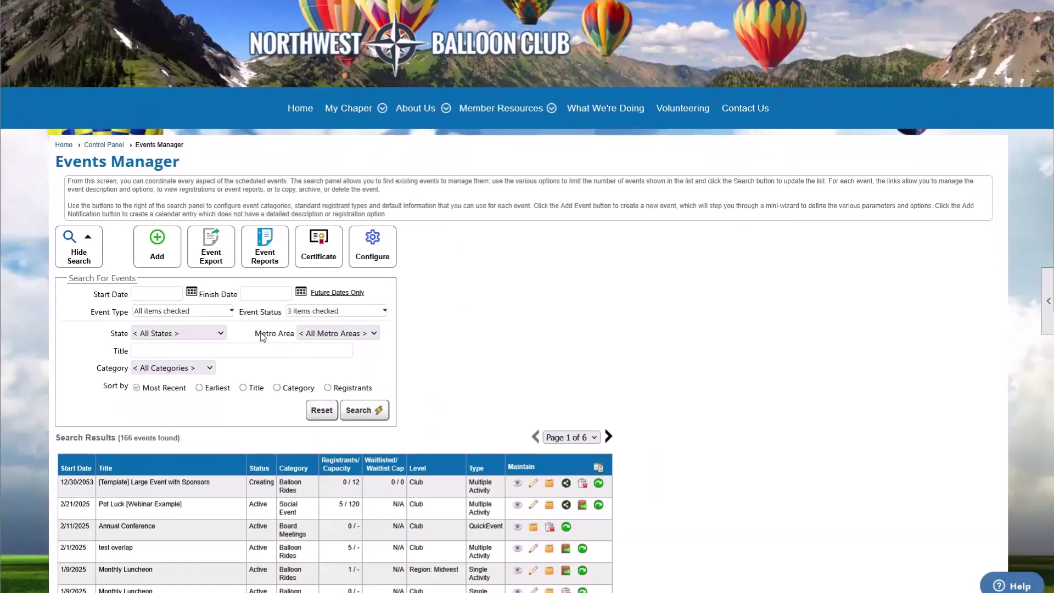
{"action": "scroll", "coordinate": [414, 394], "scroll_direction": "down", "scroll_amount": 3}
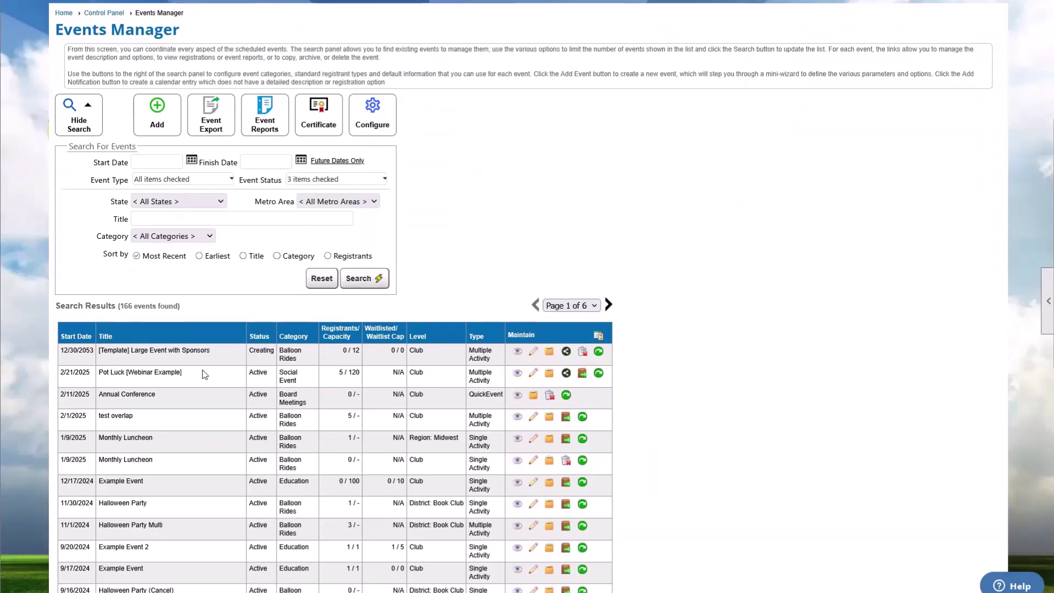
{"action": "left_click", "coordinate": [533, 373]}
{"action": "scroll", "coordinate": [328, 347], "scroll_direction": "down", "scroll_amount": 4}
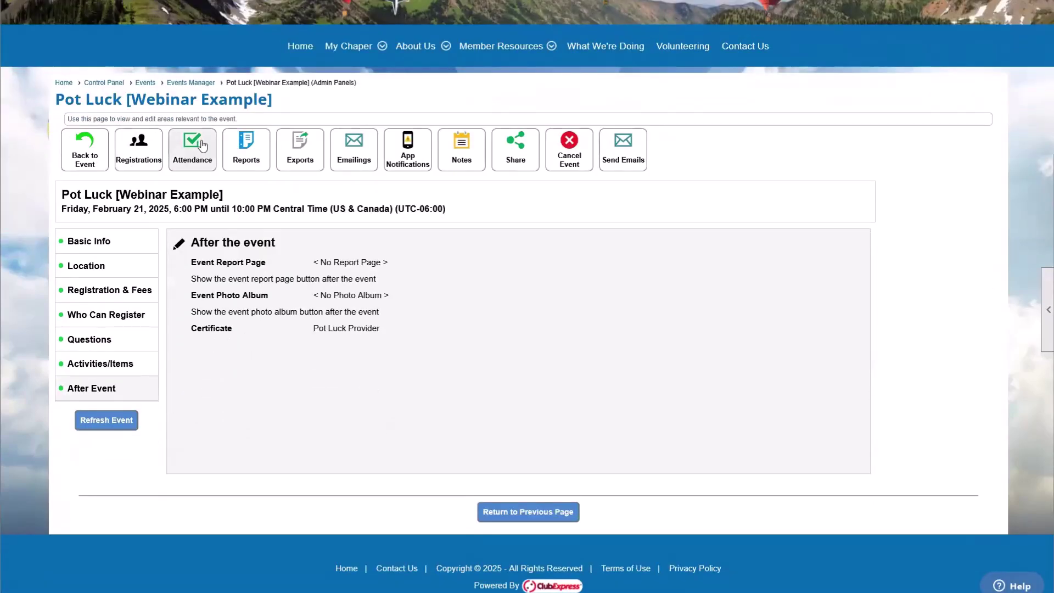
Step: Open the Registration & Fees settings of the Registration activity in the event's Activities/Items
{"action": "left_click", "coordinate": [118, 365]}
{"action": "left_click", "coordinate": [179, 244]}
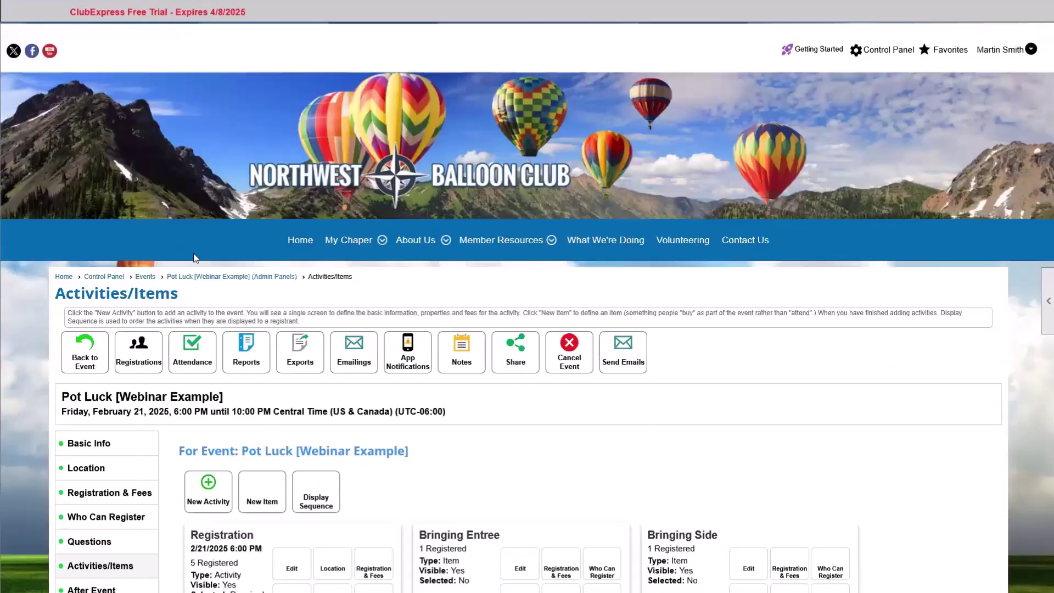
{"action": "scroll", "coordinate": [275, 442], "scroll_direction": "down", "scroll_amount": 1}
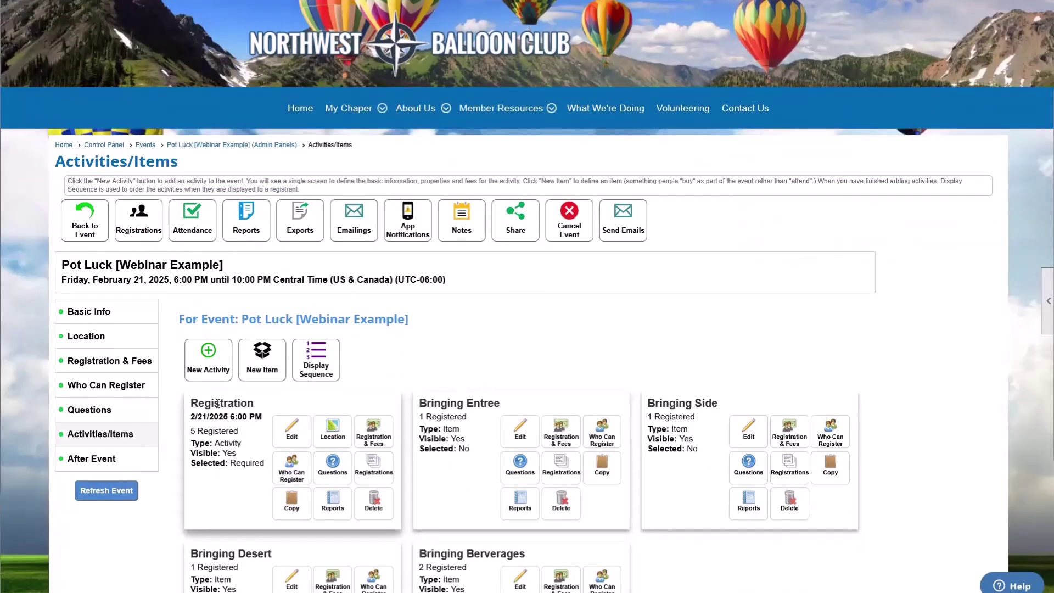
{"action": "scroll", "coordinate": [250, 406], "scroll_direction": "down", "scroll_amount": 1}
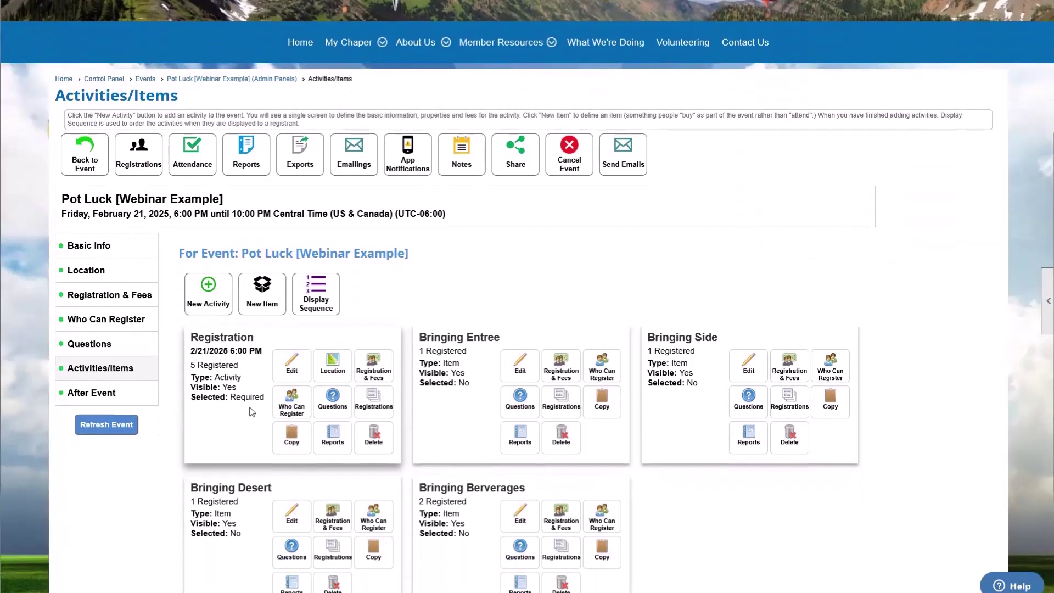
{"action": "left_click", "coordinate": [372, 367]}
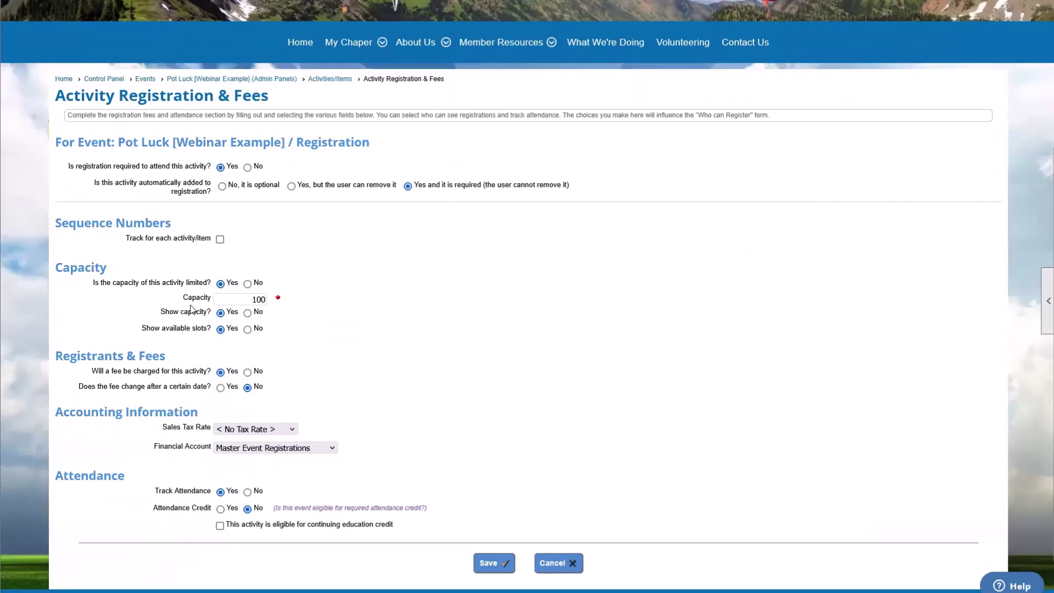
Step: Turn on sequence number tracking for the Registration activity with Track Attendance set to Yes, and save the settings
{"action": "left_click", "coordinate": [220, 239]}
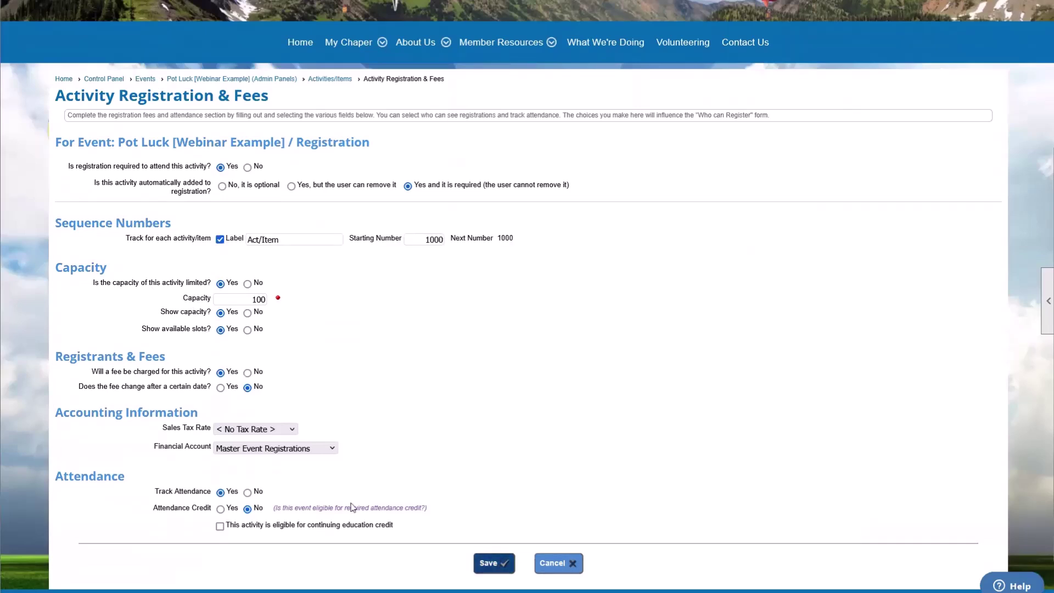
{"action": "left_click_drag", "start_coordinate": [54, 477], "coordinate": [228, 494]}
{"action": "double_click", "coordinate": [228, 493]}
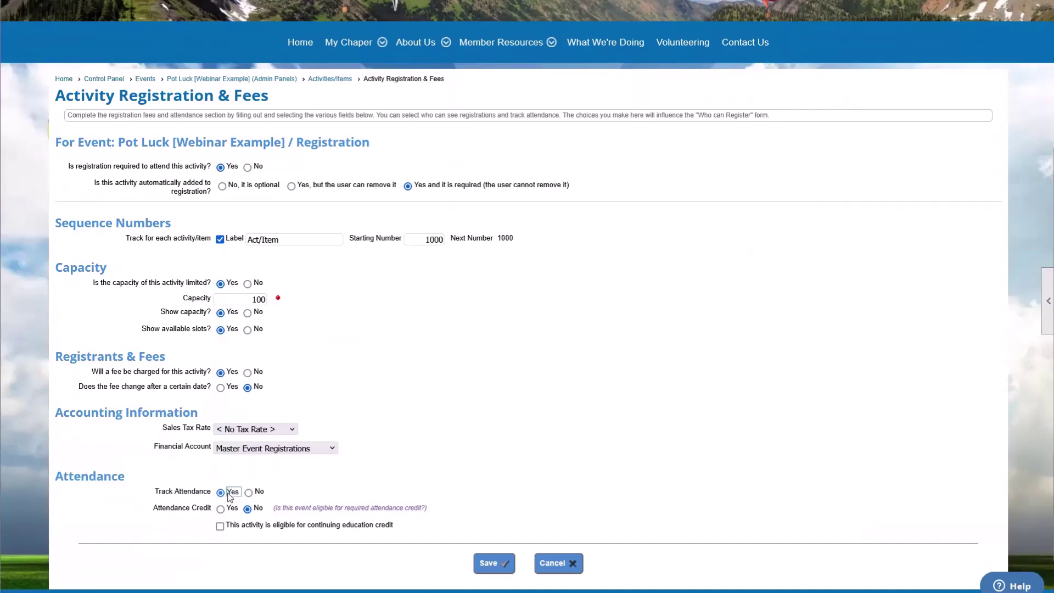
{"action": "left_click", "coordinate": [492, 564]}
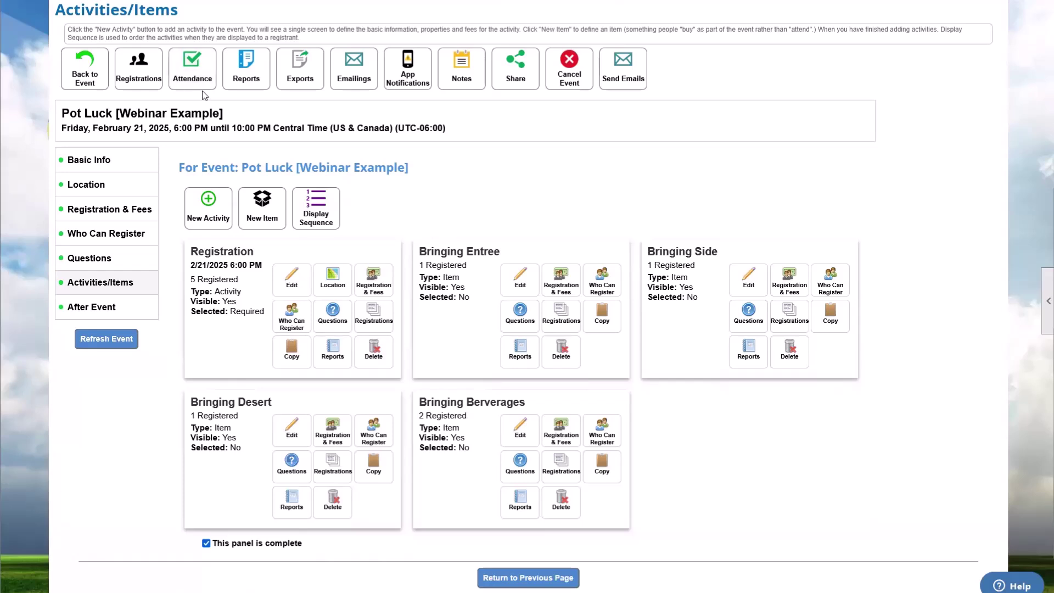
Step: Browse the reports available for the event, highlight the Event Attendees report, and leave the report selection without running it
{"action": "left_click", "coordinate": [254, 70]}
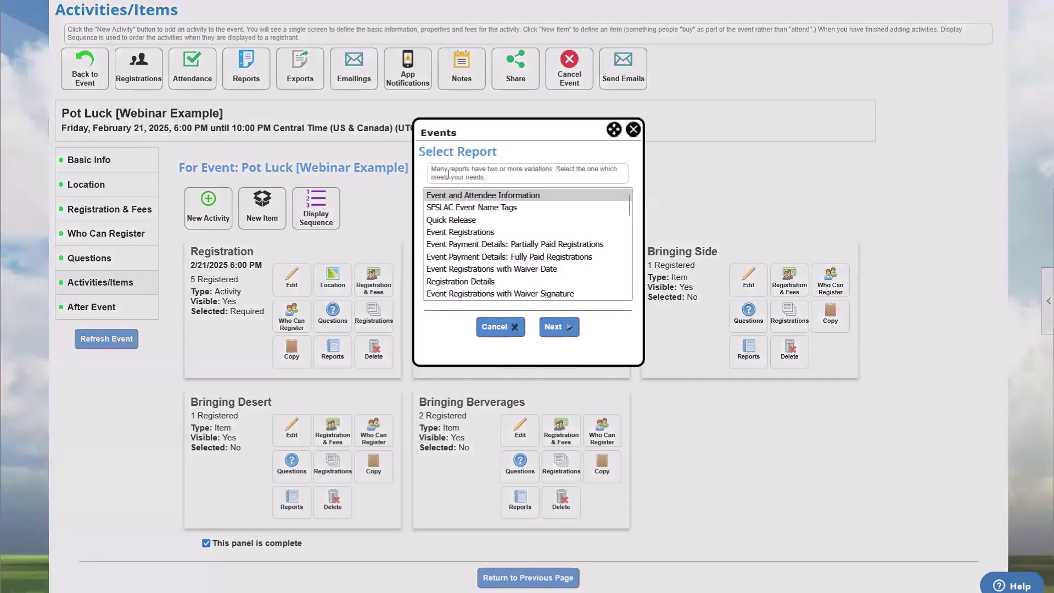
{"action": "scroll", "coordinate": [511, 240], "scroll_direction": "down", "scroll_amount": 5}
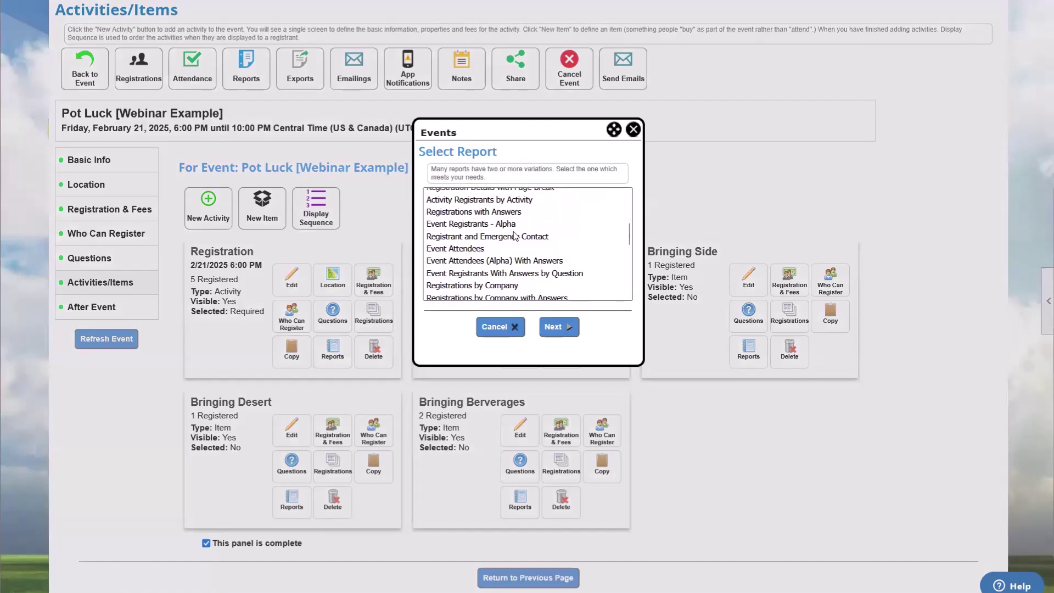
{"action": "left_click", "coordinate": [484, 250]}
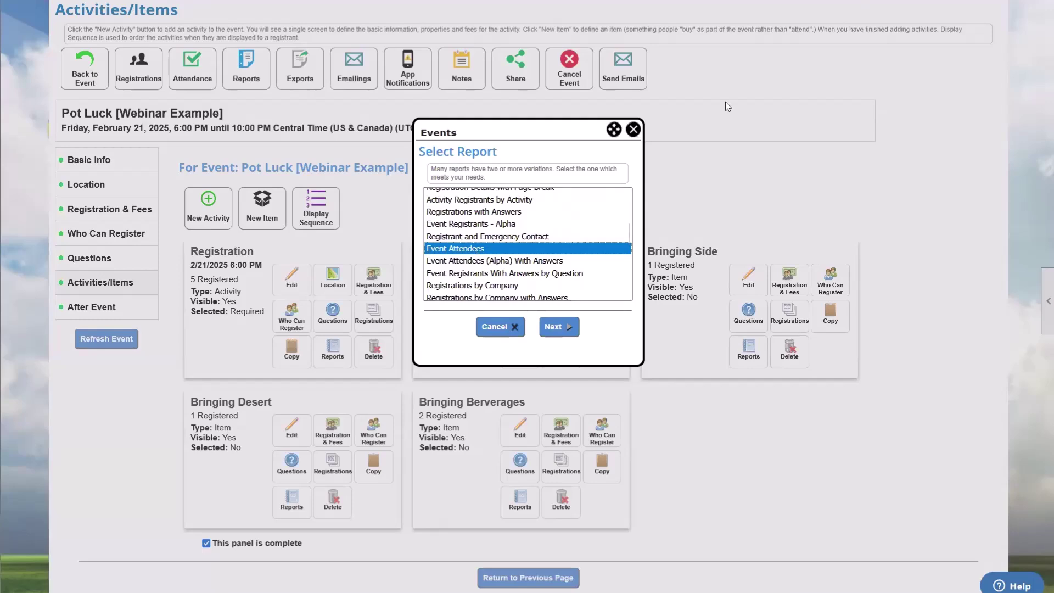
{"action": "left_click", "coordinate": [635, 131]}
Step: Show the After Event settings, and start a new emailing from the Pot Luck event's Event Emailing page
{"action": "left_click", "coordinate": [97, 311]}
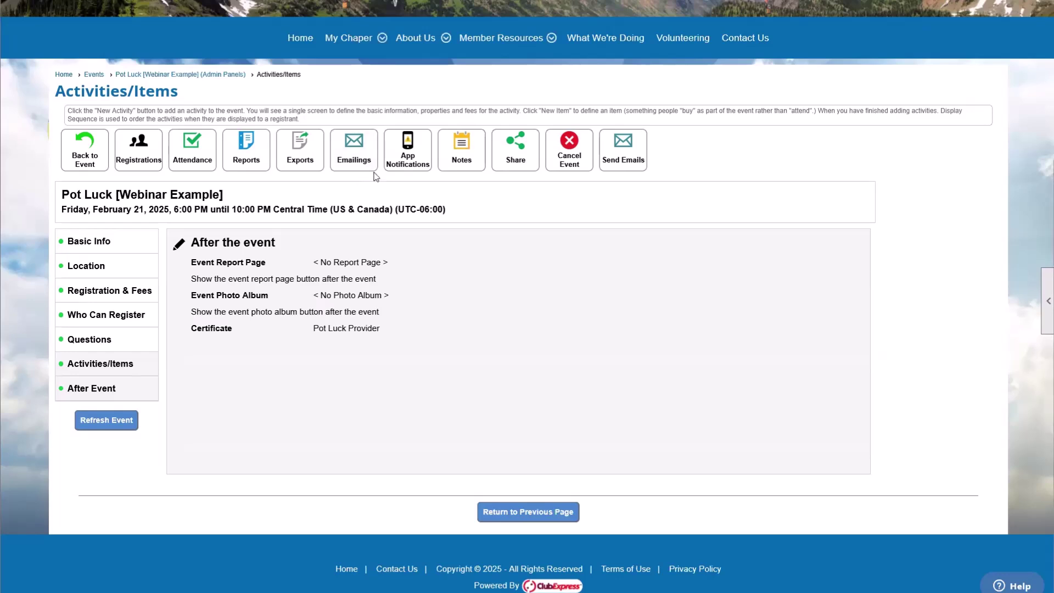
{"action": "left_click", "coordinate": [349, 146]}
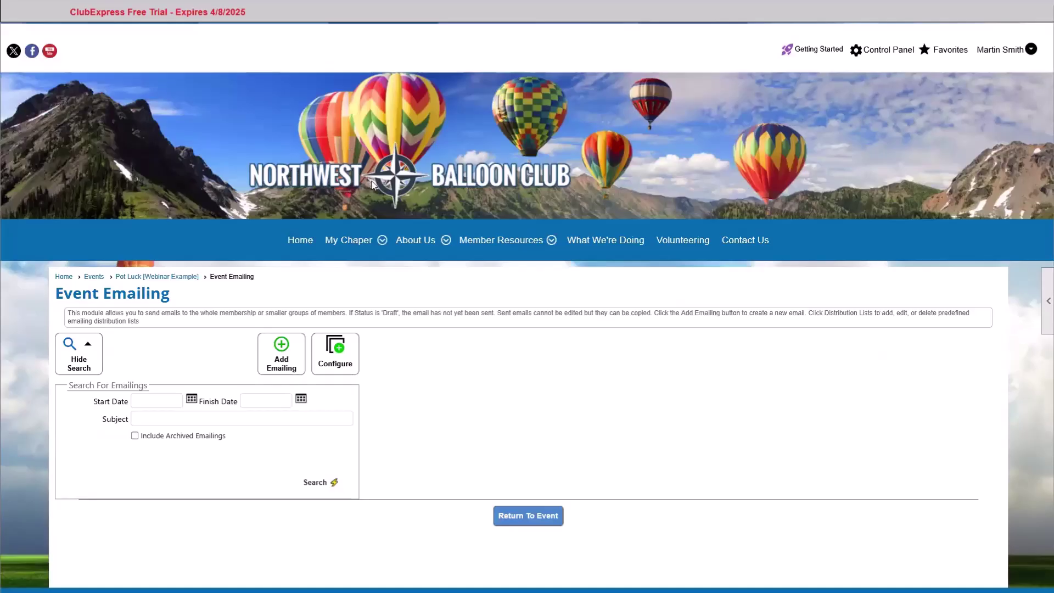
{"action": "scroll", "coordinate": [373, 187], "scroll_direction": "down", "scroll_amount": 1}
{"action": "left_click_drag", "start_coordinate": [52, 240], "coordinate": [71, 242]}
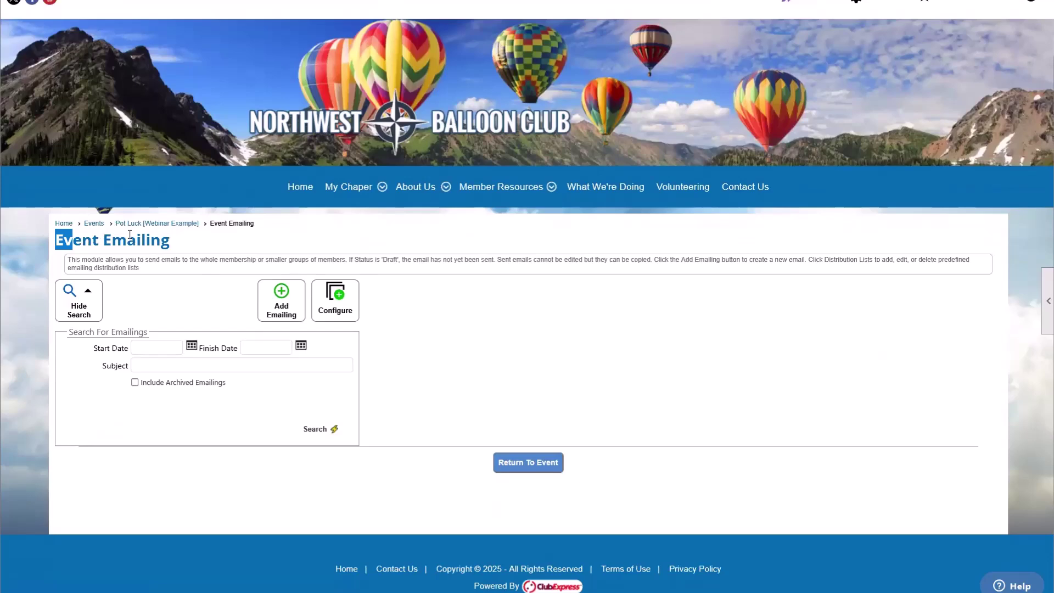
{"action": "left_click", "coordinate": [227, 306]}
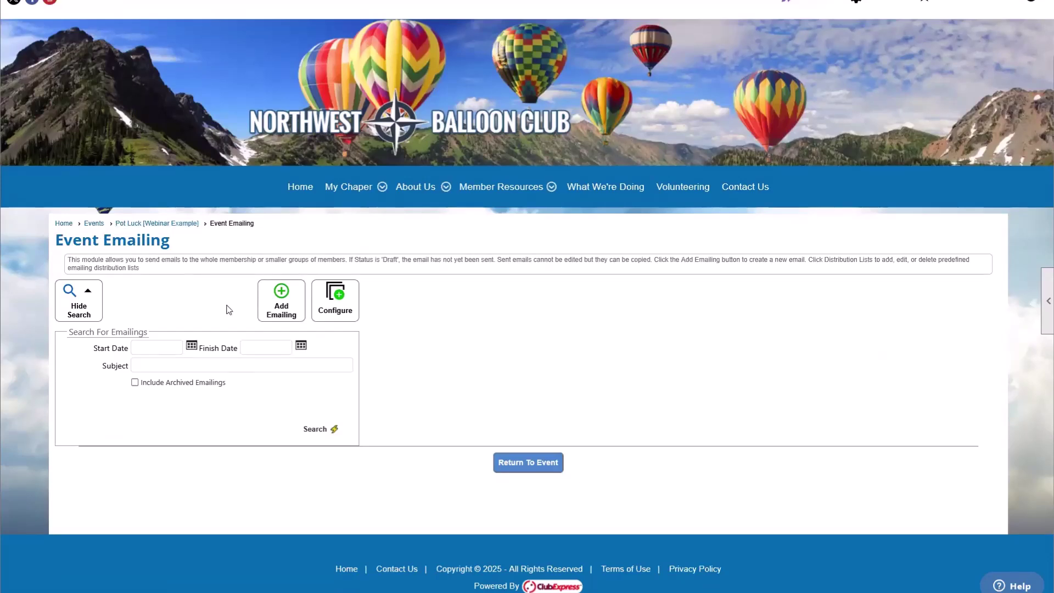
{"action": "left_click", "coordinate": [261, 306]}
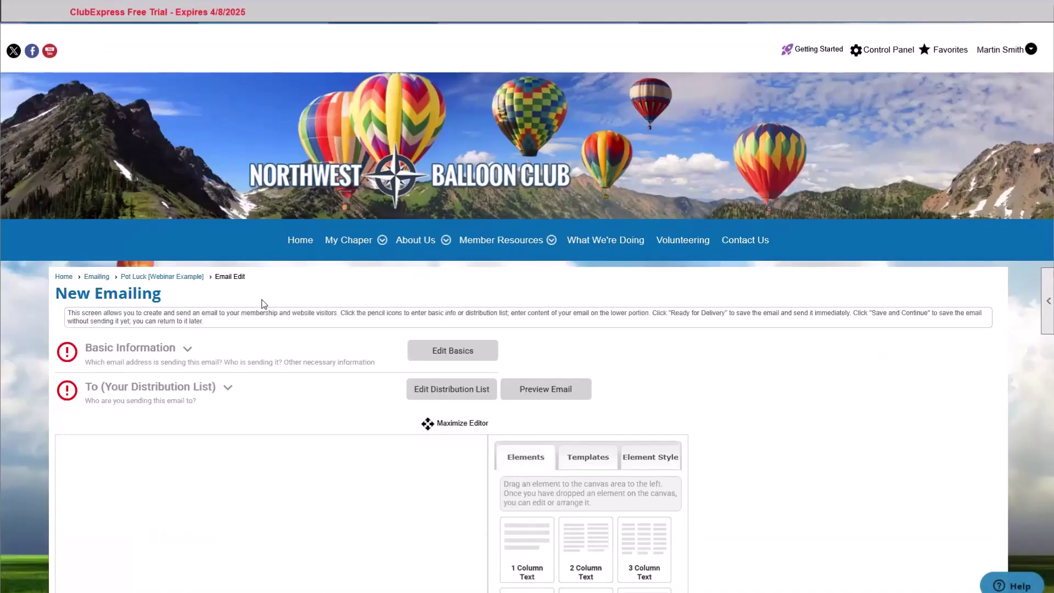
{"action": "scroll", "coordinate": [264, 304], "scroll_direction": "down", "scroll_amount": 2}
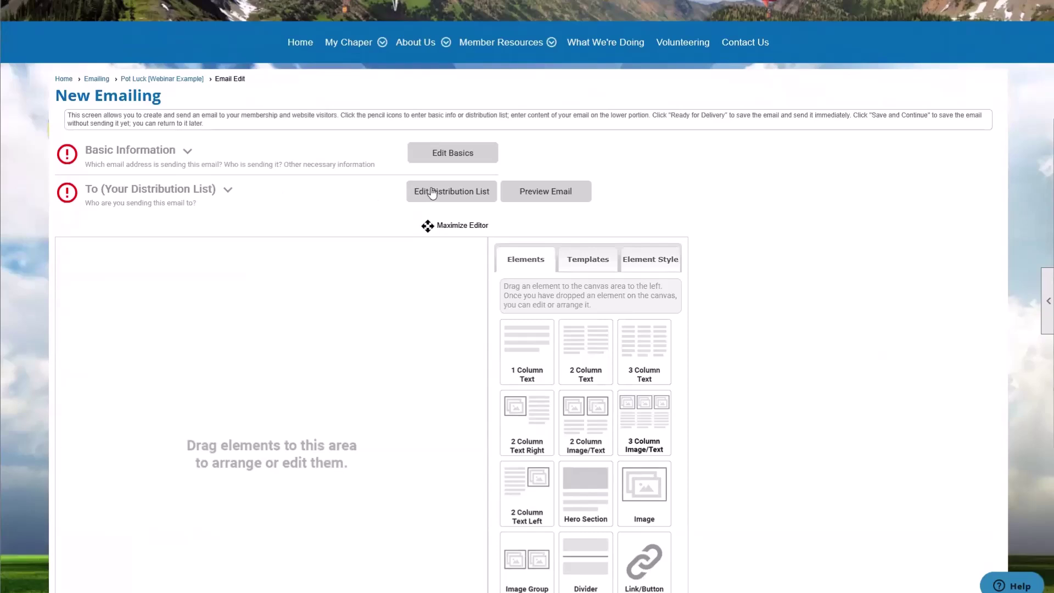
Step: Choose All registrants who attended this event as recipients for a new distribution list, and close the list editor without saving
{"action": "left_click", "coordinate": [439, 193]}
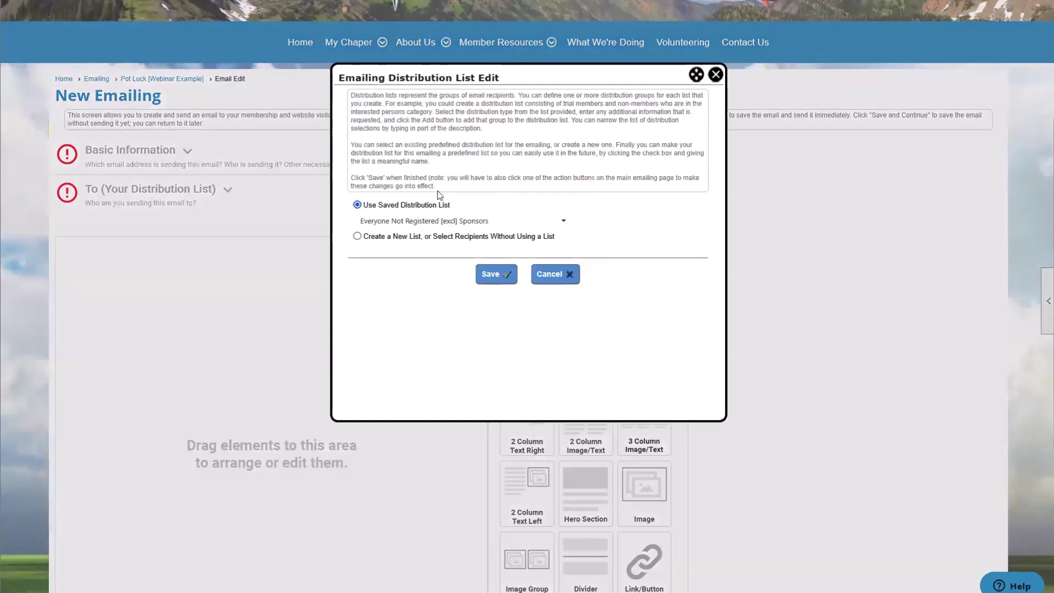
{"action": "left_click", "coordinate": [400, 242]}
{"action": "left_click", "coordinate": [451, 245]}
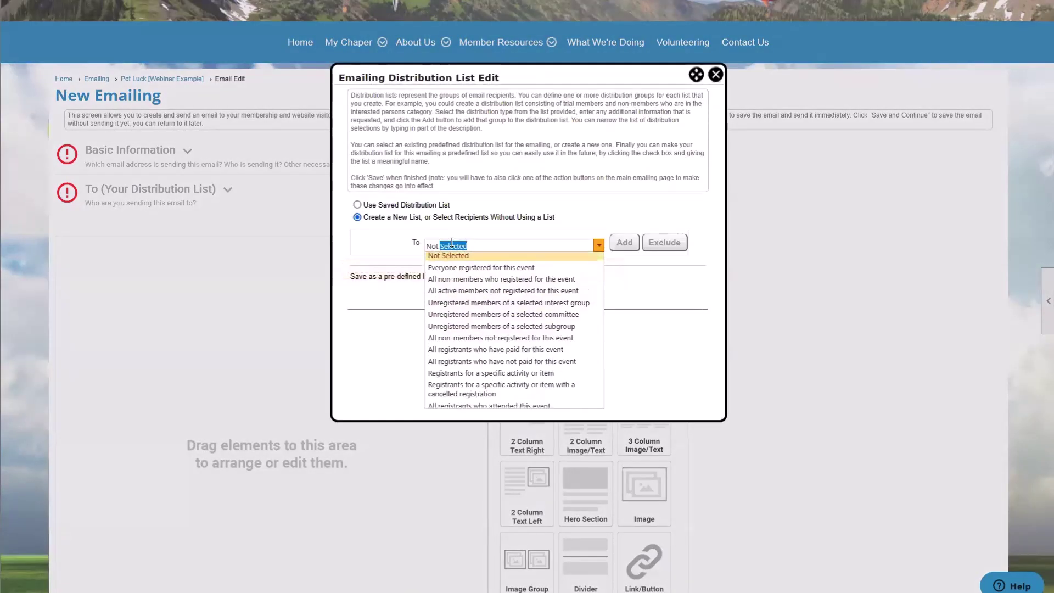
{"action": "type", "text": "attended this event"}
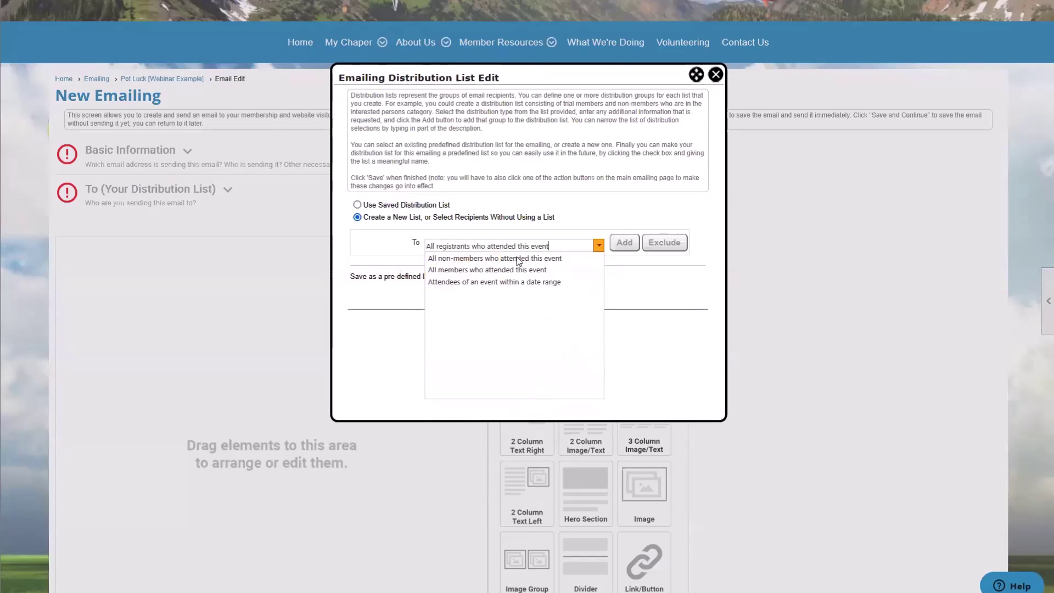
{"action": "left_click", "coordinate": [476, 258]}
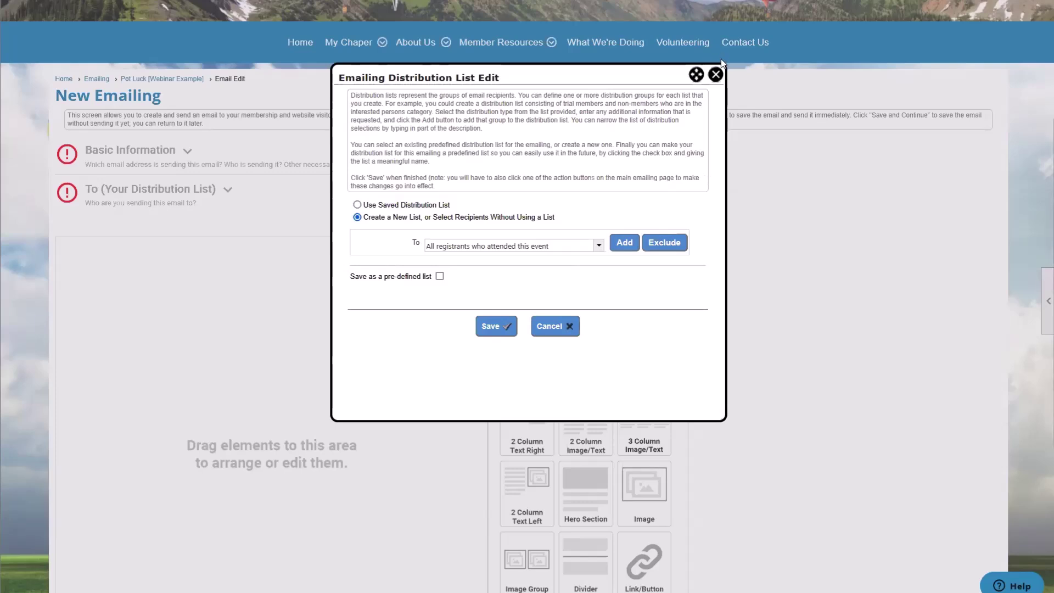
{"action": "left_click", "coordinate": [715, 75]}
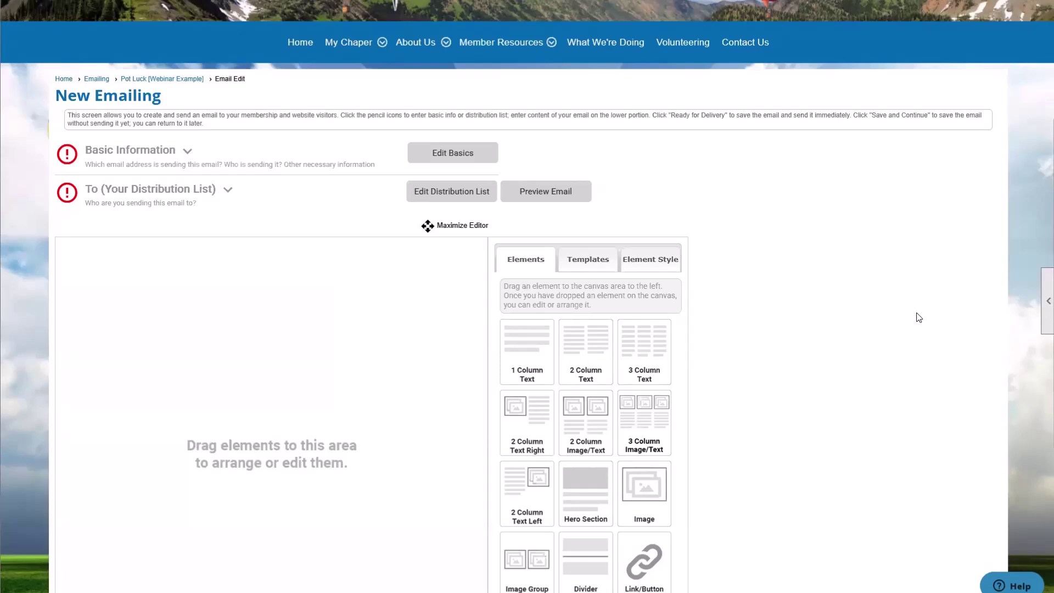
Step: Open the Events Manager from the Control Panel and start a new certificate graphic
{"action": "scroll", "coordinate": [920, 313], "scroll_direction": "up", "scroll_amount": 3}
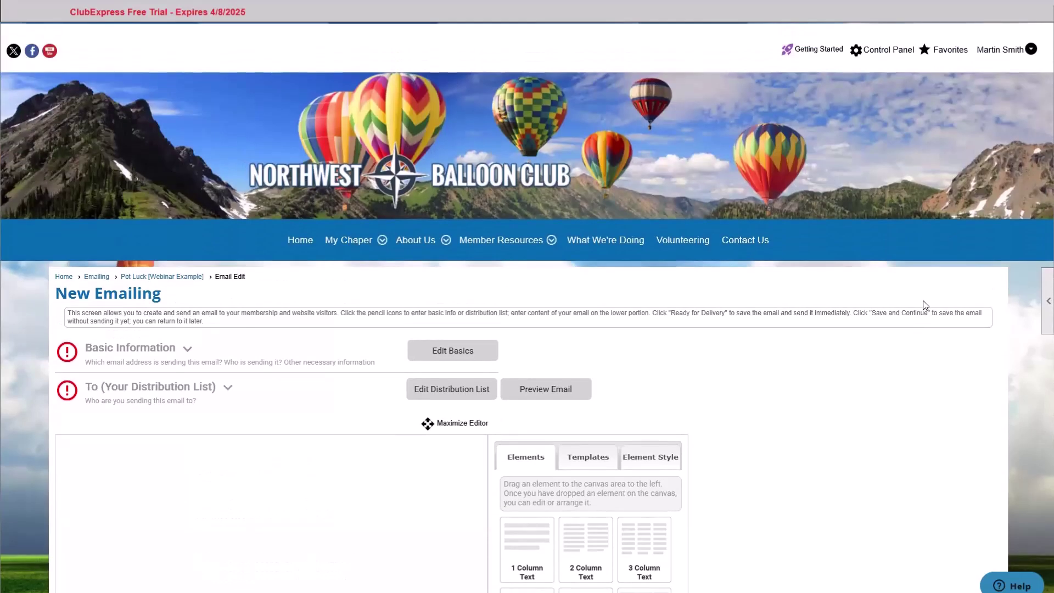
{"action": "left_click", "coordinate": [895, 51]}
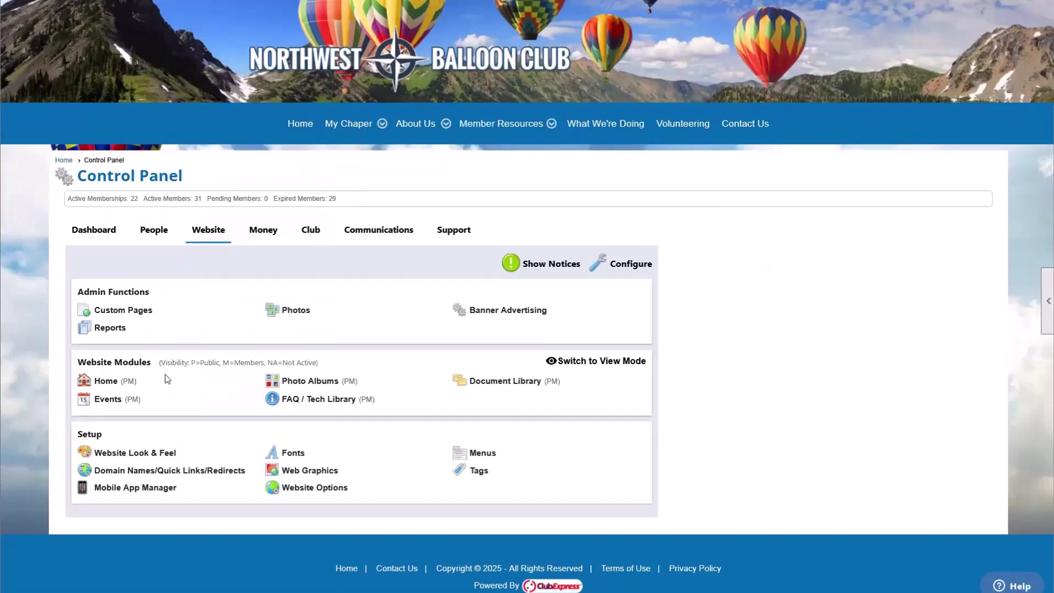
{"action": "left_click", "coordinate": [109, 404]}
{"action": "left_click", "coordinate": [321, 378]}
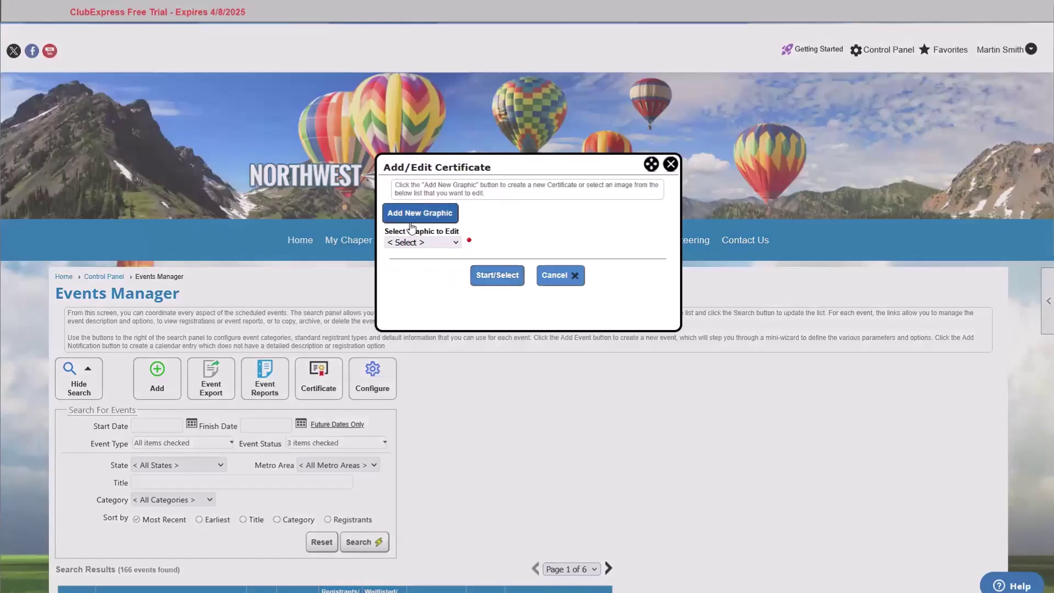
{"action": "left_click", "coordinate": [412, 218]}
Step: Upload the Certificate of Achievement image as the background of the new certificate
{"action": "scroll", "coordinate": [553, 402], "scroll_direction": "down", "scroll_amount": 2}
{"action": "left_click", "coordinate": [967, 304]}
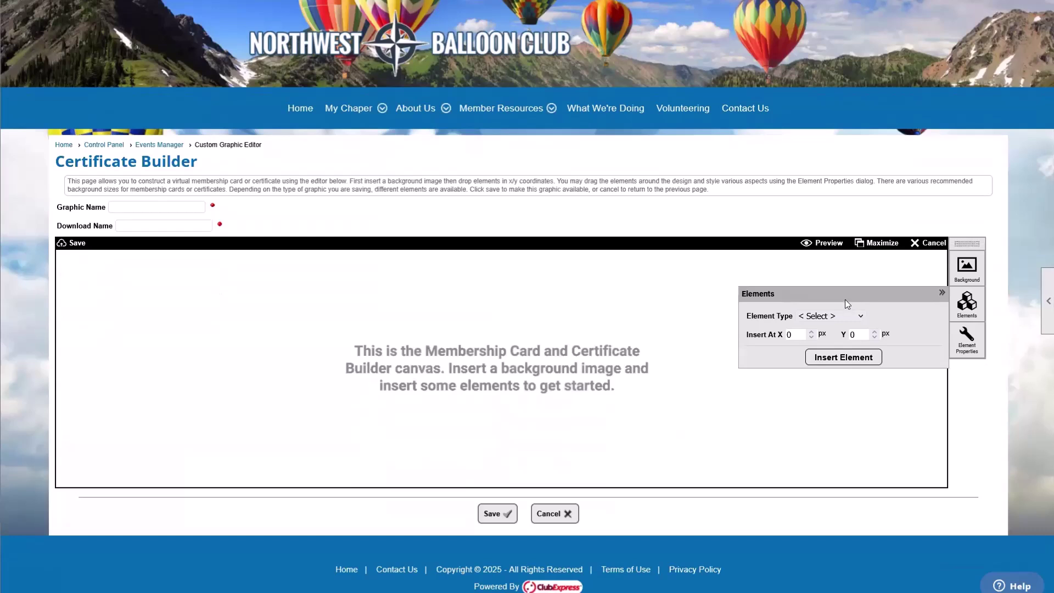
{"action": "left_click", "coordinate": [967, 268]}
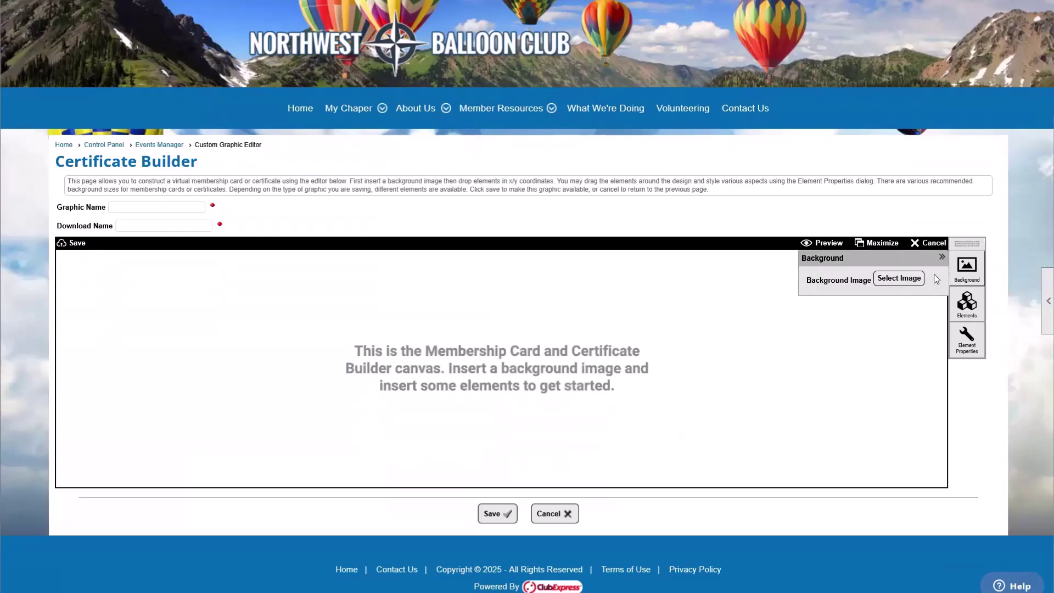
{"action": "left_click", "coordinate": [901, 279]}
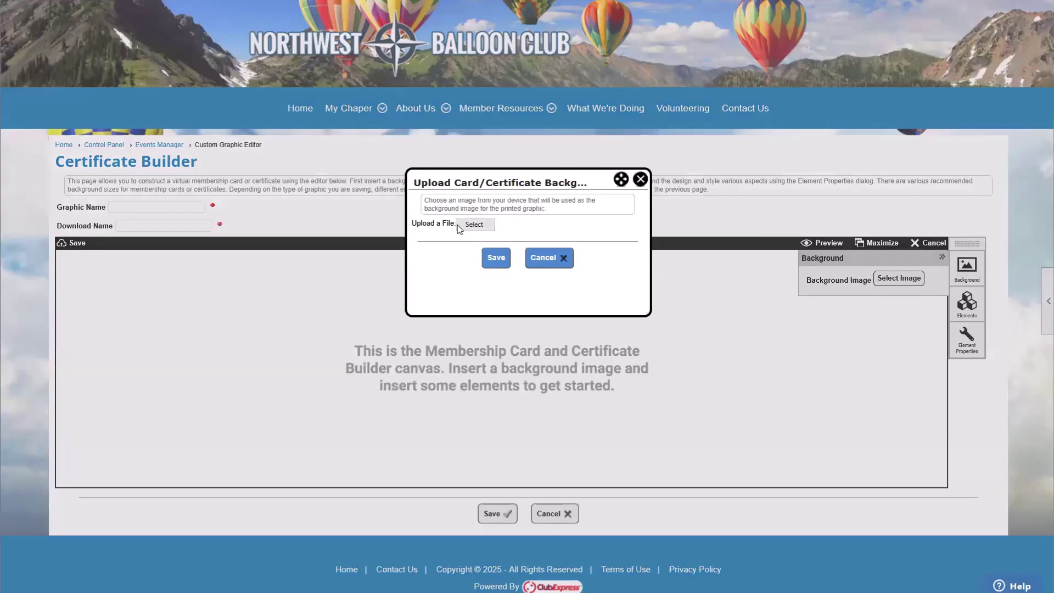
{"action": "left_click", "coordinate": [460, 226]}
{"action": "double_click", "coordinate": [124, 118]}
{"action": "left_click", "coordinate": [496, 257]}
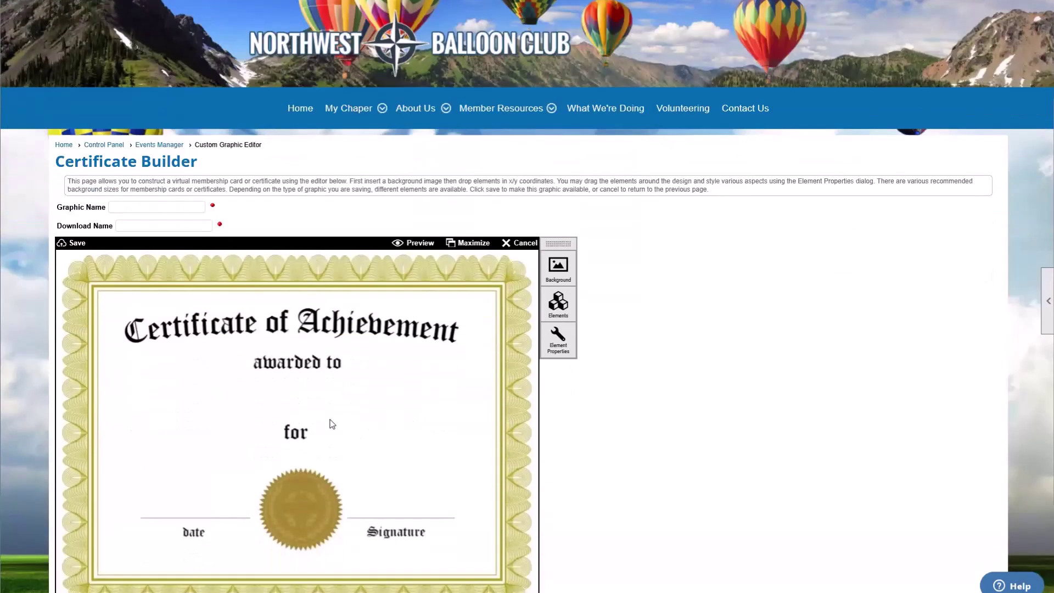
Step: Examine the background option and the element types that can be inserted on the certificate, without inserting any
{"action": "scroll", "coordinate": [353, 295], "scroll_direction": "down", "scroll_amount": 1}
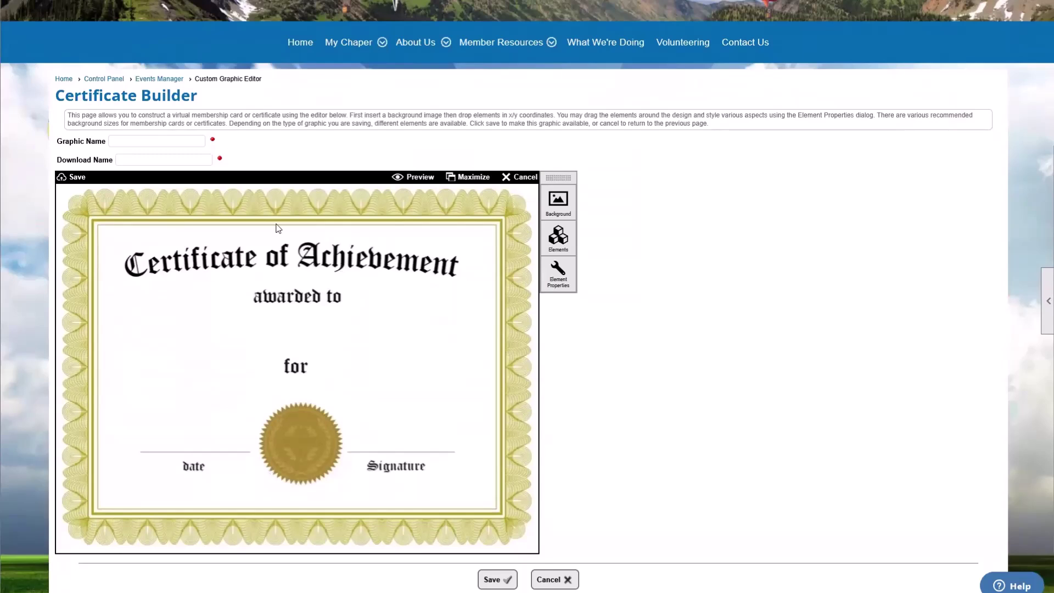
{"action": "left_click", "coordinate": [559, 250]}
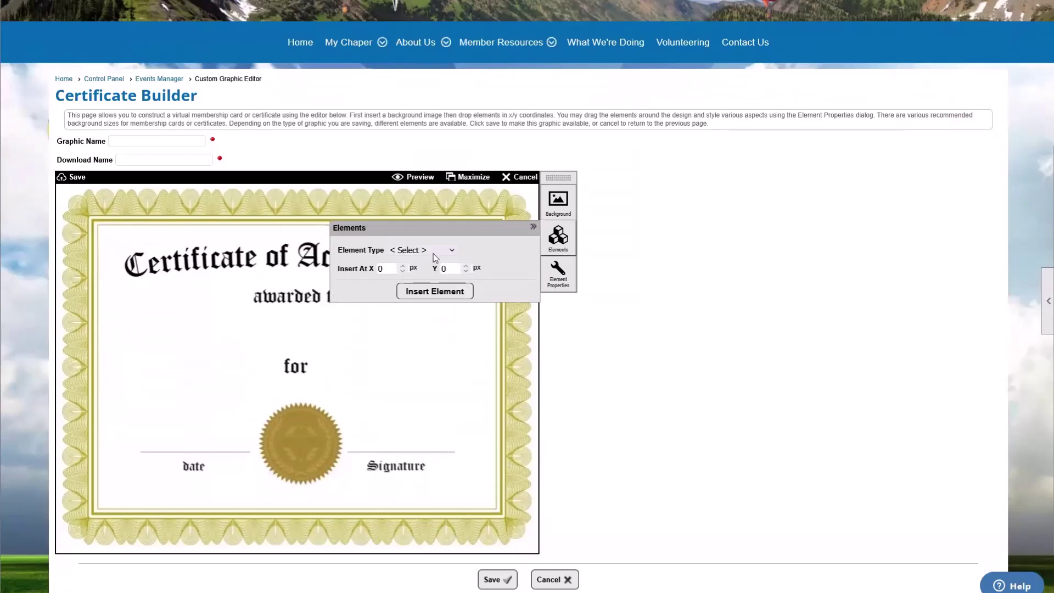
{"action": "left_click", "coordinate": [421, 250]}
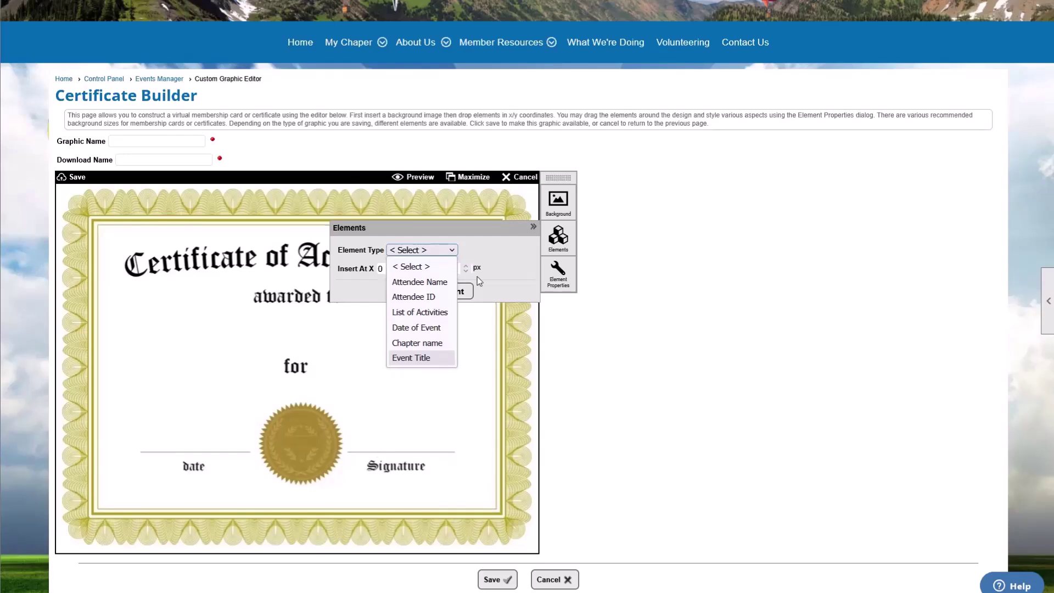
{"action": "left_click", "coordinate": [533, 226]}
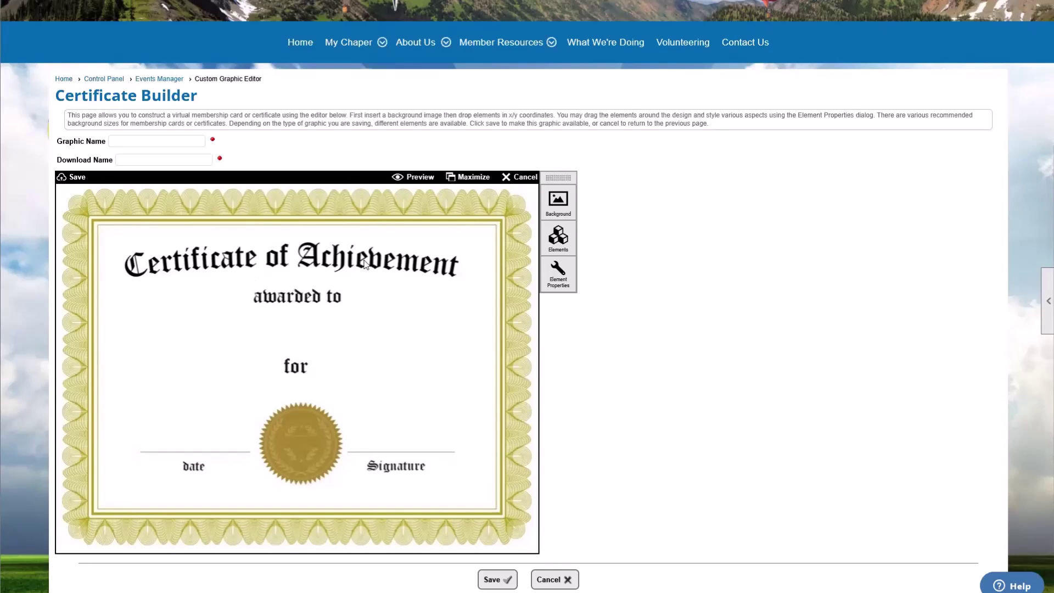
{"action": "left_click", "coordinate": [559, 203]}
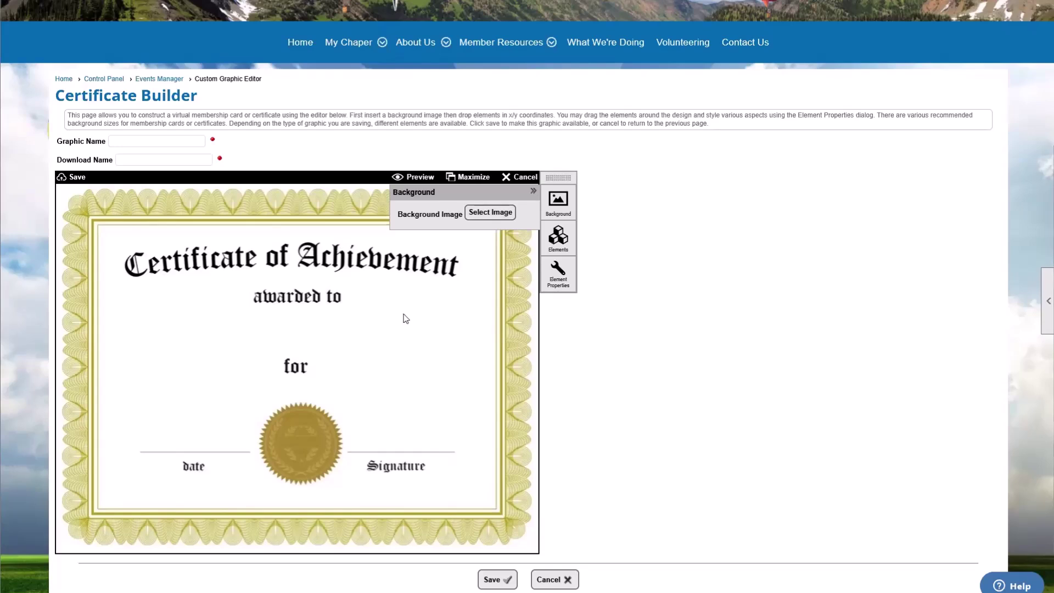
{"action": "left_click", "coordinate": [558, 237]}
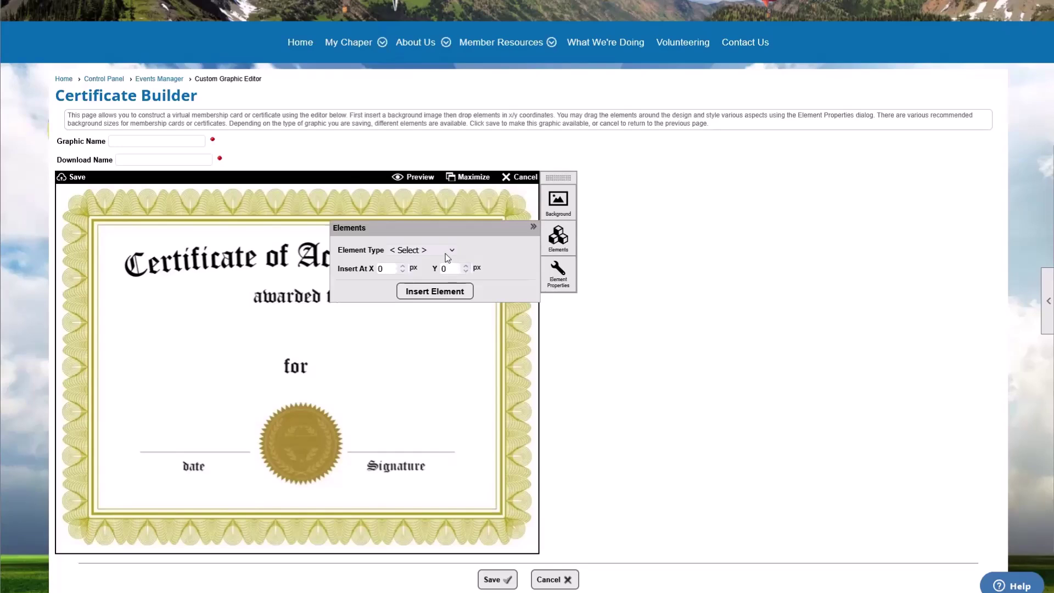
{"action": "left_click", "coordinate": [446, 254]}
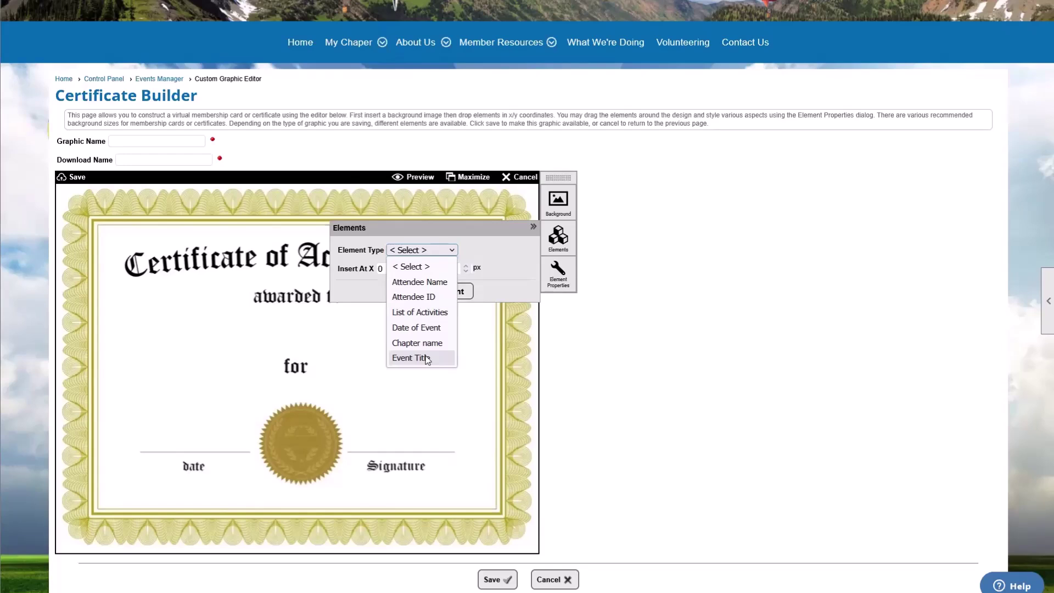
{"action": "left_click", "coordinate": [597, 357]}
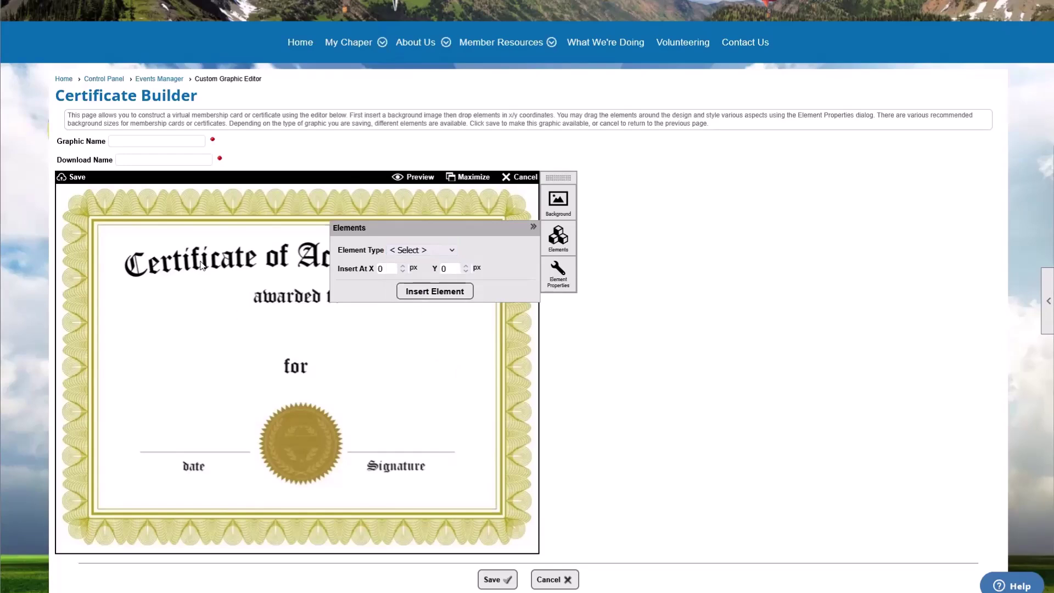
{"action": "left_click", "coordinate": [531, 227]}
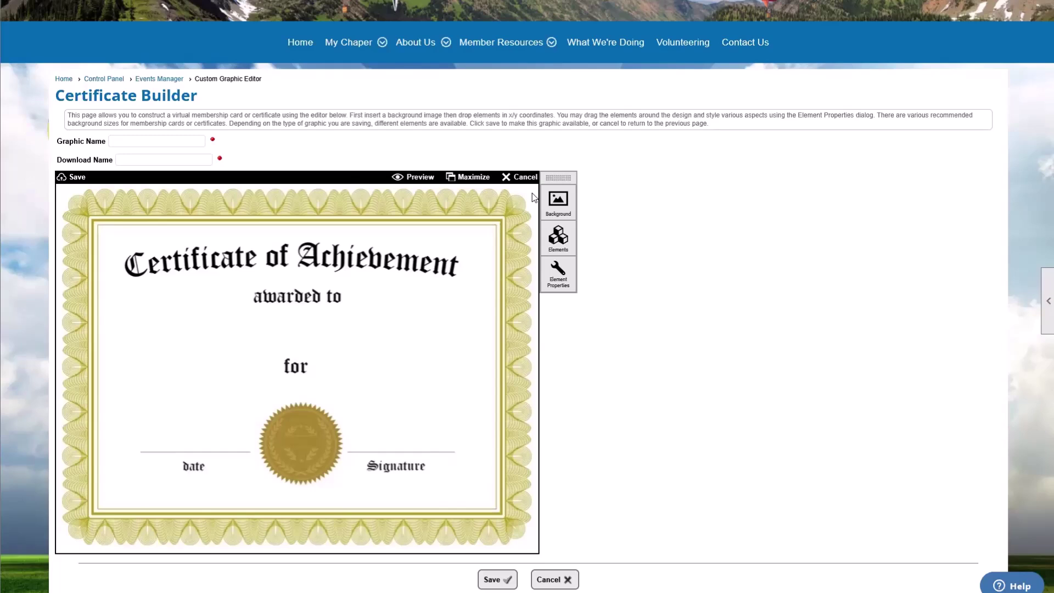
Step: Discard the unsaved certificate and return to the Events Manager
{"action": "left_click", "coordinate": [575, 584]}
{"action": "left_click", "coordinate": [564, 321]}
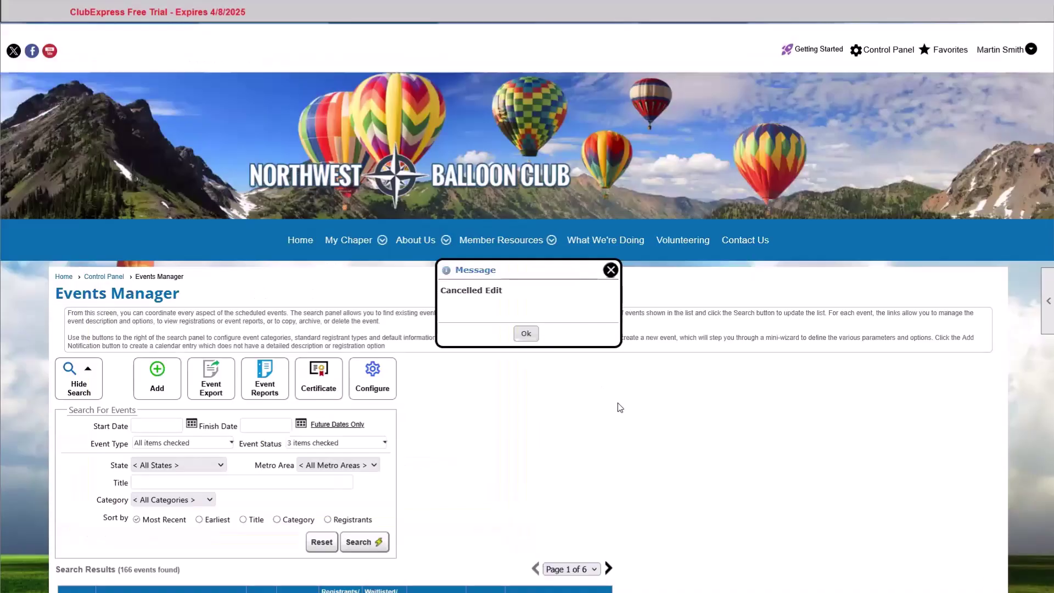
{"action": "left_click", "coordinate": [526, 333]}
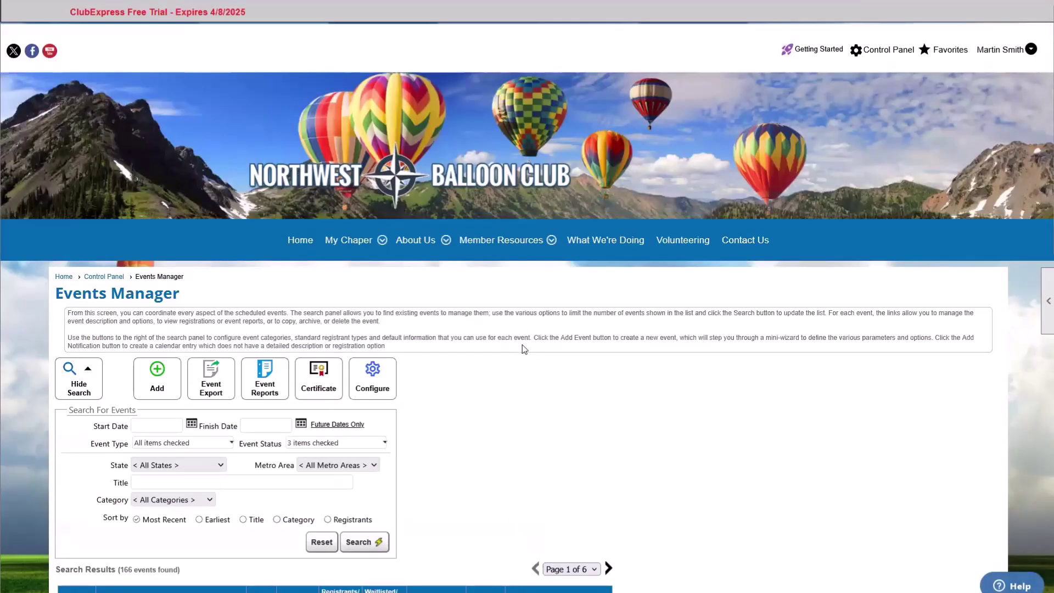
Step: Open the Pot Luck [Webinar Example] event from the events list and go back to its event view
{"action": "scroll", "coordinate": [528, 368], "scroll_direction": "down", "scroll_amount": 2}
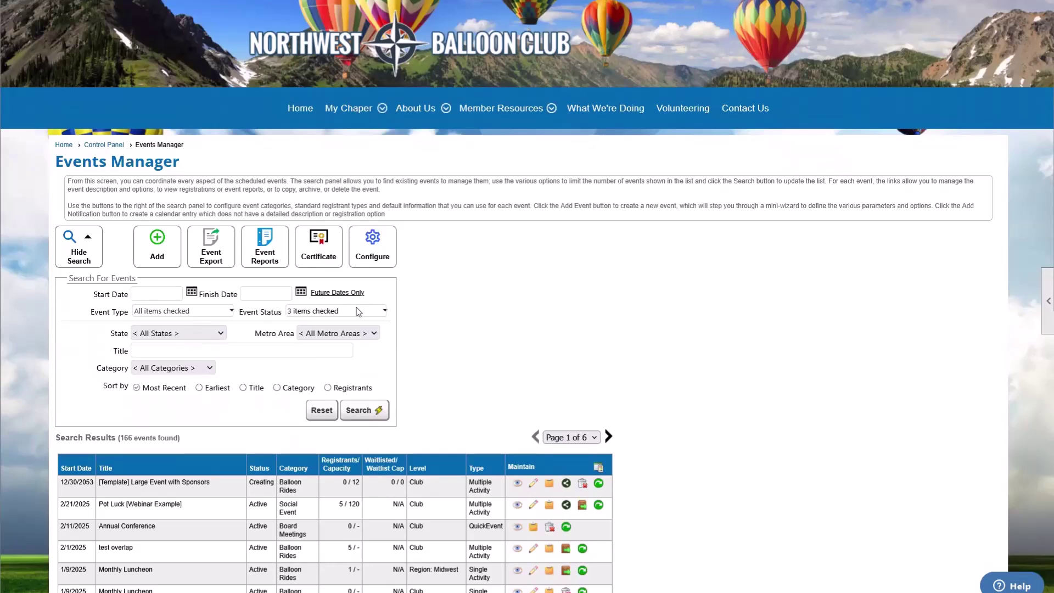
{"action": "scroll", "coordinate": [467, 342], "scroll_direction": "down", "scroll_amount": 3}
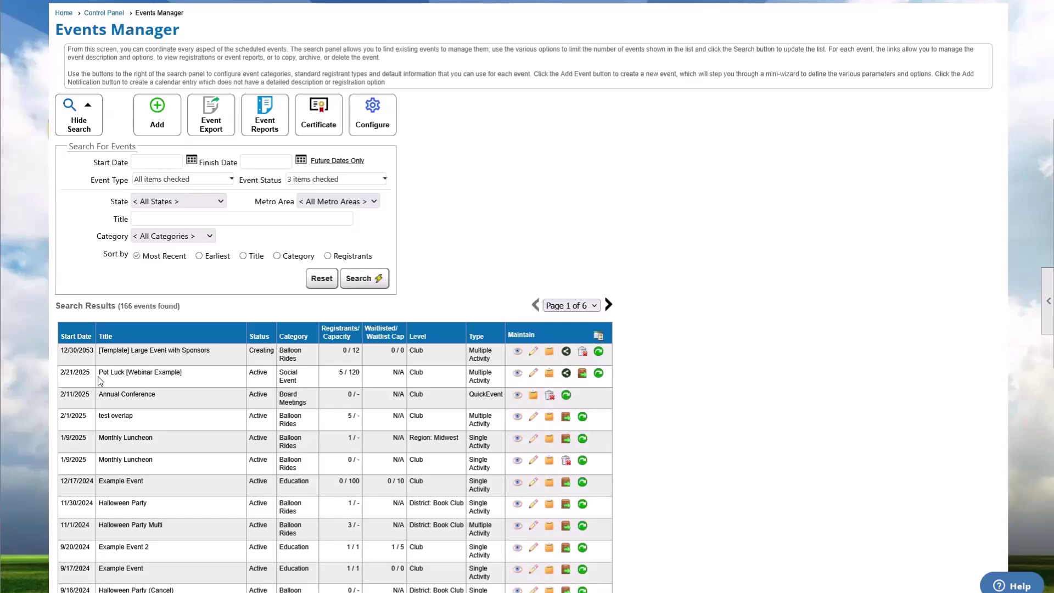
{"action": "left_click", "coordinate": [534, 378]}
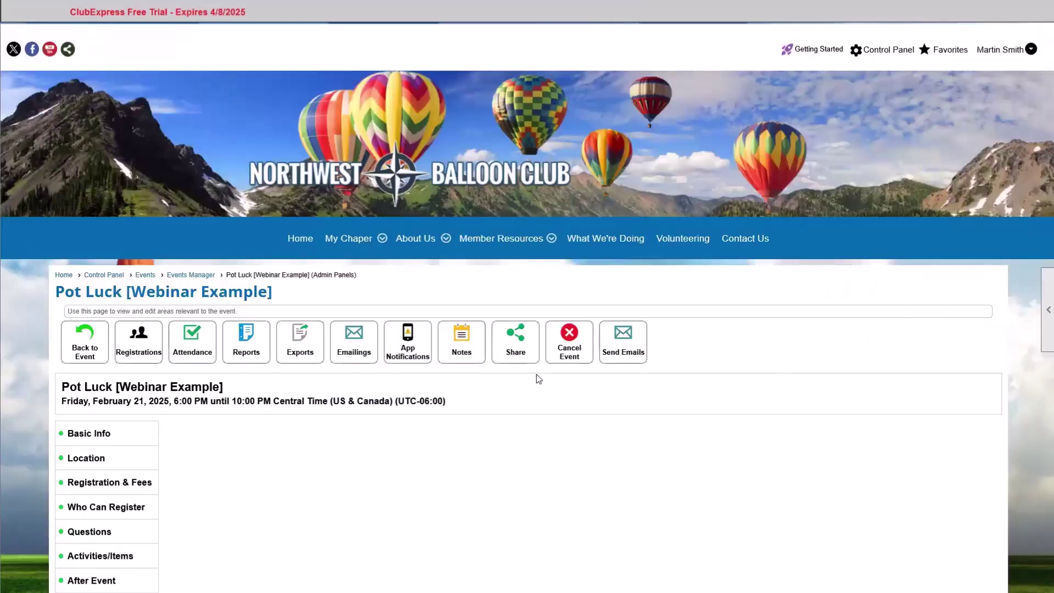
{"action": "scroll", "coordinate": [384, 329], "scroll_direction": "down", "scroll_amount": 3}
{"action": "left_click", "coordinate": [84, 212]}
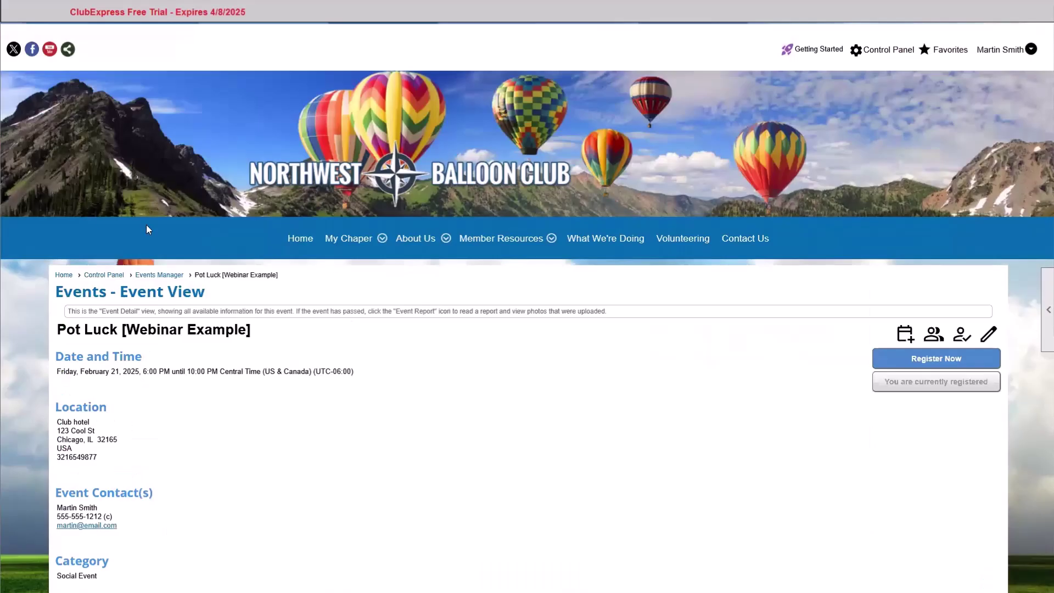
Step: Set the number of active members attending the Pot Luck event to 1 and start the registration
{"action": "scroll", "coordinate": [443, 278], "scroll_direction": "down", "scroll_amount": 3}
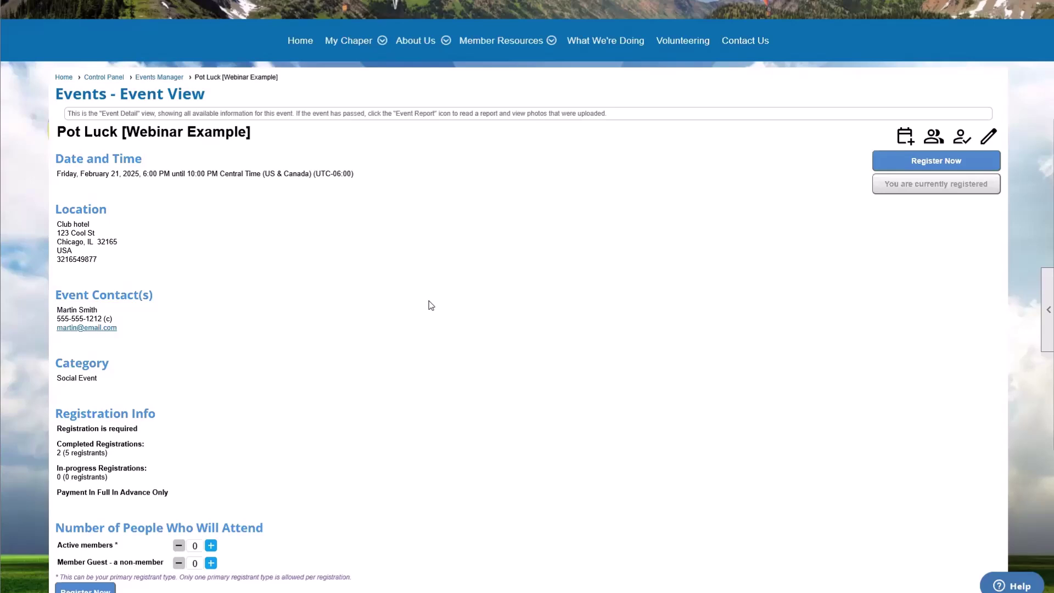
{"action": "scroll", "coordinate": [275, 321], "scroll_direction": "down", "scroll_amount": 1}
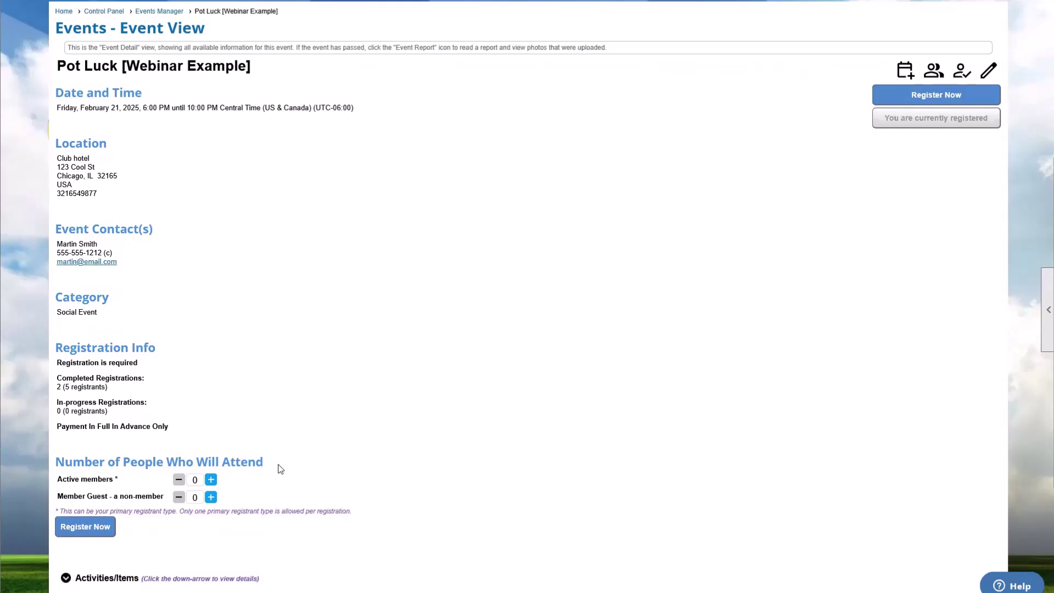
{"action": "scroll", "coordinate": [281, 469], "scroll_direction": "down", "scroll_amount": 1}
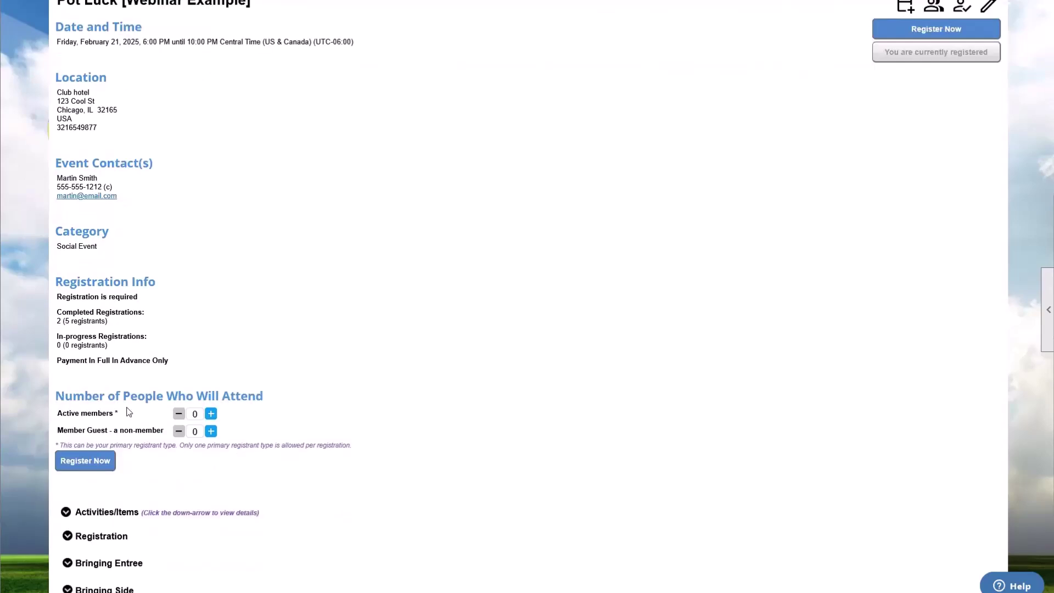
{"action": "left_click_drag", "start_coordinate": [85, 399], "coordinate": [240, 404]}
{"action": "left_click", "coordinate": [231, 428]}
{"action": "left_click", "coordinate": [212, 417]}
{"action": "left_click", "coordinate": [86, 462]}
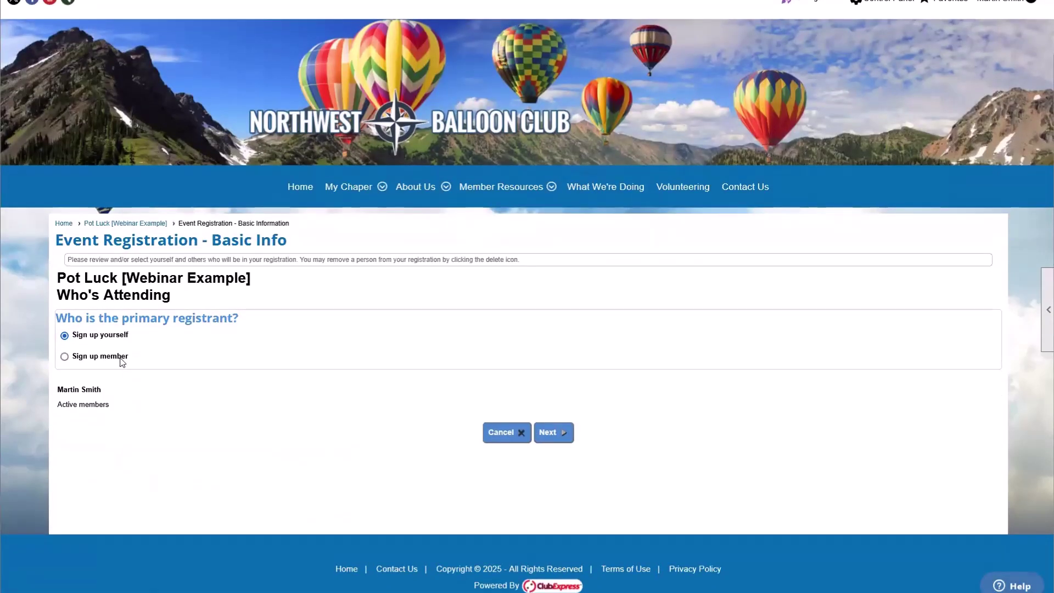
Step: Sign up another member as the primary registrant by picking them from the member search, and continue to the activities
{"action": "left_click", "coordinate": [119, 357]}
{"action": "left_click", "coordinate": [203, 406]}
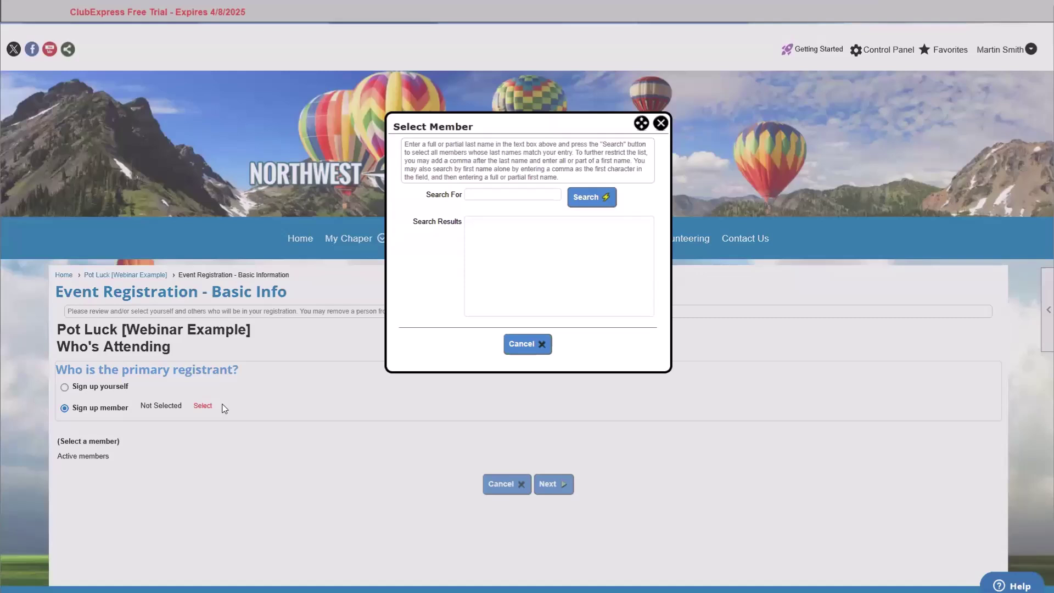
{"action": "left_click", "coordinate": [601, 197]}
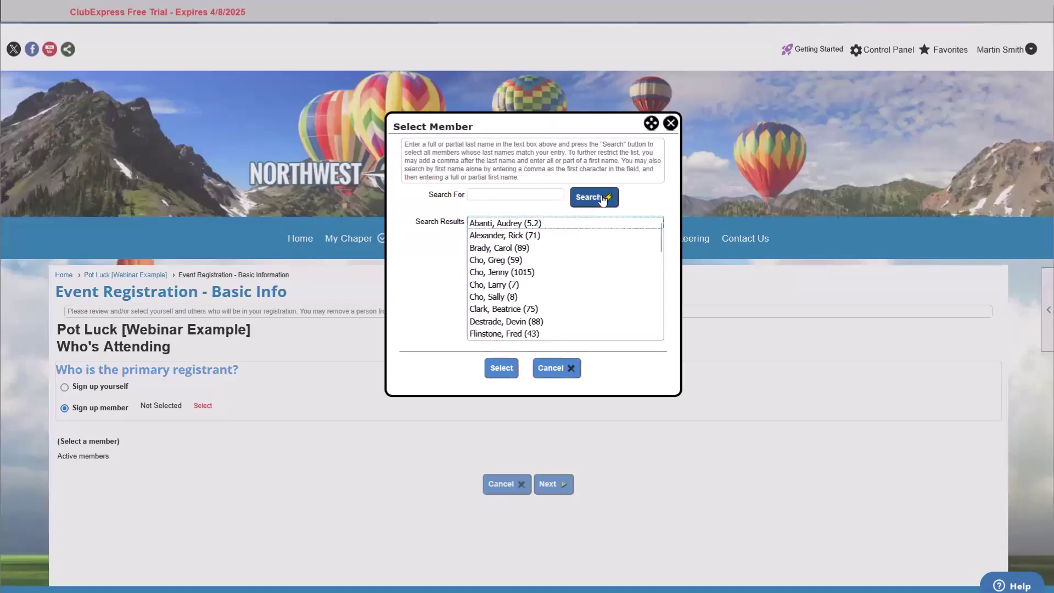
{"action": "double_click", "coordinate": [494, 273]}
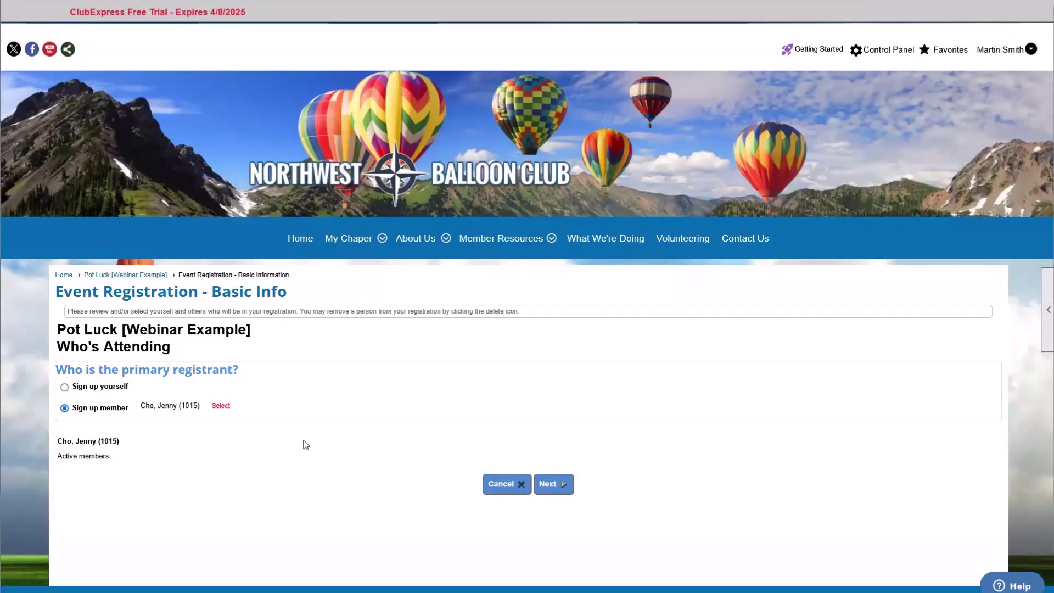
{"action": "left_click", "coordinate": [551, 484]}
{"action": "scroll", "coordinate": [454, 461], "scroll_direction": "down", "scroll_amount": 1}
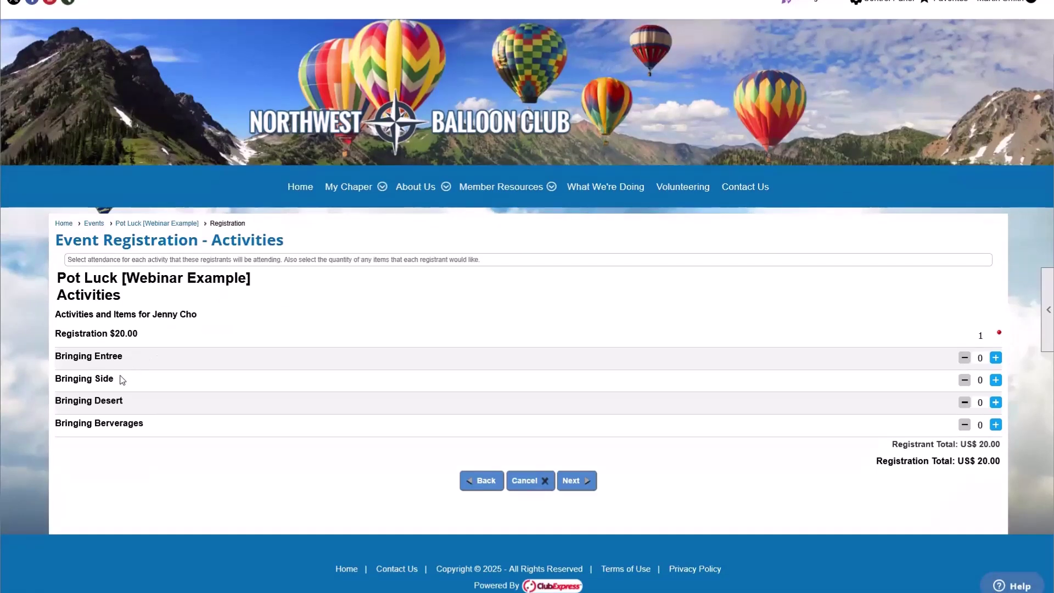
Step: Set Bringing Side to 1 for the registrant, answer the dietary restrictions question with nut allergy, and continue to the summary
{"action": "left_click", "coordinate": [995, 381]}
{"action": "left_click", "coordinate": [575, 481]}
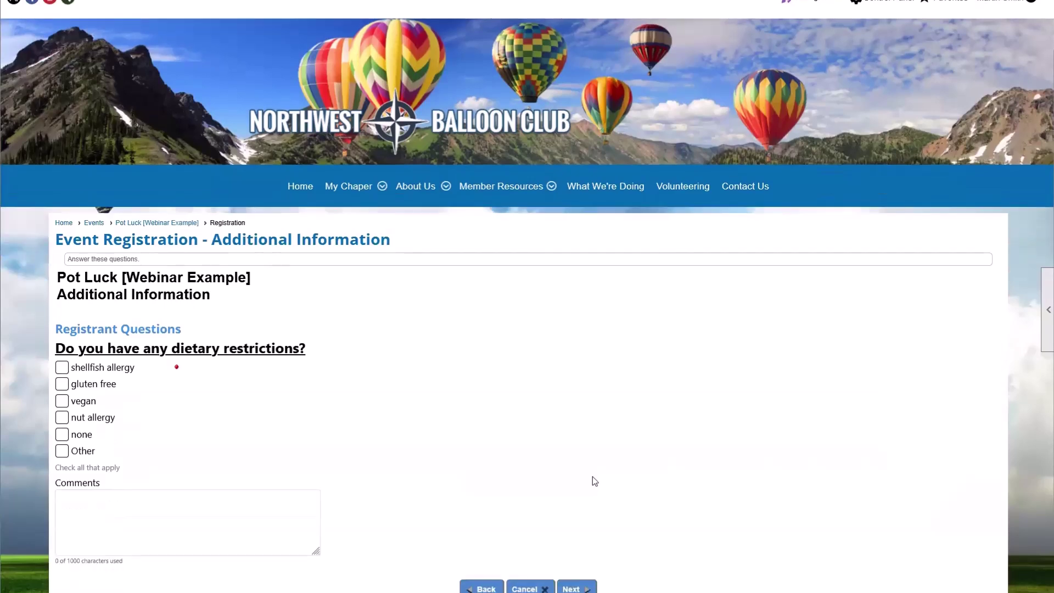
{"action": "scroll", "coordinate": [594, 478], "scroll_direction": "down", "scroll_amount": 2}
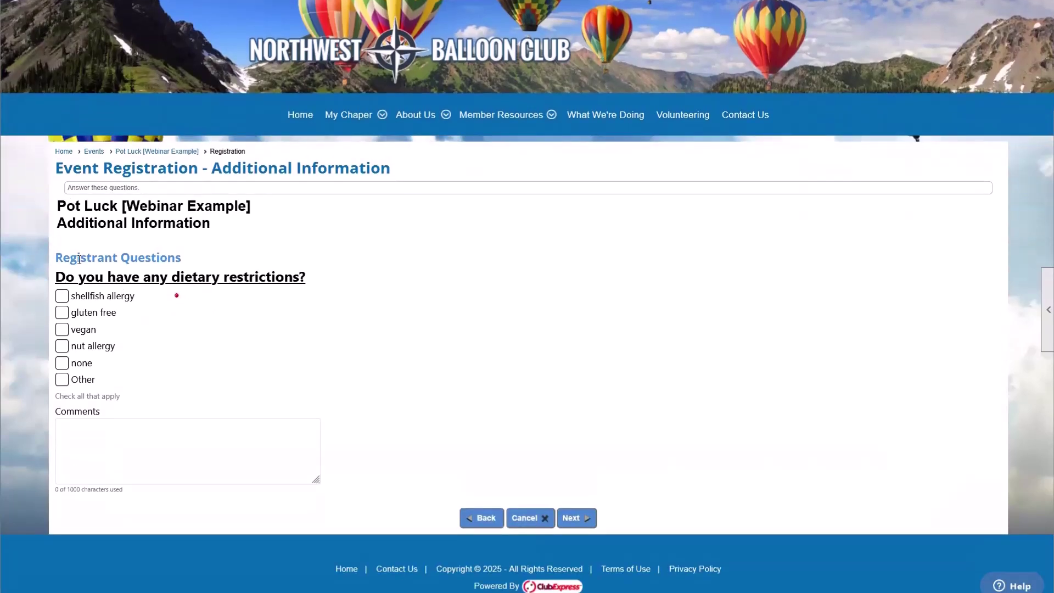
{"action": "left_click", "coordinate": [61, 346]}
{"action": "left_click", "coordinate": [577, 518]}
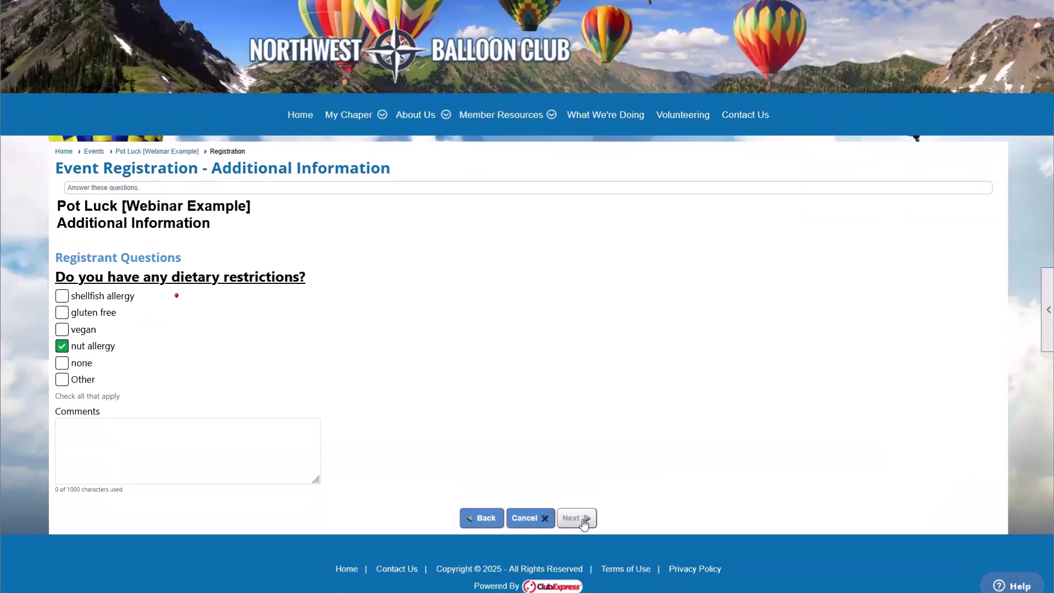
Step: Complete the member's Pot Luck registration from the summary and dismiss the message to reach the payment page
{"action": "scroll", "coordinate": [208, 412], "scroll_direction": "down", "scroll_amount": 5}
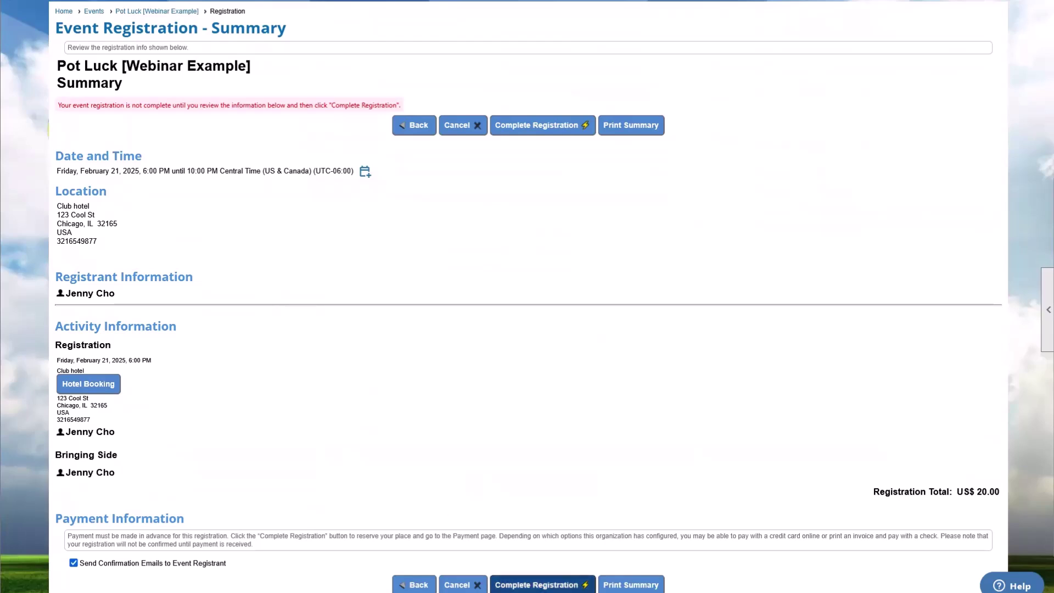
{"action": "left_click", "coordinate": [537, 584]}
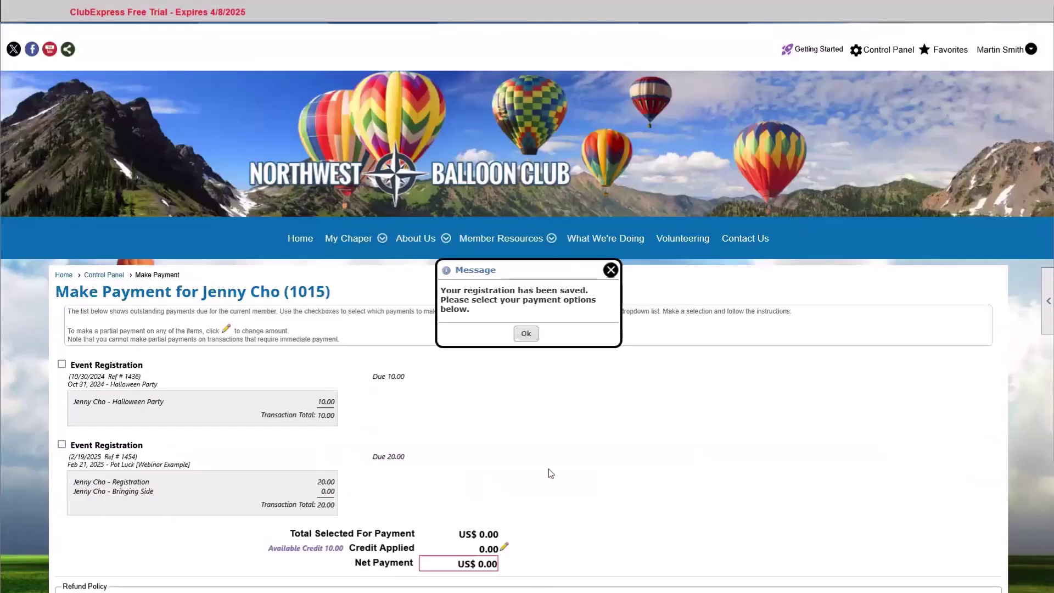
{"action": "left_click", "coordinate": [522, 332]}
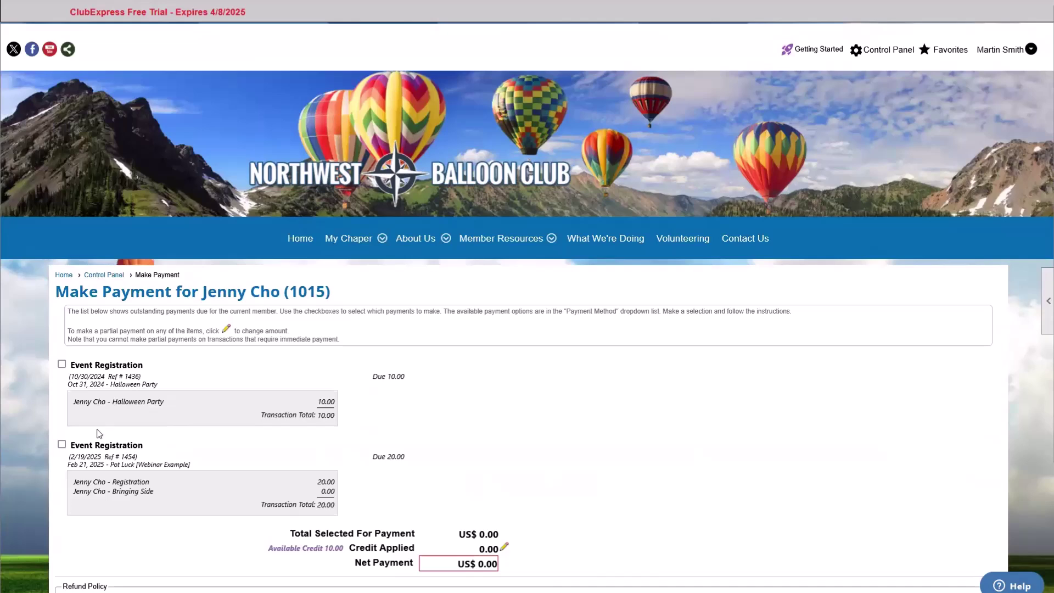
Step: Select only the Pot Luck [Webinar Example] registration for payment, leaving the Halloween Party item unselected
{"action": "scroll", "coordinate": [99, 434], "scroll_direction": "down", "scroll_amount": 1}
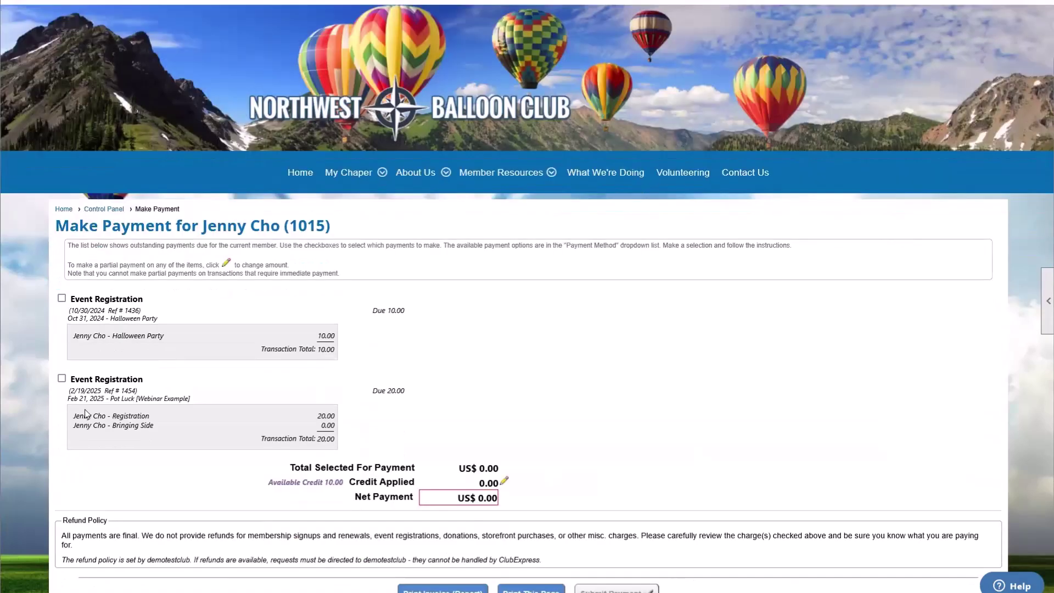
{"action": "left_click", "coordinate": [62, 299]}
{"action": "left_click", "coordinate": [61, 299]}
{"action": "left_click", "coordinate": [61, 378]}
{"action": "left_click_drag", "start_coordinate": [154, 428], "coordinate": [73, 420]}
{"action": "left_click", "coordinate": [73, 424]}
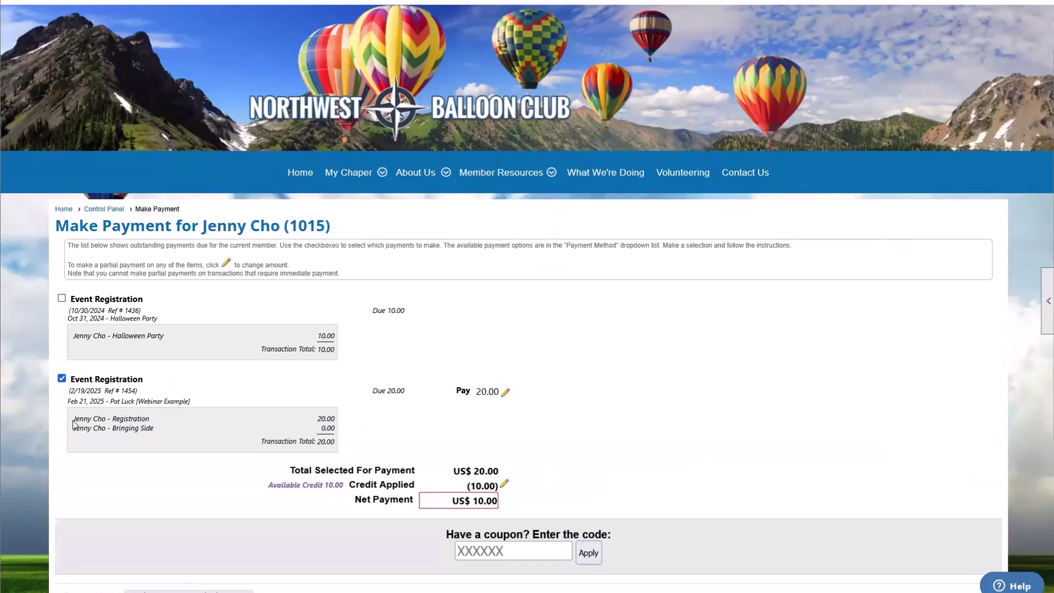
Step: Choose Received Check as the payment method and record the check payment
{"action": "scroll", "coordinate": [74, 423], "scroll_direction": "down", "scroll_amount": 3}
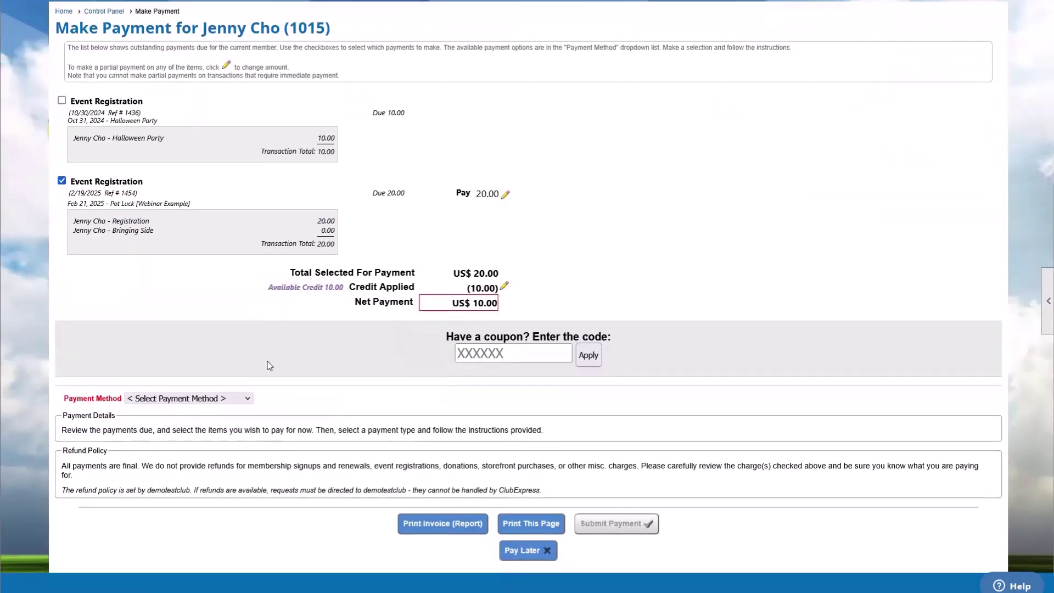
{"action": "left_click", "coordinate": [220, 401]}
{"action": "left_click", "coordinate": [201, 446]}
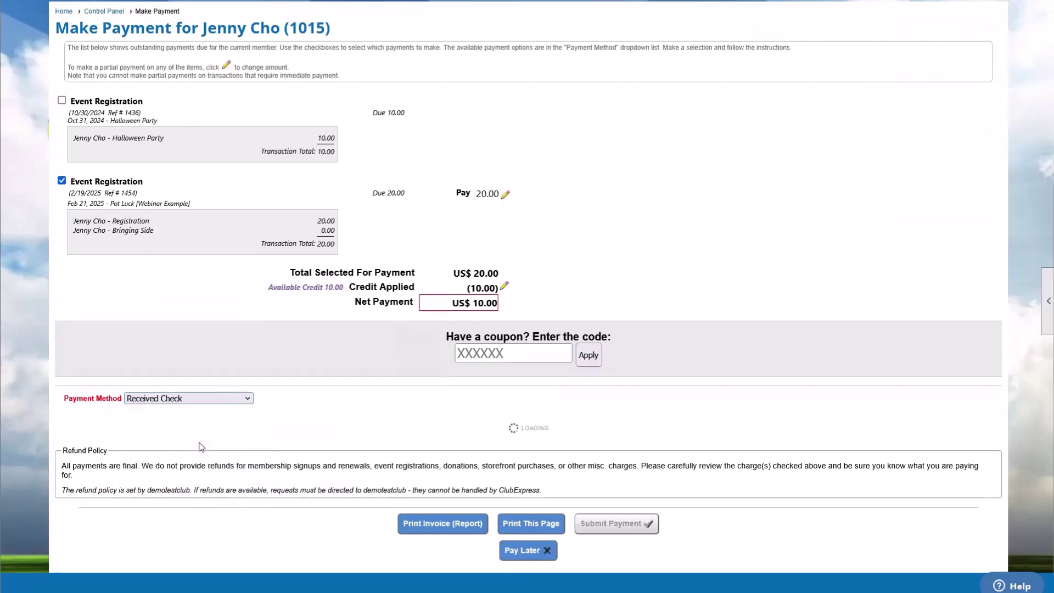
{"action": "scroll", "coordinate": [562, 518], "scroll_direction": "down", "scroll_amount": 1}
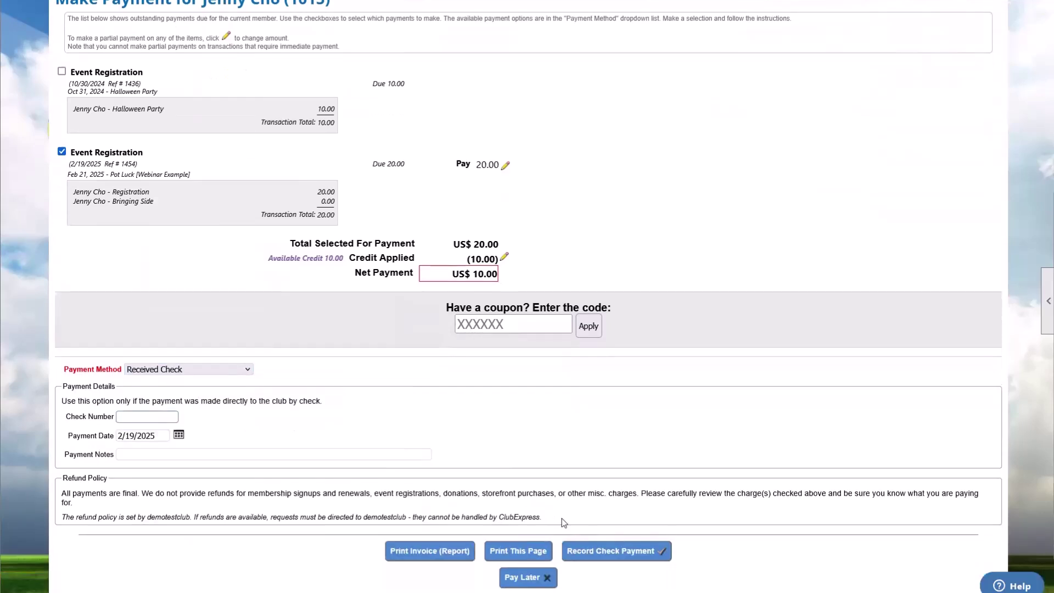
{"action": "scroll", "coordinate": [562, 518], "scroll_direction": "down", "scroll_amount": 1}
{"action": "left_click", "coordinate": [624, 551]}
Step: Open the Registration Manager for the Pot Luck event and search for registrations with status All
{"action": "scroll", "coordinate": [555, 375], "scroll_direction": "down", "scroll_amount": 2}
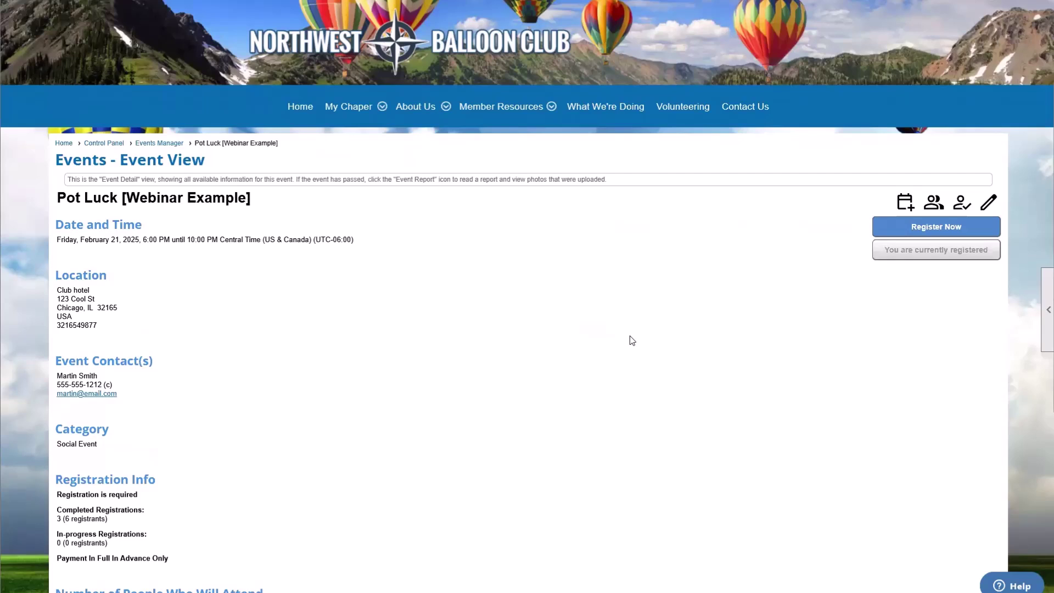
{"action": "scroll", "coordinate": [631, 337], "scroll_direction": "down", "scroll_amount": 3}
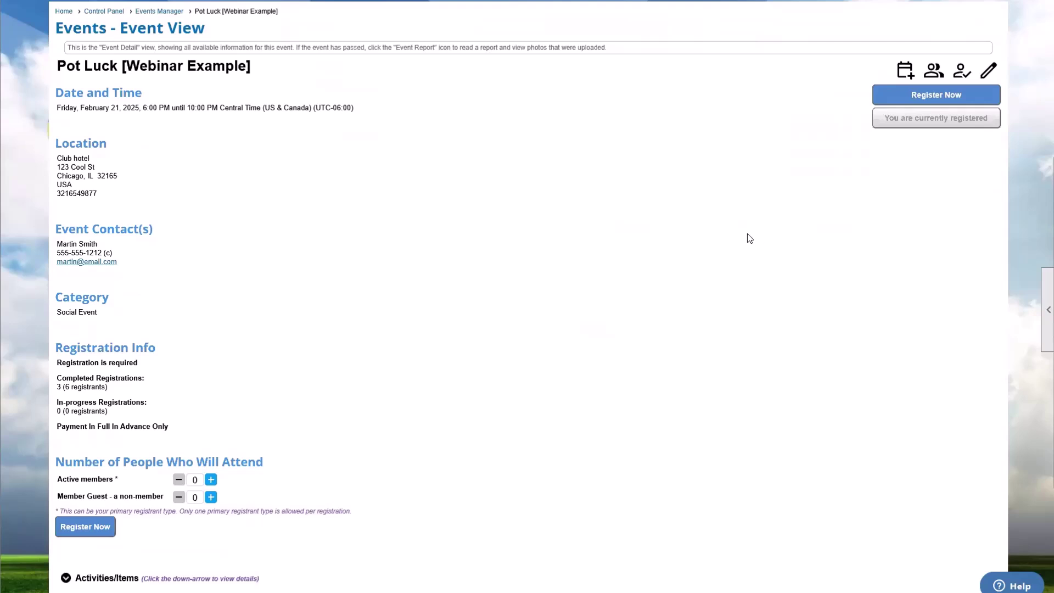
{"action": "scroll", "coordinate": [750, 239], "scroll_direction": "up", "scroll_amount": 2}
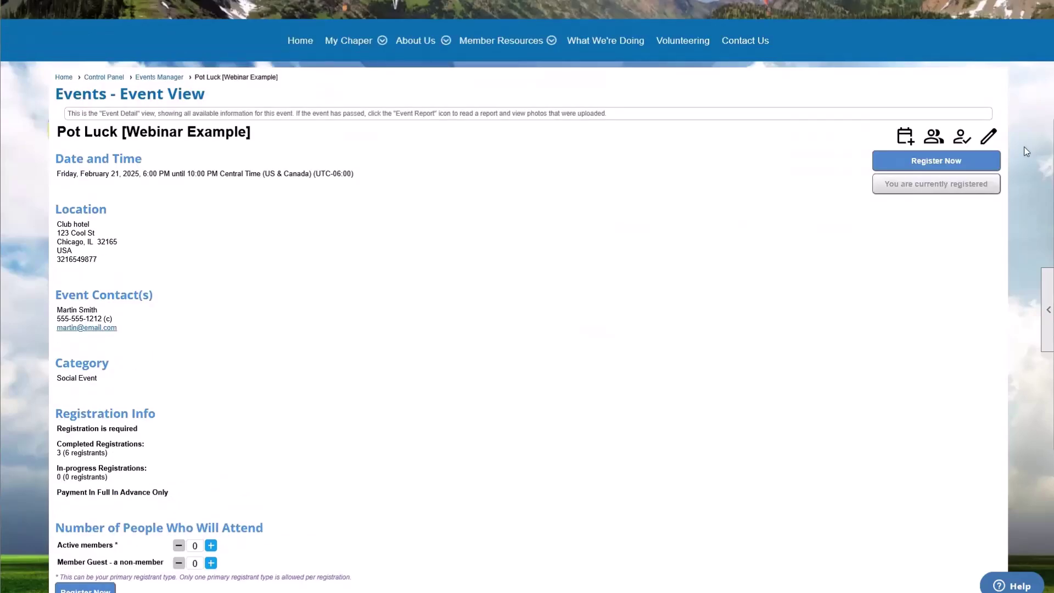
{"action": "left_click", "coordinate": [988, 139]}
{"action": "scroll", "coordinate": [898, 214], "scroll_direction": "down", "scroll_amount": 2}
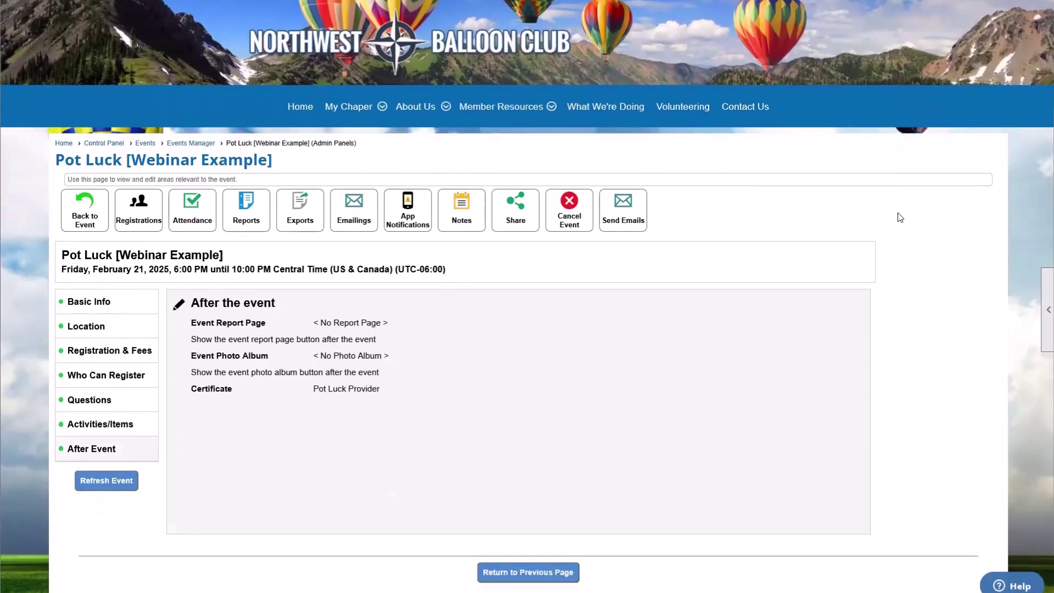
{"action": "left_click", "coordinate": [140, 205]}
{"action": "scroll", "coordinate": [353, 427], "scroll_direction": "down", "scroll_amount": 1}
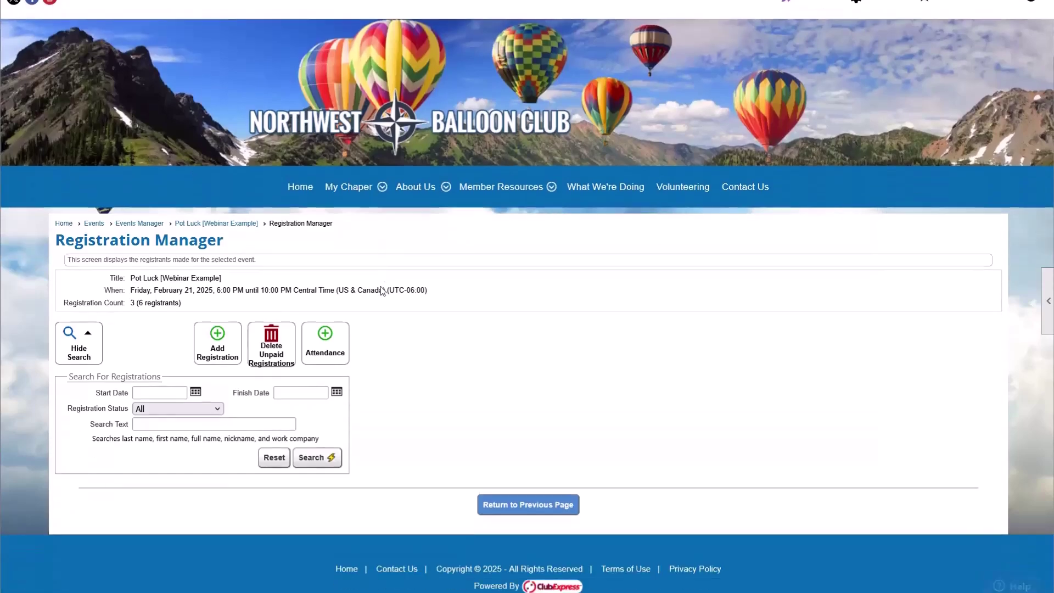
{"action": "left_click", "coordinate": [311, 457]}
{"action": "scroll", "coordinate": [186, 404], "scroll_direction": "down", "scroll_amount": 2}
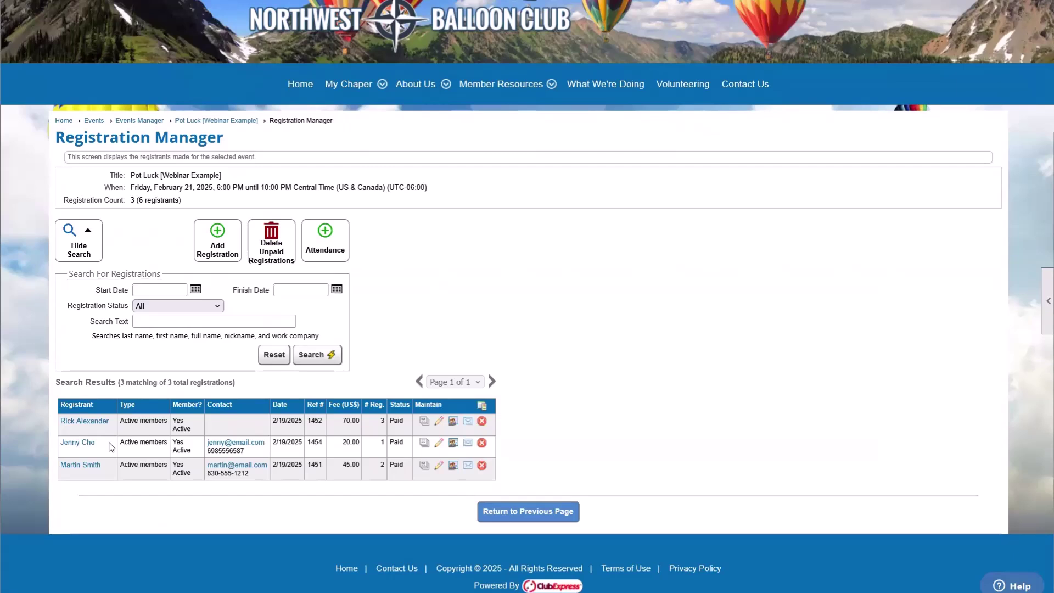
Step: Edit the single-registrant $20.00 registration, choose No for additional registrants, and continue to the activities
{"action": "left_click", "coordinate": [439, 443]}
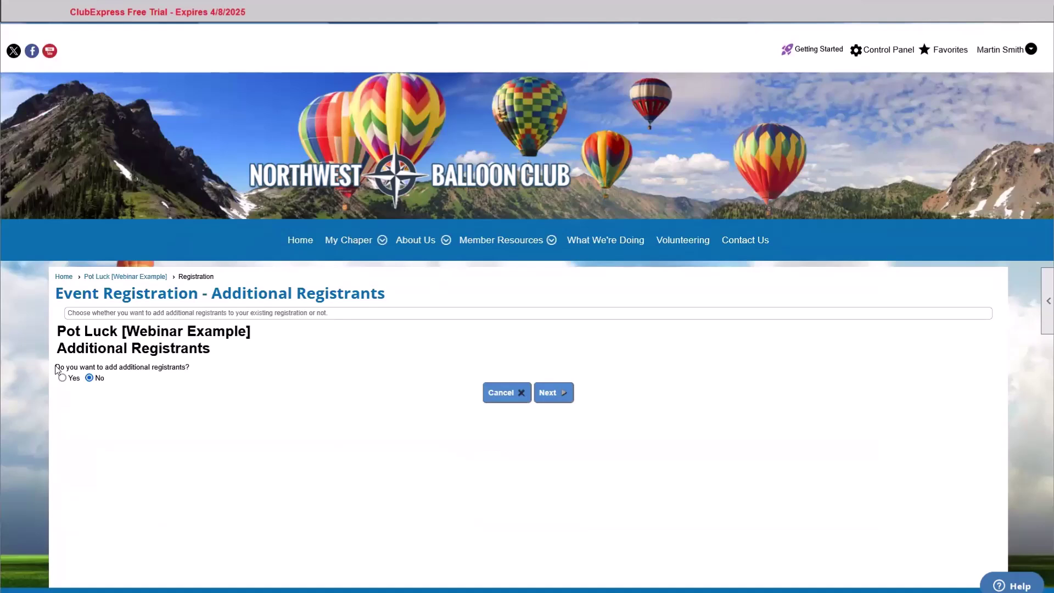
{"action": "left_click_drag", "start_coordinate": [55, 369], "coordinate": [191, 369]}
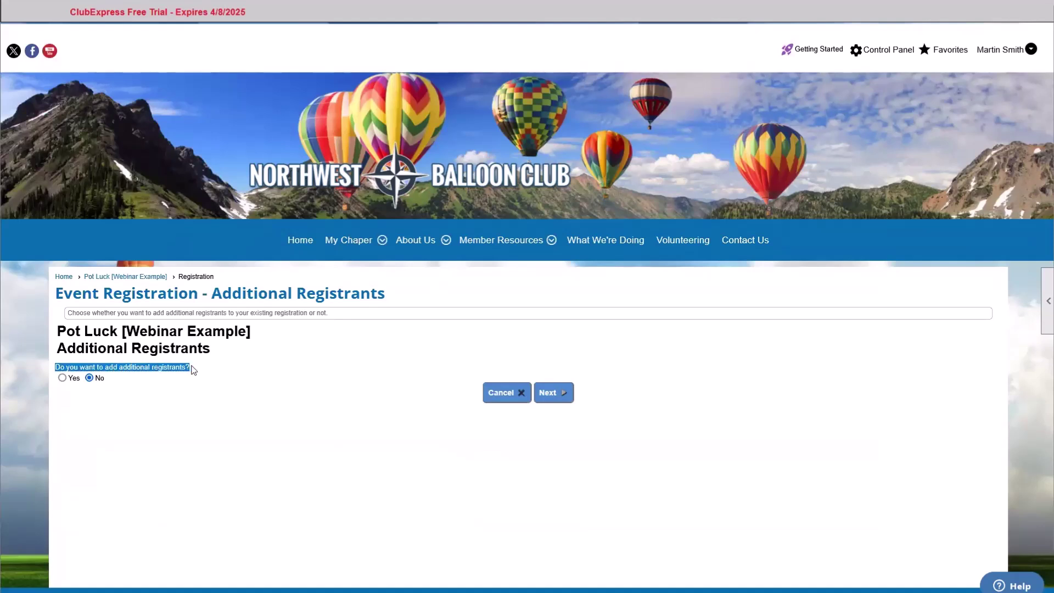
{"action": "left_click", "coordinate": [192, 370]}
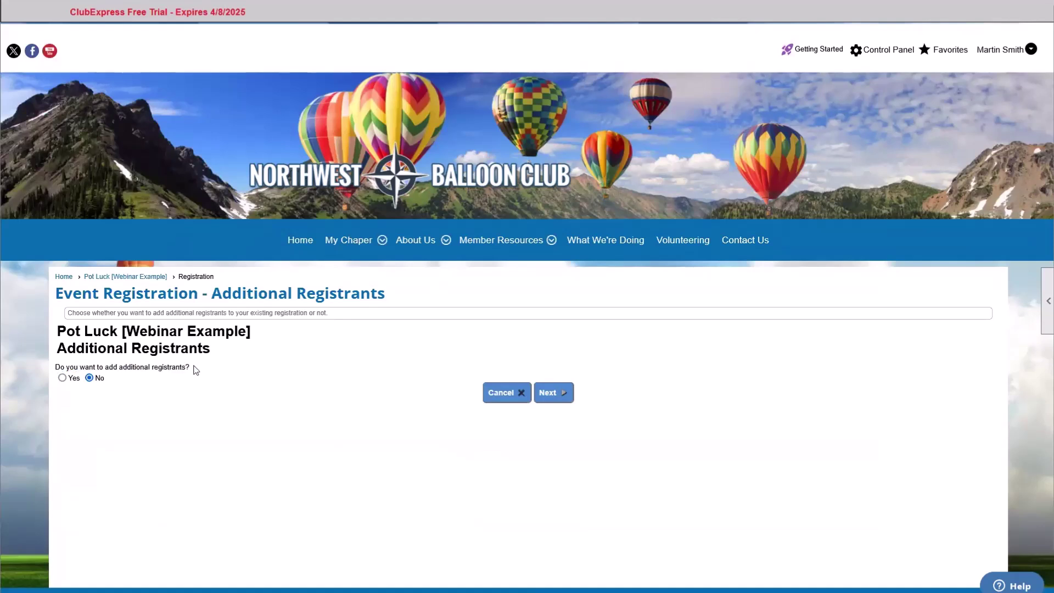
{"action": "left_click", "coordinate": [62, 378]}
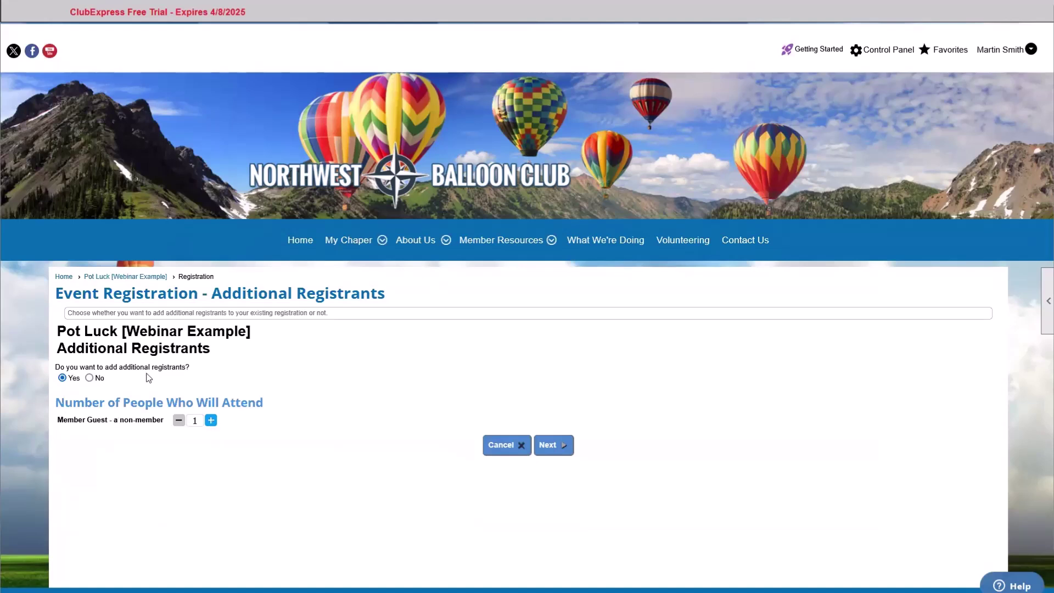
{"action": "left_click", "coordinate": [89, 379]}
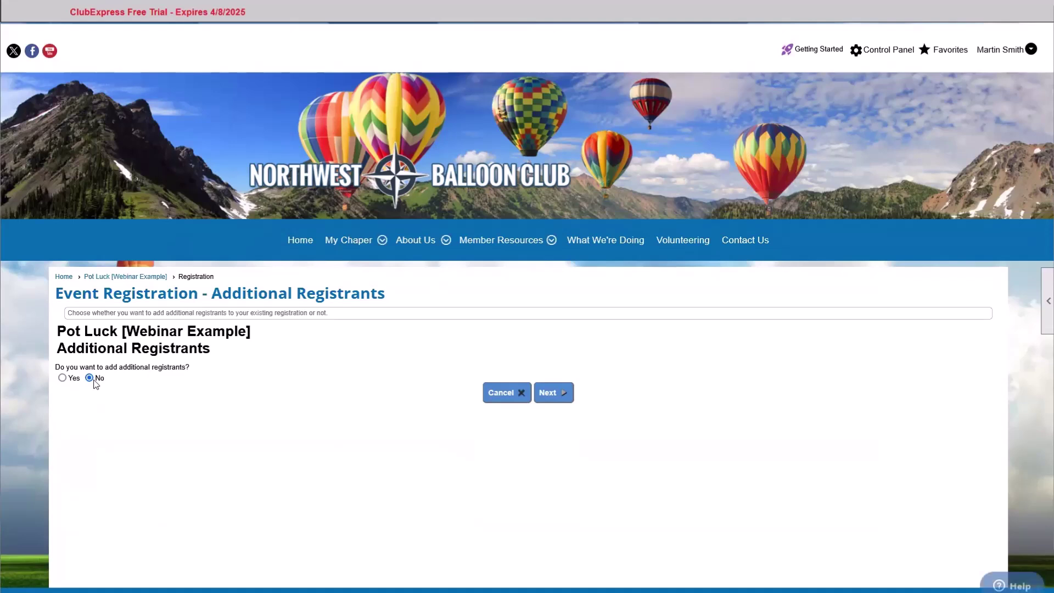
{"action": "left_click", "coordinate": [564, 394]}
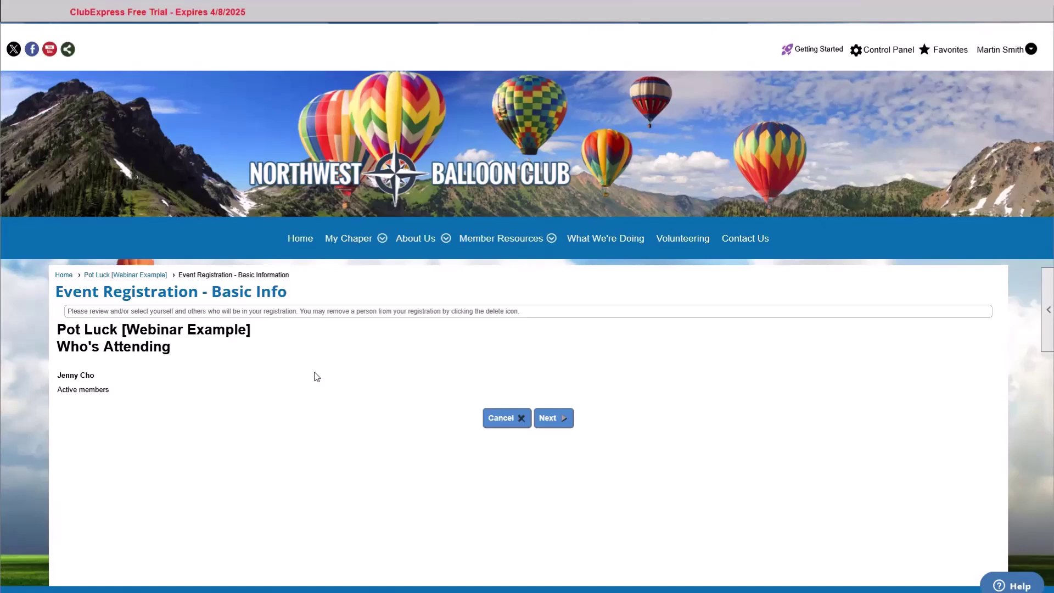
{"action": "left_click", "coordinate": [563, 426]}
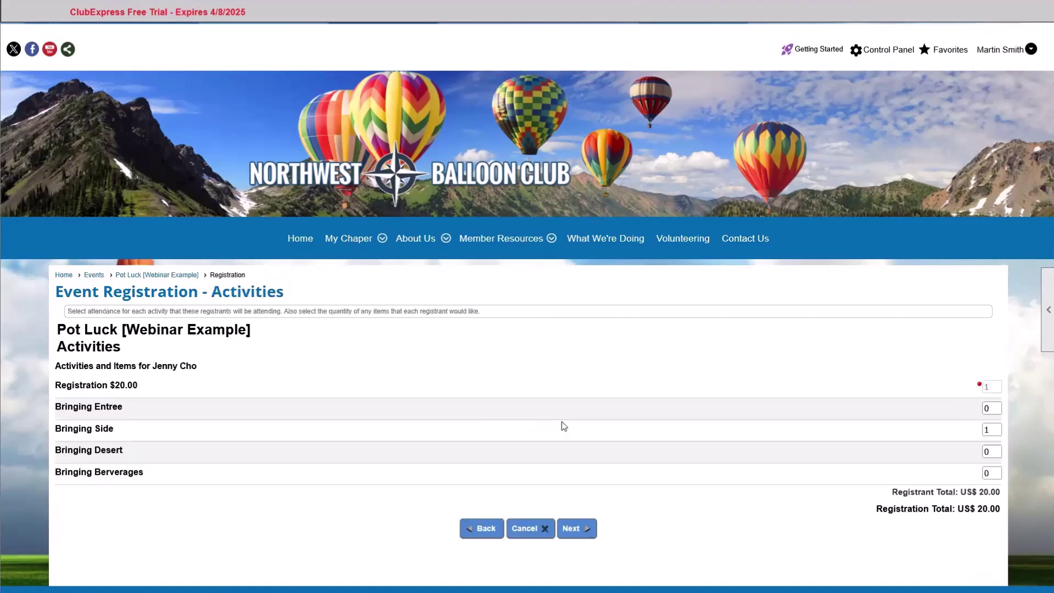
Step: Review the registrant's activities, set Bringing Entree to 1, and continue to the additional information
{"action": "scroll", "coordinate": [560, 426], "scroll_direction": "down", "scroll_amount": 1}
{"action": "left_click_drag", "start_coordinate": [106, 308], "coordinate": [170, 358]}
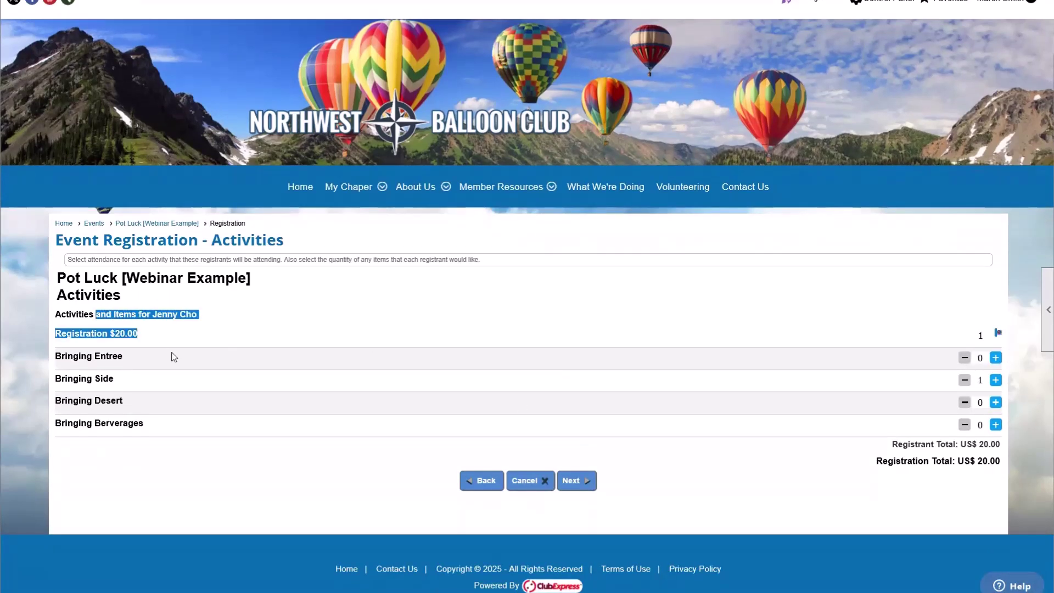
{"action": "left_click", "coordinate": [179, 363]}
{"action": "left_click_drag", "start_coordinate": [85, 333], "coordinate": [55, 333]}
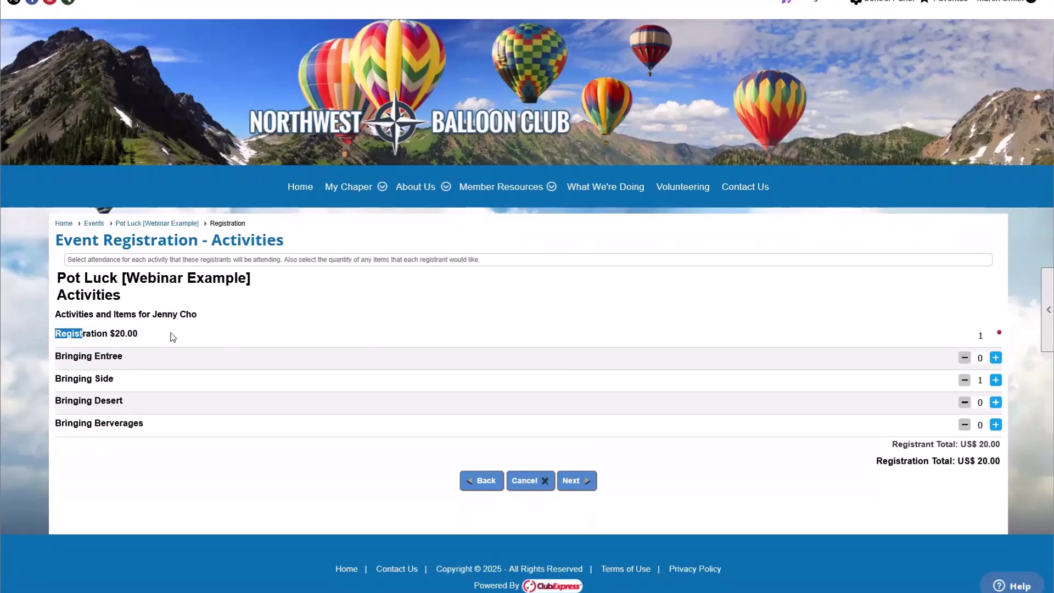
{"action": "left_click", "coordinate": [145, 335]}
{"action": "left_click_drag", "start_coordinate": [85, 379], "coordinate": [55, 378]}
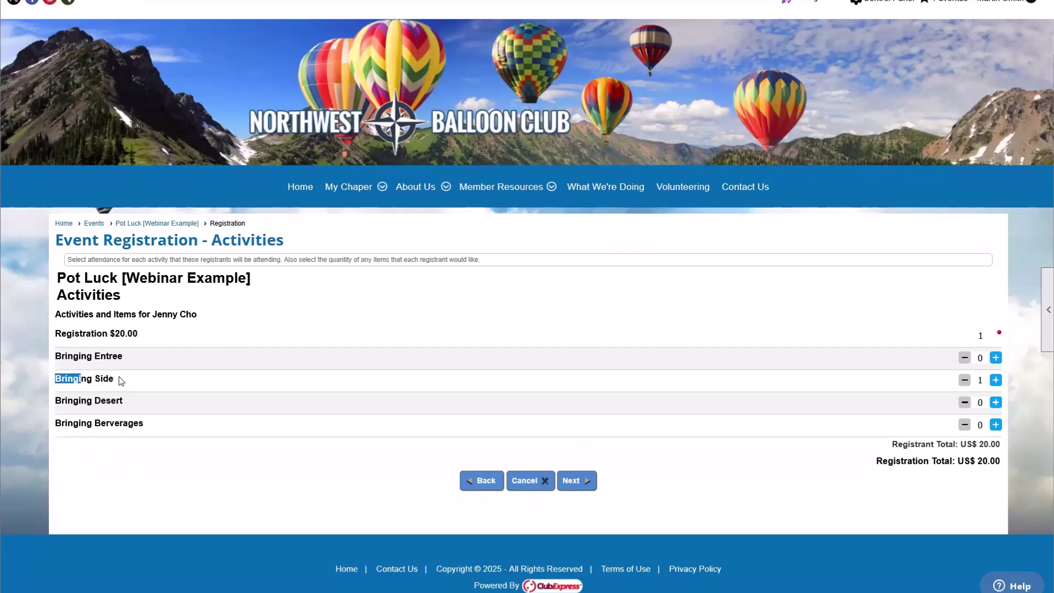
{"action": "left_click", "coordinate": [664, 408]}
{"action": "left_click", "coordinate": [995, 360]}
{"action": "left_click", "coordinate": [586, 482]}
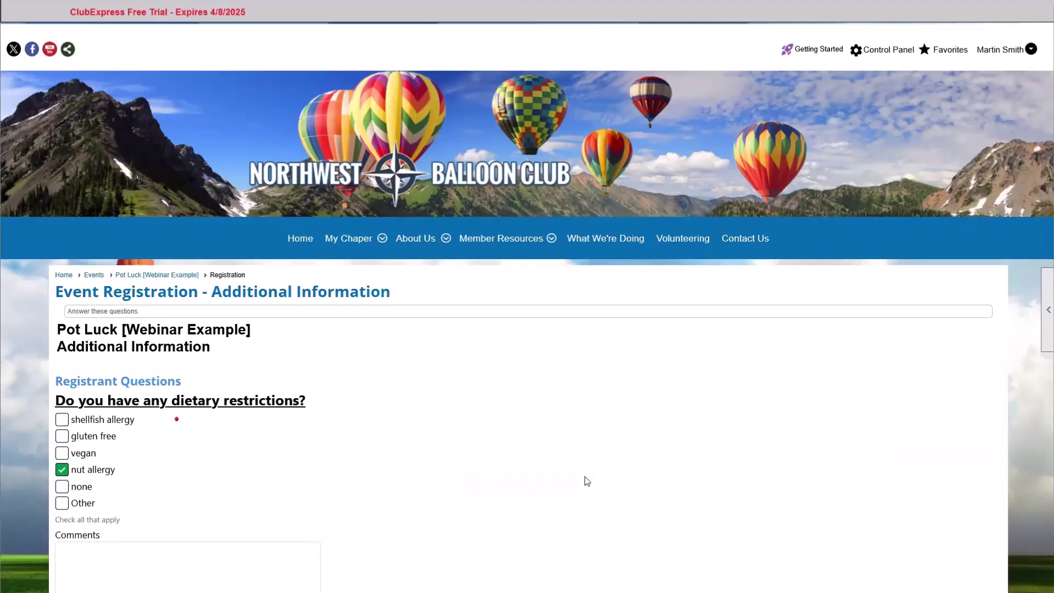
Step: Replace the nut allergy answer with vegan, enter the comment "but will eat chicken", and continue to the summary
{"action": "scroll", "coordinate": [585, 476], "scroll_direction": "down", "scroll_amount": 2}
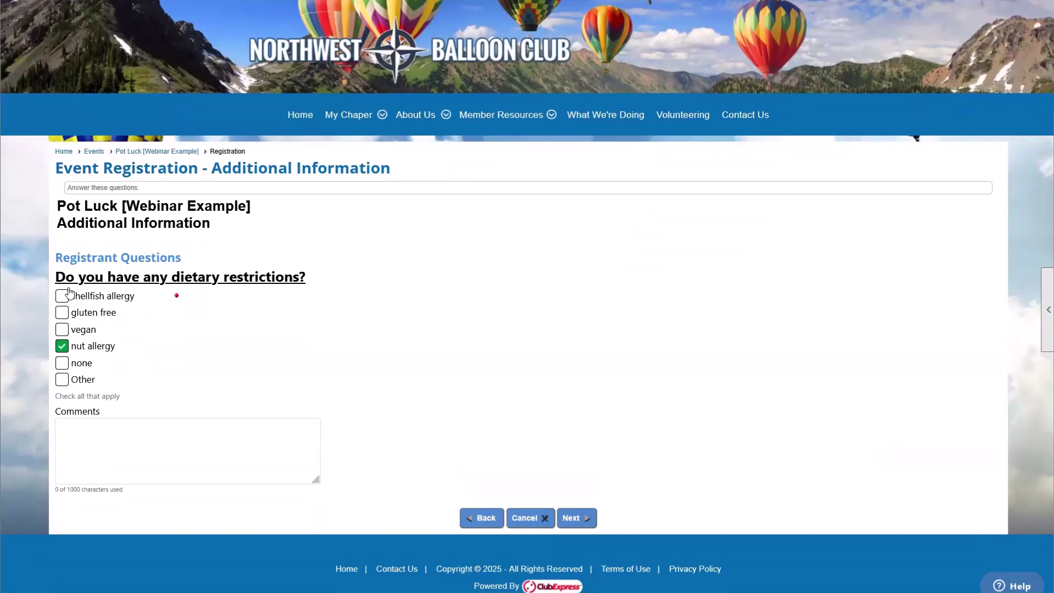
{"action": "left_click", "coordinate": [61, 347]}
{"action": "left_click", "coordinate": [61, 330]}
{"action": "left_click", "coordinate": [230, 438]}
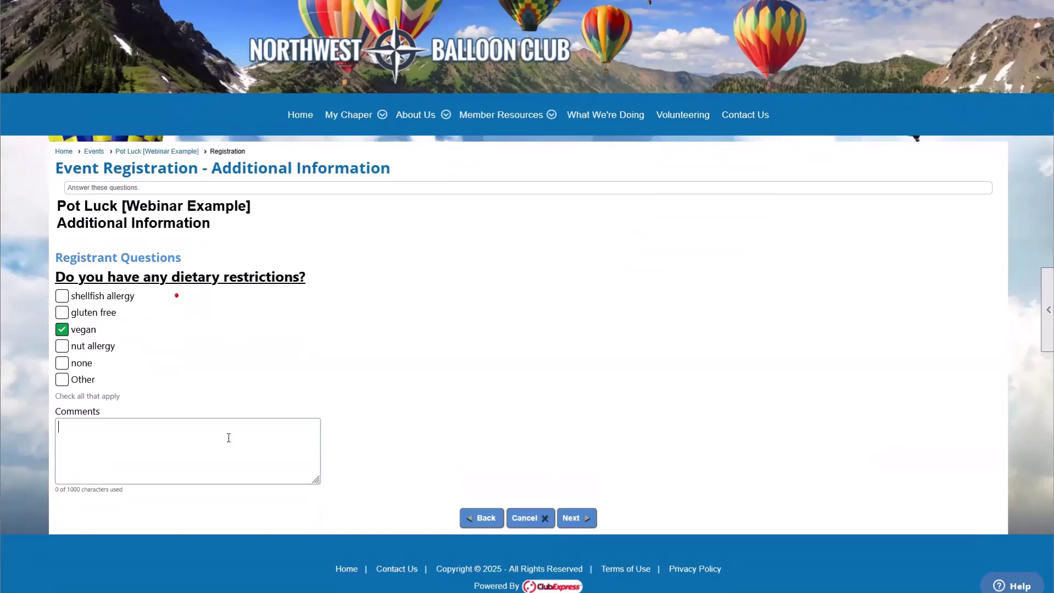
{"action": "type", "text": "buuy"}
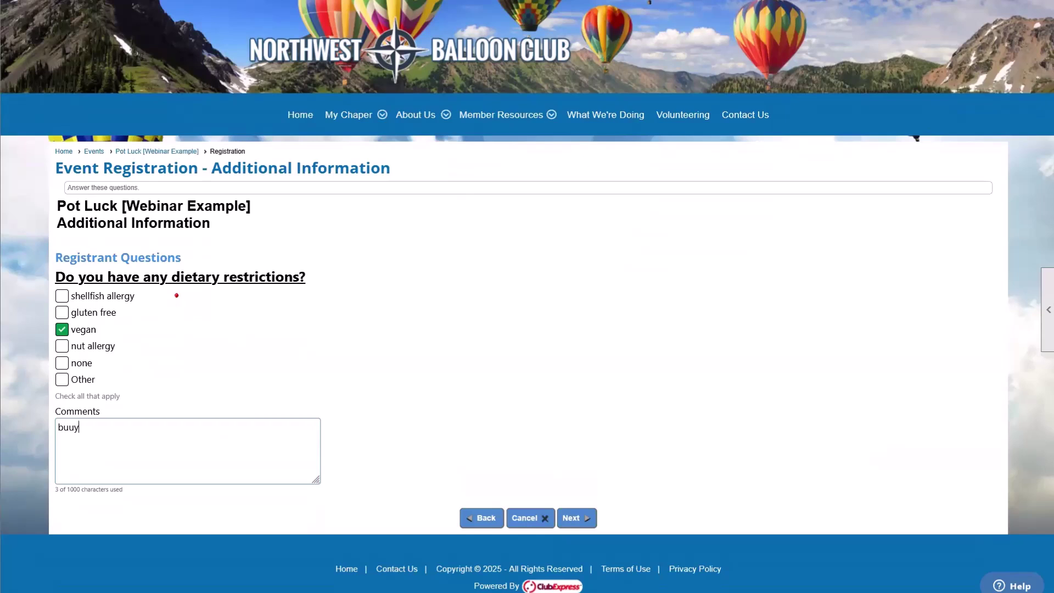
{"action": "type", "text": "ew"}
{"action": "type", "text": "will ea"}
{"action": "type", "text": "t cvh"}
{"action": "key", "text": "BackSpace"}
{"action": "key", "text": "BackSpace"}
{"action": "type", "text": "hicken"}
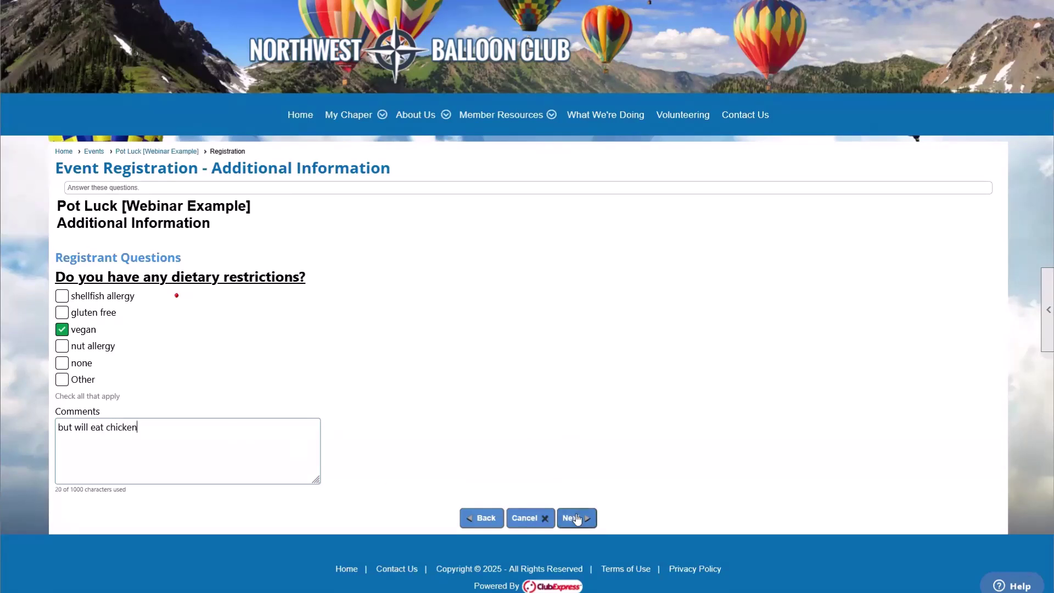
{"action": "left_click", "coordinate": [568, 518]}
Step: Complete the edited registration, accept cancelling the original transaction, and dismiss the message on the payment page
{"action": "scroll", "coordinate": [555, 449], "scroll_direction": "down", "scroll_amount": 5}
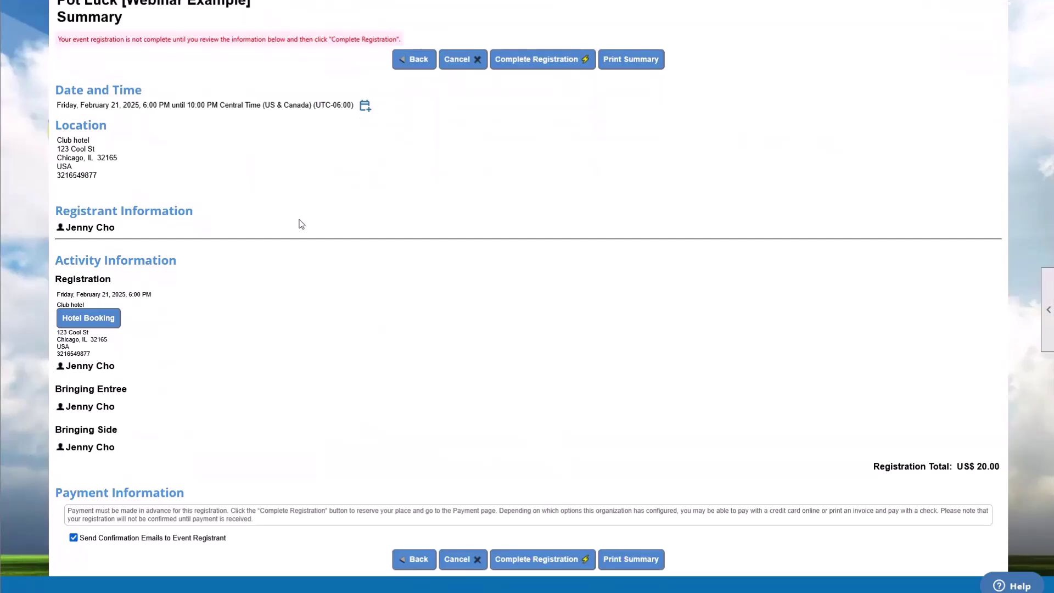
{"action": "left_click", "coordinate": [526, 556]}
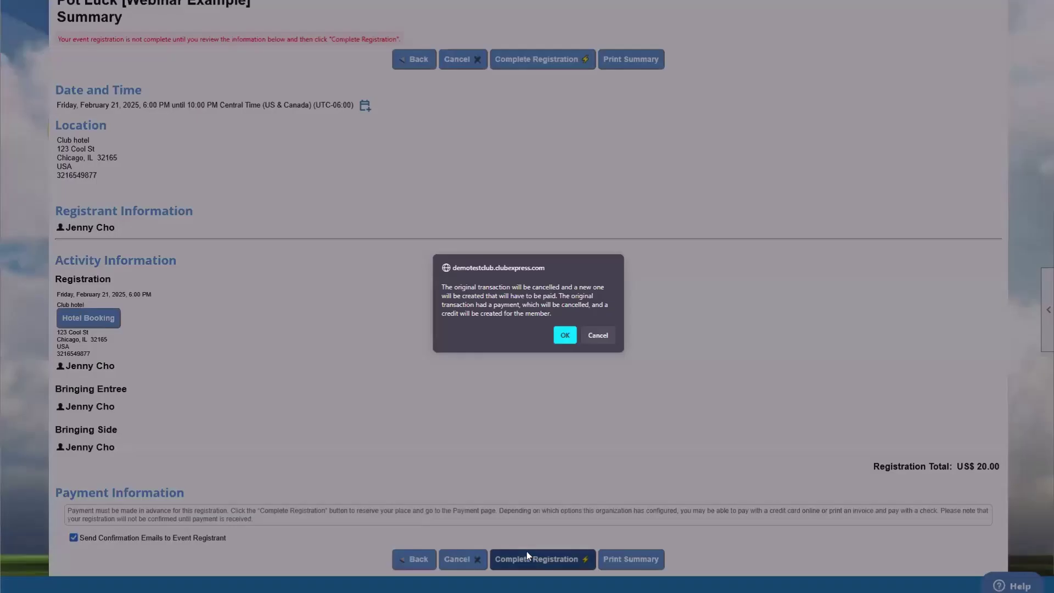
{"action": "left_click", "coordinate": [565, 336]}
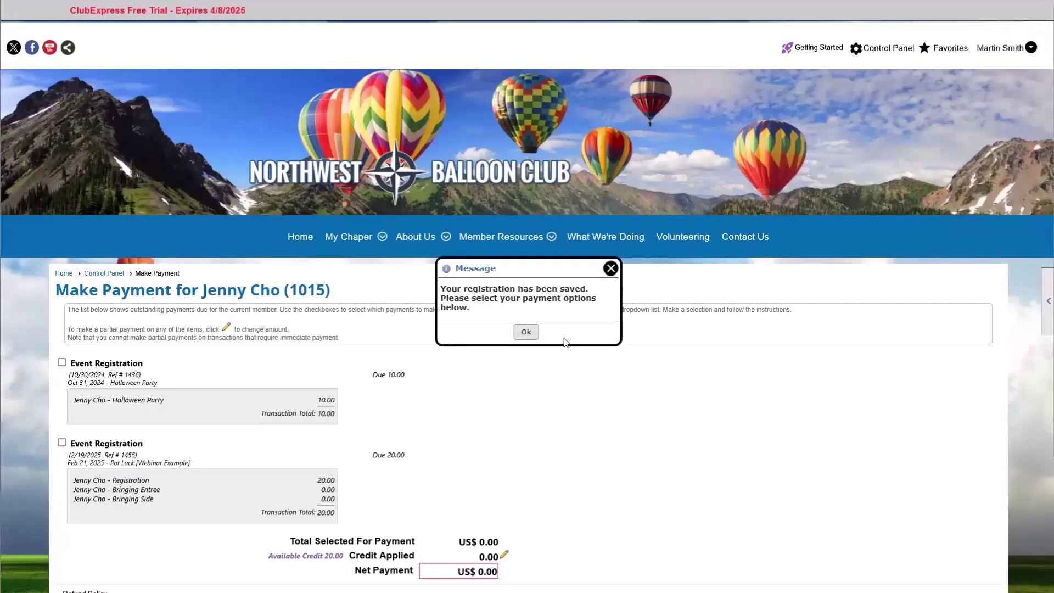
{"action": "scroll", "coordinate": [533, 256], "scroll_direction": "down", "scroll_amount": 1}
{"action": "left_click", "coordinate": [527, 266]}
Step: Check the available credit, select the Pot Luck registration for payment, and submit the payment with the credit applied
{"action": "scroll", "coordinate": [581, 336], "scroll_direction": "down", "scroll_amount": 2}
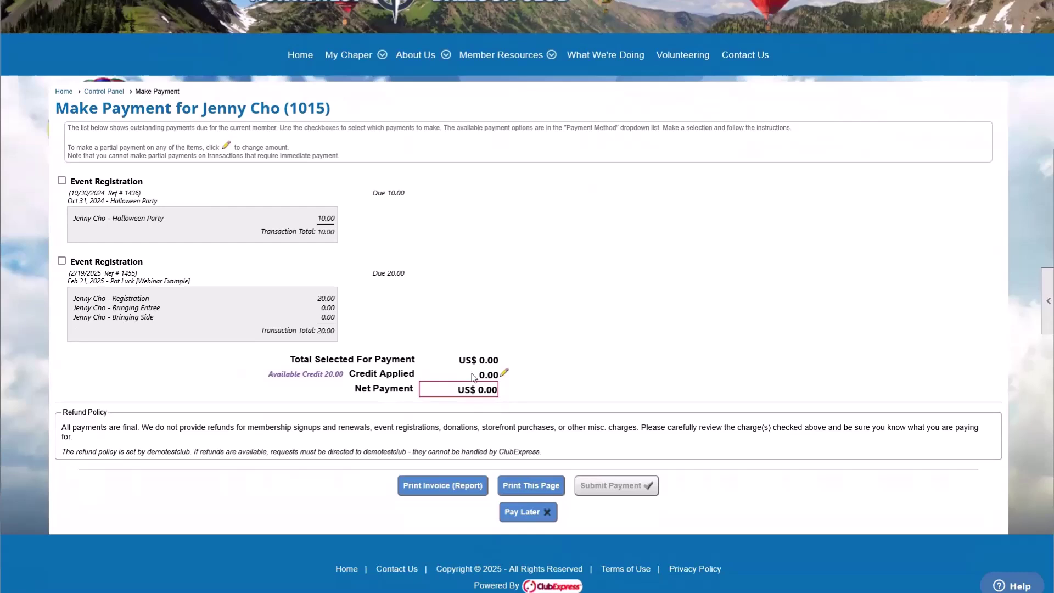
{"action": "left_click_drag", "start_coordinate": [478, 375], "coordinate": [497, 375]}
{"action": "left_click", "coordinate": [484, 378]}
{"action": "left_click_drag", "start_coordinate": [480, 376], "coordinate": [495, 375]}
{"action": "left_click", "coordinate": [469, 378]}
{"action": "left_click_drag", "start_coordinate": [308, 299], "coordinate": [332, 300]}
{"action": "left_click", "coordinate": [330, 300]}
{"action": "left_click", "coordinate": [62, 262]}
{"action": "left_click_drag", "start_coordinate": [449, 393], "coordinate": [516, 394]}
{"action": "left_click", "coordinate": [517, 395]}
{"action": "scroll", "coordinate": [546, 402], "scroll_direction": "down", "scroll_amount": 3}
{"action": "left_click", "coordinate": [610, 424]}
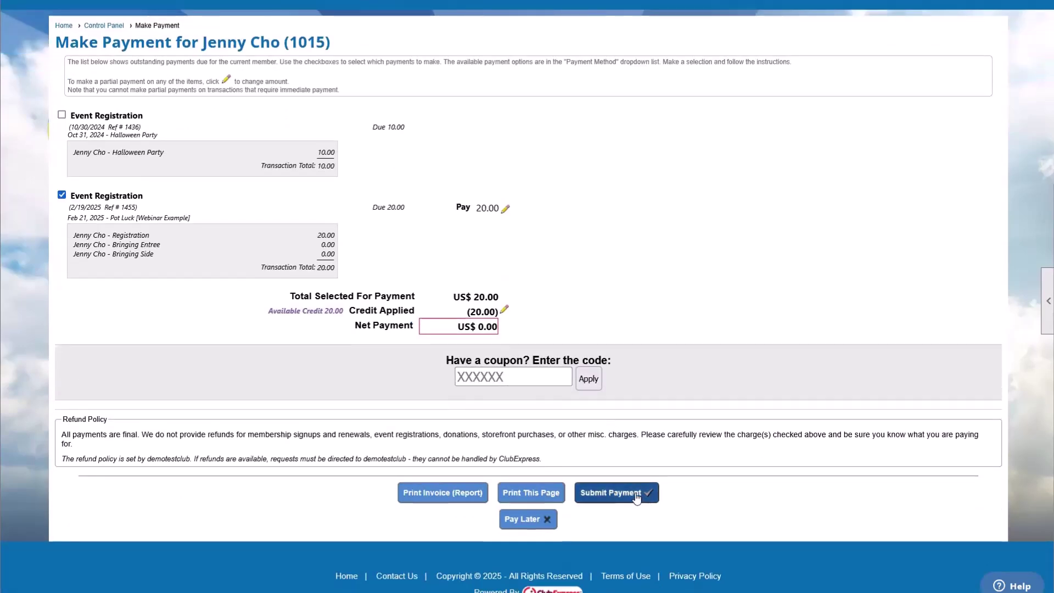
Step: Open the Pot Luck registration with two registrants for editing from the Registration Manager
{"action": "scroll", "coordinate": [593, 407], "scroll_direction": "down", "scroll_amount": 1}
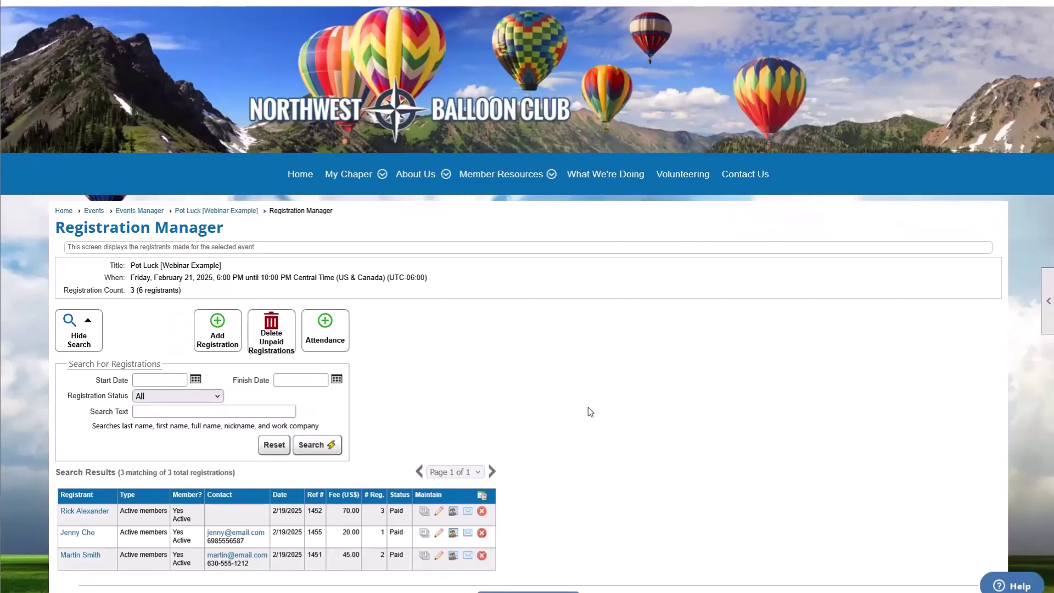
{"action": "scroll", "coordinate": [591, 411], "scroll_direction": "down", "scroll_amount": 1}
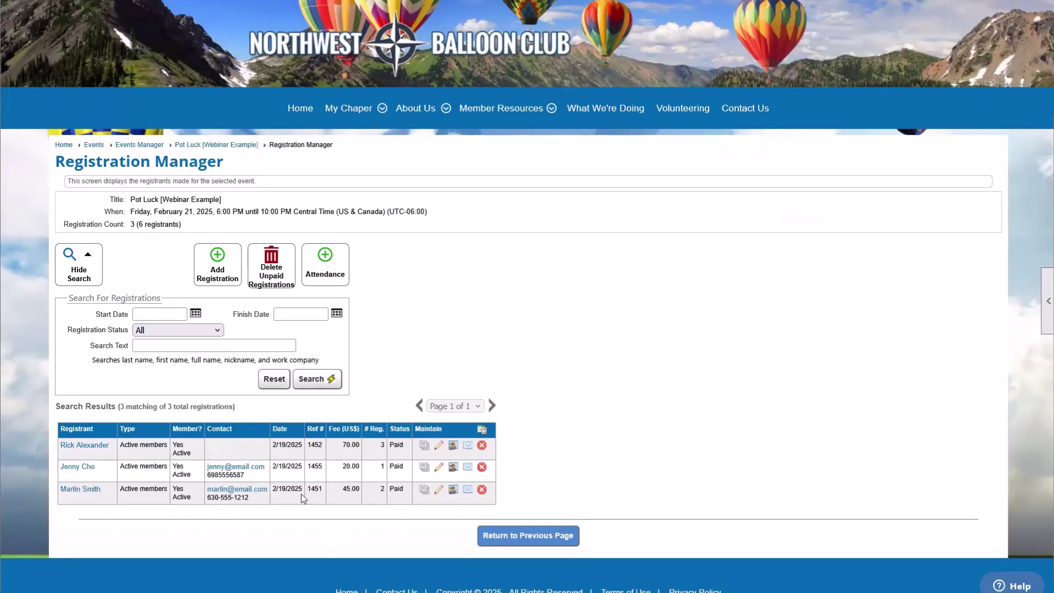
{"action": "left_click", "coordinate": [439, 490]}
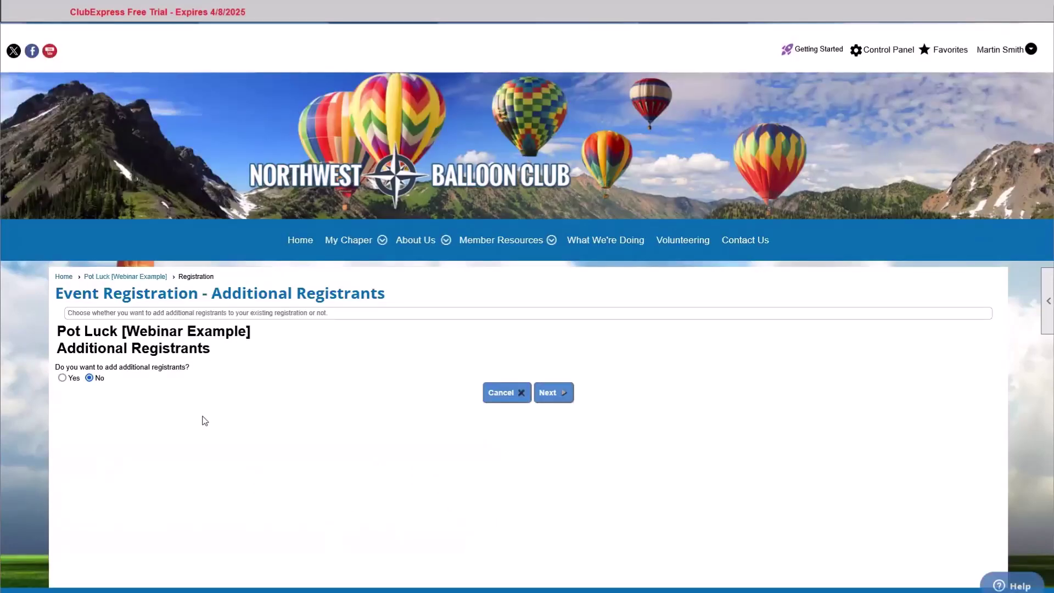
Step: Choose to add additional registrants, set the number of non-member guests to 2, and continue to the attendee list
{"action": "left_click_drag", "start_coordinate": [103, 369], "coordinate": [173, 367]}
{"action": "left_click", "coordinate": [176, 367]}
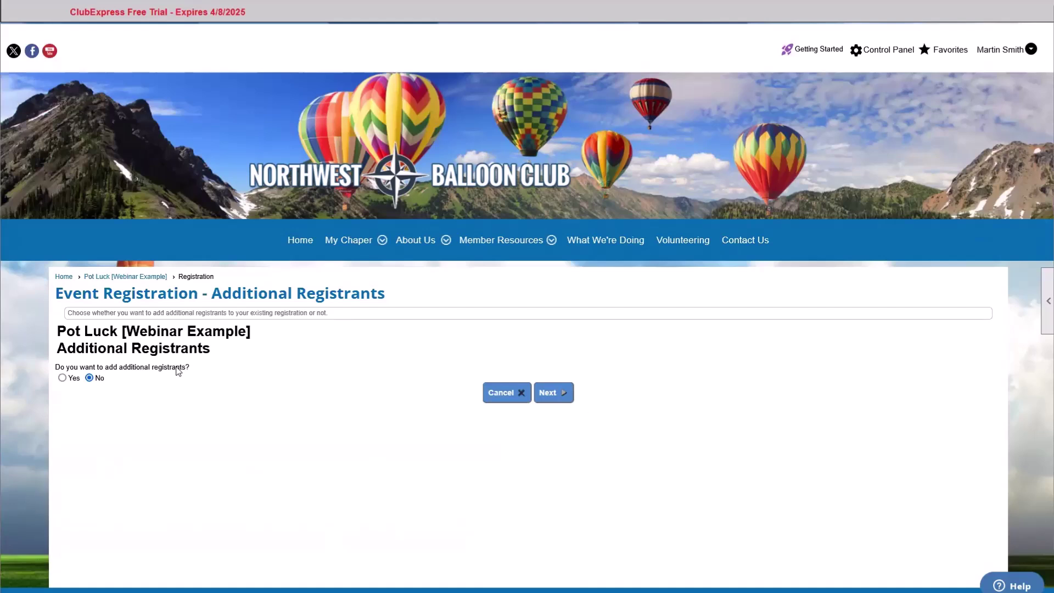
{"action": "left_click", "coordinate": [63, 378]}
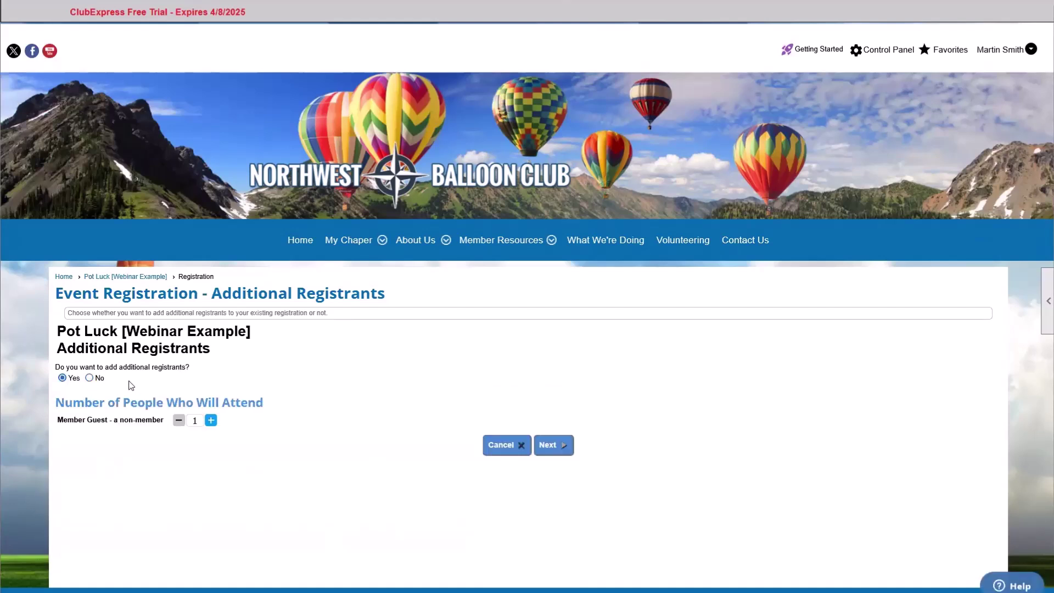
{"action": "left_click", "coordinate": [211, 420]}
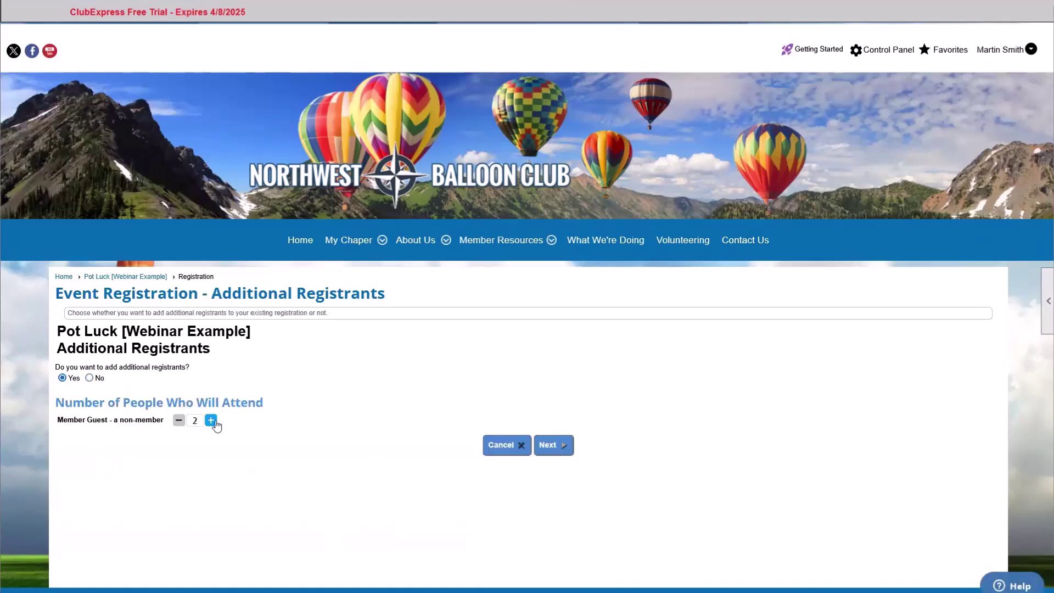
{"action": "left_click", "coordinate": [566, 445]}
{"action": "scroll", "coordinate": [571, 444], "scroll_direction": "down", "scroll_amount": 1}
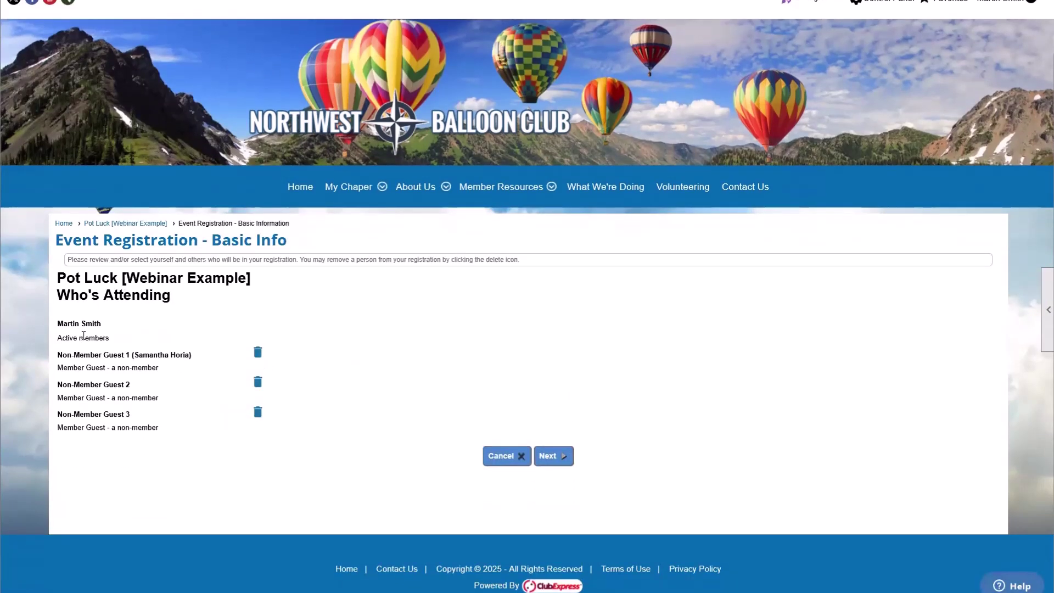
Step: Review the member and the three non-member guests in the attendee list, then proceed to the guest details form
{"action": "left_click_drag", "start_coordinate": [78, 361], "coordinate": [185, 362]}
{"action": "left_click", "coordinate": [143, 363]}
{"action": "left_click", "coordinate": [185, 361]}
{"action": "left_click_drag", "start_coordinate": [60, 383], "coordinate": [113, 391]}
{"action": "left_click_drag", "start_coordinate": [58, 414], "coordinate": [113, 423]}
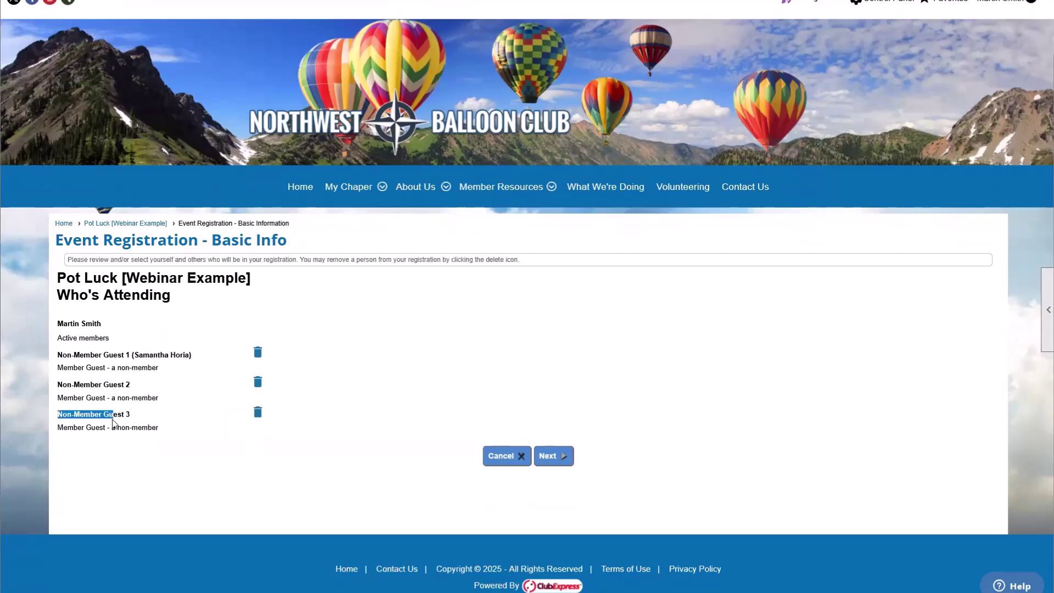
{"action": "left_click", "coordinate": [114, 423]}
{"action": "left_click", "coordinate": [554, 460]}
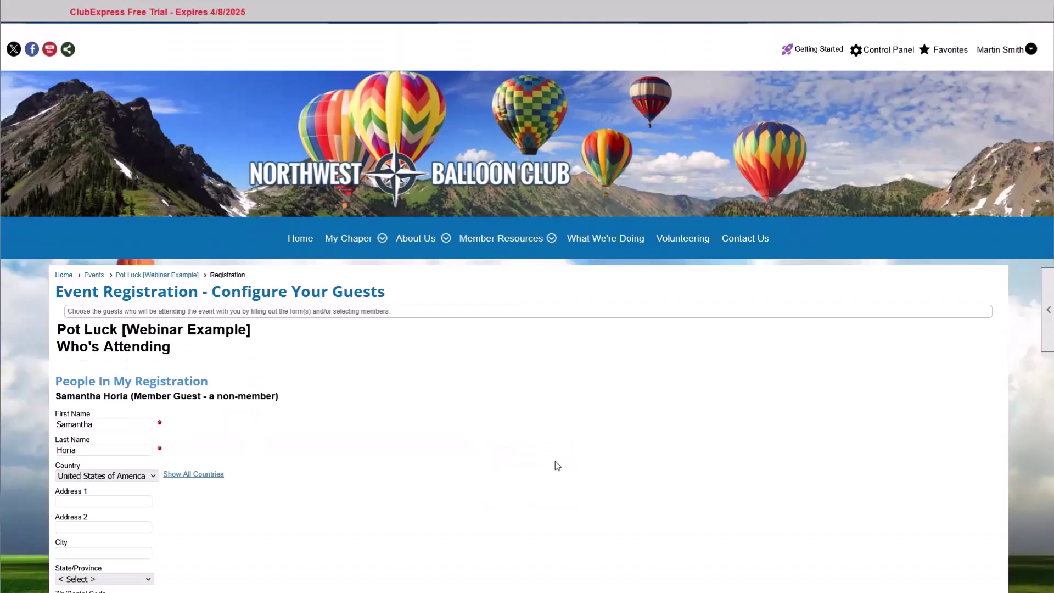
Step: Fill in Guest 2's first name as "Test" and last name as "perosn"
{"action": "scroll", "coordinate": [557, 466], "scroll_direction": "down", "scroll_amount": 3}
{"action": "left_click", "coordinate": [116, 230]}
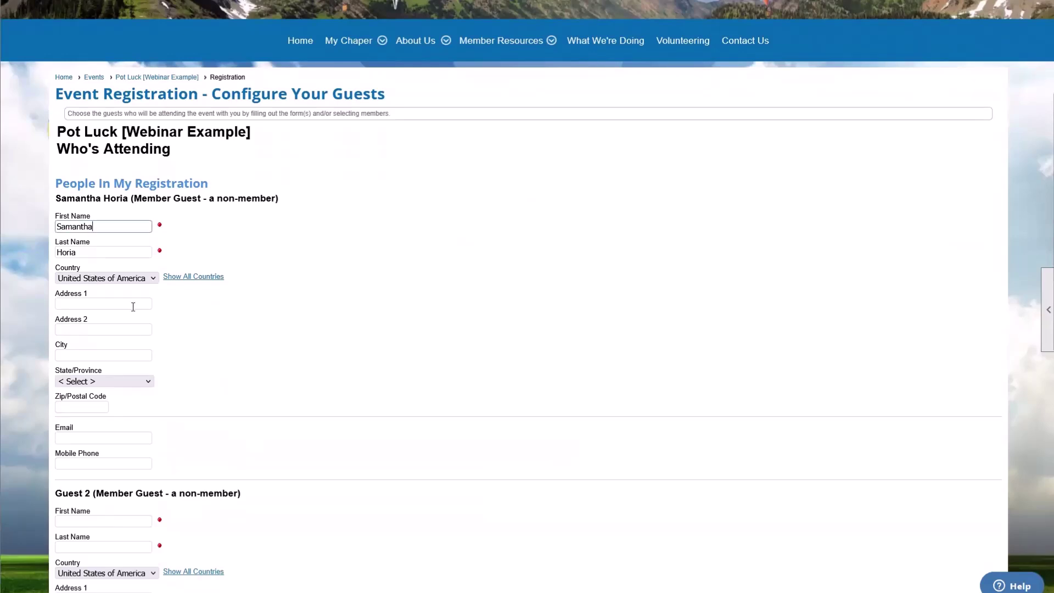
{"action": "scroll", "coordinate": [133, 306], "scroll_direction": "down", "scroll_amount": 4}
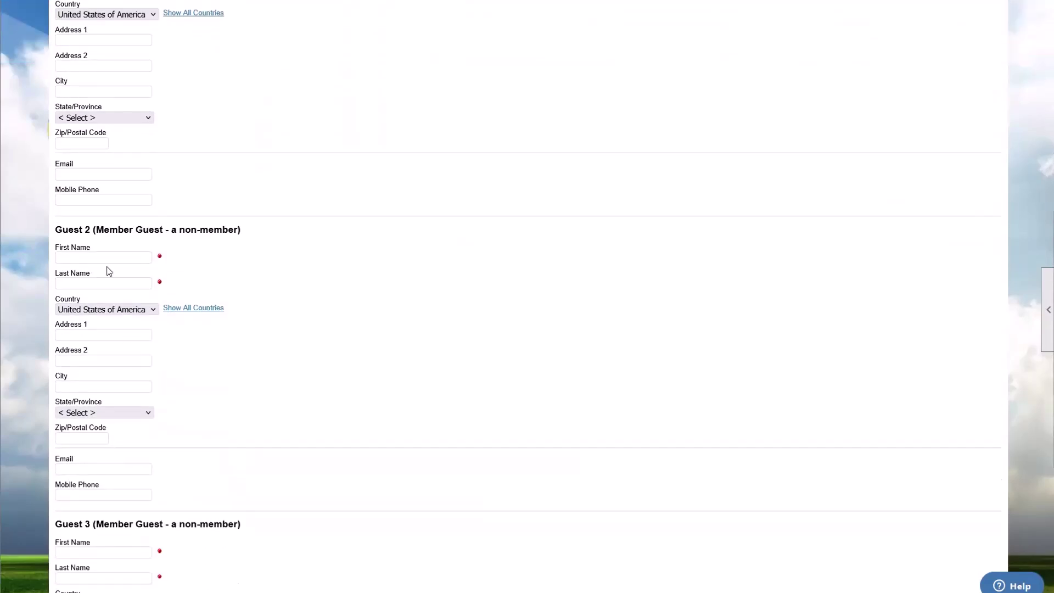
{"action": "scroll", "coordinate": [141, 501], "scroll_direction": "down", "scroll_amount": 1}
{"action": "left_click", "coordinate": [100, 196]}
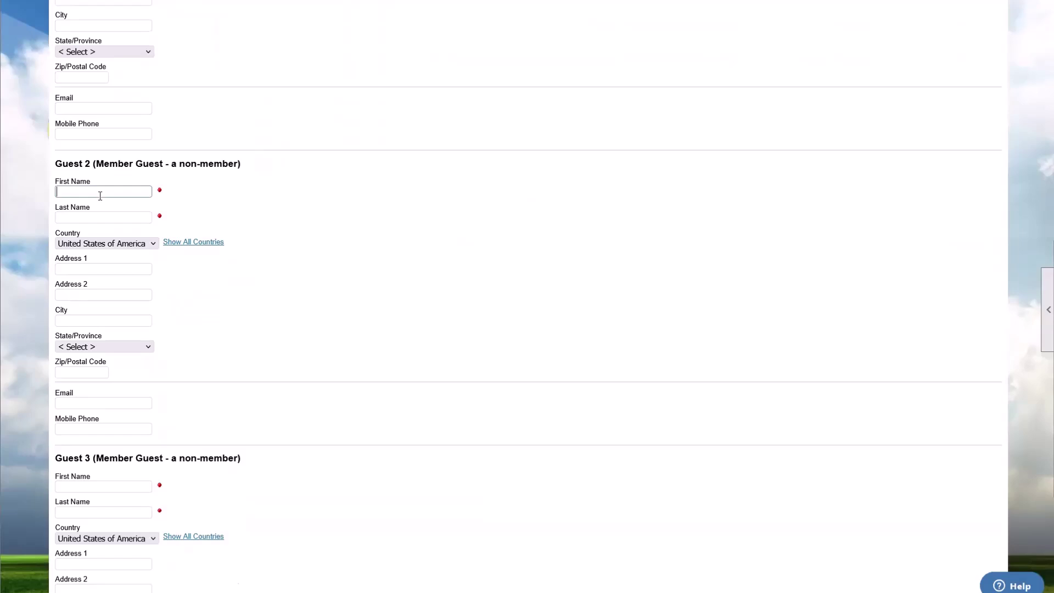
{"action": "type", "text": "test"}
{"action": "key", "text": "Down"}
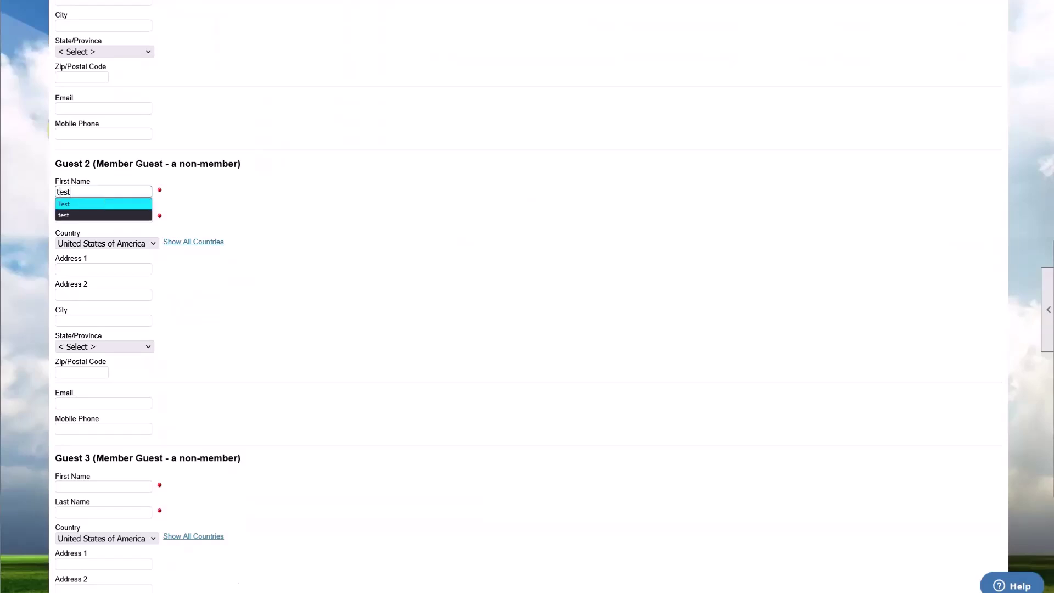
{"action": "key", "text": "Tab"}
{"action": "type", "text": "p"}
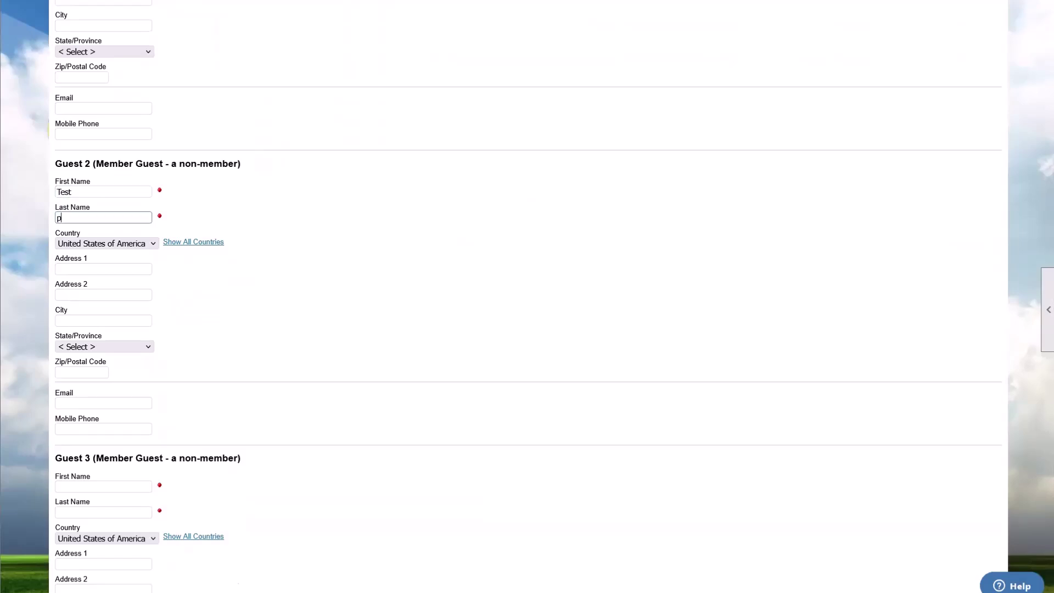
{"action": "type", "text": "erosn"}
{"action": "key", "text": "Tab"}
{"action": "key", "text": "Tab"}
{"action": "key", "text": "Tab"}
{"action": "key", "text": "Tab"}
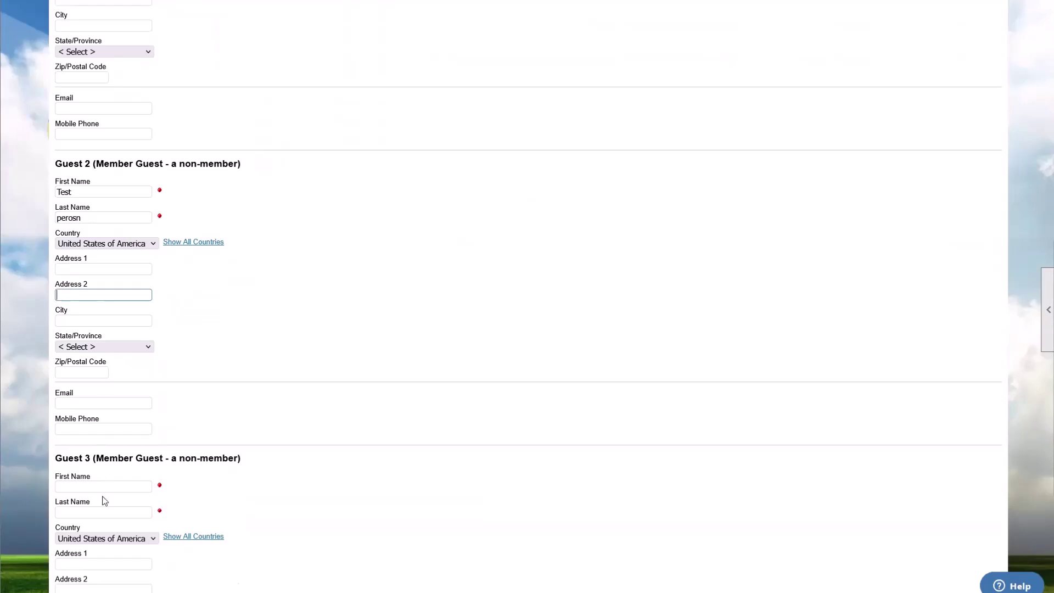
Step: Fill in Guest 3's first name as "test" and last name as "person 2", and continue to the activities page
{"action": "left_click", "coordinate": [104, 486]}
{"action": "type", "text": "test"}
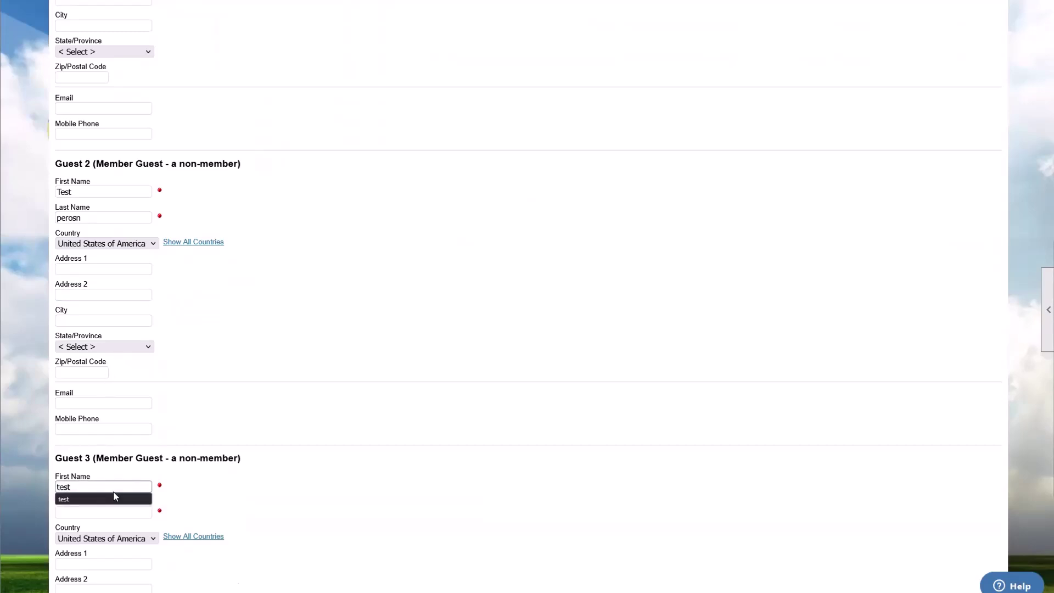
{"action": "key", "text": "Tab"}
{"action": "type", "text": "p"}
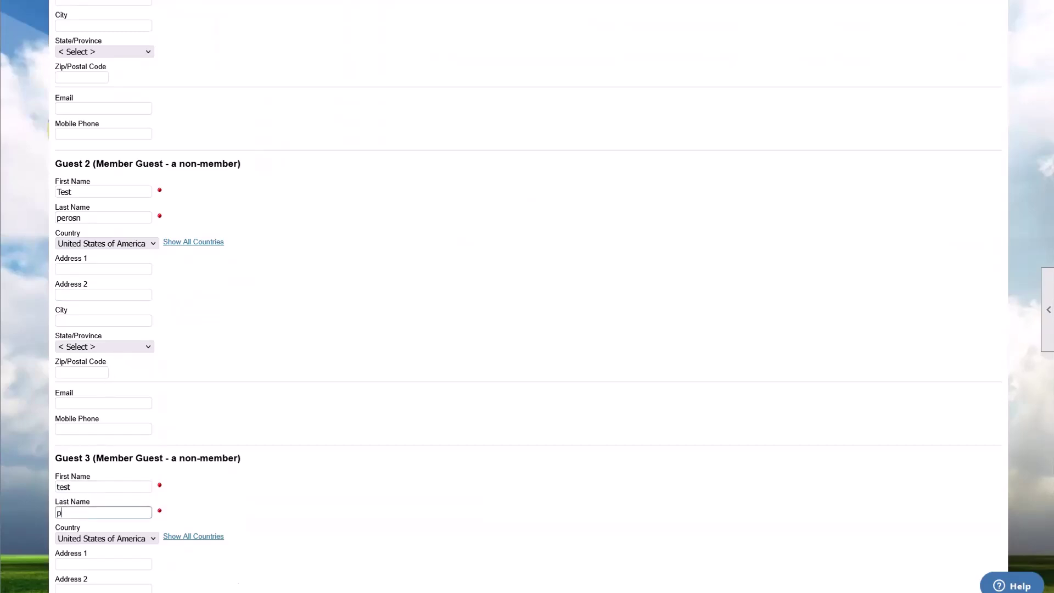
{"action": "type", "text": "erson 2"}
{"action": "left_click", "coordinate": [318, 475]}
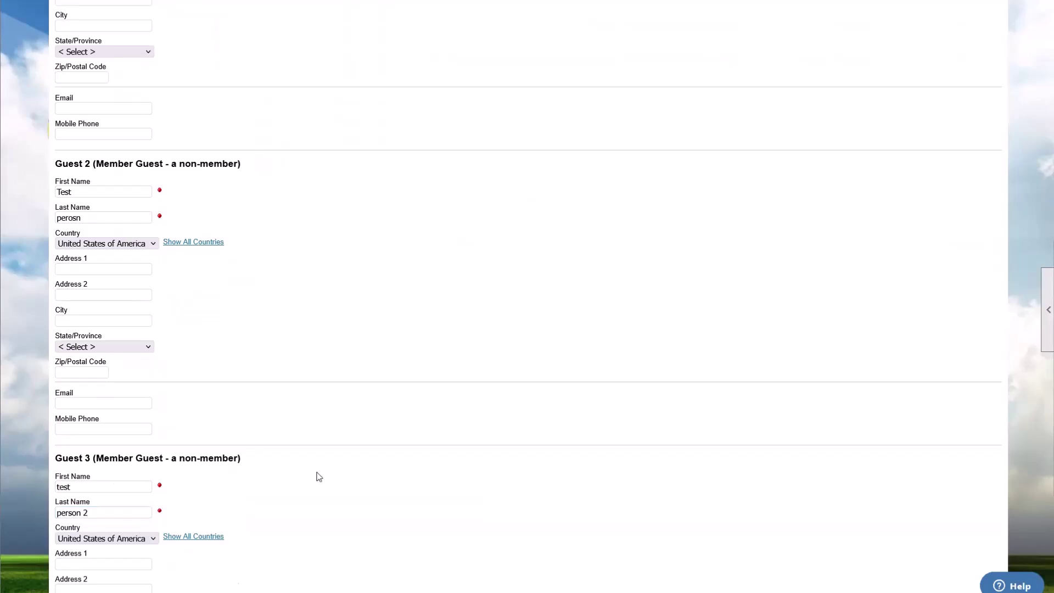
{"action": "scroll", "coordinate": [324, 474], "scroll_direction": "down", "scroll_amount": 3}
{"action": "left_click", "coordinate": [591, 556]}
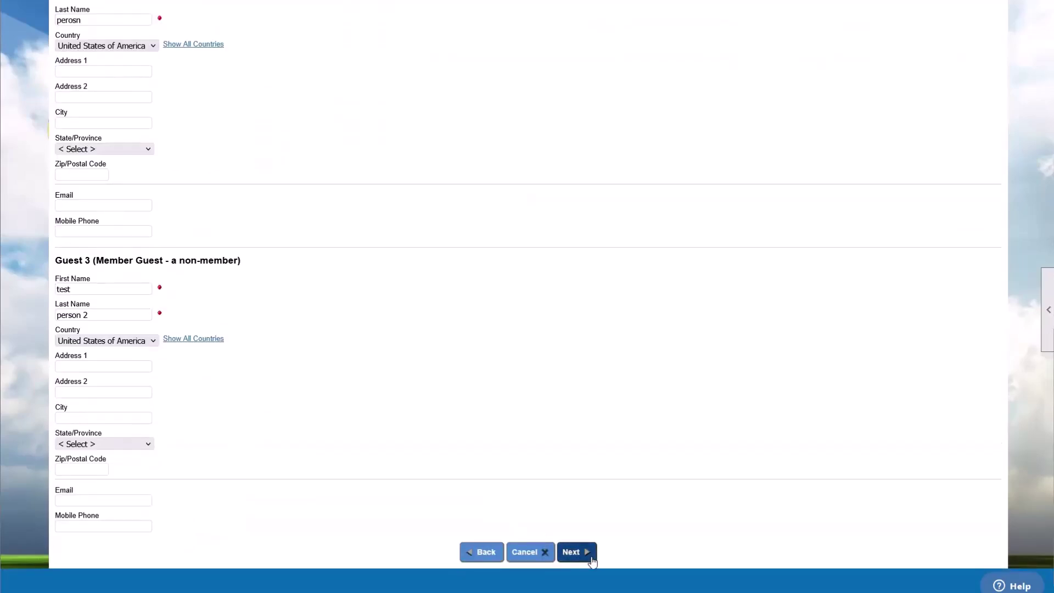
Step: Add one side for the member and one beverage for each of the two new guests, and continue to the additional questions
{"action": "scroll", "coordinate": [592, 547], "scroll_direction": "down", "scroll_amount": 2}
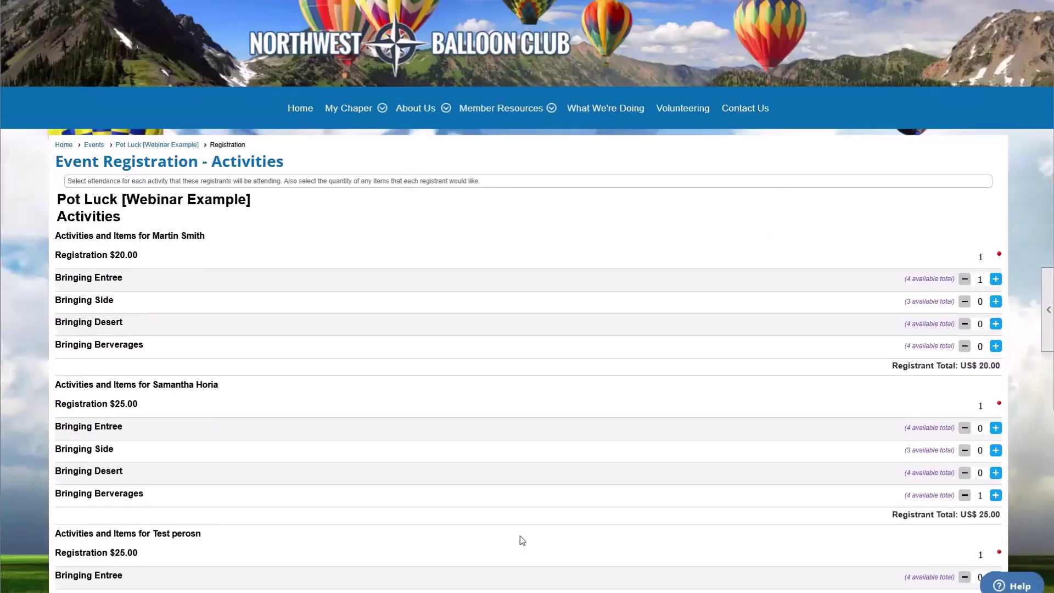
{"action": "scroll", "coordinate": [286, 313], "scroll_direction": "down", "scroll_amount": 1}
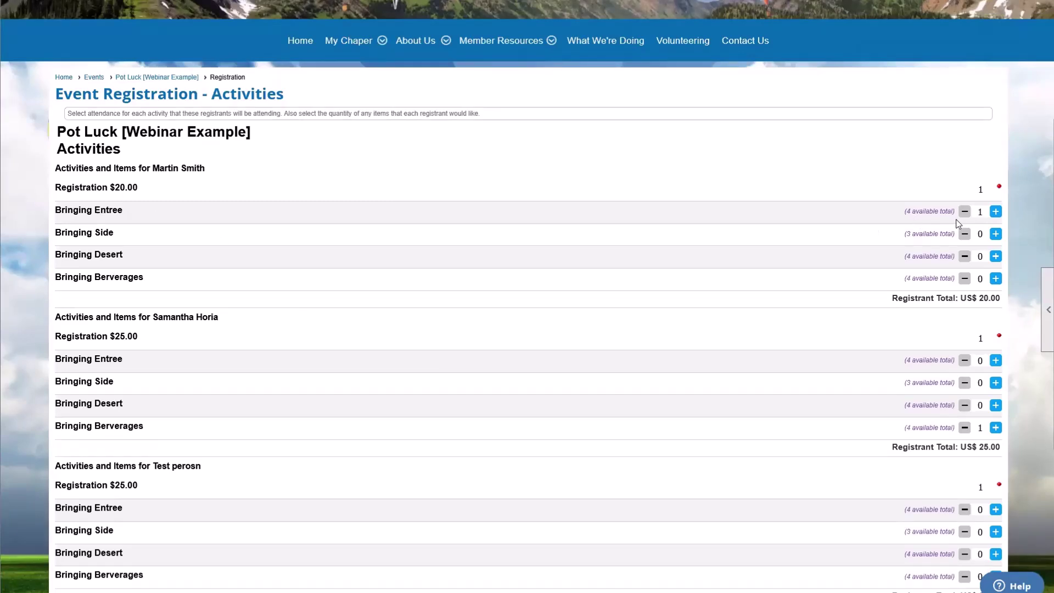
{"action": "left_click", "coordinate": [995, 235]}
{"action": "scroll", "coordinate": [115, 240], "scroll_direction": "down", "scroll_amount": 5}
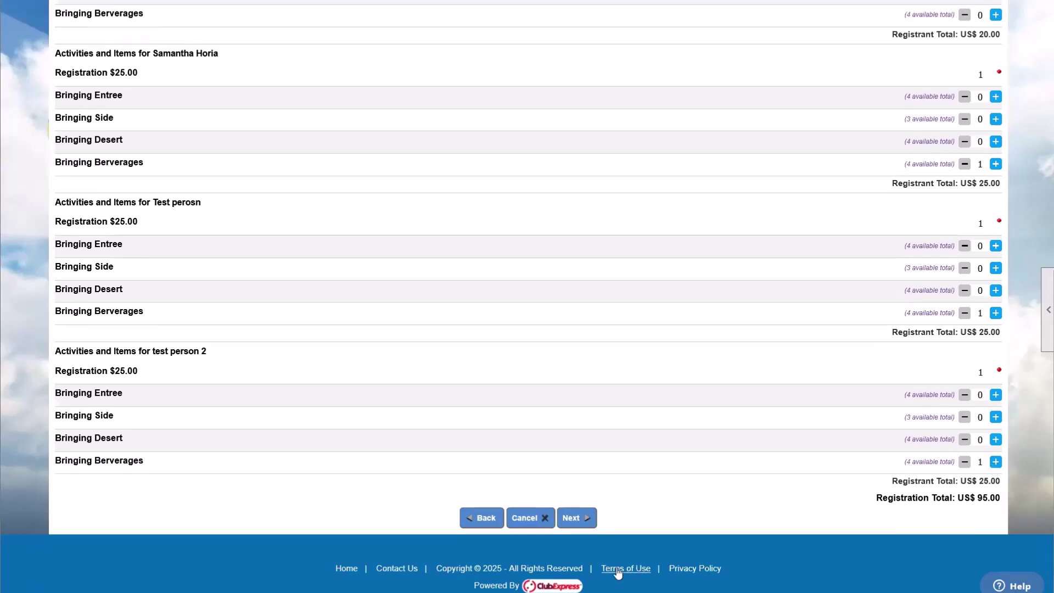
{"action": "left_click", "coordinate": [588, 519]}
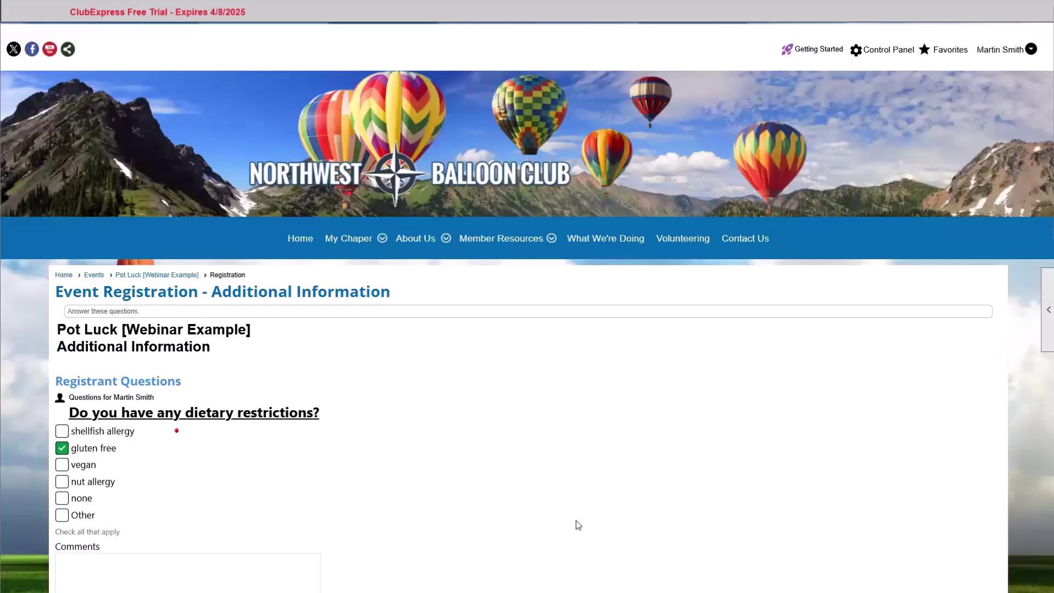
Step: Change the member's dietary restrictions answer to only "none"
{"action": "scroll", "coordinate": [574, 519], "scroll_direction": "down", "scroll_amount": 3}
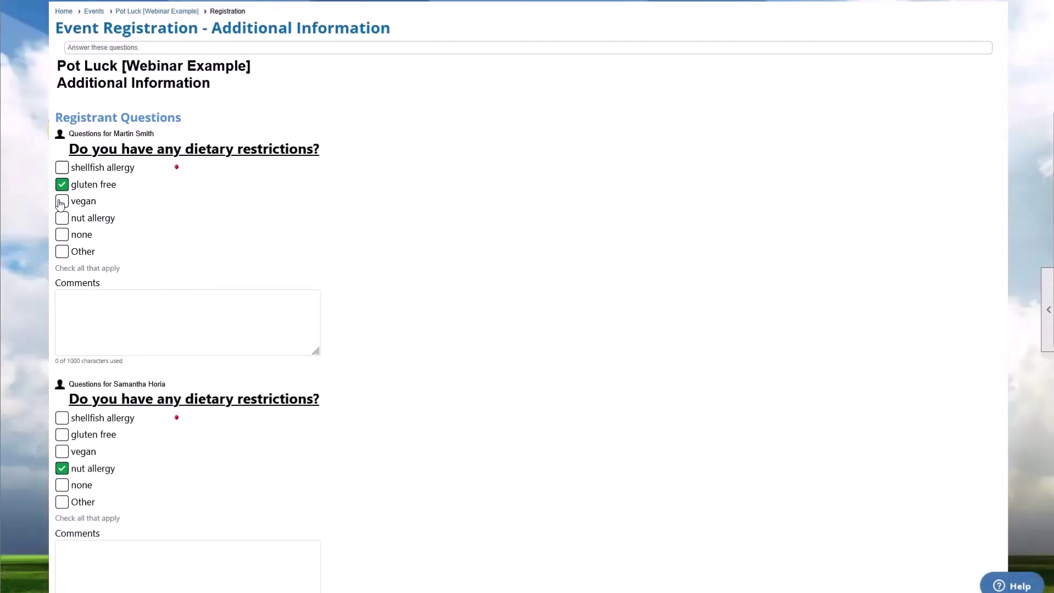
{"action": "left_click", "coordinate": [62, 201]}
{"action": "left_click", "coordinate": [61, 185]}
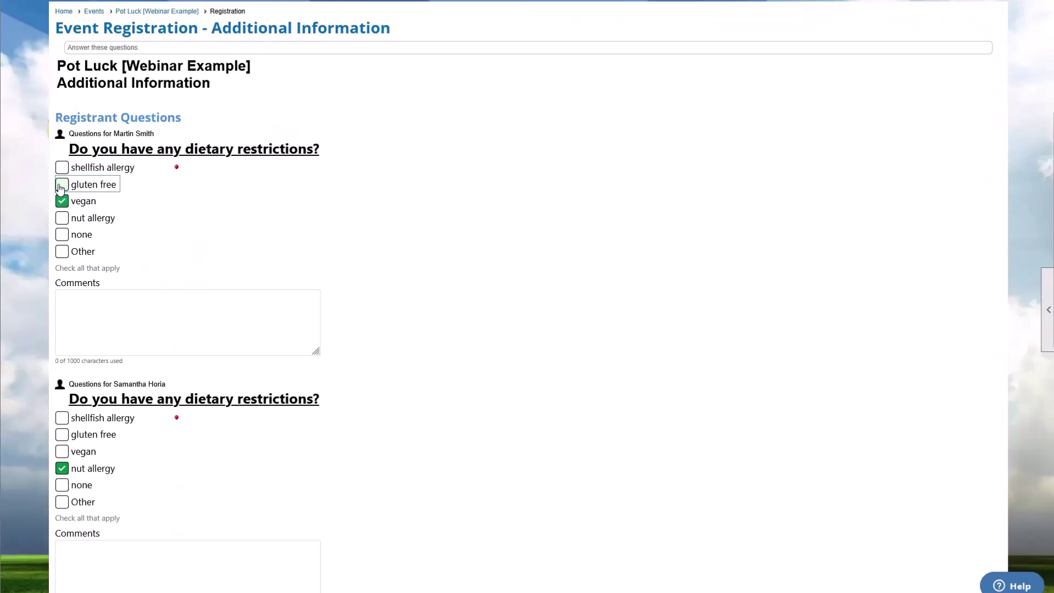
{"action": "left_click", "coordinate": [62, 202]}
{"action": "left_click", "coordinate": [62, 235]}
Step: Change the first guest's dietary restrictions answer to only "none"
{"action": "scroll", "coordinate": [141, 135], "scroll_direction": "down", "scroll_amount": 4}
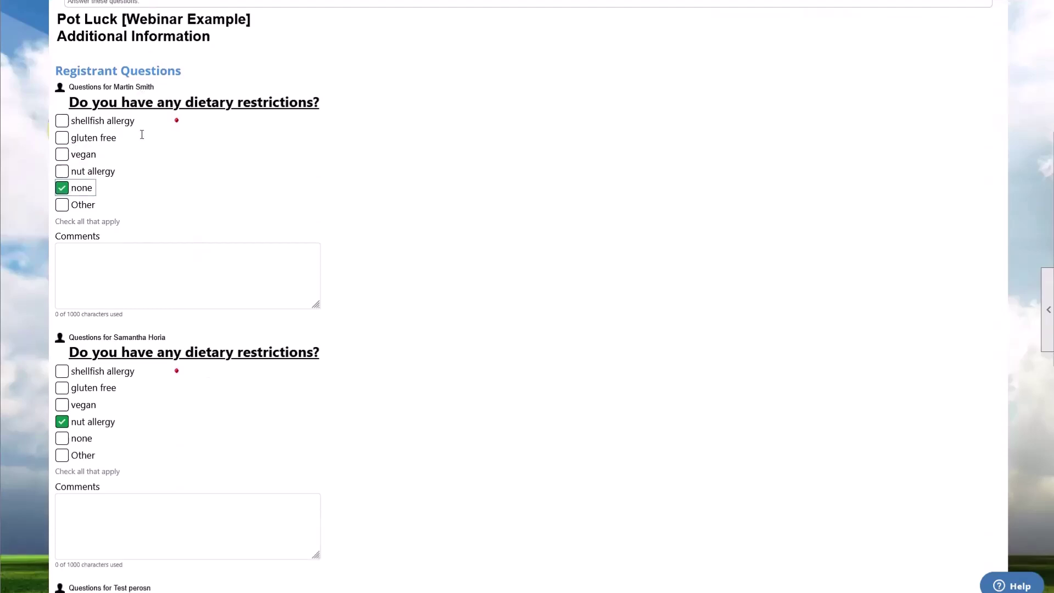
{"action": "left_click", "coordinate": [66, 272]}
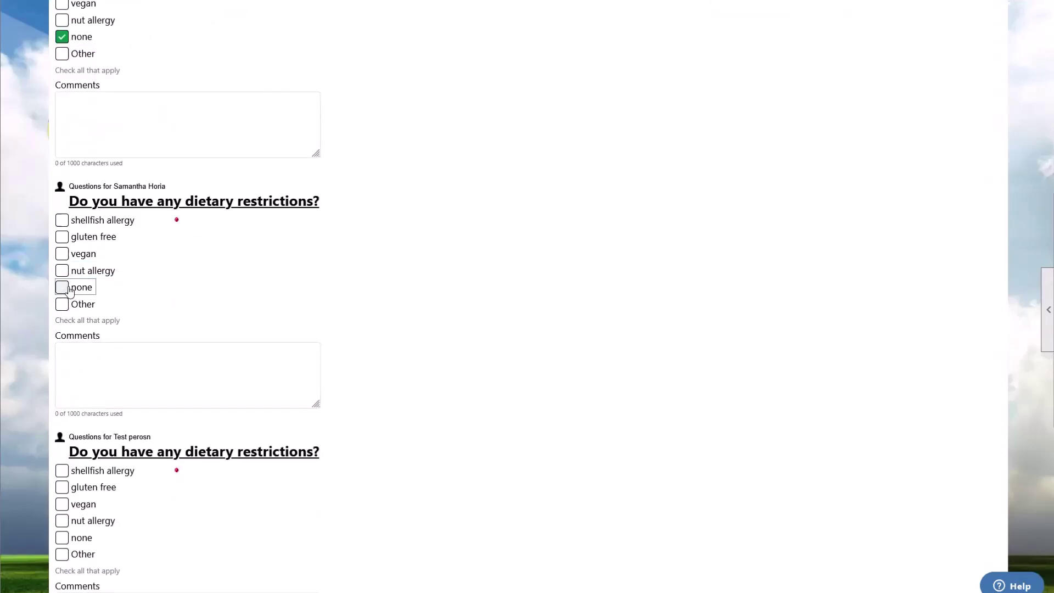
{"action": "left_click", "coordinate": [63, 287]}
Step: Mark gluten free for Test perosn and nut allergy for test person 2, and continue to the registration summary
{"action": "scroll", "coordinate": [258, 217], "scroll_direction": "down", "scroll_amount": 1}
{"action": "scroll", "coordinate": [259, 215], "scroll_direction": "down", "scroll_amount": 6}
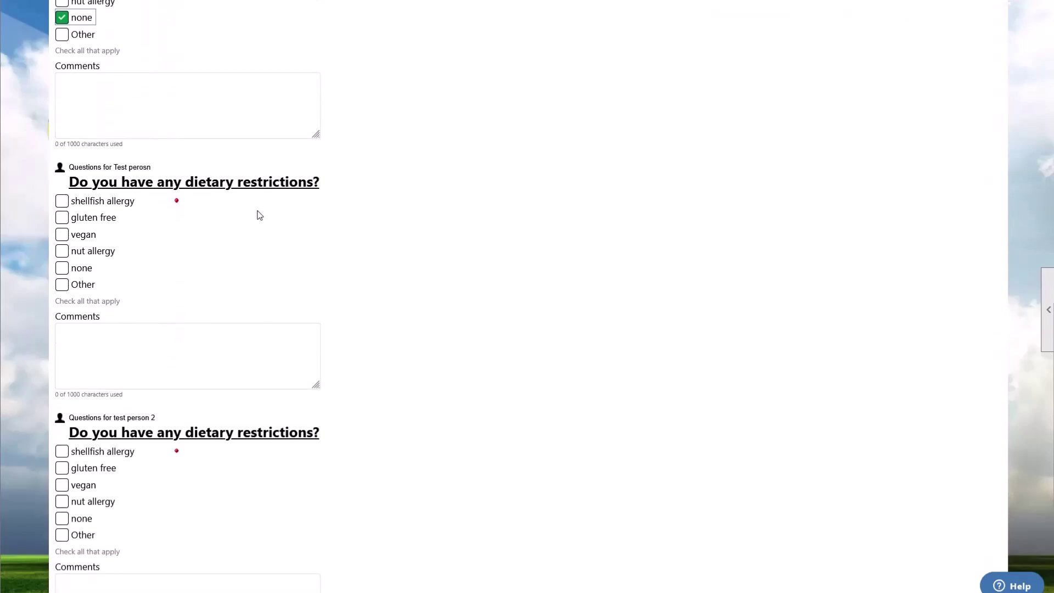
{"action": "left_click", "coordinate": [64, 159]}
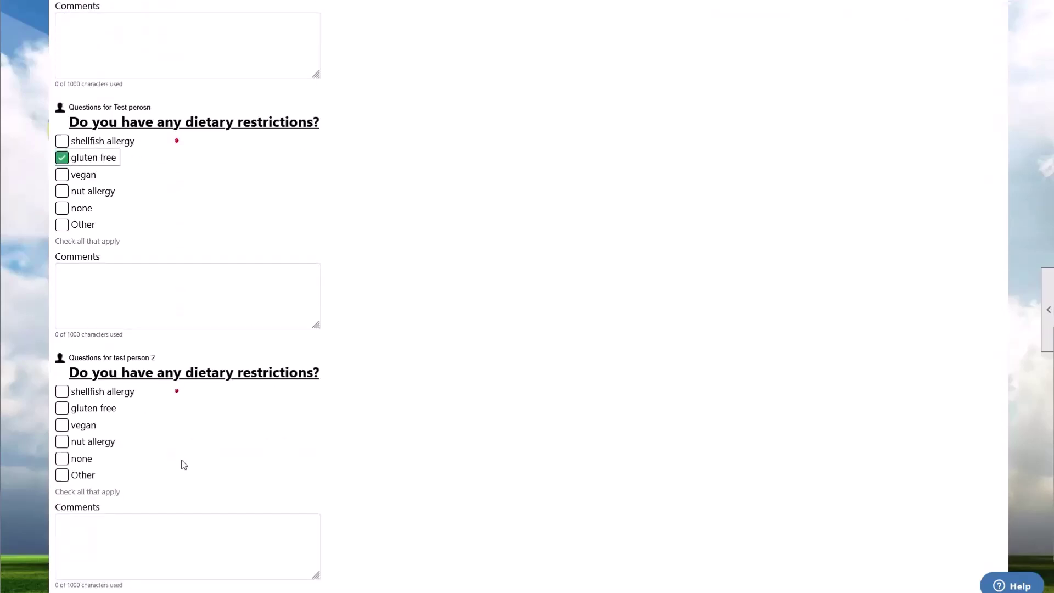
{"action": "left_click", "coordinate": [82, 444]}
{"action": "scroll", "coordinate": [183, 448], "scroll_direction": "down", "scroll_amount": 2}
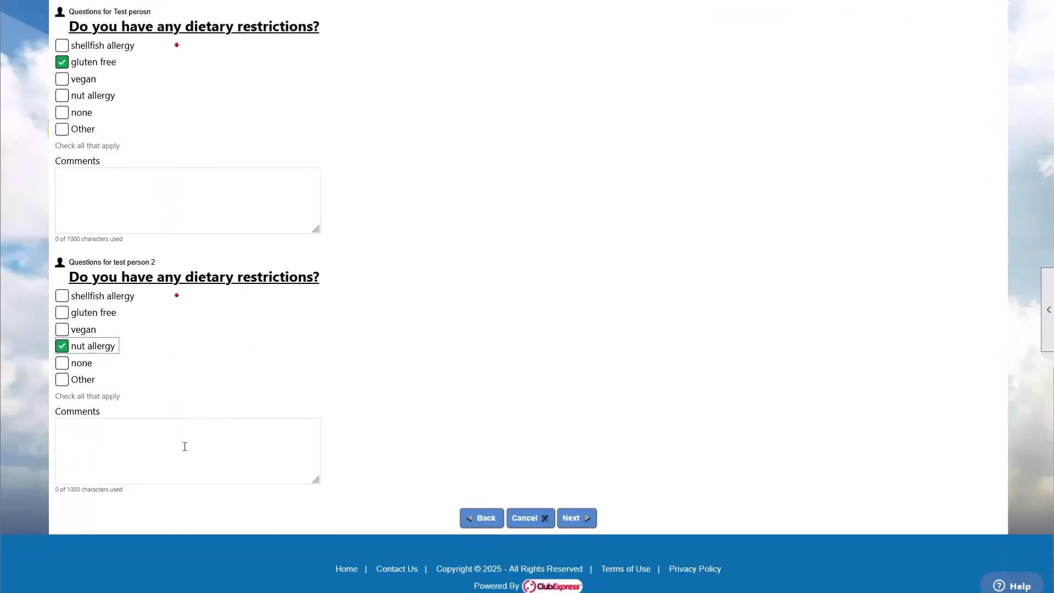
{"action": "left_click", "coordinate": [576, 521]}
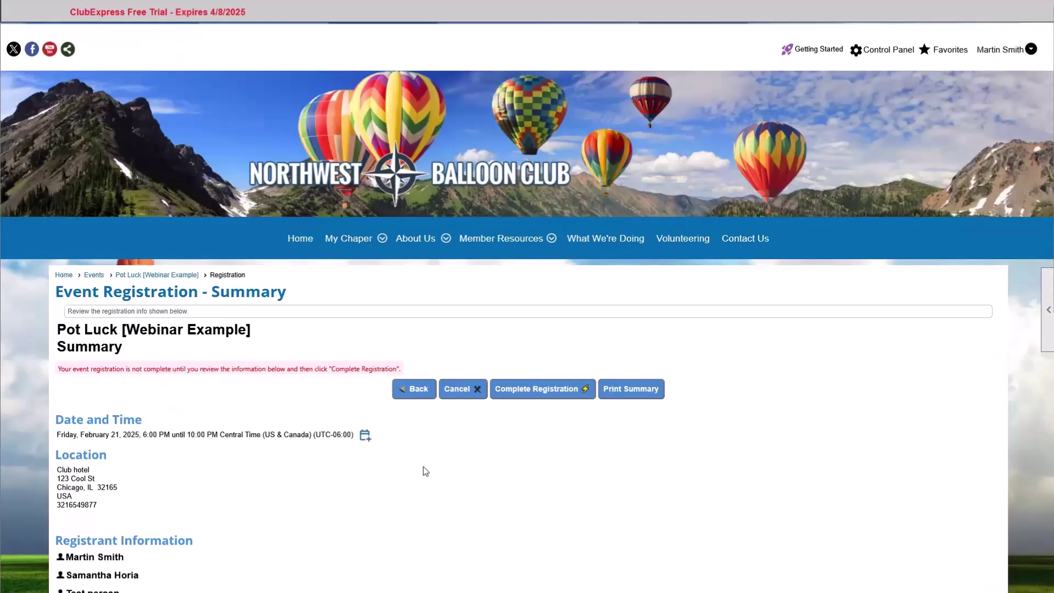
Step: Review the registrants, their activities and food items, and the total in the registration summary
{"action": "scroll", "coordinate": [424, 467], "scroll_direction": "down", "scroll_amount": 4}
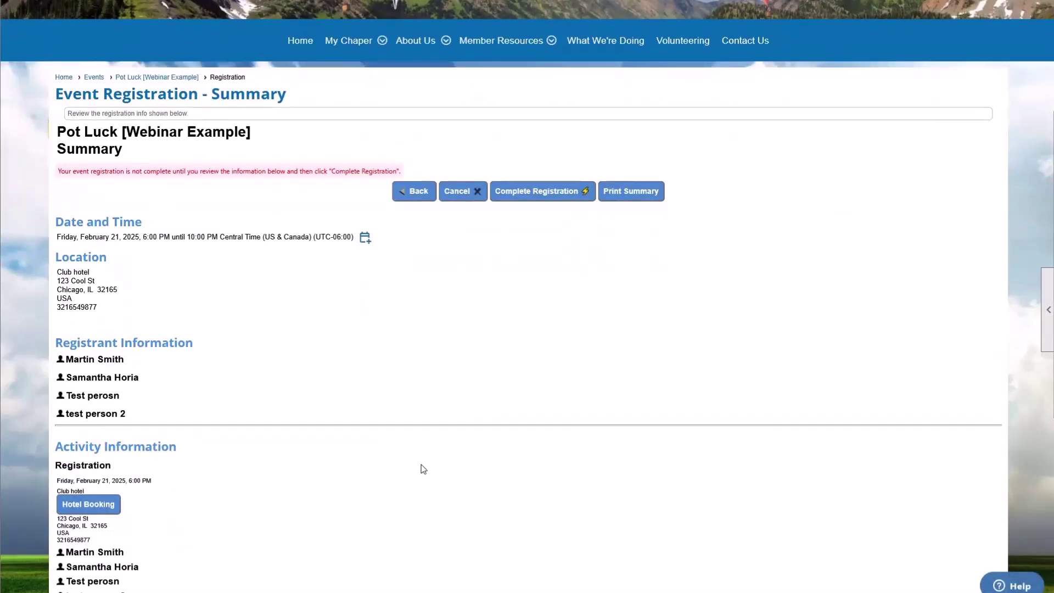
{"action": "scroll", "coordinate": [424, 469], "scroll_direction": "down", "scroll_amount": 1}
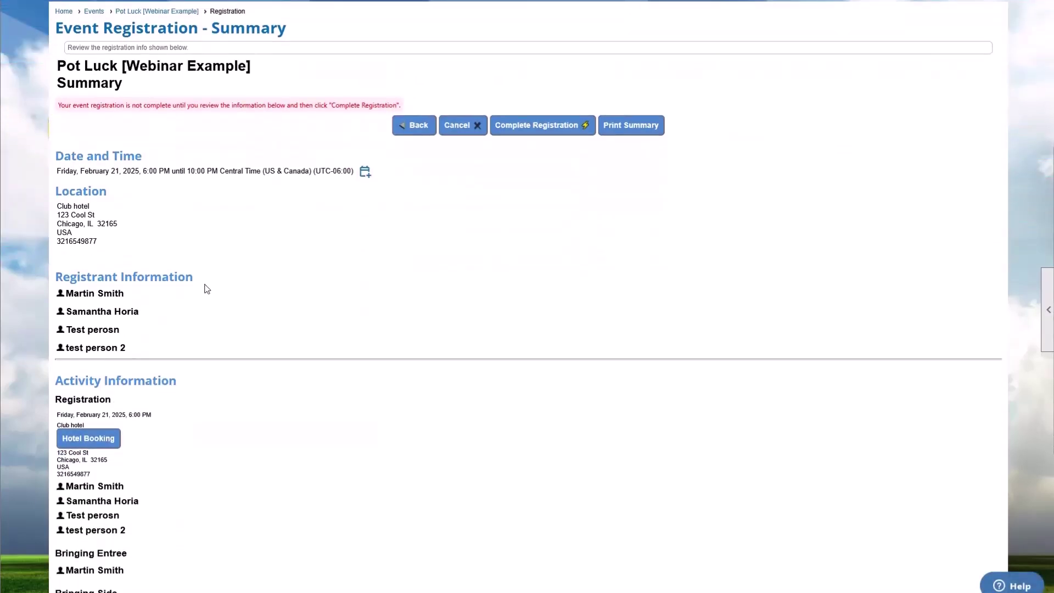
{"action": "scroll", "coordinate": [207, 288], "scroll_direction": "down", "scroll_amount": 1}
{"action": "scroll", "coordinate": [477, 143], "scroll_direction": "down", "scroll_amount": 2}
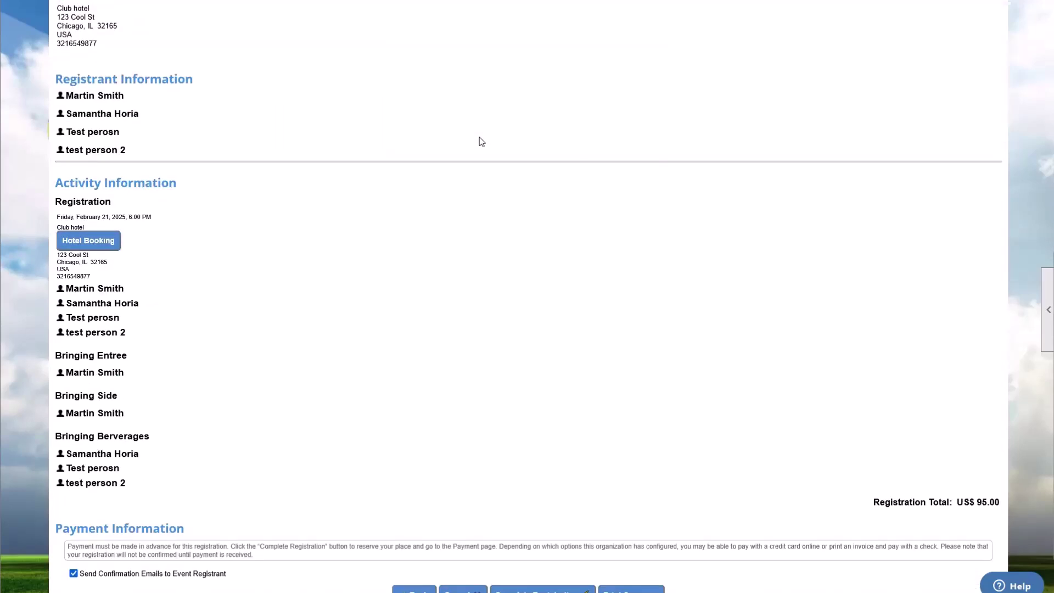
{"action": "scroll", "coordinate": [482, 142], "scroll_direction": "down", "scroll_amount": 1}
{"action": "scroll", "coordinate": [285, 229], "scroll_direction": "up", "scroll_amount": 1}
{"action": "mouse_move", "coordinate": [979, 502]}
{"action": "left_mouse_down"}
{"action": "mouse_move", "coordinate": [1000, 501]}
{"action": "mouse_move", "coordinate": [979, 502]}
{"action": "left_mouse_up"}
{"action": "left_click", "coordinate": [1000, 502]}
{"action": "left_click_drag", "start_coordinate": [115, 302], "coordinate": [139, 300]}
{"action": "left_click", "coordinate": [140, 300]}
{"action": "left_click_drag", "start_coordinate": [109, 337], "coordinate": [129, 349]}
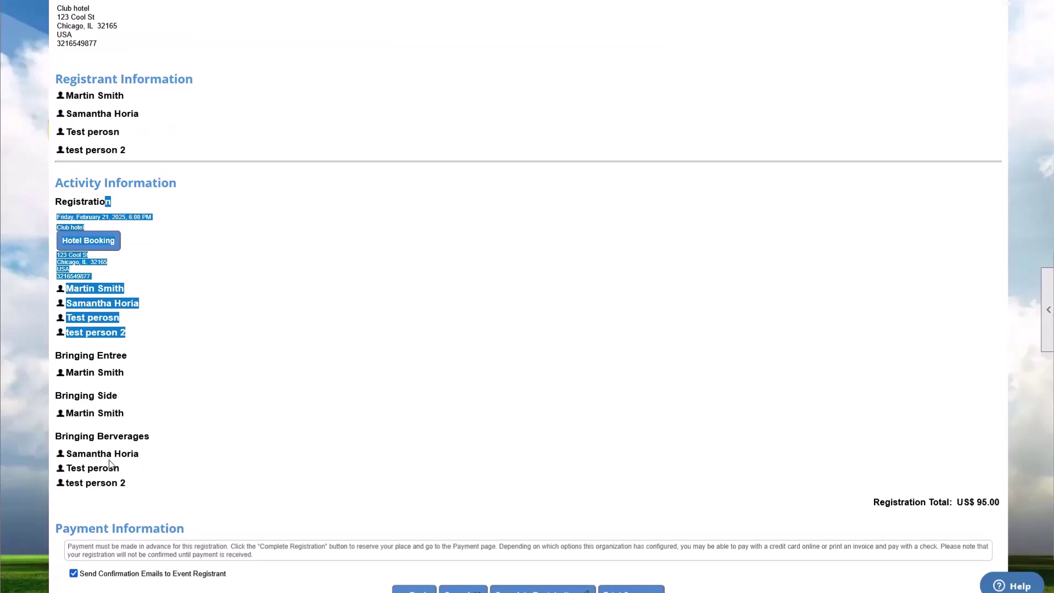
{"action": "left_click", "coordinate": [249, 434]}
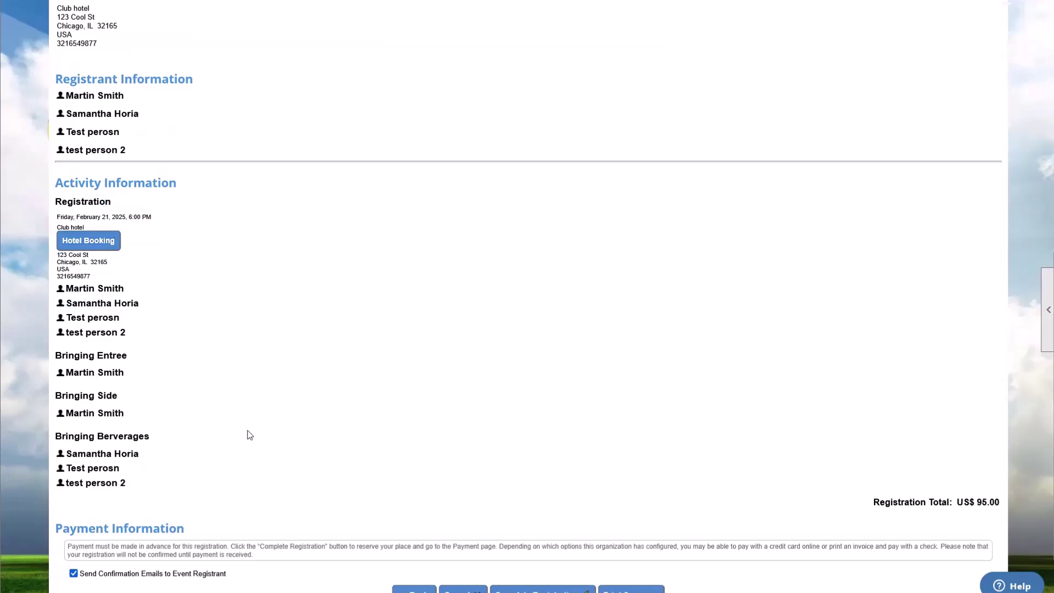
Step: Complete the registration with its added guests, accept cancelling and replacing the original transaction, and dismiss the saved-registration message
{"action": "left_click_drag", "start_coordinate": [975, 504], "coordinate": [871, 508]}
{"action": "left_click", "coordinate": [997, 504]}
{"action": "left_click", "coordinate": [870, 509]}
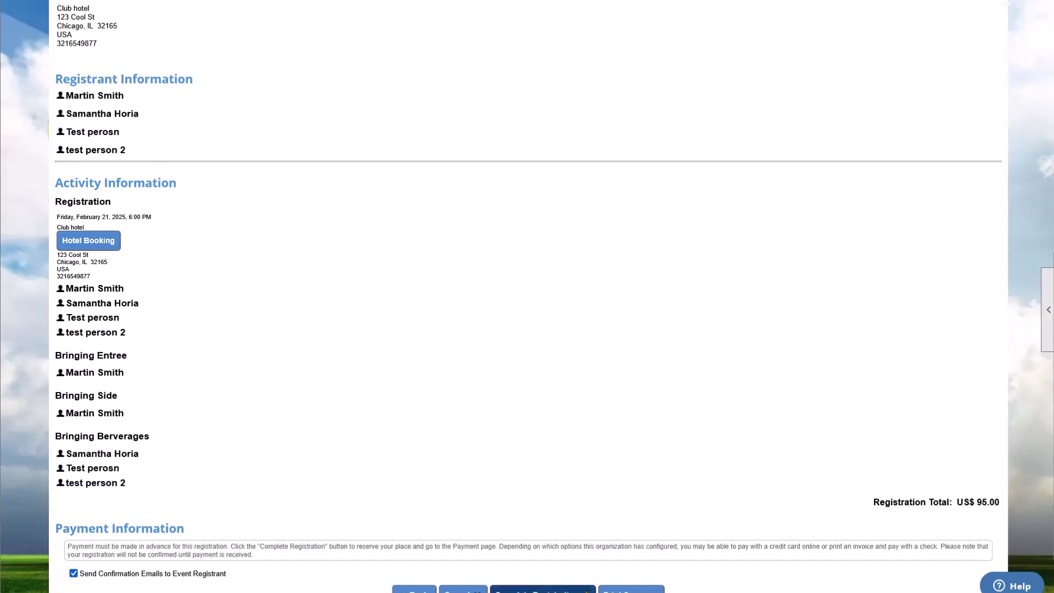
{"action": "left_click", "coordinate": [540, 589]}
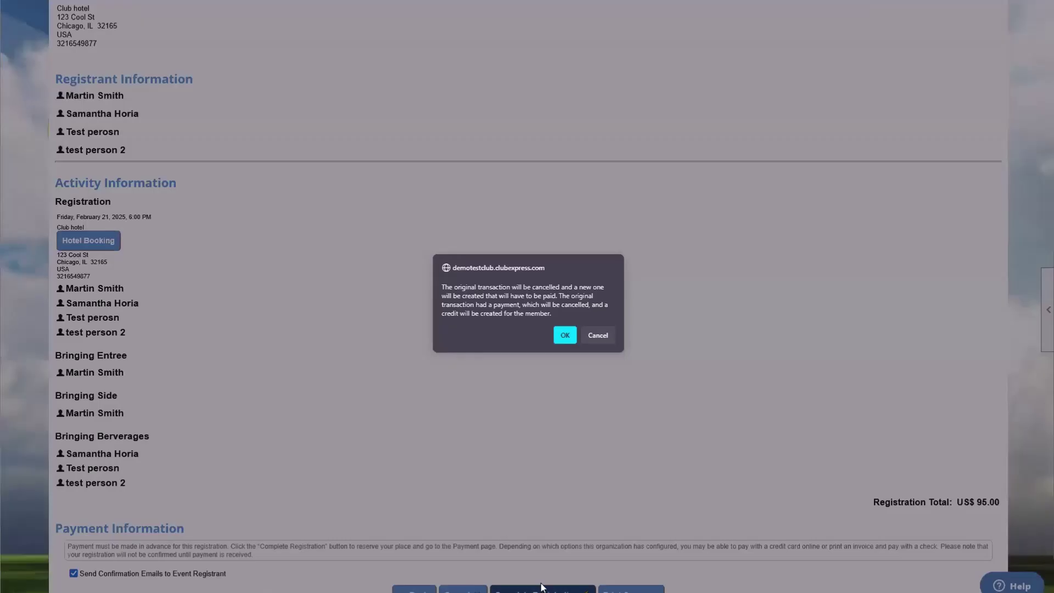
{"action": "left_click", "coordinate": [565, 336]}
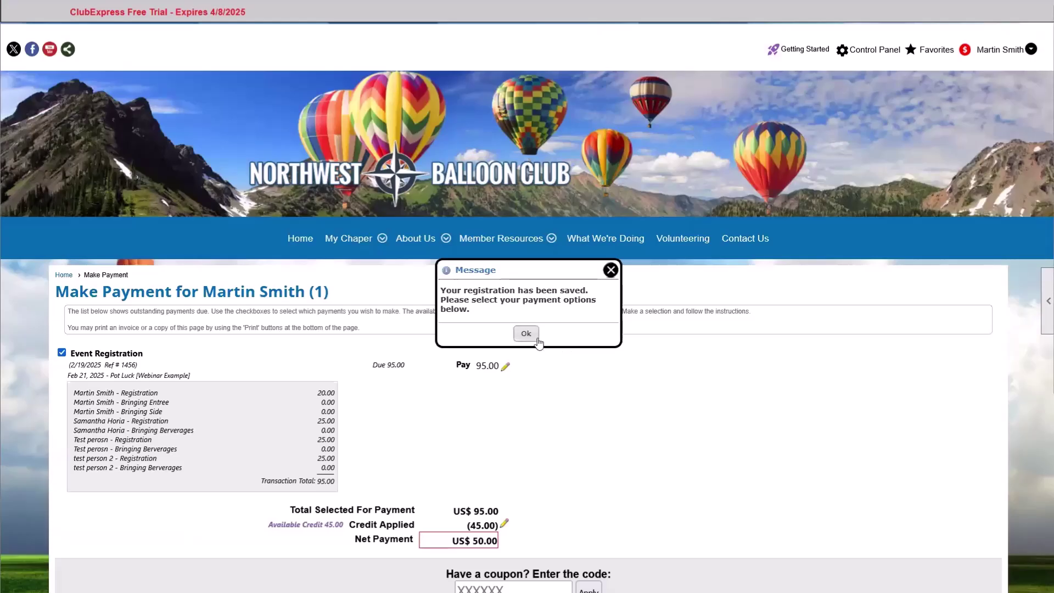
{"action": "left_click", "coordinate": [547, 352]}
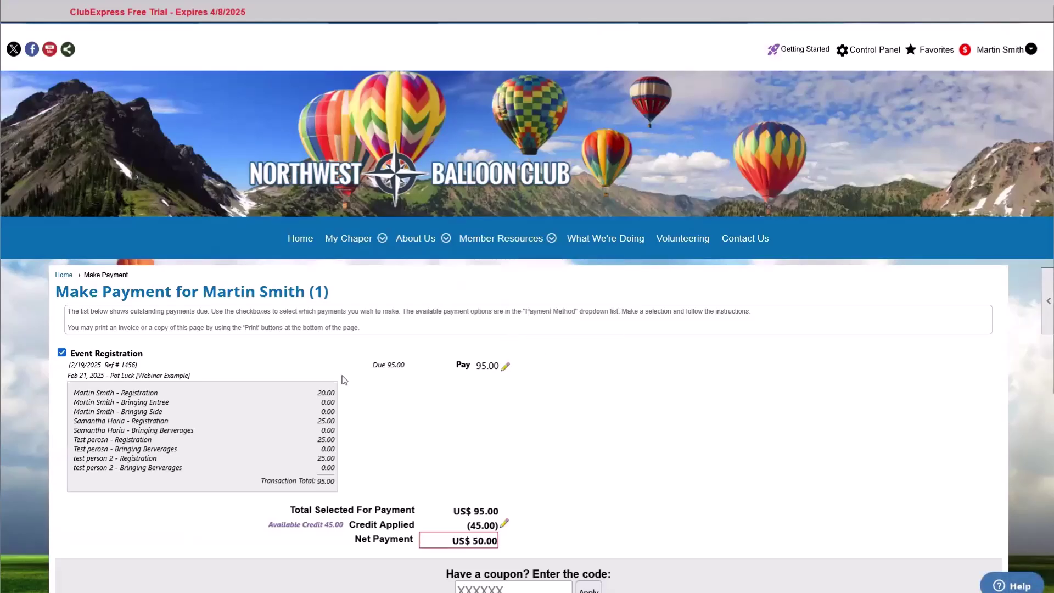
Step: Review the available credit, the credit applied and the net payment for the updated Pot Luck registration
{"action": "scroll", "coordinate": [344, 380], "scroll_direction": "down", "scroll_amount": 3}
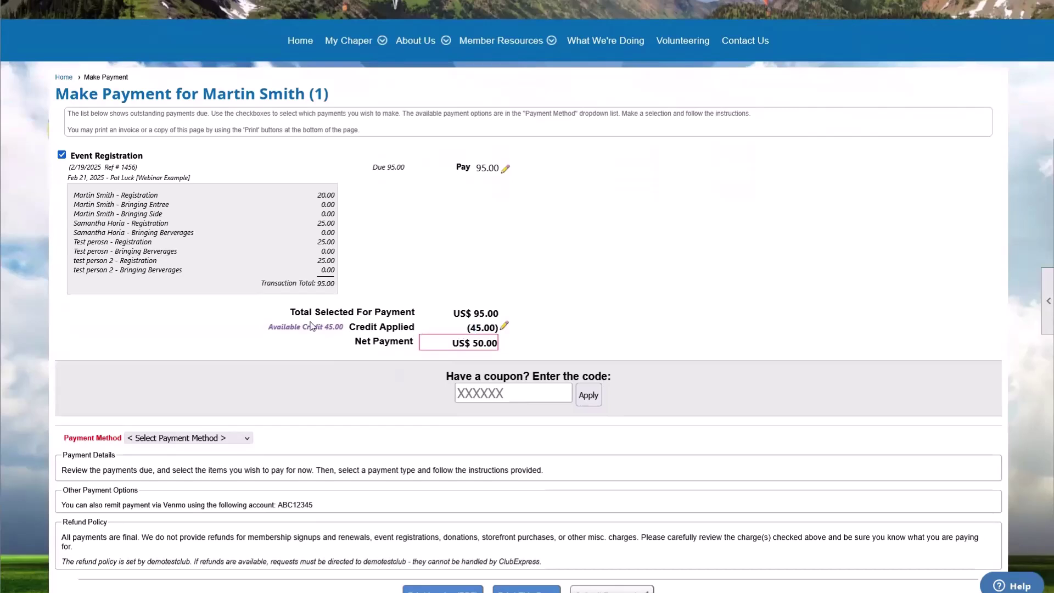
{"action": "left_click_drag", "start_coordinate": [269, 328], "coordinate": [379, 329]}
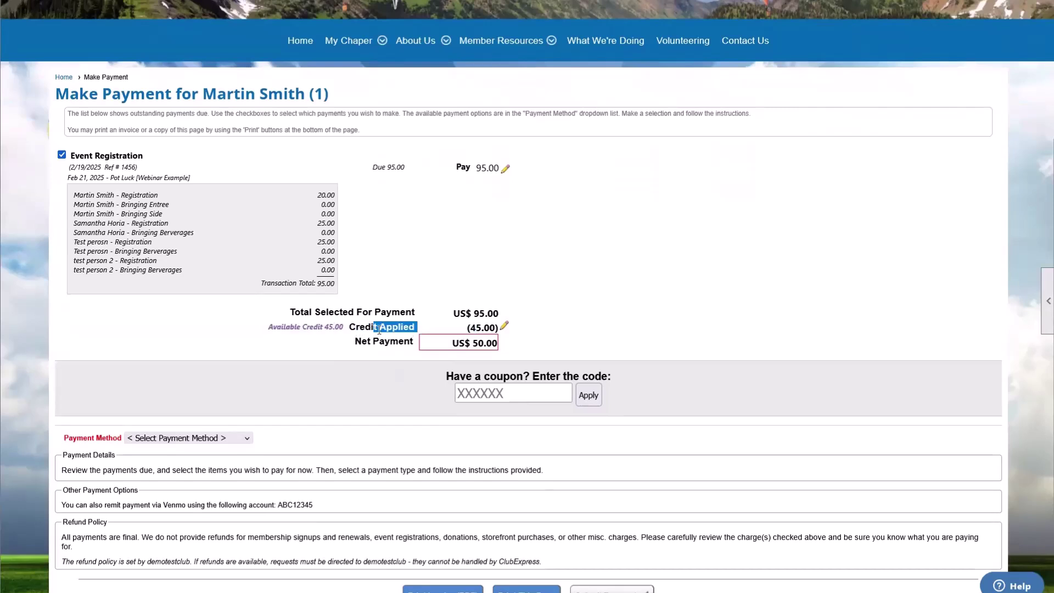
{"action": "left_click", "coordinate": [470, 327]}
{"action": "left_click_drag", "start_coordinate": [470, 329], "coordinate": [503, 347]}
{"action": "left_click", "coordinate": [494, 328]}
{"action": "left_click", "coordinate": [503, 348]}
{"action": "scroll", "coordinate": [465, 341], "scroll_direction": "down", "scroll_amount": 1}
Step: Choose Received Check as the payment method and record the check payment for the remaining balance
{"action": "left_click", "coordinate": [199, 374]}
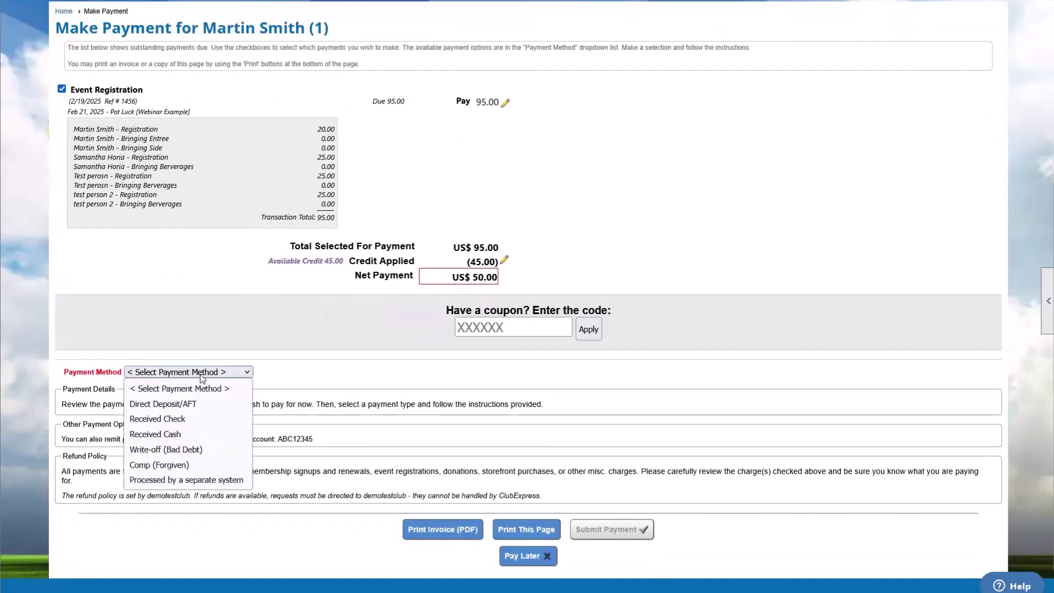
{"action": "left_click", "coordinate": [186, 419]}
{"action": "left_click_drag", "start_coordinate": [465, 277], "coordinate": [492, 276]}
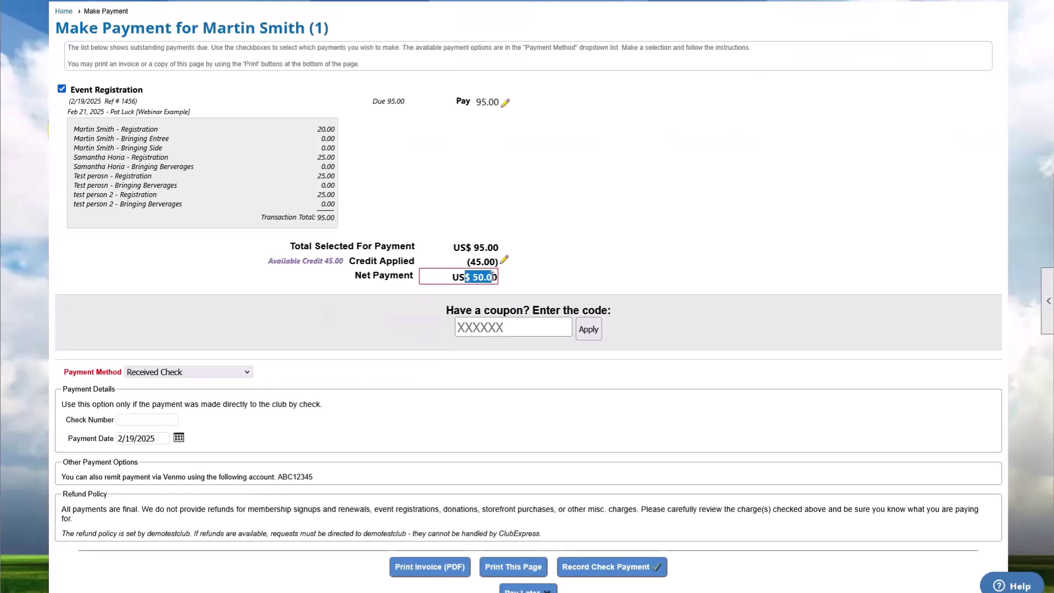
{"action": "left_click", "coordinate": [492, 276]}
{"action": "left_click", "coordinate": [597, 568]}
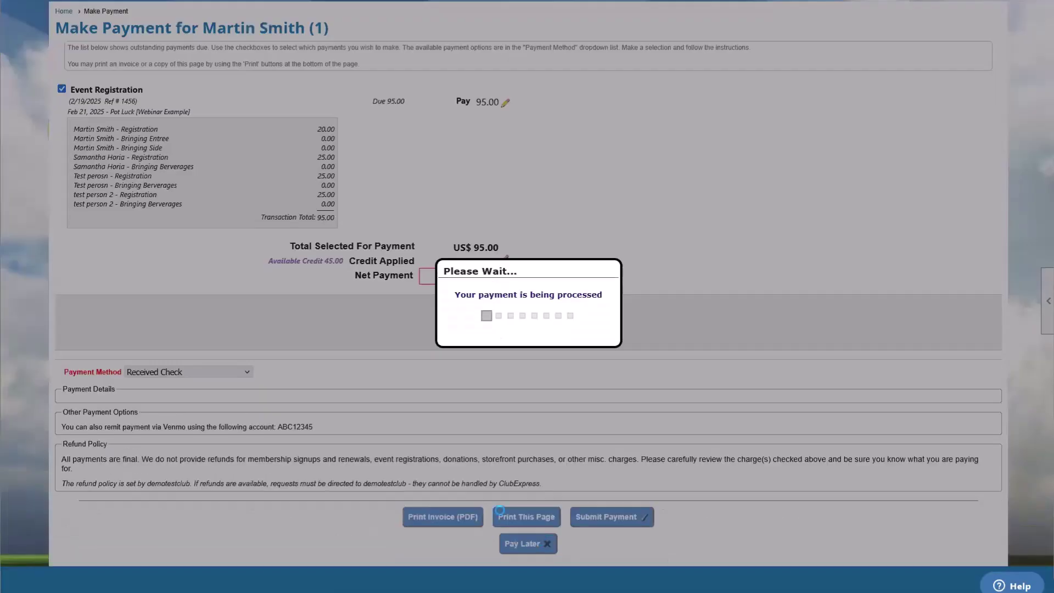
Step: Close the payment receipt and check the payment status of the Pot Luck registrations in the Registration Manager
{"action": "scroll", "coordinate": [548, 355], "scroll_direction": "down", "scroll_amount": 2}
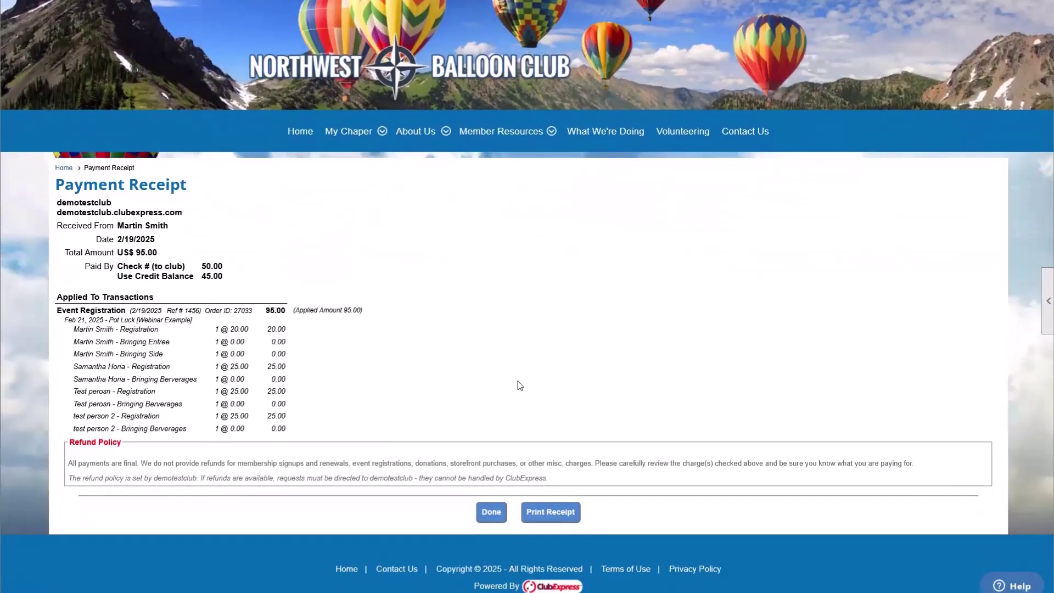
{"action": "left_click", "coordinate": [500, 510]}
{"action": "scroll", "coordinate": [271, 411], "scroll_direction": "down", "scroll_amount": 2}
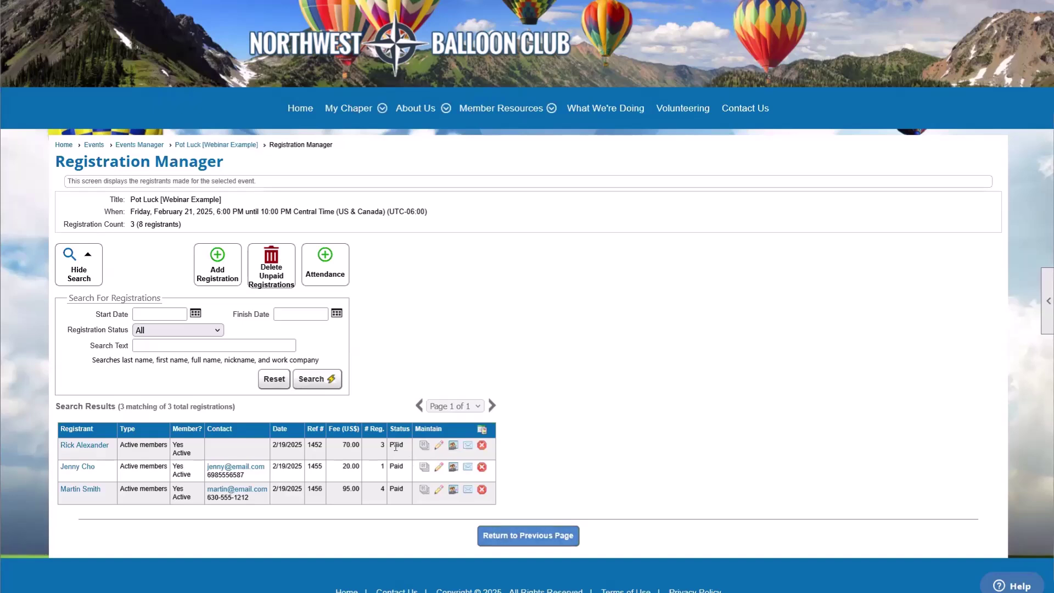
{"action": "left_click_drag", "start_coordinate": [394, 445], "coordinate": [404, 472]}
{"action": "left_click_drag", "start_coordinate": [394, 488], "coordinate": [405, 491]}
{"action": "left_click", "coordinate": [406, 492]}
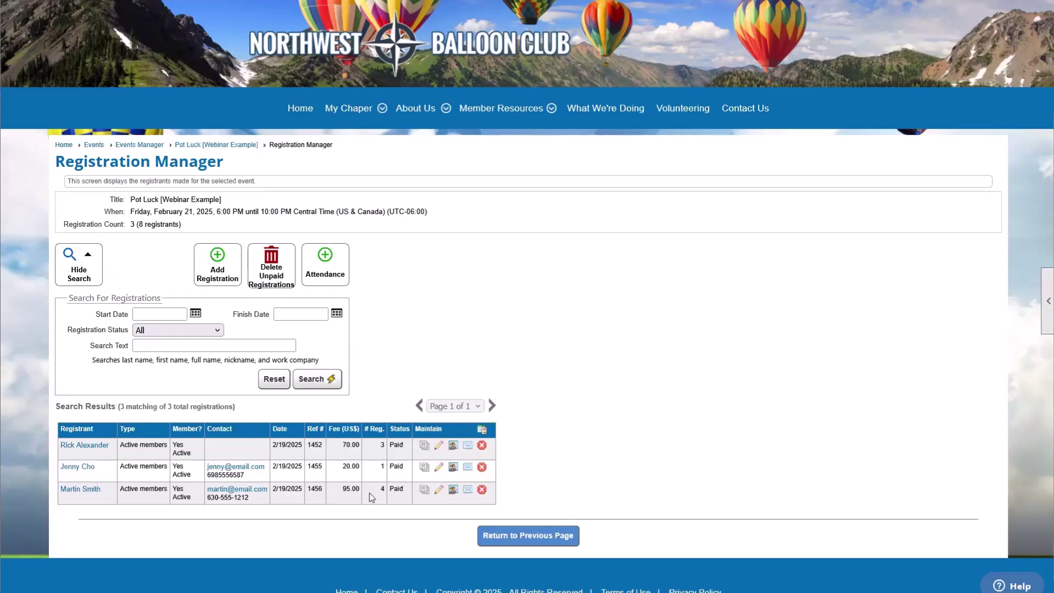
Step: Edit the first listed registration without adding registrants, and delete Non-Member Guest 2 from it
{"action": "left_click", "coordinate": [439, 446]}
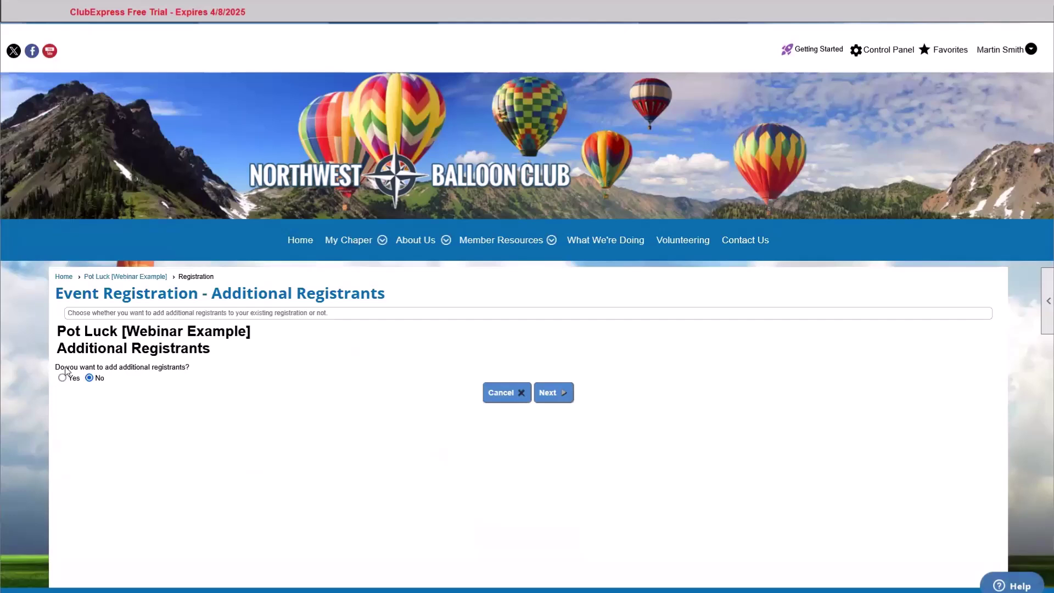
{"action": "left_click", "coordinate": [566, 394]}
{"action": "scroll", "coordinate": [428, 394], "scroll_direction": "down", "scroll_amount": 1}
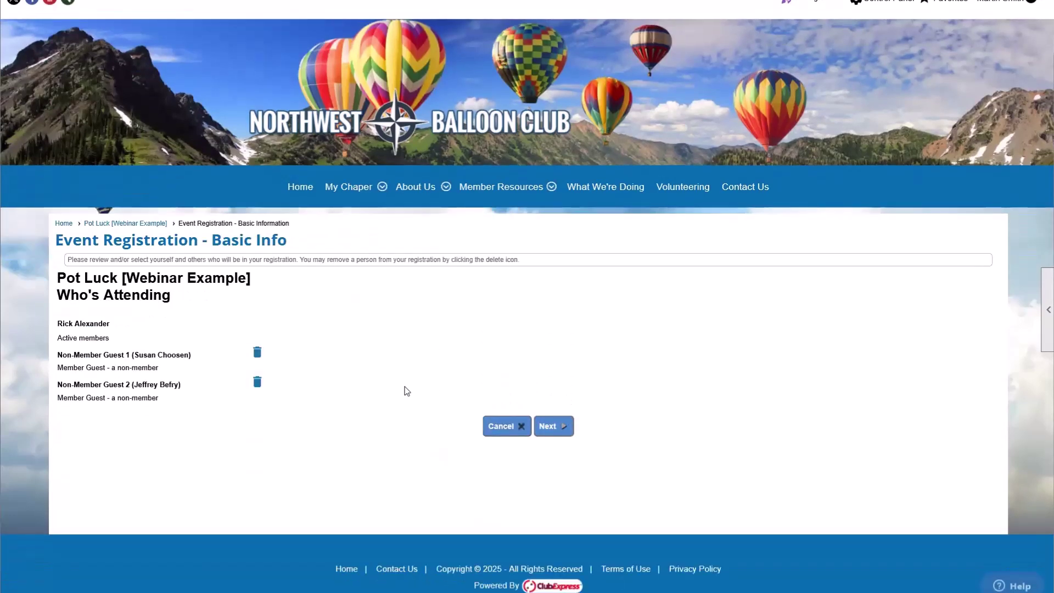
{"action": "left_click", "coordinate": [257, 383]}
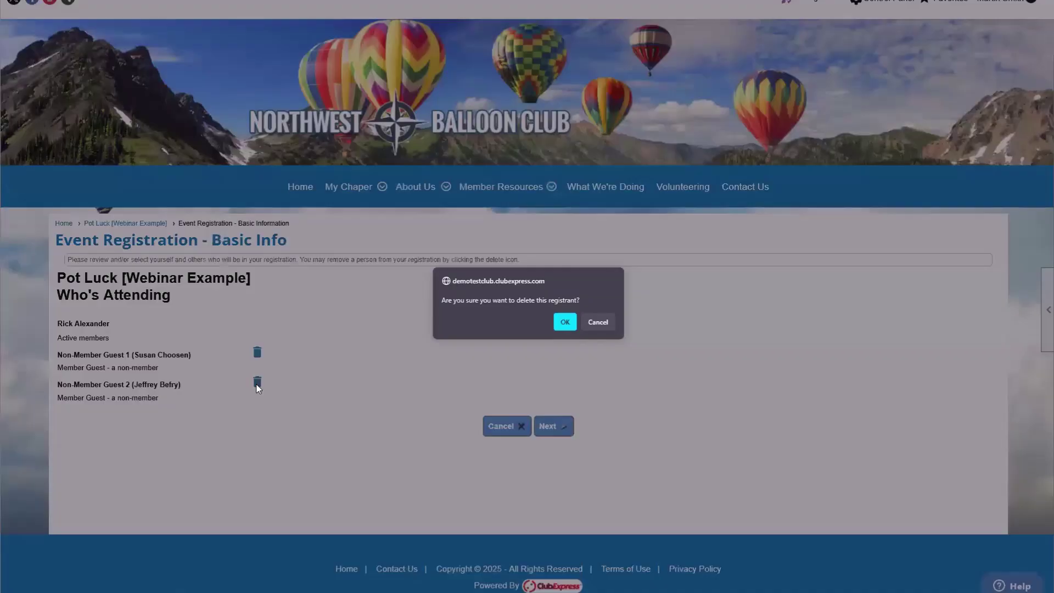
{"action": "left_click", "coordinate": [565, 322]}
{"action": "left_click", "coordinate": [562, 442]}
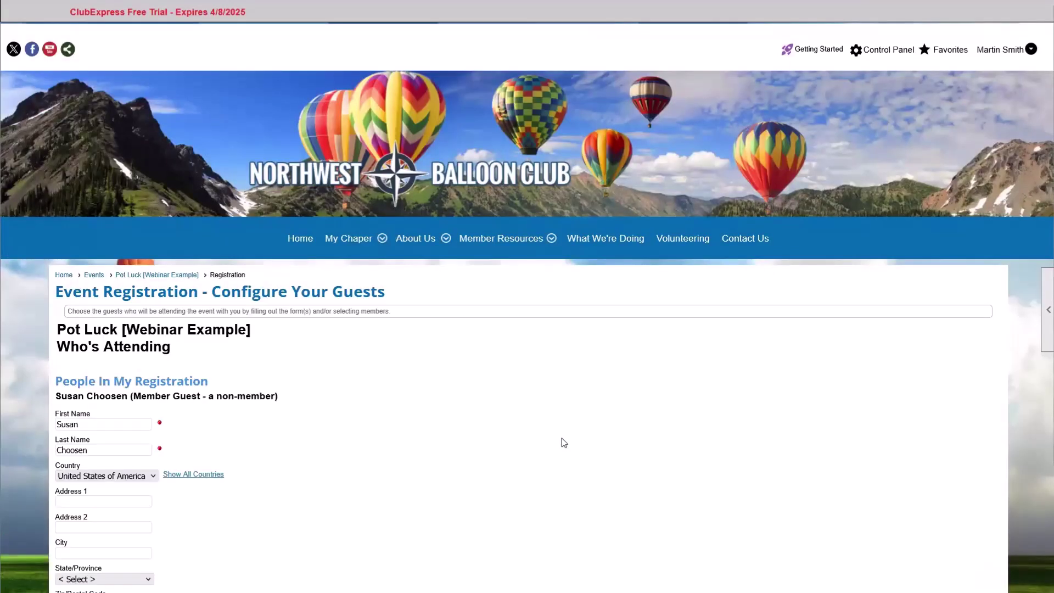
Step: Keep the remaining guest's details, the activity items and the dietary answers as they are, and continue to the registration summary
{"action": "scroll", "coordinate": [561, 438], "scroll_direction": "down", "scroll_amount": 2}
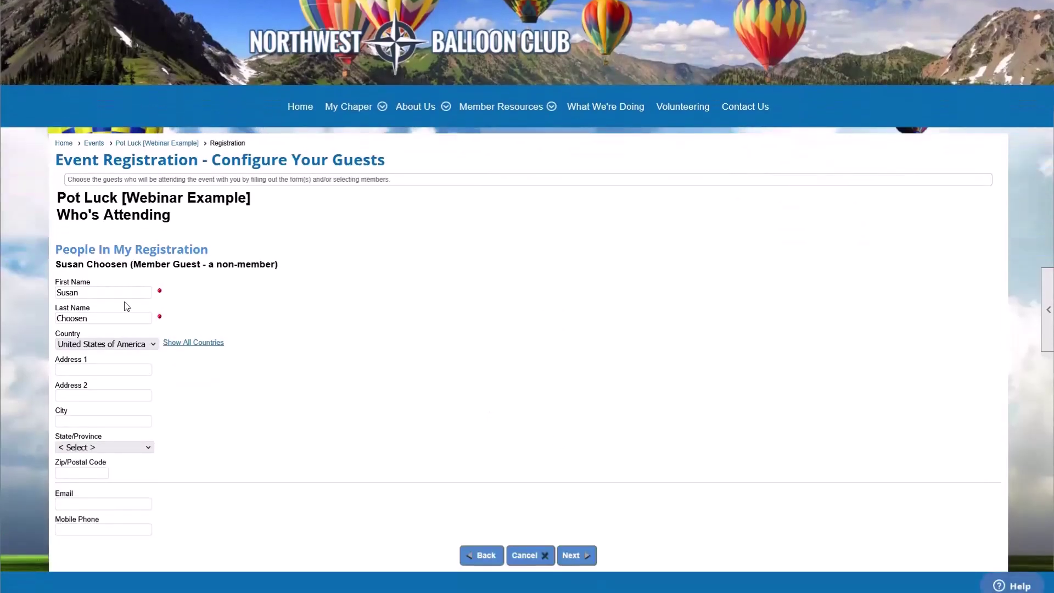
{"action": "left_click", "coordinate": [583, 556]}
{"action": "scroll", "coordinate": [582, 553], "scroll_direction": "down", "scroll_amount": 3}
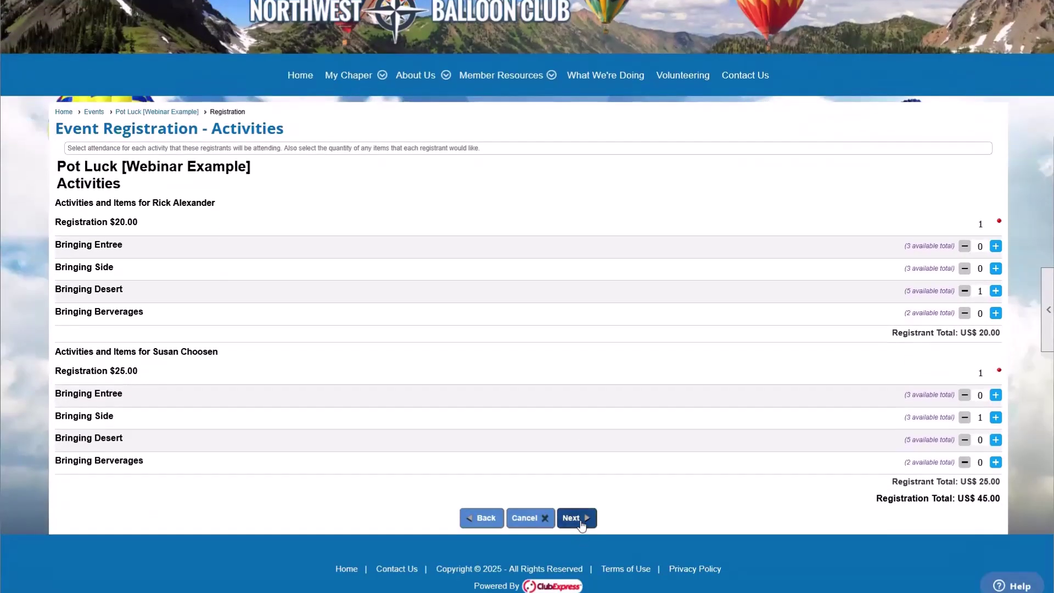
{"action": "left_click", "coordinate": [578, 517]}
{"action": "scroll", "coordinate": [572, 502], "scroll_direction": "down", "scroll_amount": 5}
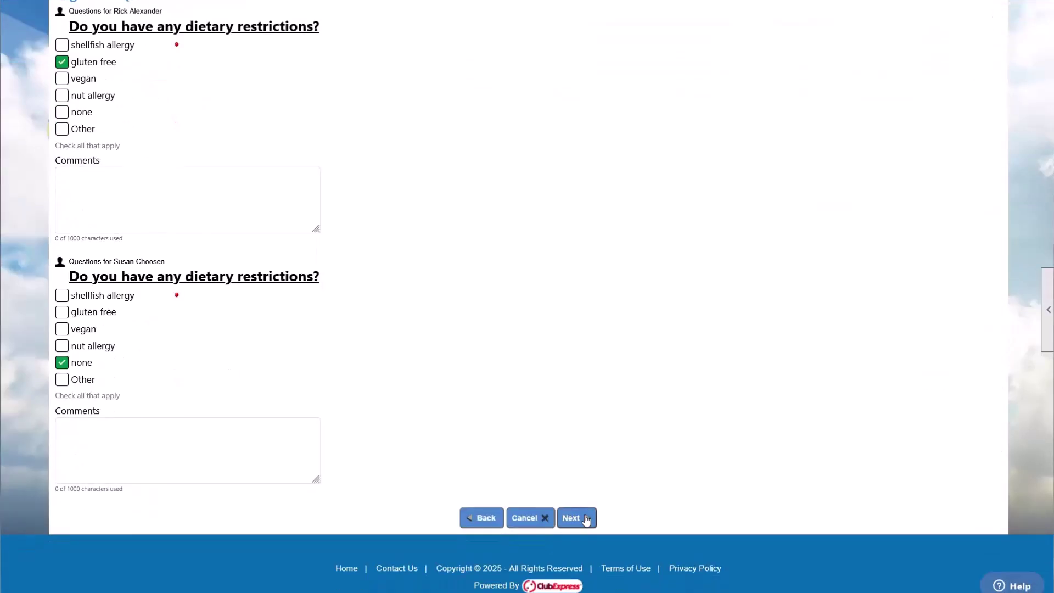
{"action": "left_click", "coordinate": [581, 516]}
{"action": "scroll", "coordinate": [581, 504], "scroll_direction": "down", "scroll_amount": 3}
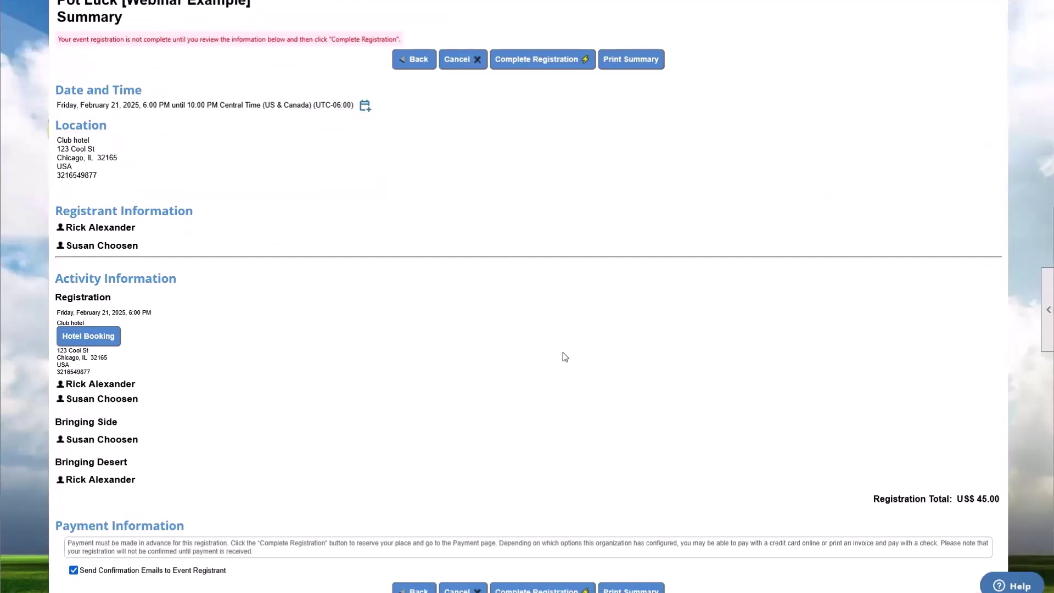
Step: Turn off sending confirmation emails to the event registrant in the registration summary
{"action": "left_click", "coordinate": [532, 64]}
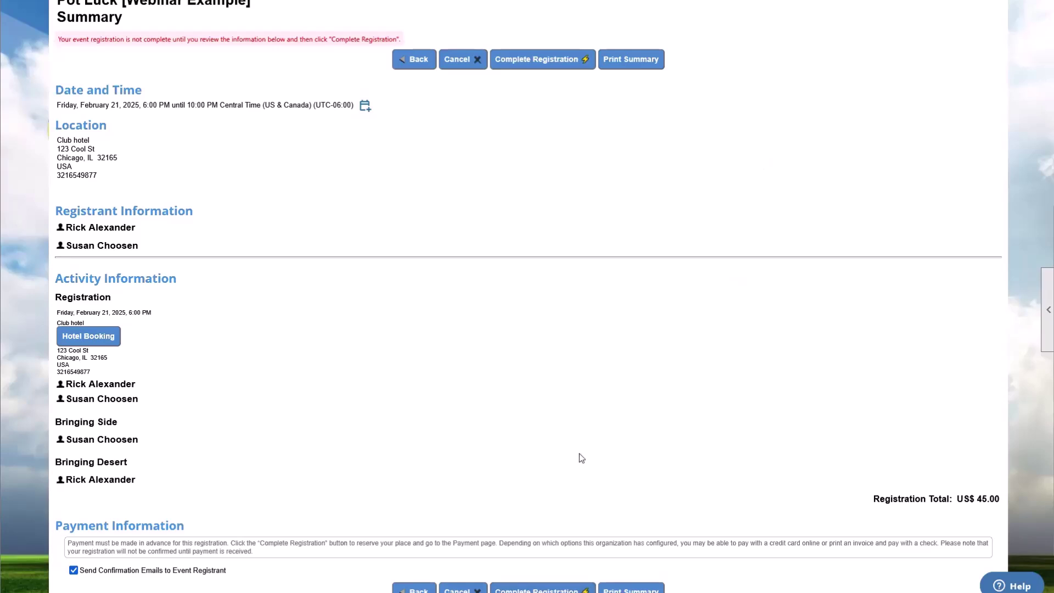
{"action": "scroll", "coordinate": [560, 453], "scroll_direction": "down", "scroll_amount": 1}
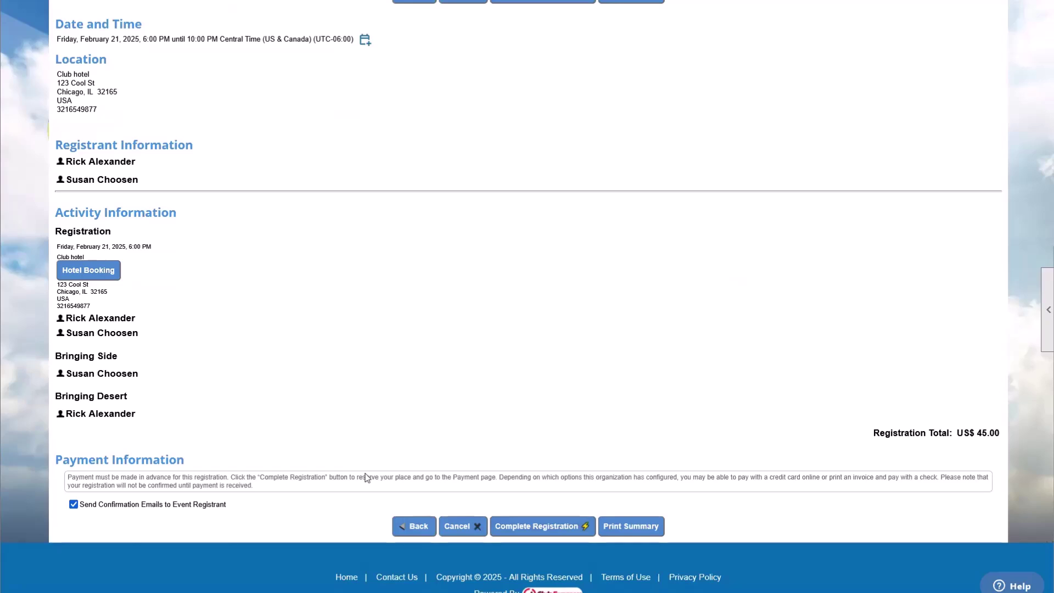
{"action": "left_click_drag", "start_coordinate": [224, 504], "coordinate": [88, 508]}
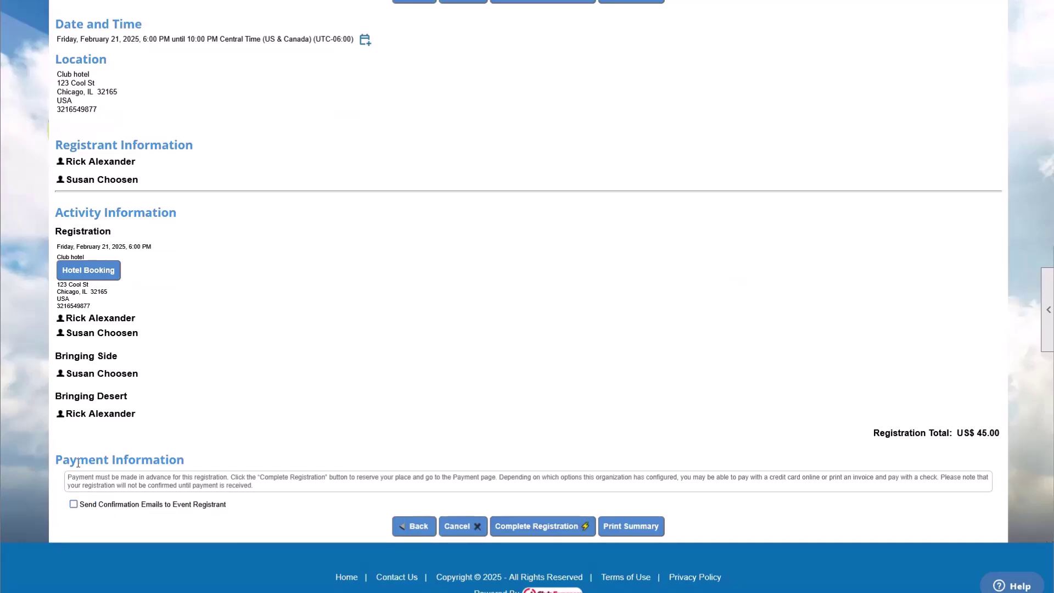
{"action": "left_click", "coordinate": [73, 503]}
{"action": "left_click_drag", "start_coordinate": [89, 505], "coordinate": [230, 504]}
{"action": "left_click", "coordinate": [231, 505]}
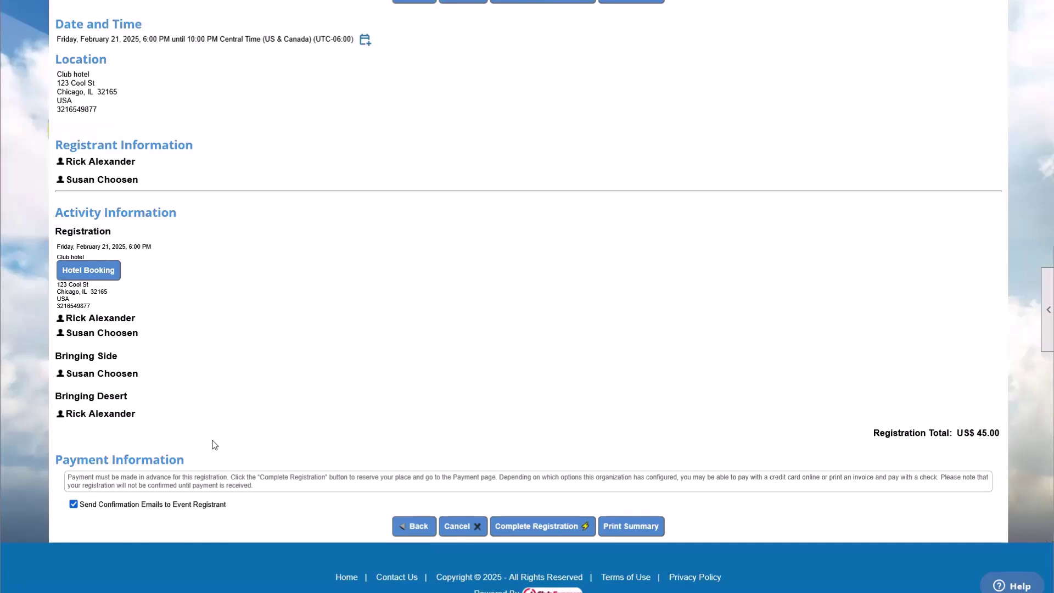
{"action": "left_click", "coordinate": [74, 504]}
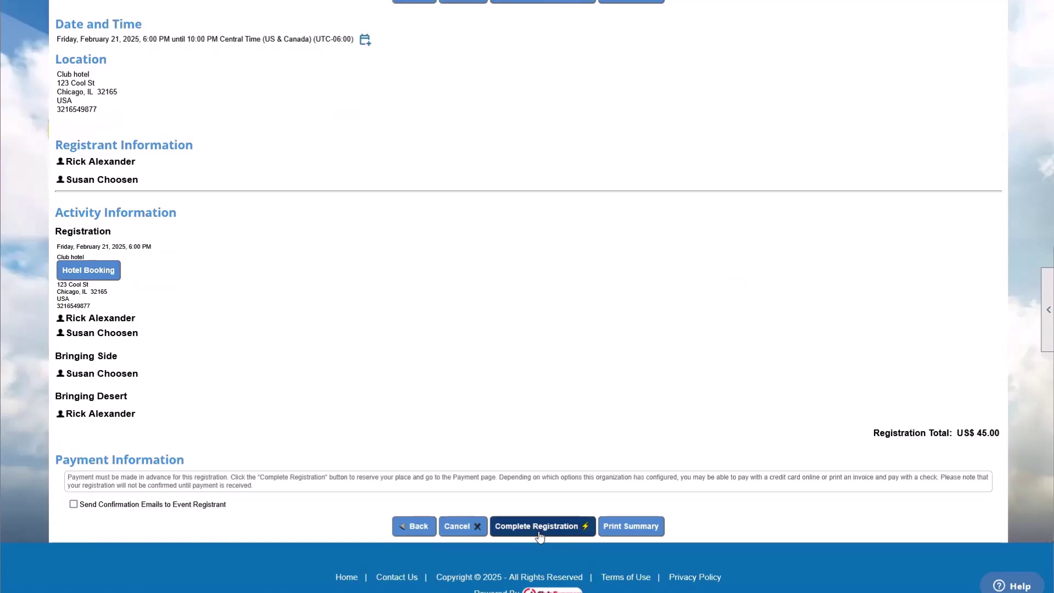
Step: Complete the reduced registration, accepting the replacement of its paid transaction with a member credit, and dismiss the confirmation message
{"action": "left_click", "coordinate": [540, 536]}
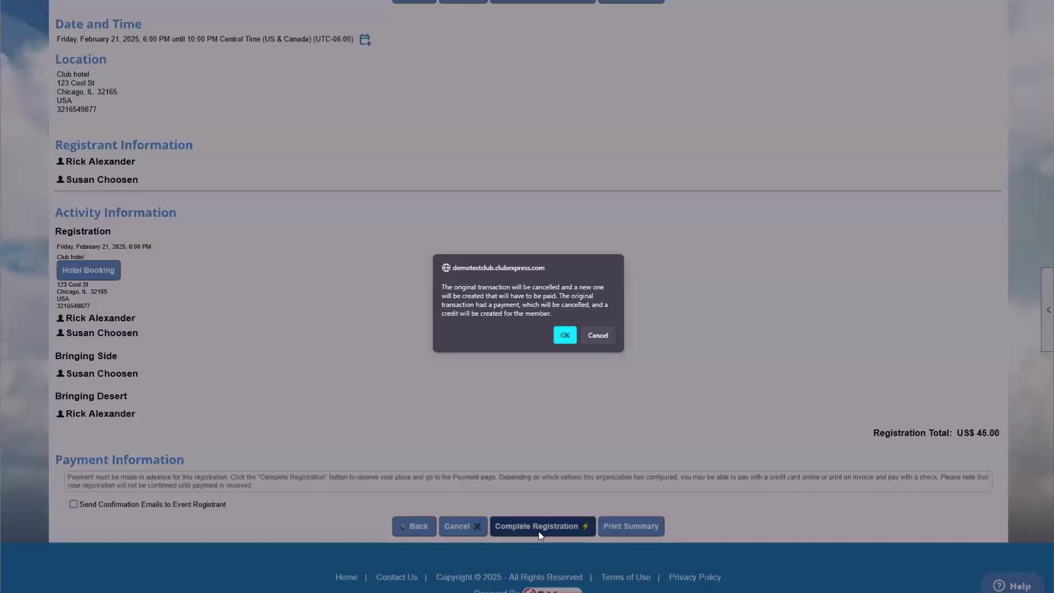
{"action": "left_click", "coordinate": [563, 338]}
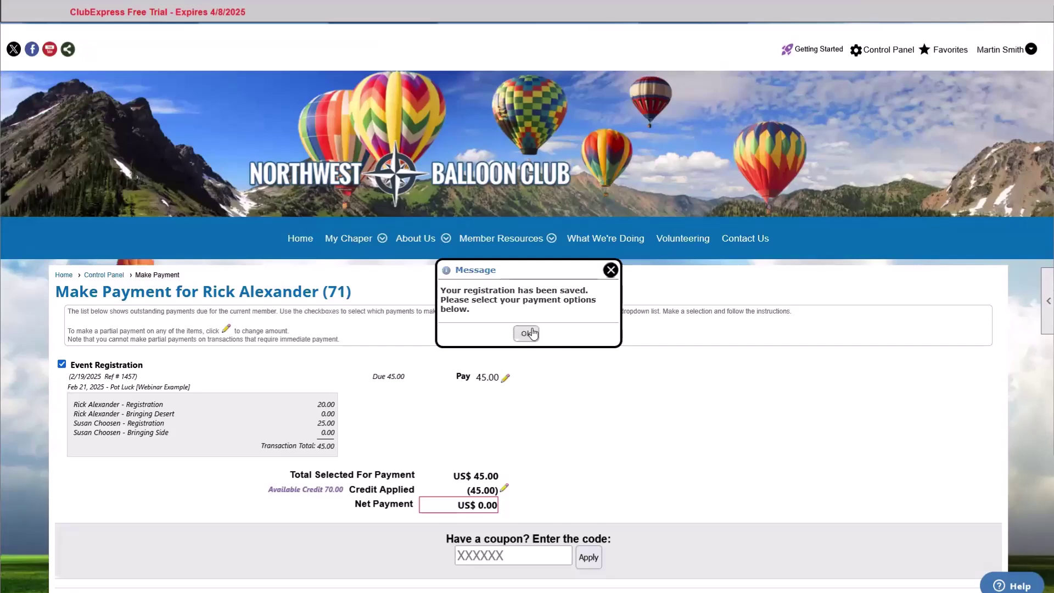
{"action": "left_click", "coordinate": [532, 333]}
Step: Examine how the member's available credit is applied to the reduced registration's total
{"action": "scroll", "coordinate": [527, 420], "scroll_direction": "down", "scroll_amount": 3}
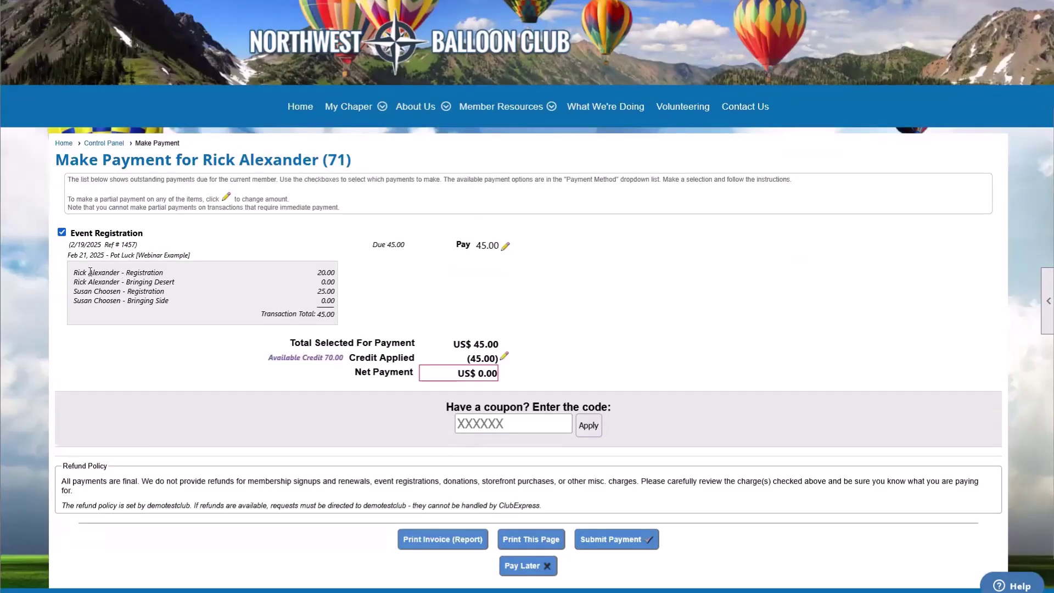
{"action": "left_click_drag", "start_coordinate": [345, 358], "coordinate": [270, 365]}
{"action": "left_click", "coordinate": [267, 304]}
{"action": "left_click_drag", "start_coordinate": [357, 360], "coordinate": [499, 360]}
{"action": "left_click_drag", "start_coordinate": [499, 358], "coordinate": [340, 360]}
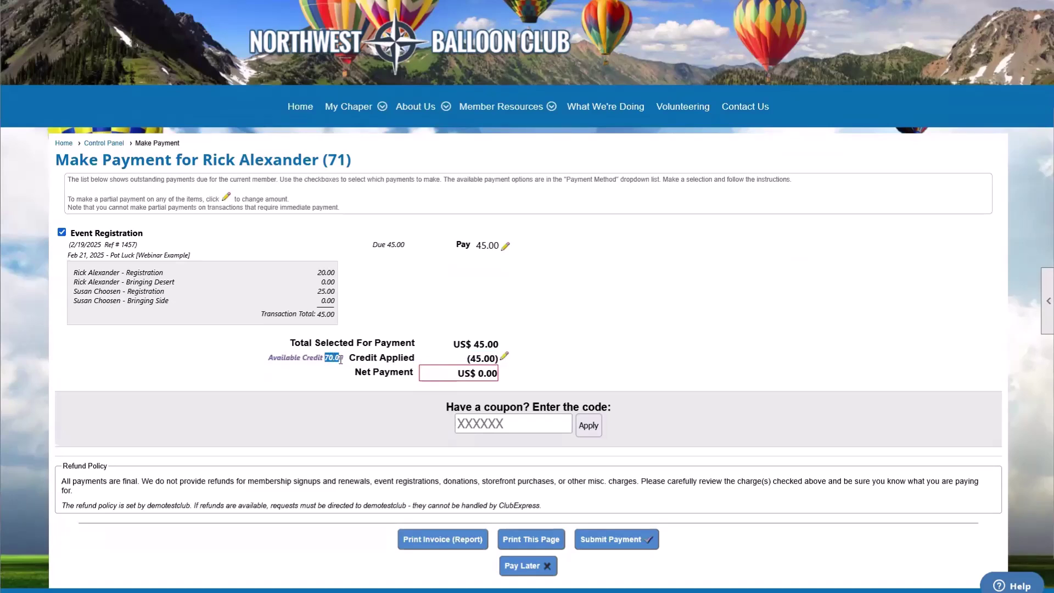
{"action": "triple_click", "coordinate": [315, 276]}
{"action": "left_click", "coordinate": [350, 320]}
{"action": "left_click_drag", "start_coordinate": [436, 374], "coordinate": [496, 360]}
{"action": "left_click", "coordinate": [469, 359]}
{"action": "left_click_drag", "start_coordinate": [346, 358], "coordinate": [269, 357]}
{"action": "left_click", "coordinate": [334, 359]}
{"action": "left_click_drag", "start_coordinate": [341, 378], "coordinate": [390, 374]}
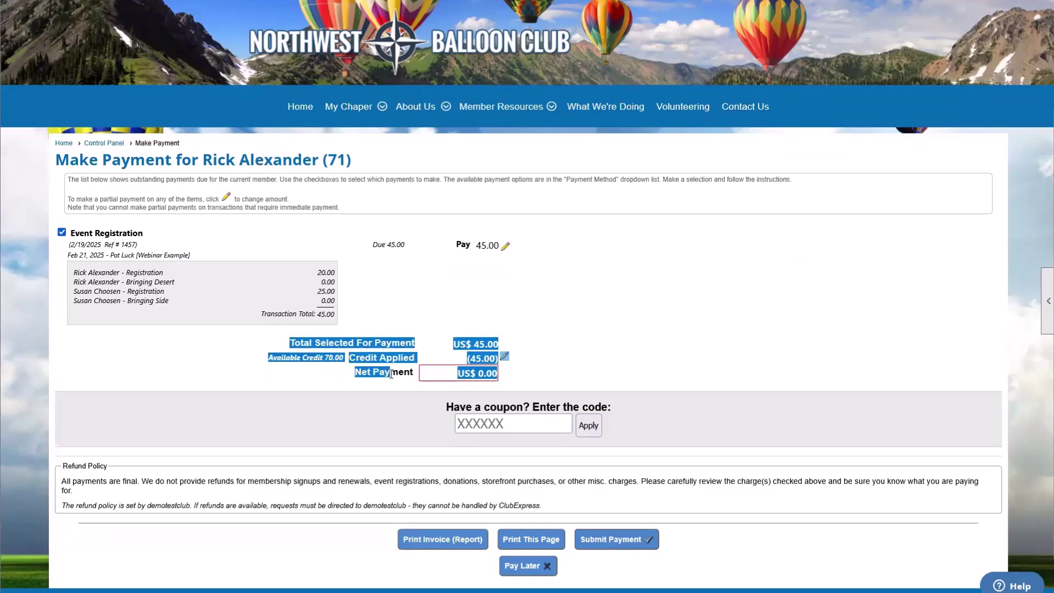
{"action": "left_click", "coordinate": [400, 377]}
Step: Check the net payment and applied credit, and submit the payment using the member's credit
{"action": "left_click_drag", "start_coordinate": [466, 373], "coordinate": [499, 374]}
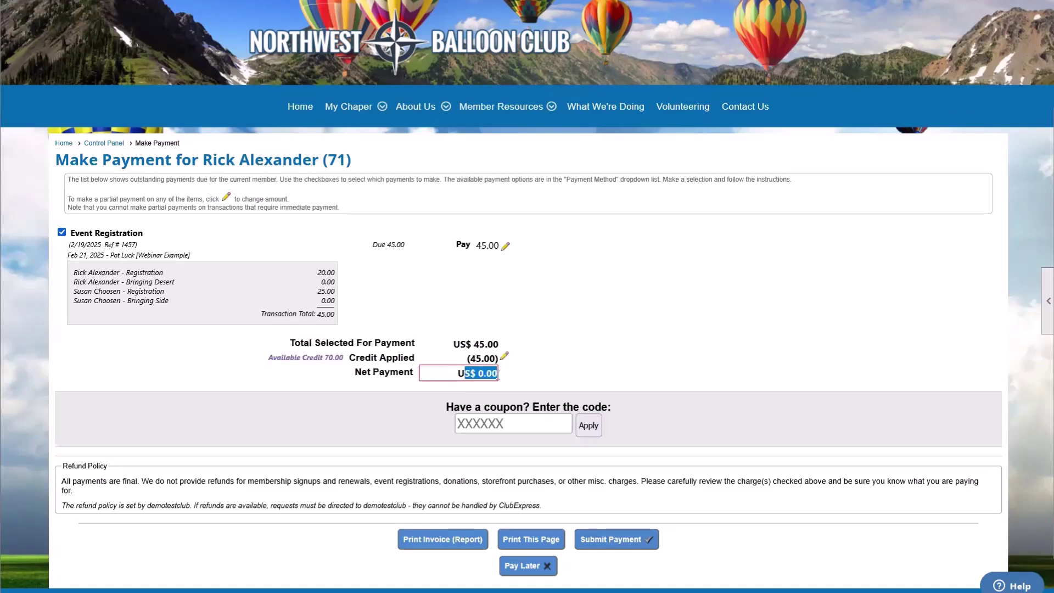
{"action": "left_click_drag", "start_coordinate": [351, 358], "coordinate": [485, 359]}
{"action": "left_click", "coordinate": [485, 359]}
{"action": "left_click", "coordinate": [610, 539]}
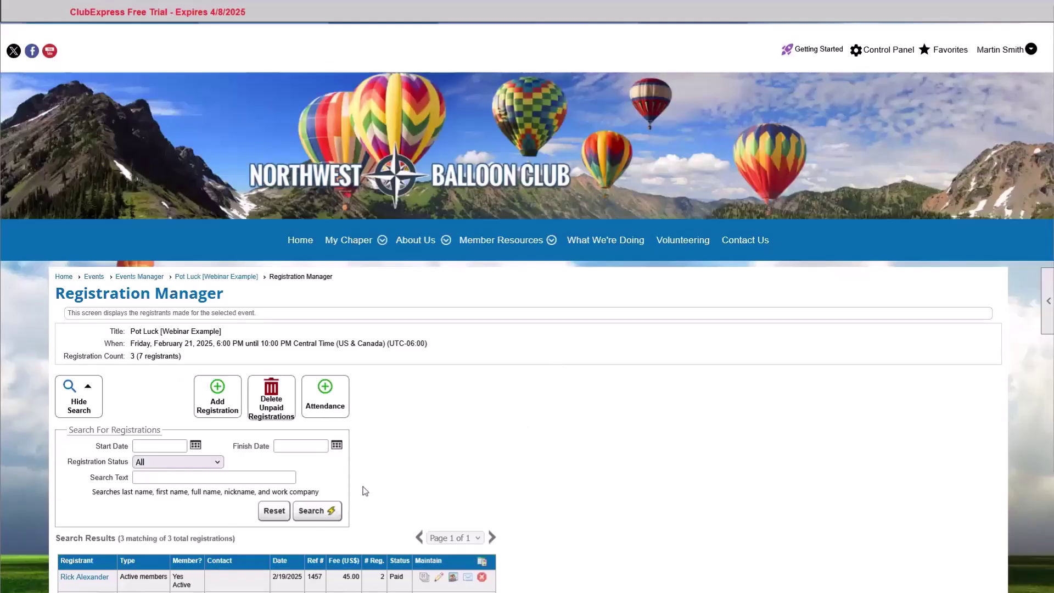
Step: Open the first listed registrant's member profile and display the member's event history
{"action": "scroll", "coordinate": [365, 490], "scroll_direction": "down", "scroll_amount": 3}
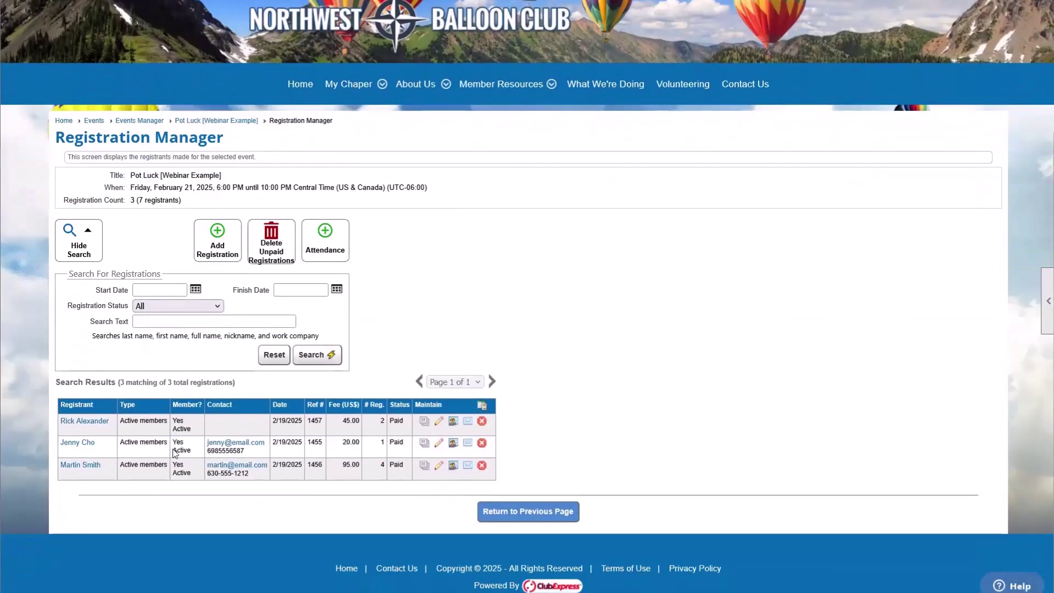
{"action": "left_click", "coordinate": [92, 426]}
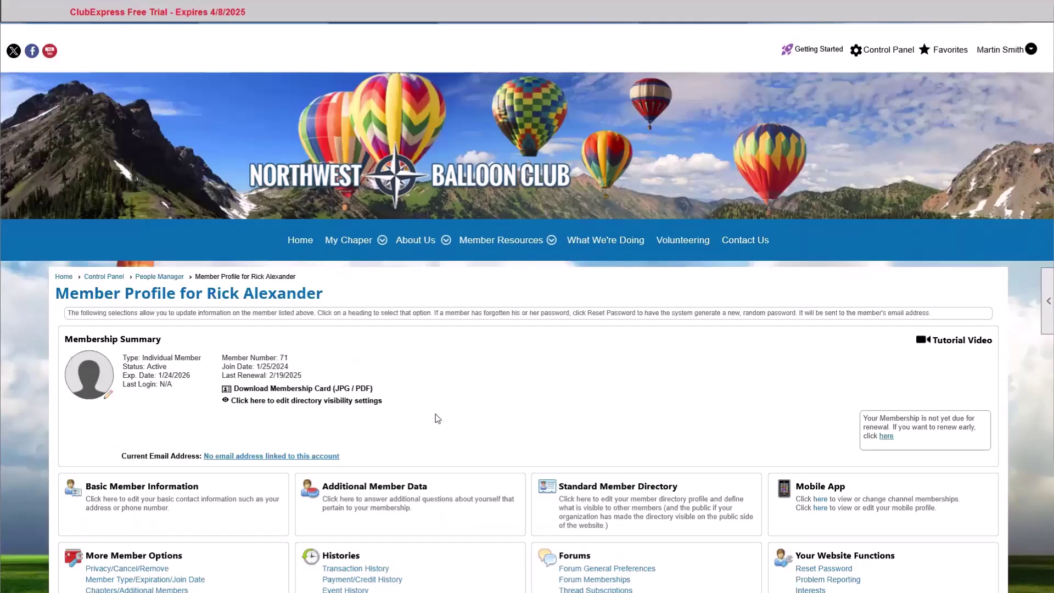
{"action": "scroll", "coordinate": [438, 419], "scroll_direction": "down", "scroll_amount": 3}
{"action": "left_click", "coordinate": [345, 463]}
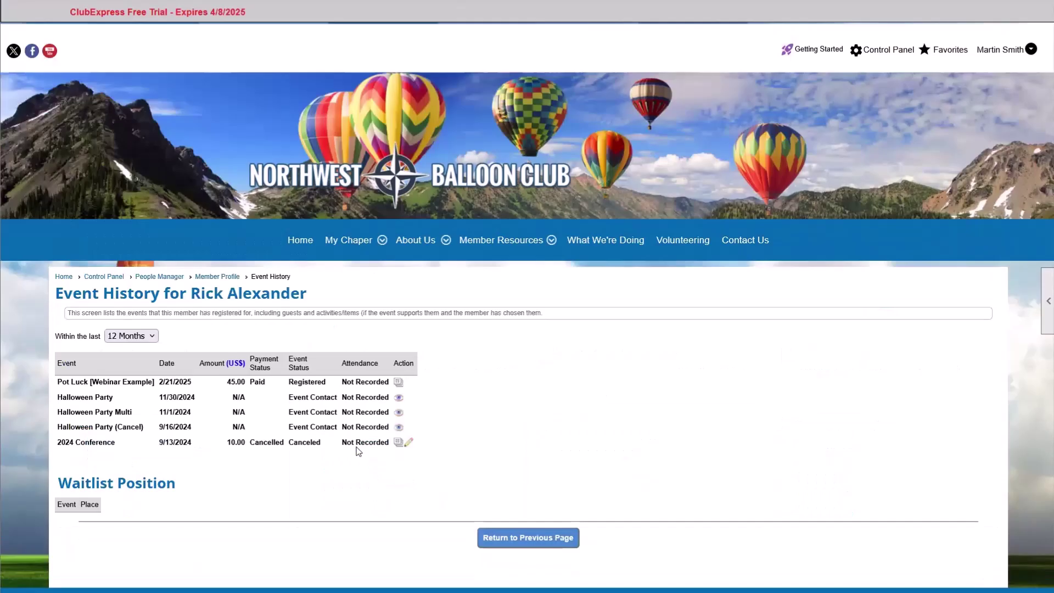
Step: Return from the event history to the member profile and display the member's payment and credit history
{"action": "scroll", "coordinate": [358, 451], "scroll_direction": "down", "scroll_amount": 1}
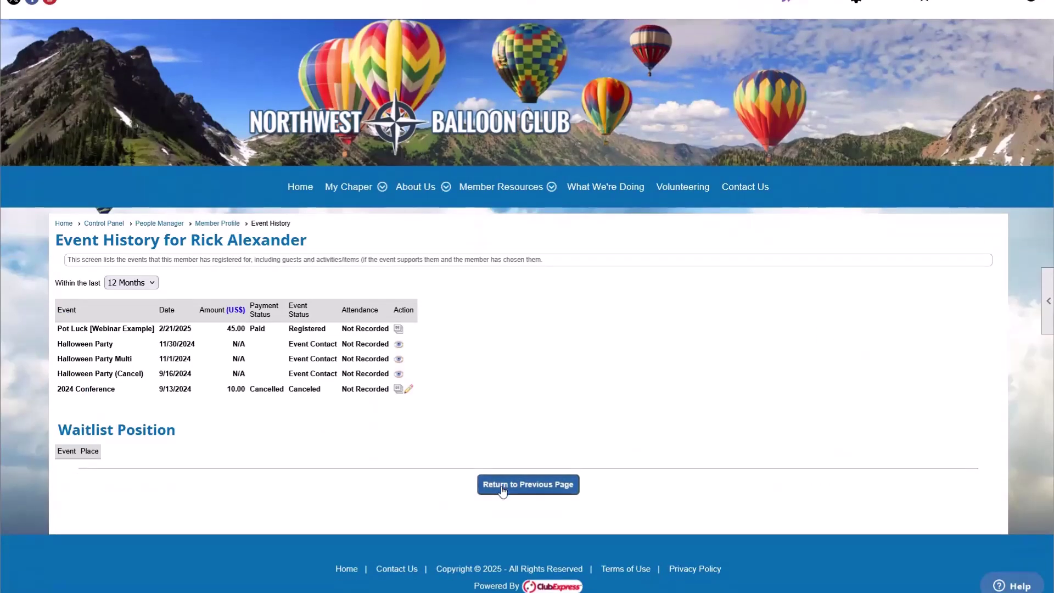
{"action": "left_click", "coordinate": [503, 486]}
{"action": "scroll", "coordinate": [379, 521], "scroll_direction": "down", "scroll_amount": 1}
{"action": "left_click", "coordinate": [379, 516]}
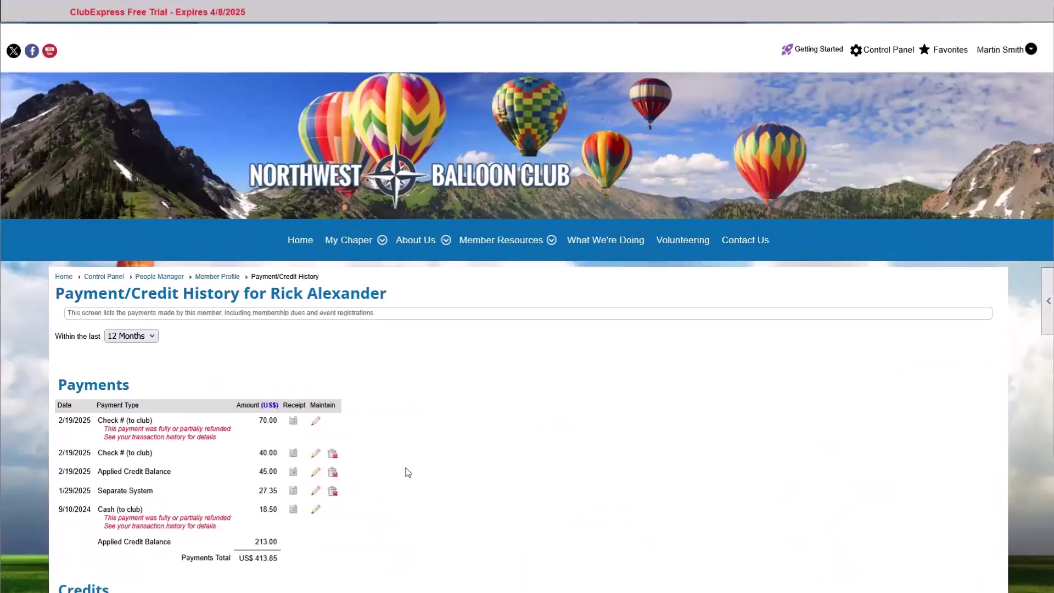
Step: Examine the total credit balance and the status, amount and balance of the 02/19/2025 canceled-transaction credit
{"action": "scroll", "coordinate": [408, 473], "scroll_direction": "down", "scroll_amount": 3}
{"action": "left_click_drag", "start_coordinate": [366, 478], "coordinate": [401, 479]}
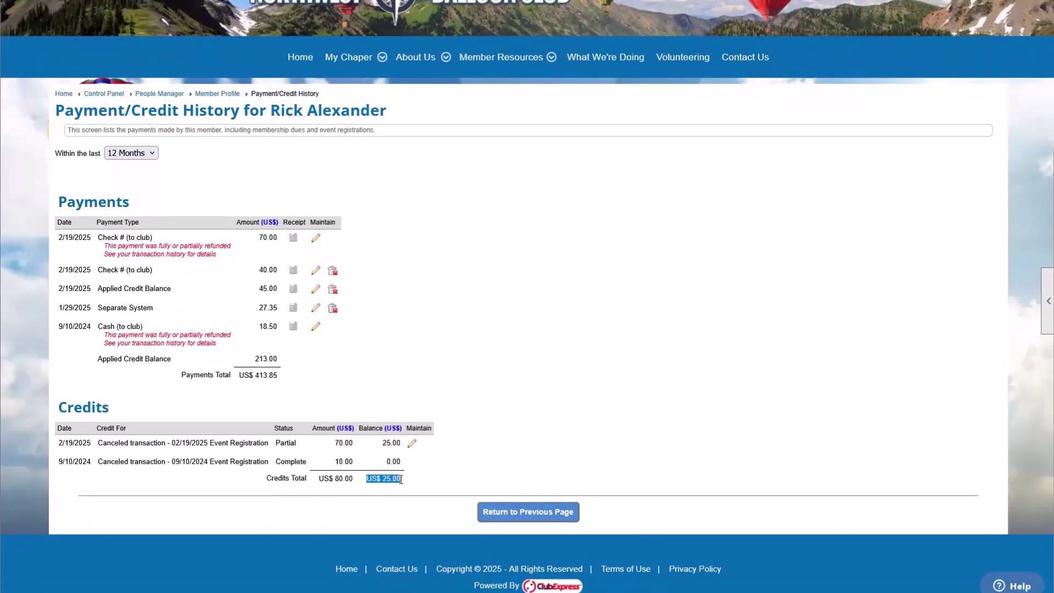
{"action": "left_click", "coordinate": [401, 479]}
{"action": "left_click_drag", "start_coordinate": [124, 444], "coordinate": [254, 447]}
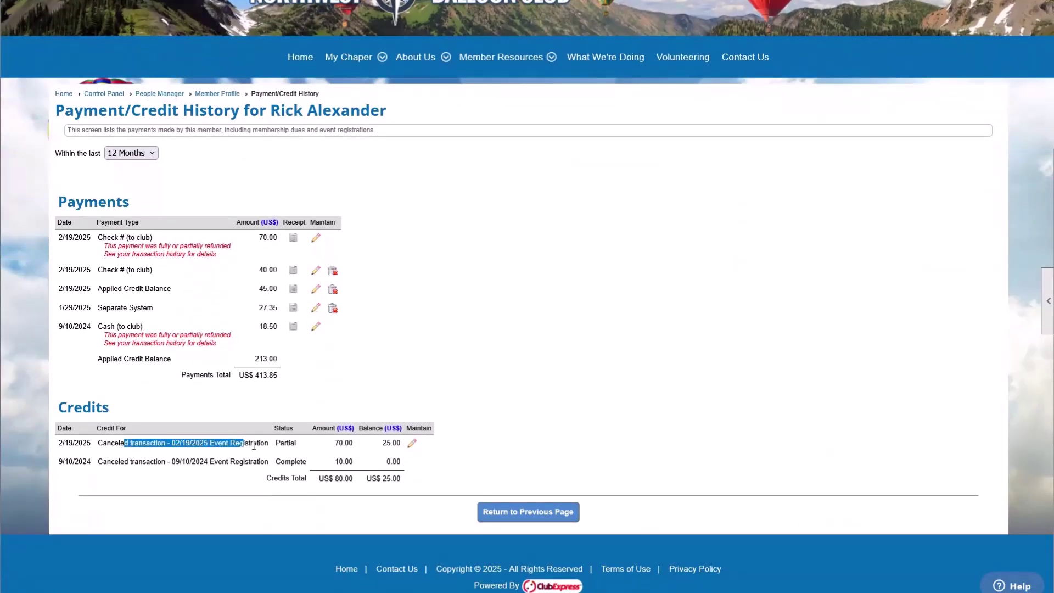
{"action": "left_click", "coordinate": [254, 446]}
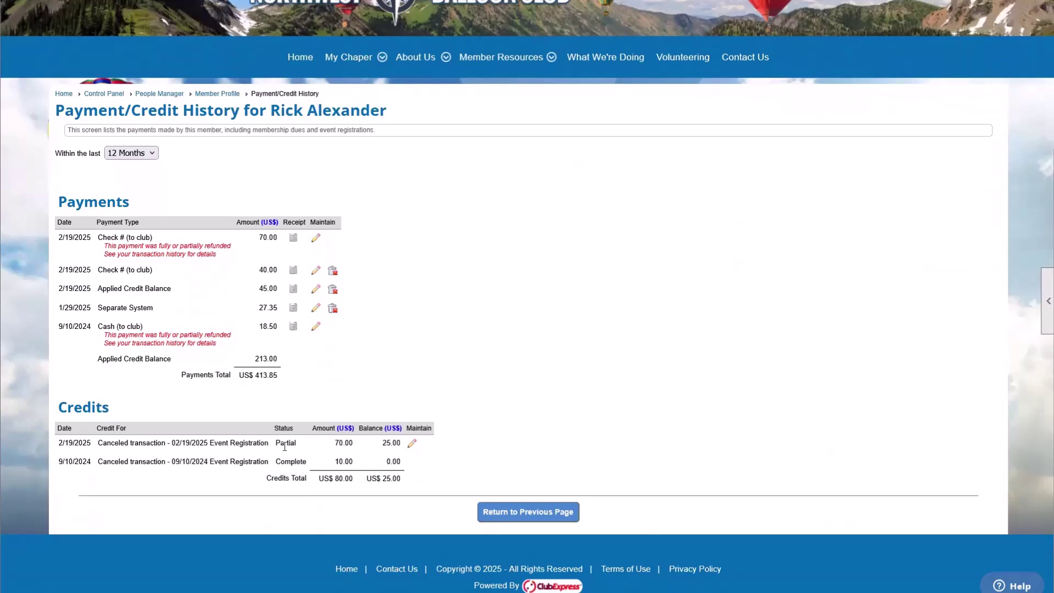
{"action": "left_click_drag", "start_coordinate": [334, 443], "coordinate": [354, 443]}
{"action": "left_click", "coordinate": [354, 442]}
{"action": "left_click_drag", "start_coordinate": [383, 442], "coordinate": [402, 442]}
{"action": "left_click", "coordinate": [413, 456]}
Step: Cancel the remaining balance of the 02/19/2025 Event Registration credit, save the action, and check the credits balance
{"action": "left_click", "coordinate": [412, 443]}
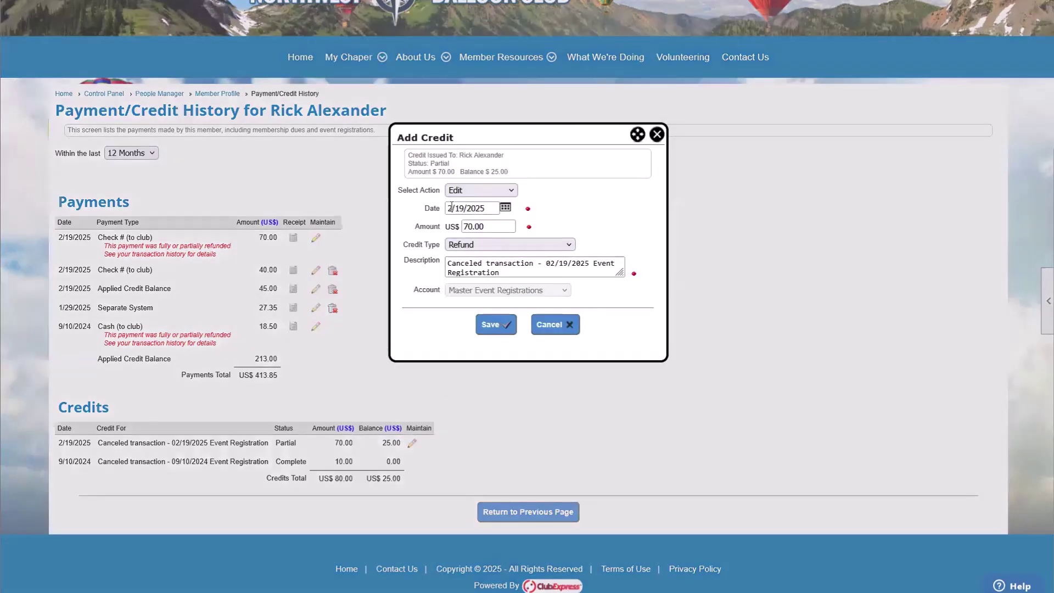
{"action": "left_click", "coordinate": [467, 188]}
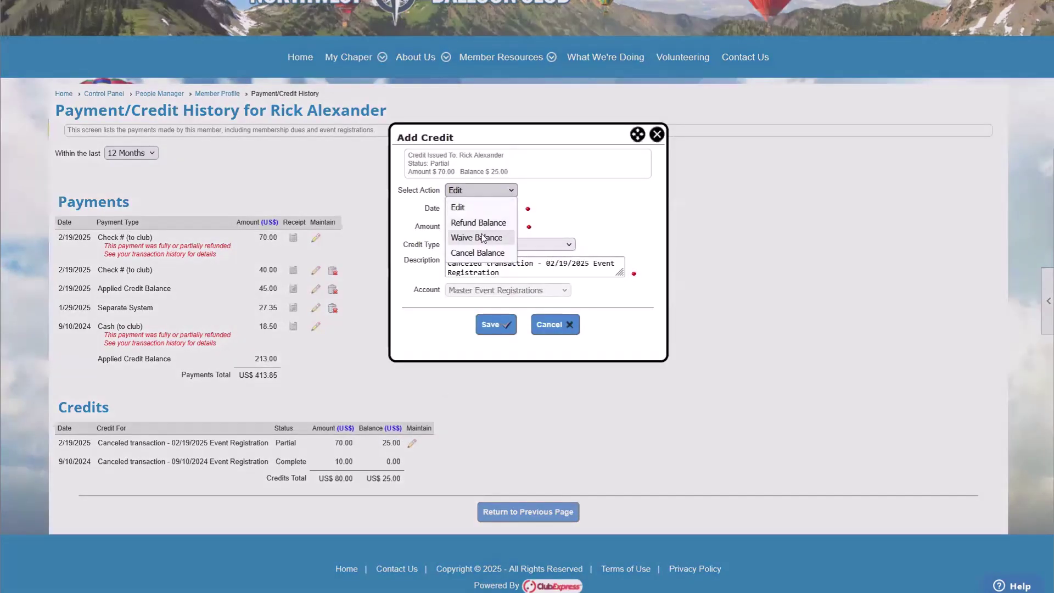
{"action": "left_click", "coordinate": [482, 253]}
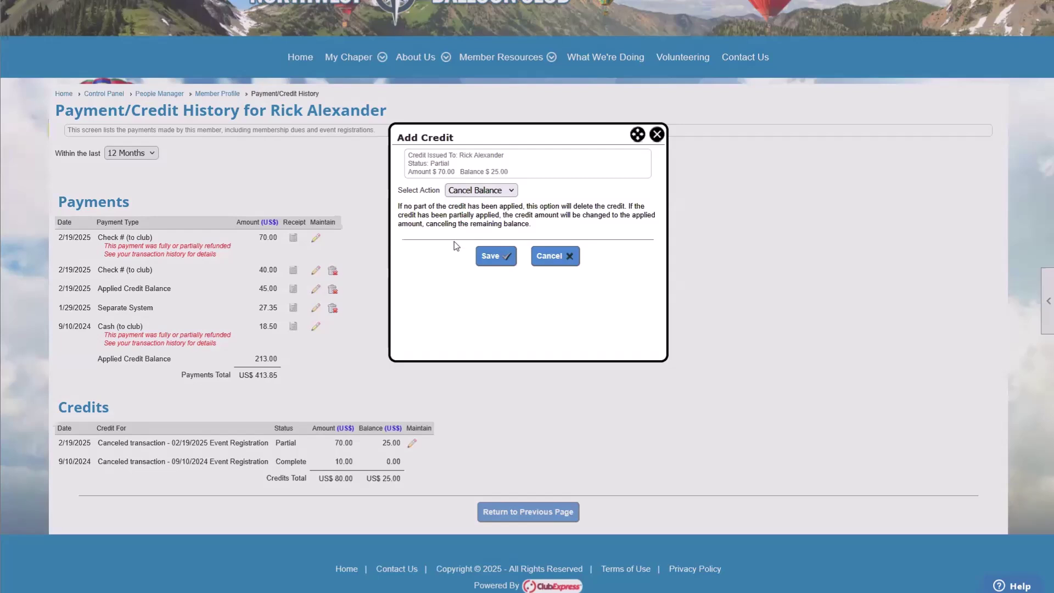
{"action": "left_click", "coordinate": [492, 262]}
{"action": "left_click_drag", "start_coordinate": [372, 479], "coordinate": [394, 478]}
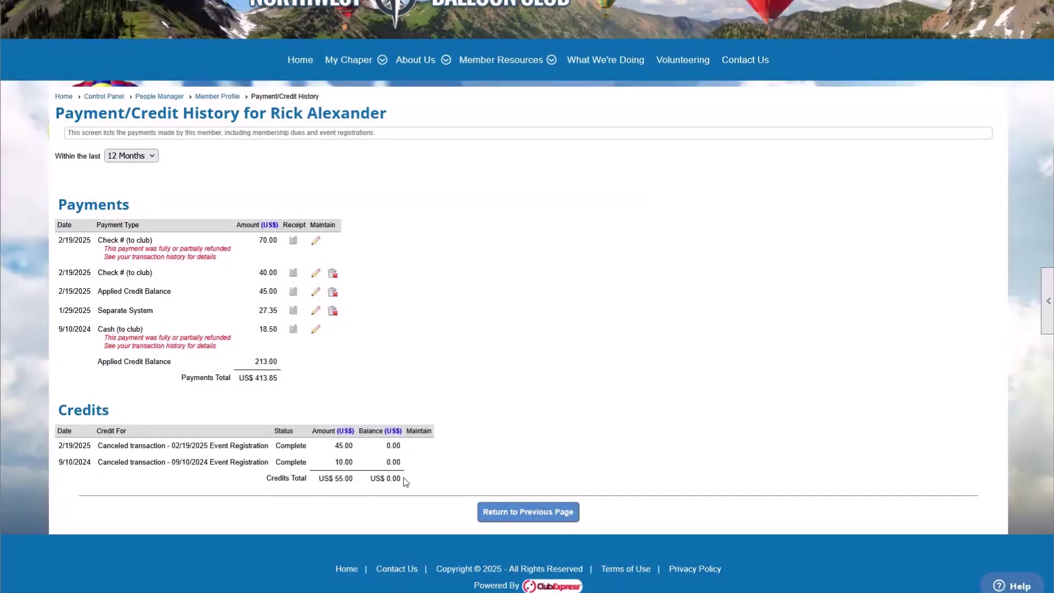
Step: Leave the member's payment and credit history and open the Events Manager through the Control Panel
{"action": "left_click", "coordinate": [513, 514]}
{"action": "scroll", "coordinate": [512, 515], "scroll_direction": "down", "scroll_amount": 2}
{"action": "scroll", "coordinate": [766, 173], "scroll_direction": "up", "scroll_amount": 4}
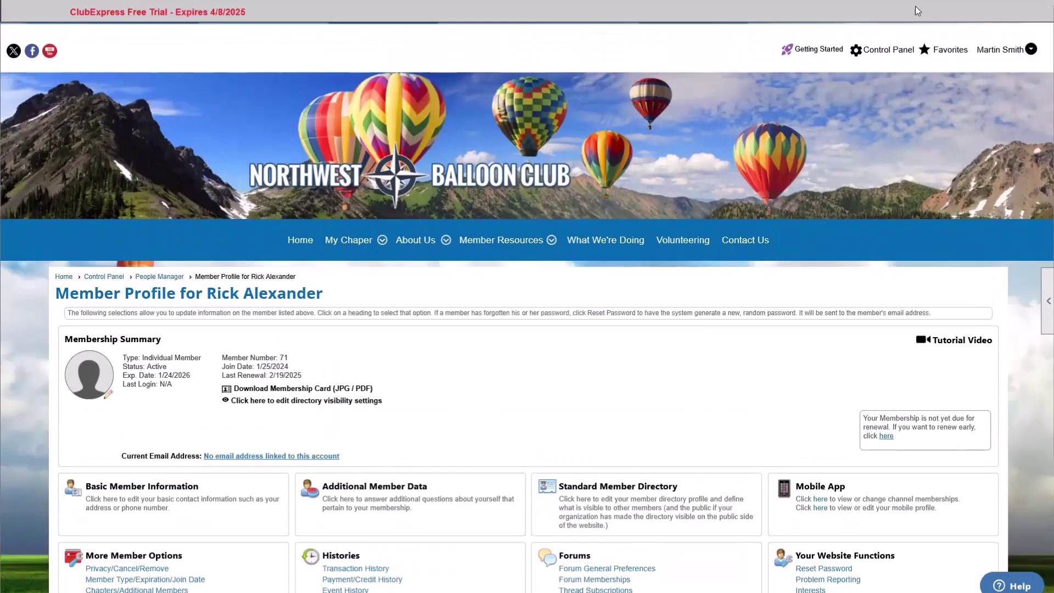
{"action": "left_click", "coordinate": [887, 49]}
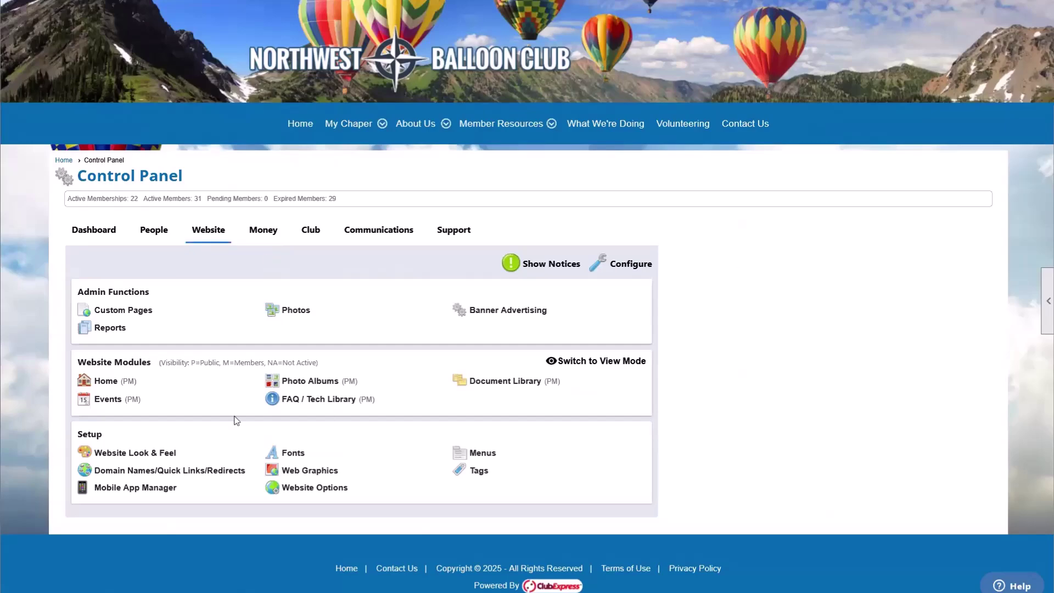
{"action": "left_click", "coordinate": [113, 403]}
{"action": "scroll", "coordinate": [263, 420], "scroll_direction": "down", "scroll_amount": 3}
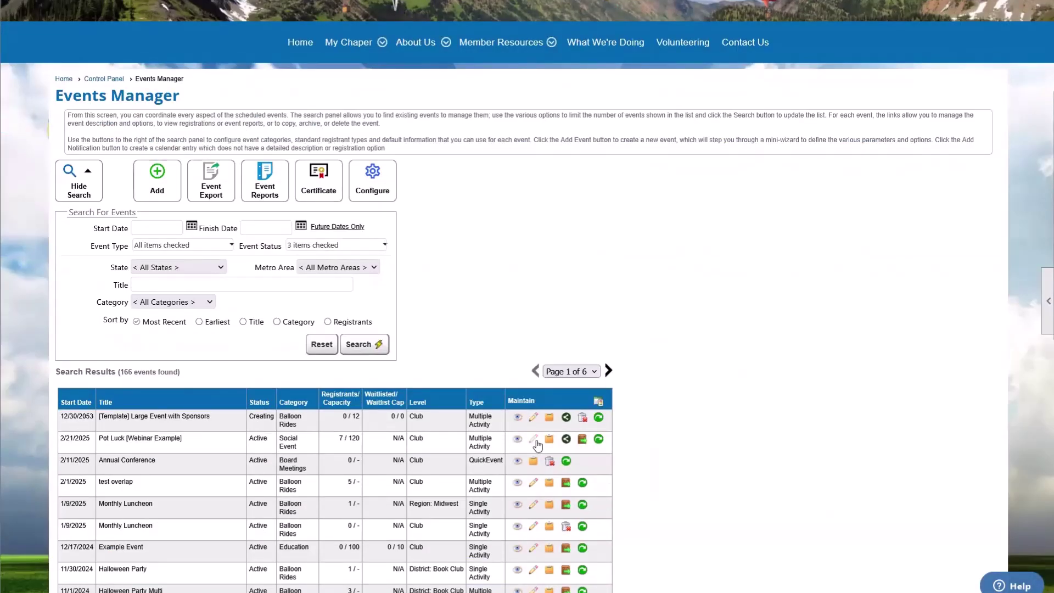
Step: Open the Pot Luck [Webinar Example] event for maintenance and display its list of registrations
{"action": "left_click", "coordinate": [536, 442]}
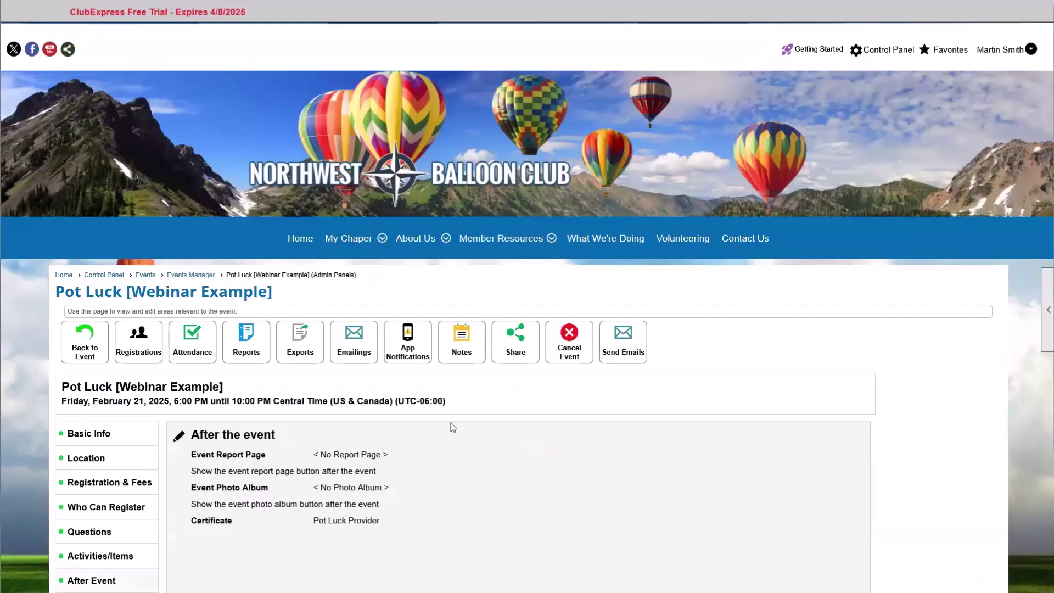
{"action": "left_click", "coordinate": [148, 356]}
{"action": "scroll", "coordinate": [434, 489], "scroll_direction": "down", "scroll_amount": 1}
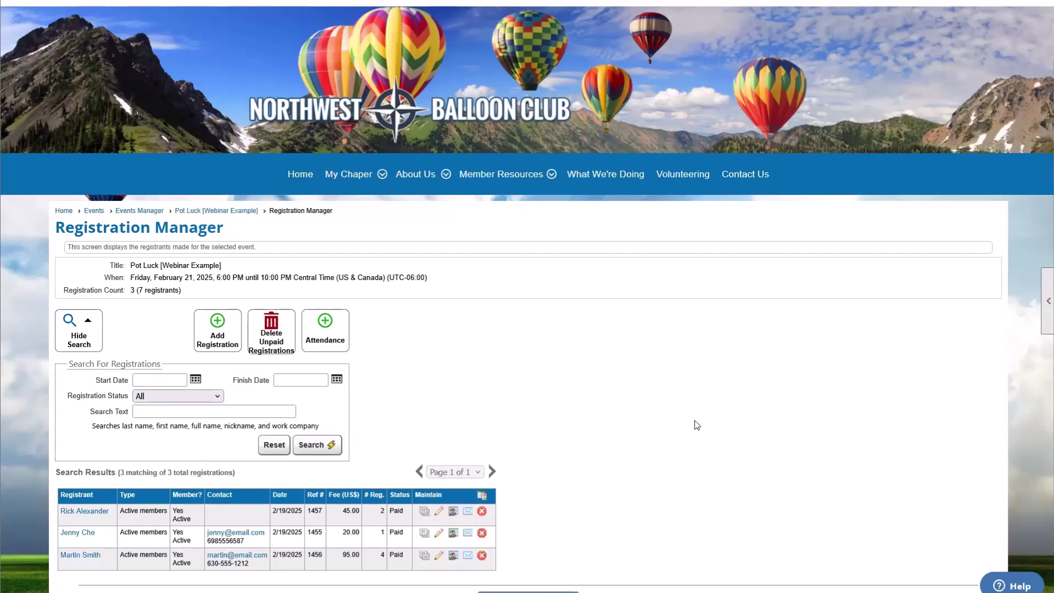
{"action": "scroll", "coordinate": [499, 481], "scroll_direction": "down", "scroll_amount": 1}
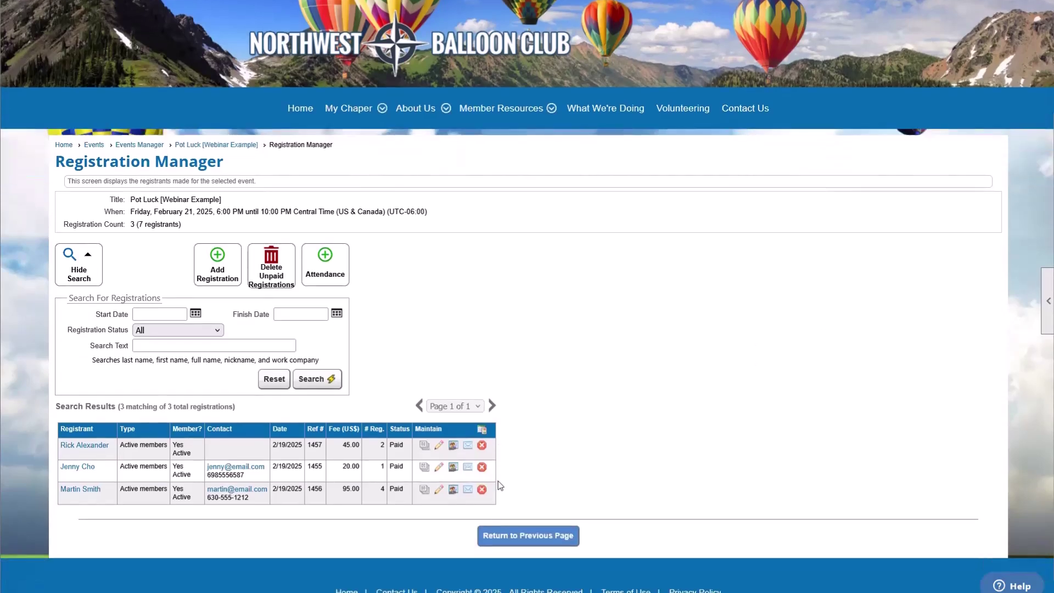
{"action": "scroll", "coordinate": [499, 481], "scroll_direction": "up", "scroll_amount": 3}
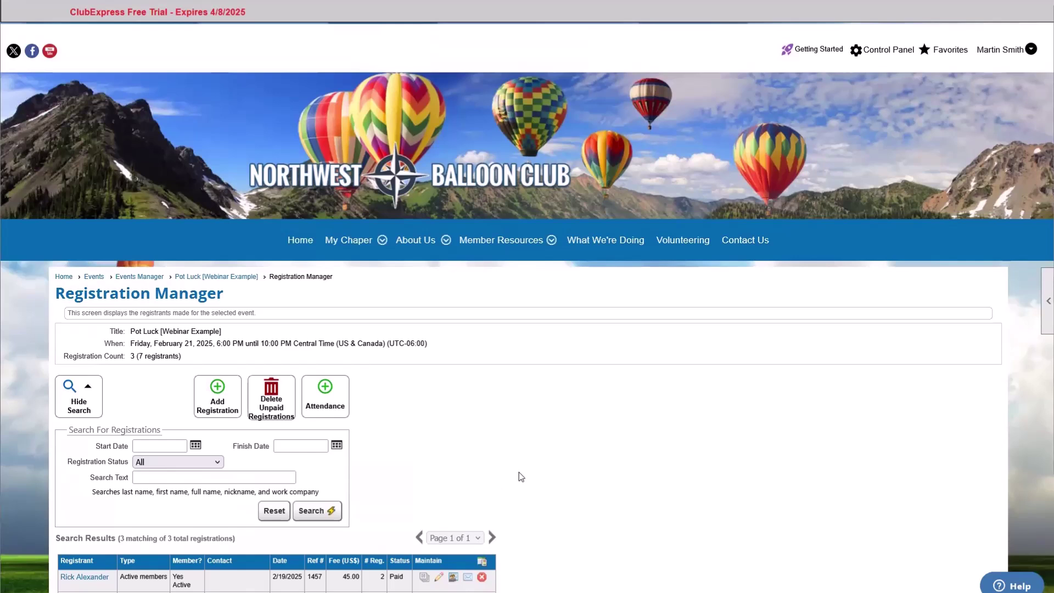
{"action": "left_click", "coordinate": [997, 52]}
{"action": "scroll", "coordinate": [68, 85], "scroll_direction": "down", "scroll_amount": 3}
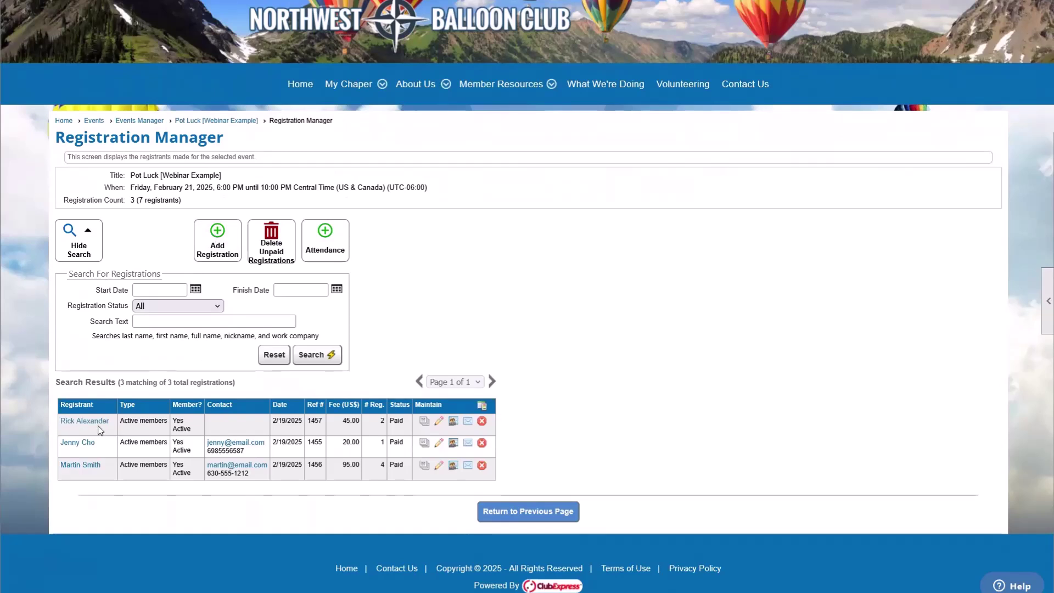
Step: Open the first listed registrant's member profile and examine its Histories section
{"action": "right_click", "coordinate": [451, 427]}
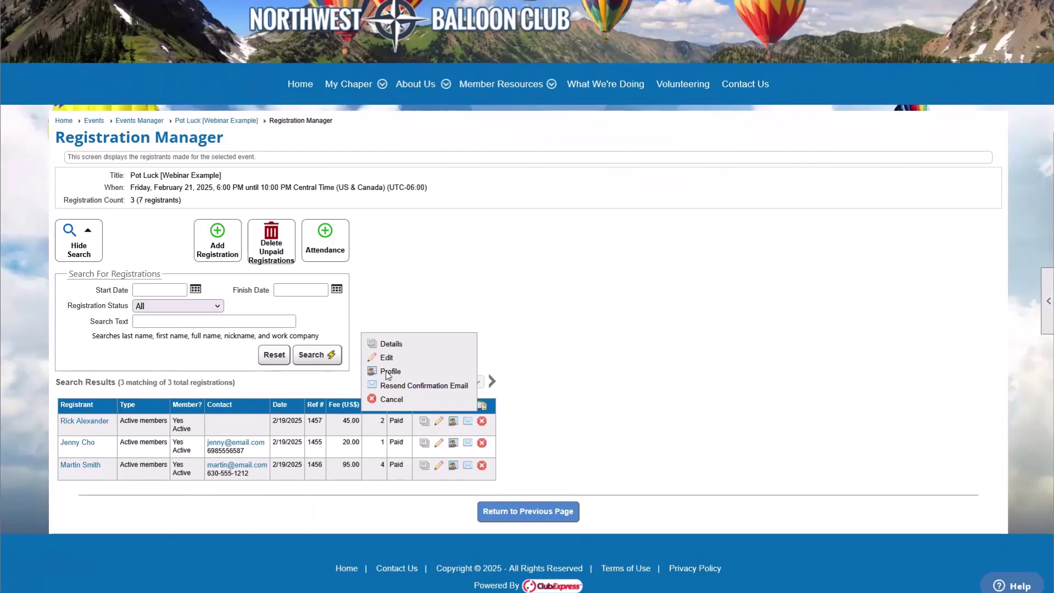
{"action": "left_click", "coordinate": [582, 373]}
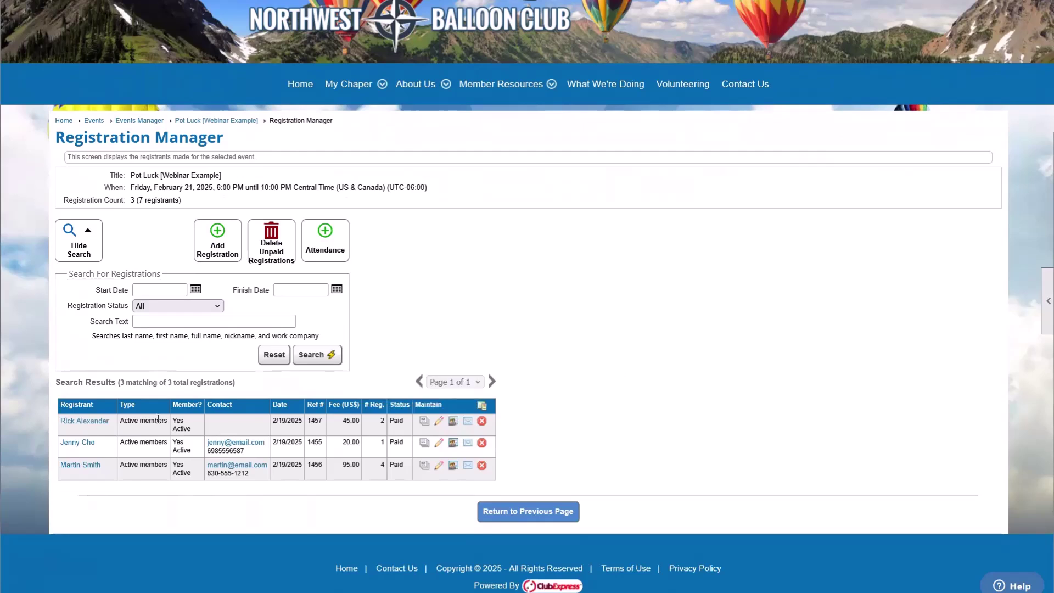
{"action": "left_click", "coordinate": [454, 421]}
{"action": "scroll", "coordinate": [454, 425], "scroll_direction": "down", "scroll_amount": 1}
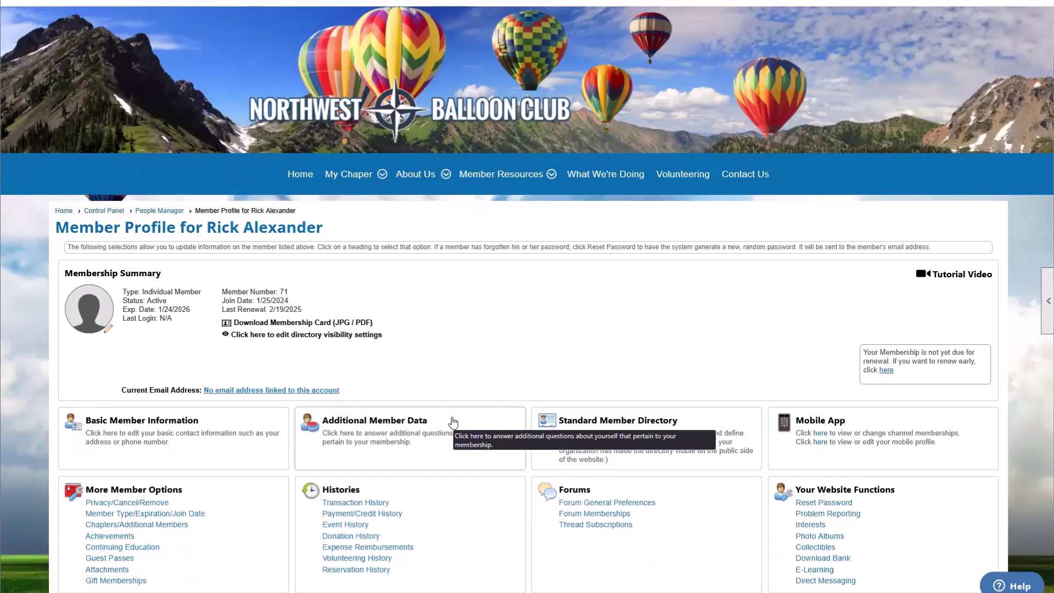
{"action": "scroll", "coordinate": [454, 423], "scroll_direction": "down", "scroll_amount": 1}
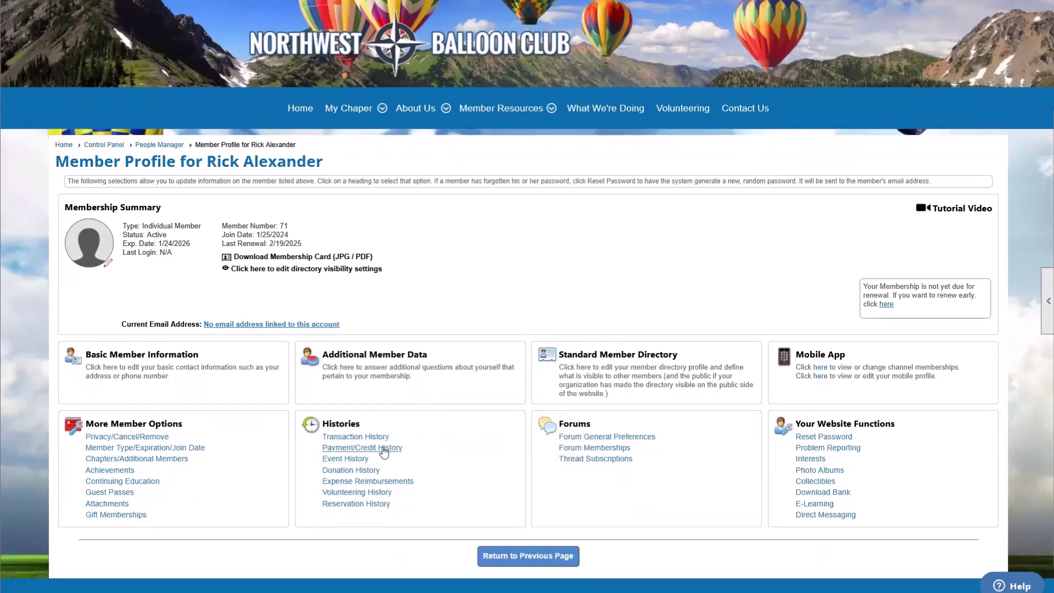
{"action": "left_click_drag", "start_coordinate": [323, 424], "coordinate": [373, 425]}
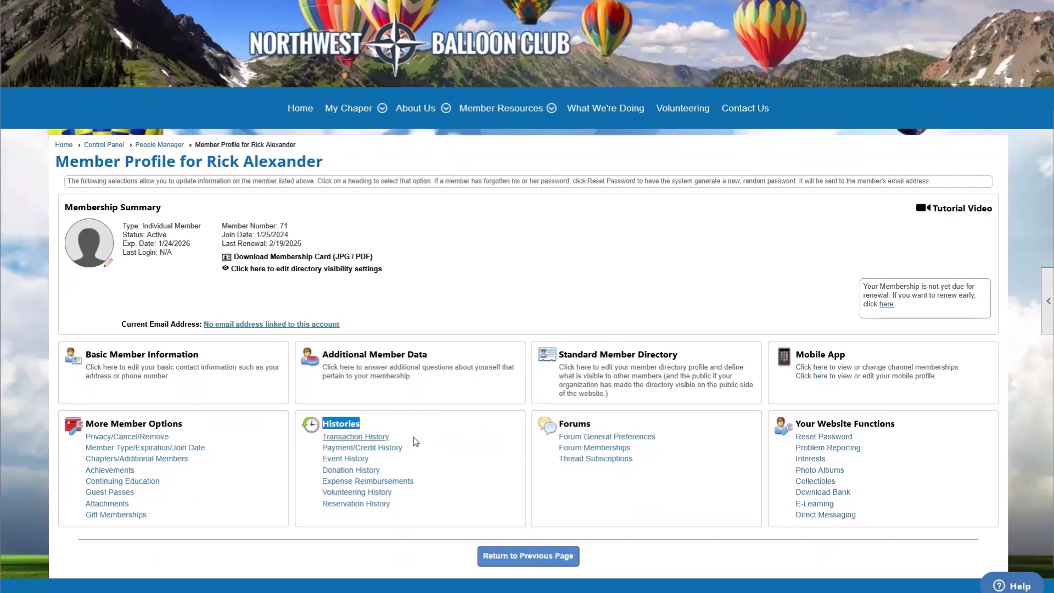
Step: Review the member's payments and credits in the Payment/Credit History, and return to the member profile
{"action": "left_click", "coordinate": [393, 449]}
{"action": "scroll", "coordinate": [394, 447], "scroll_direction": "down", "scroll_amount": 3}
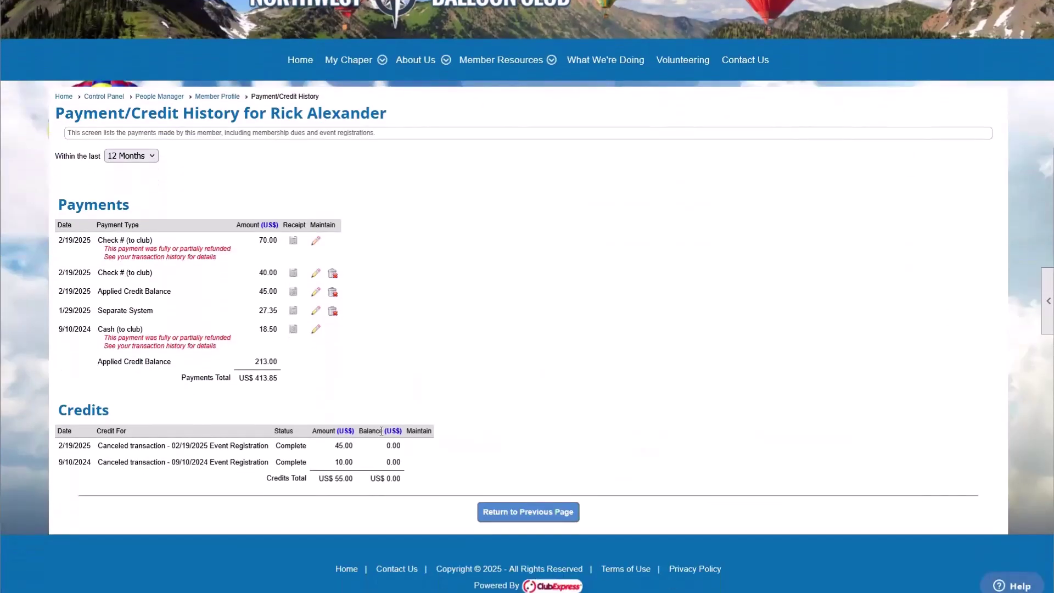
{"action": "left_click_drag", "start_coordinate": [92, 258], "coordinate": [407, 478]}
{"action": "left_click", "coordinate": [417, 479]}
{"action": "left_click", "coordinate": [545, 512]}
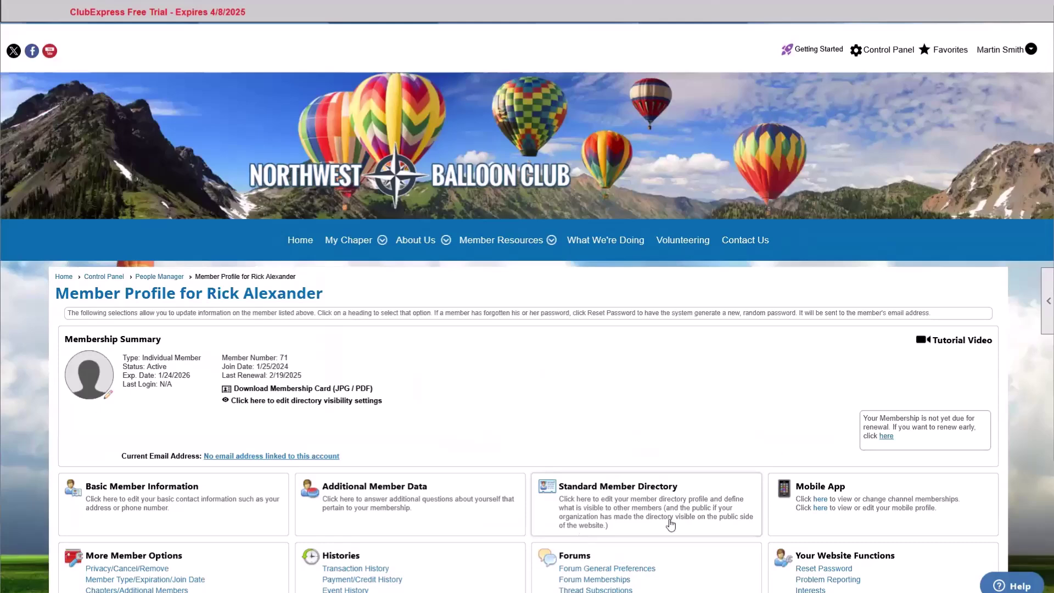
{"action": "scroll", "coordinate": [686, 464], "scroll_direction": "down", "scroll_amount": 1}
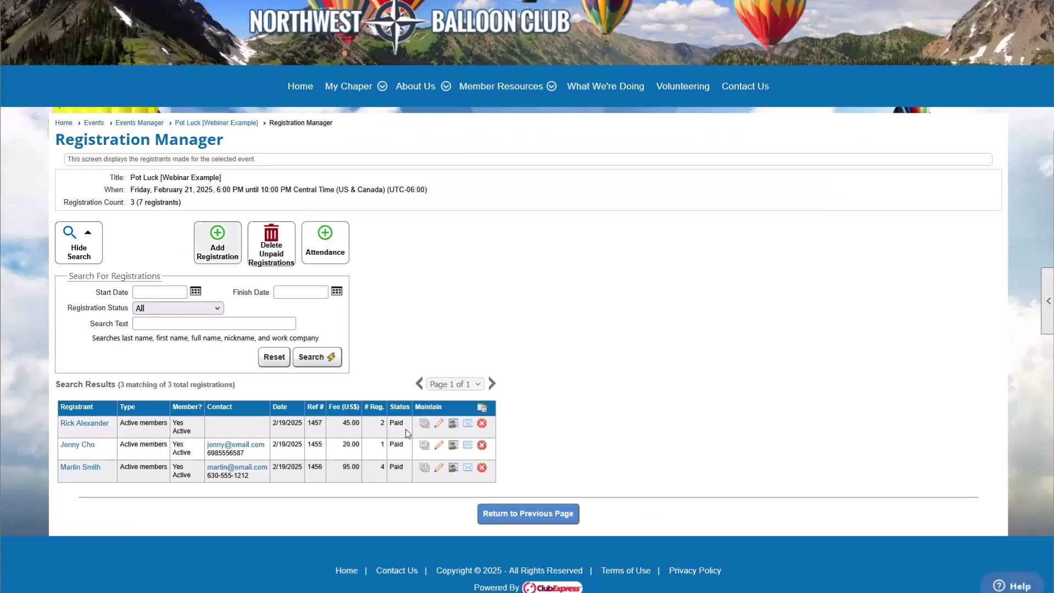
{"action": "left_click", "coordinate": [440, 424]}
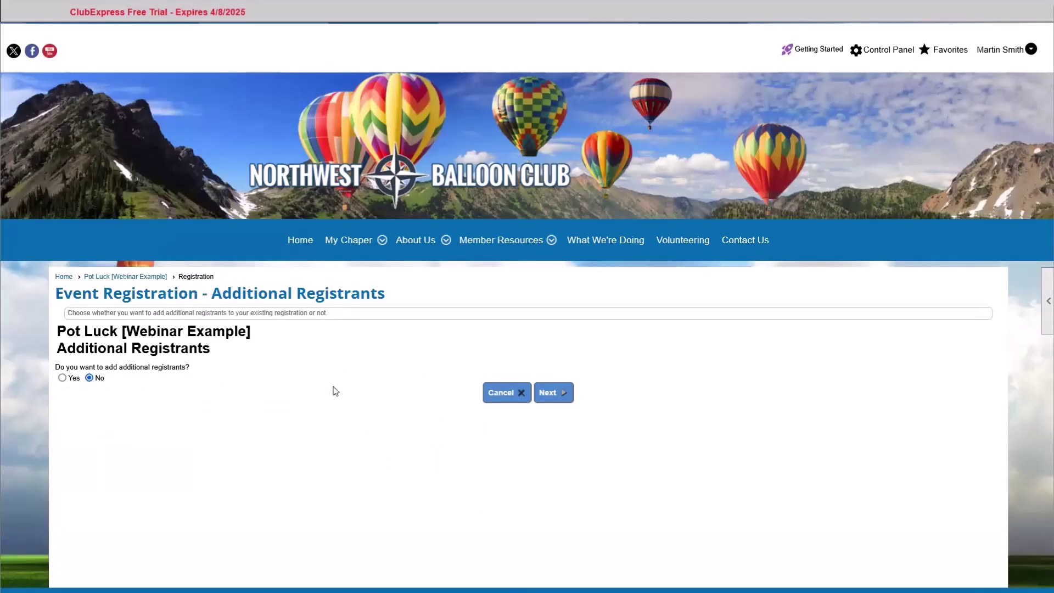
{"action": "left_click", "coordinate": [62, 378]}
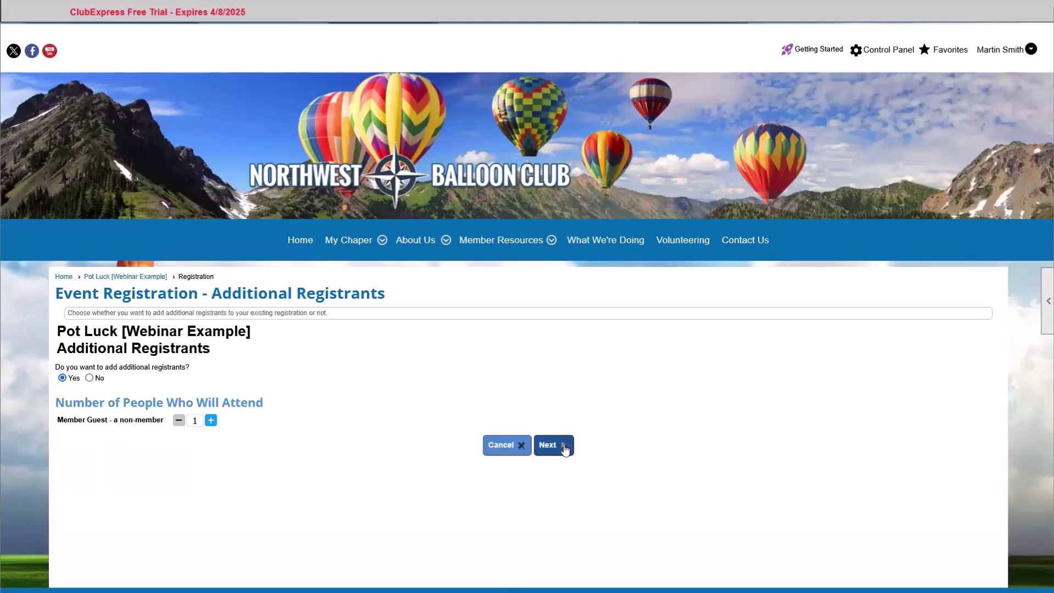
{"action": "left_click", "coordinate": [209, 420]}
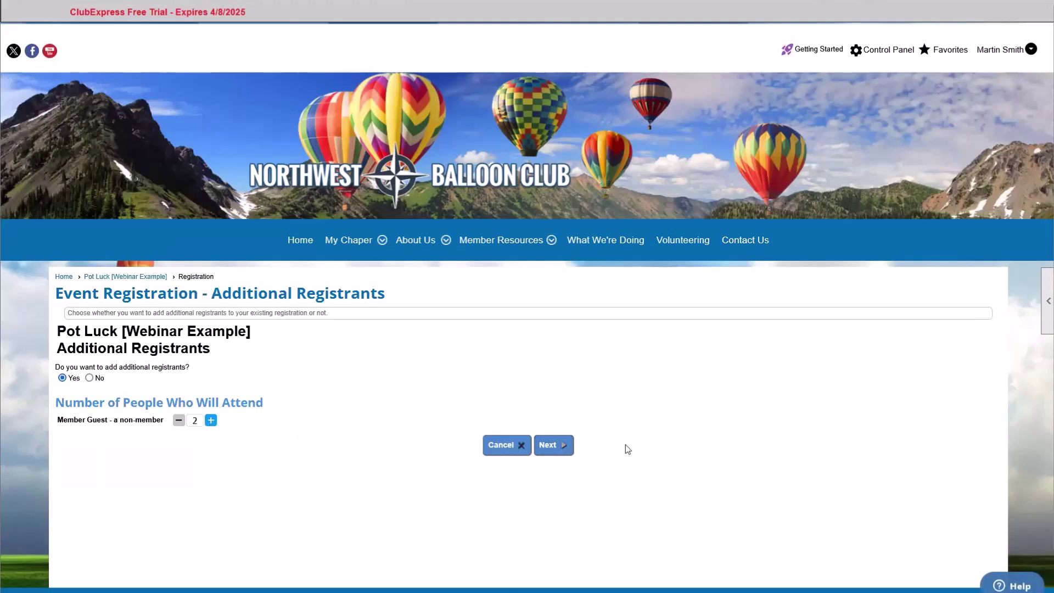
{"action": "left_click", "coordinate": [568, 451]}
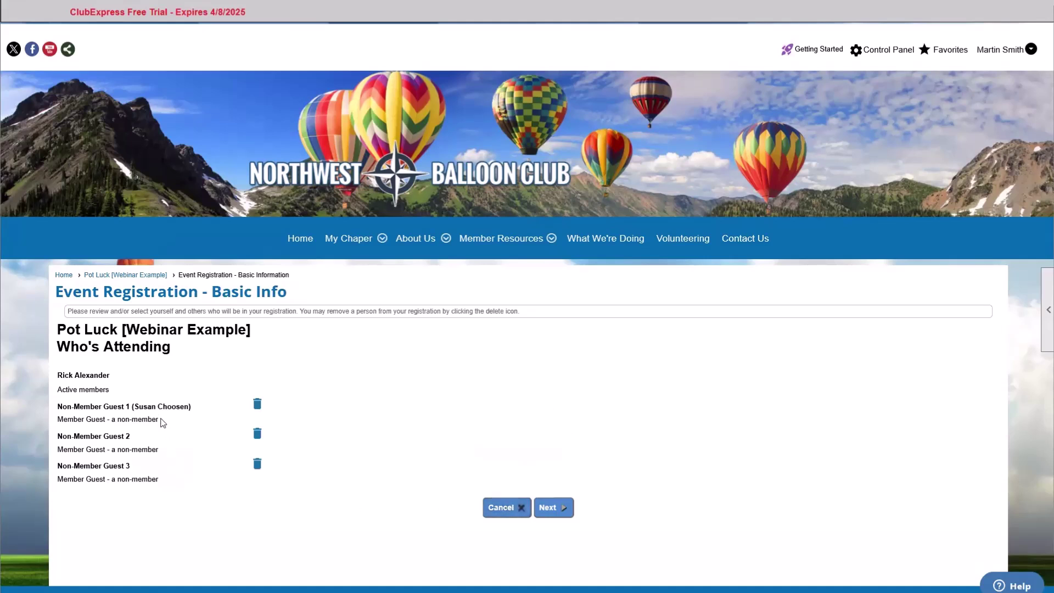
{"action": "left_click", "coordinate": [495, 510]}
{"action": "scroll", "coordinate": [264, 467], "scroll_direction": "down", "scroll_amount": 2}
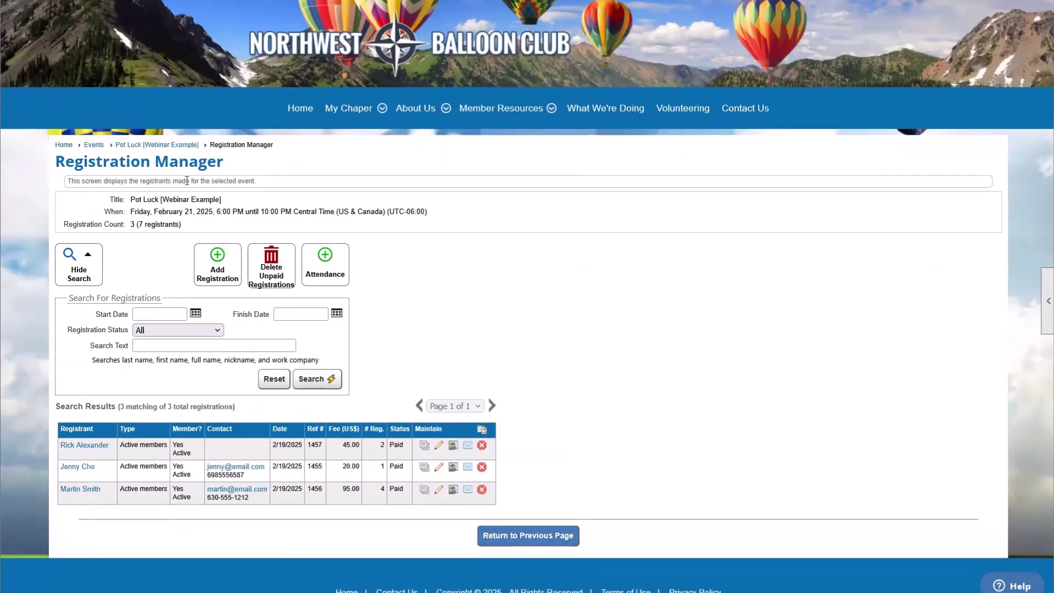
Step: Reopen the Pot Luck [Webinar Example] registrations and edit the first listed registration without adding additional registrants
{"action": "left_click", "coordinate": [158, 145]}
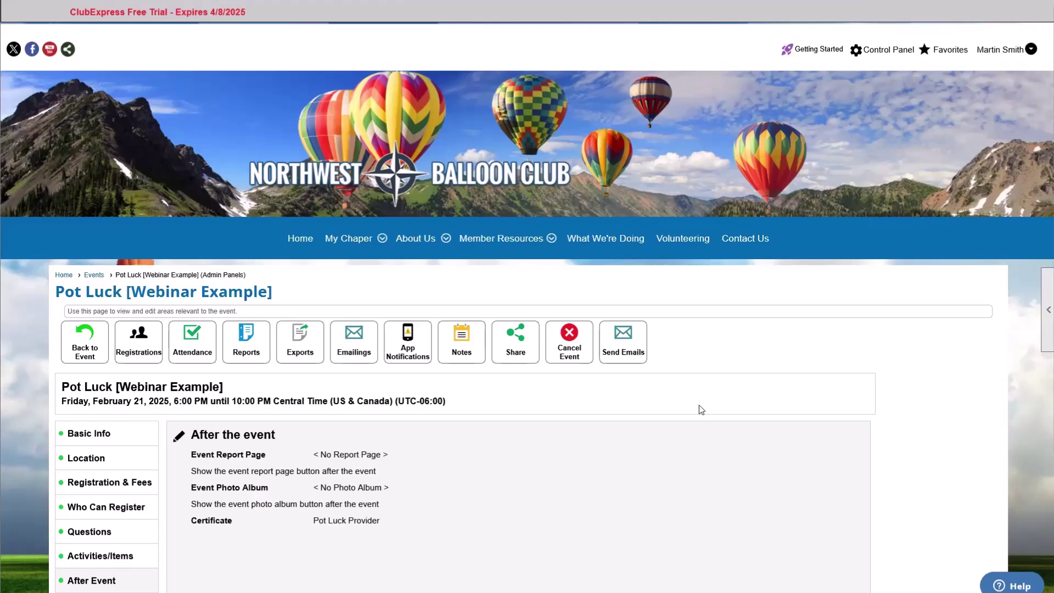
{"action": "left_click", "coordinate": [136, 356]}
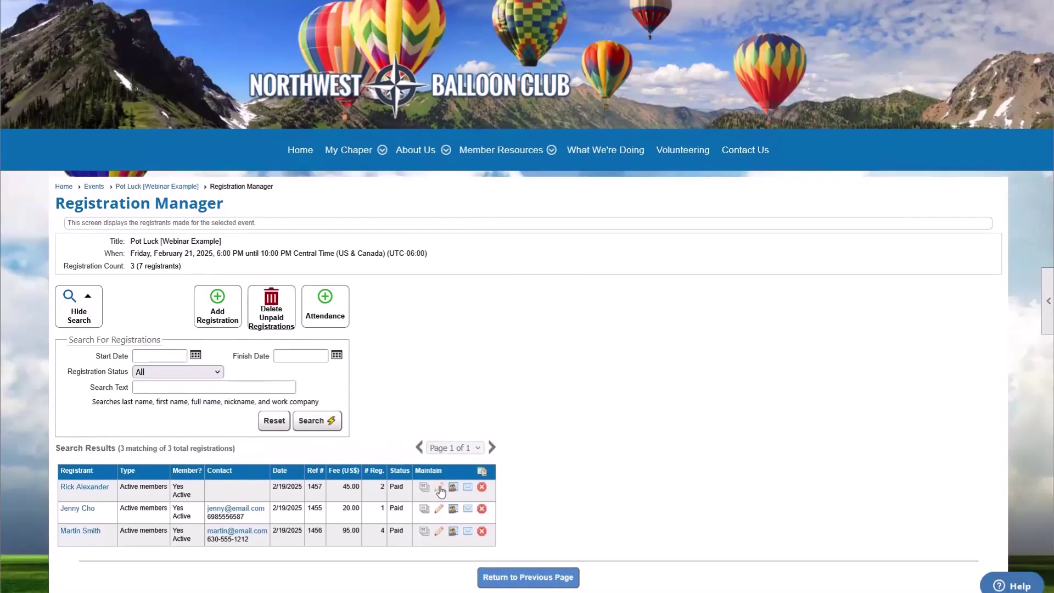
{"action": "left_click", "coordinate": [439, 488]}
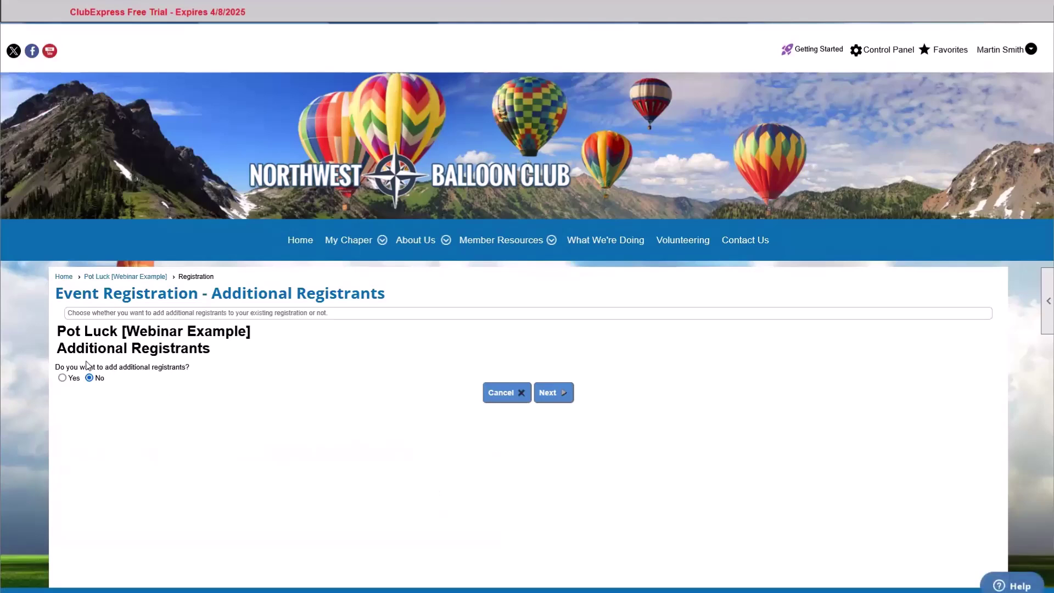
{"action": "left_click", "coordinate": [568, 400]}
{"action": "scroll", "coordinate": [500, 385], "scroll_direction": "down", "scroll_amount": 1}
{"action": "left_click", "coordinate": [547, 396]}
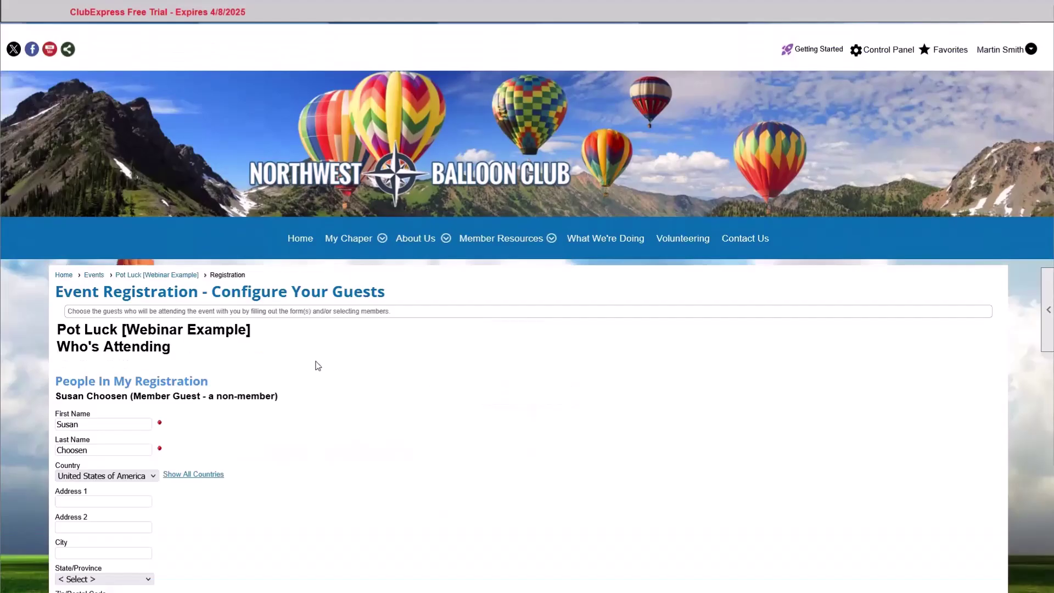
Step: Examine the guest's detail fields, including the email field, and cancel editing the registration
{"action": "scroll", "coordinate": [307, 366], "scroll_direction": "down", "scroll_amount": 3}
{"action": "left_click", "coordinate": [66, 466]}
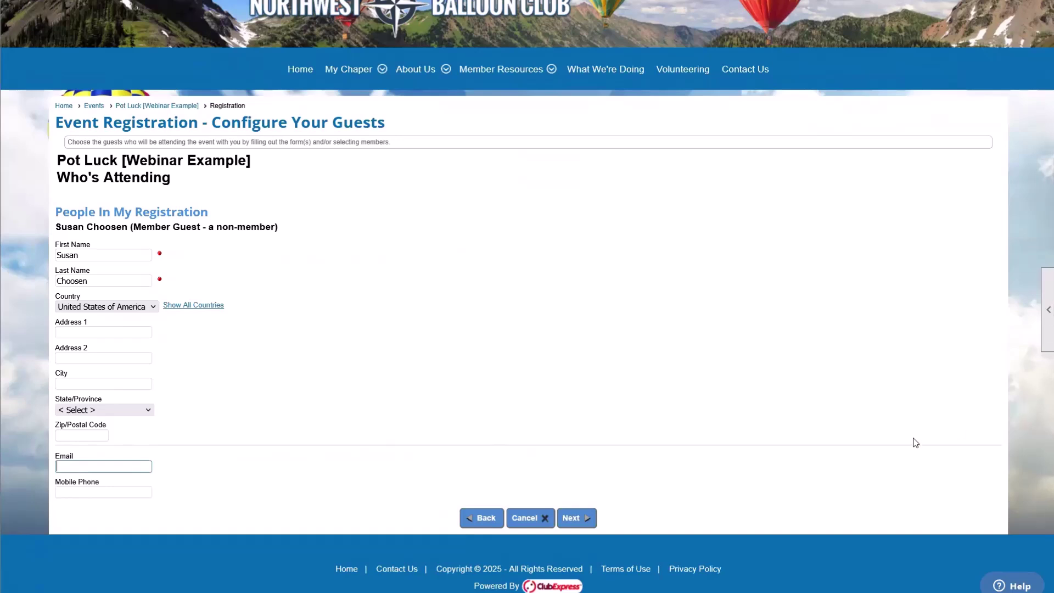
{"action": "left_click", "coordinate": [533, 518]}
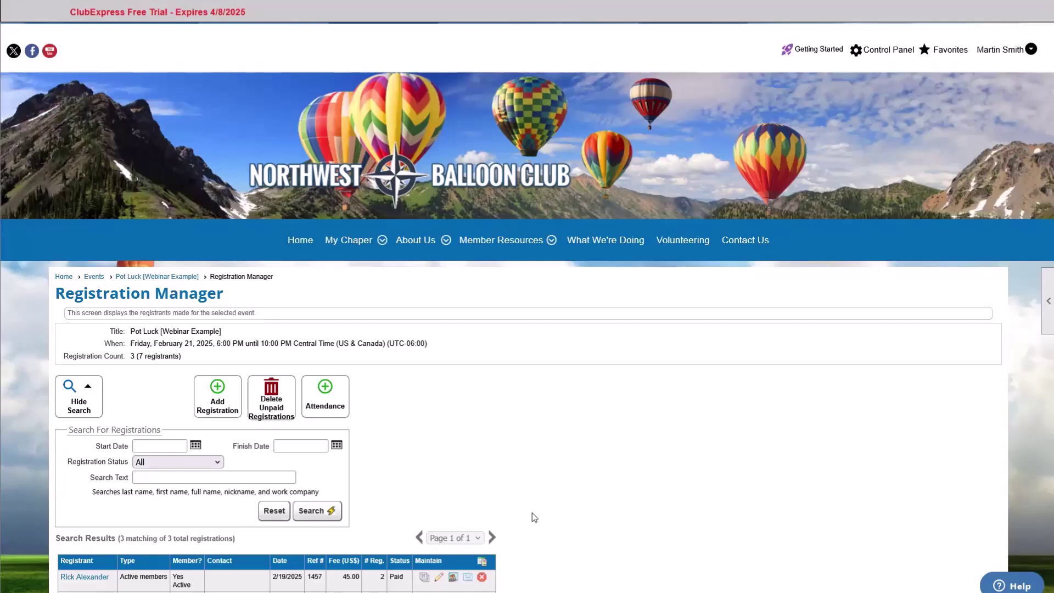
Step: Open the club's Administrators/Coordinators setup through the Control Panel and review the Coordinators section
{"action": "left_click", "coordinate": [889, 50]}
{"action": "scroll", "coordinate": [573, 282], "scroll_direction": "down", "scroll_amount": 2}
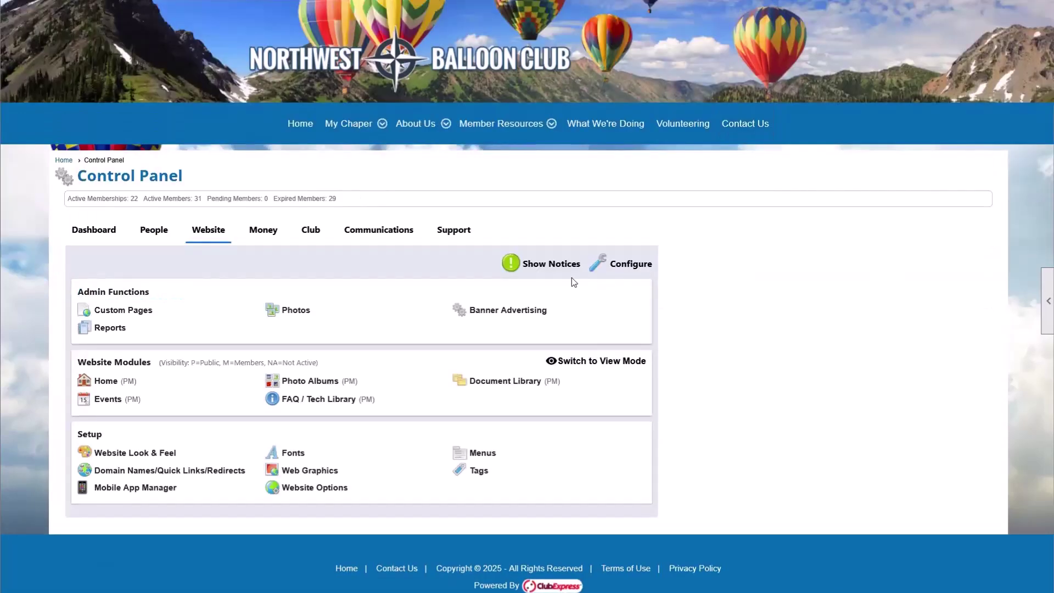
{"action": "left_click", "coordinate": [310, 230]}
{"action": "scroll", "coordinate": [345, 487], "scroll_direction": "down", "scroll_amount": 1}
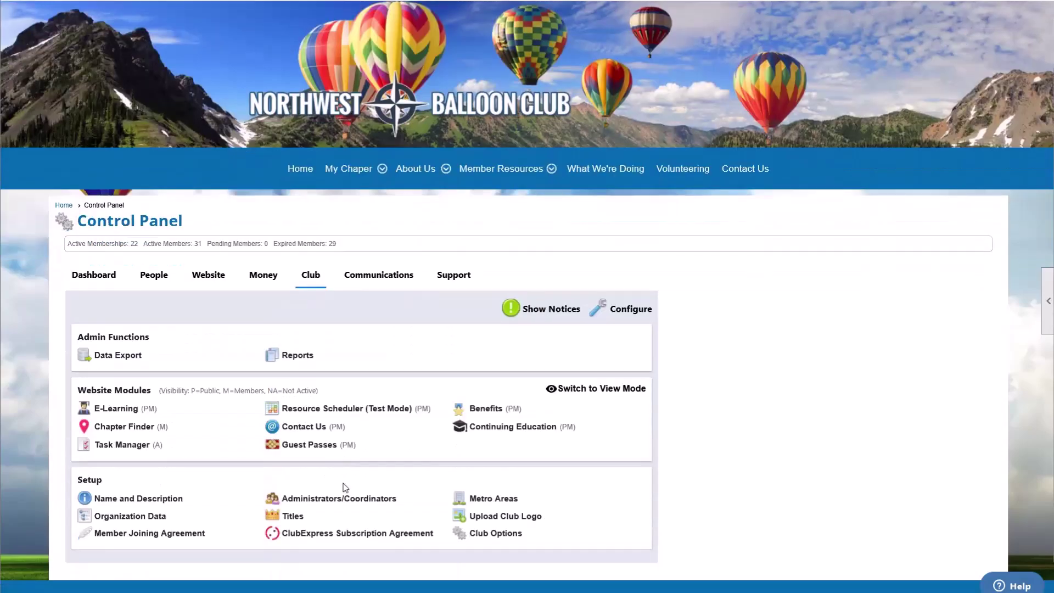
{"action": "scroll", "coordinate": [351, 472], "scroll_direction": "down", "scroll_amount": 1}
{"action": "left_click", "coordinate": [360, 462]}
{"action": "scroll", "coordinate": [329, 450], "scroll_direction": "down", "scroll_amount": 2}
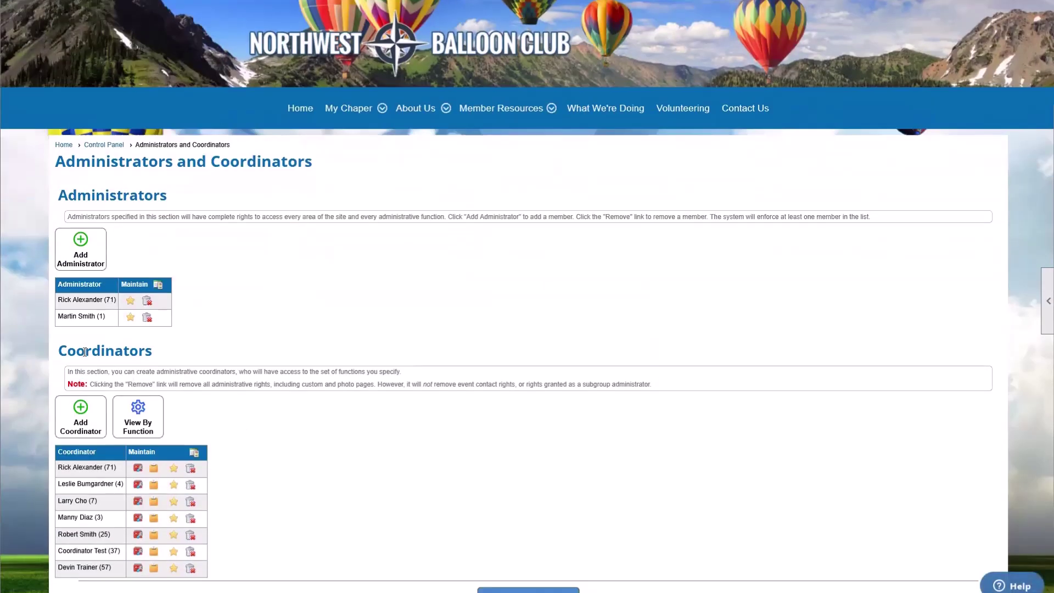
{"action": "left_click_drag", "start_coordinate": [57, 360], "coordinate": [164, 358]}
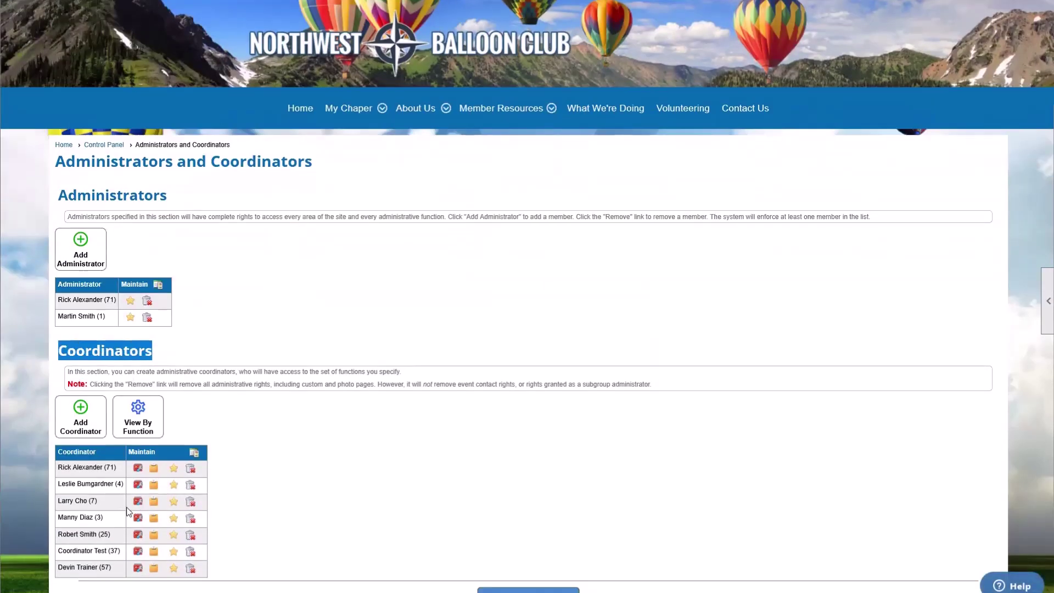
Step: Open the first listed coordinator's function assignments and examine the available administrative functions
{"action": "left_click", "coordinate": [138, 469]}
{"action": "scroll", "coordinate": [142, 467], "scroll_direction": "down", "scroll_amount": 5}
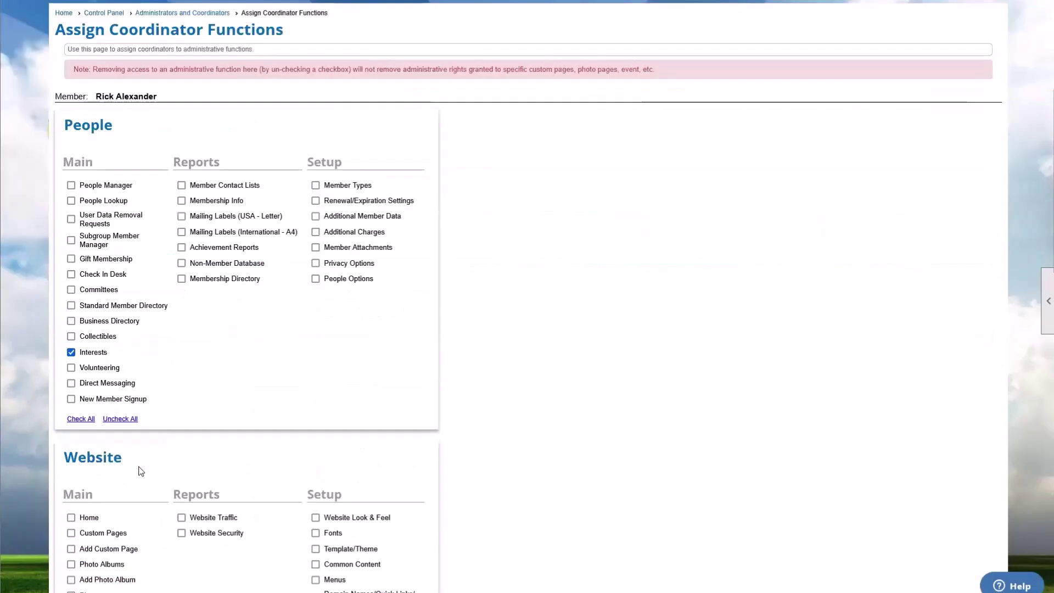
{"action": "scroll", "coordinate": [142, 465], "scroll_direction": "down", "scroll_amount": 5}
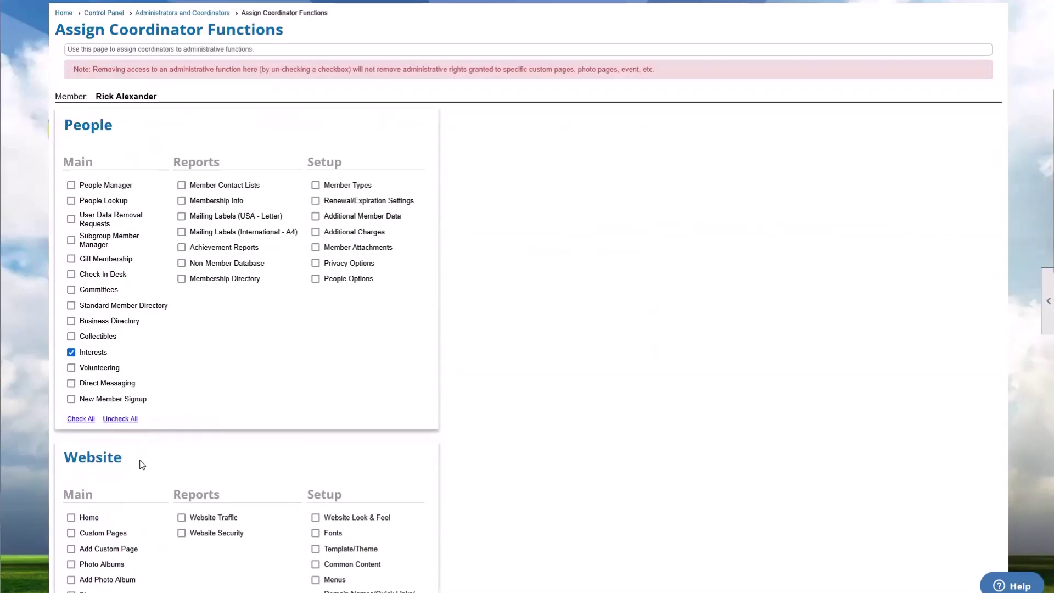
{"action": "scroll", "coordinate": [142, 466], "scroll_direction": "up", "scroll_amount": 5}
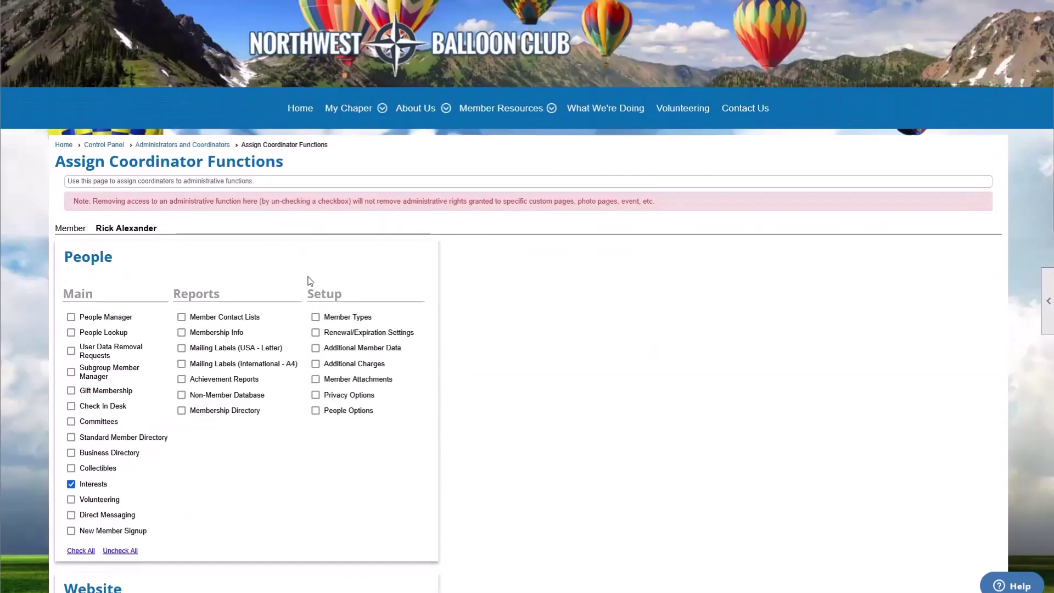
Step: Return to the Control Panel, open the Events Manager and open the Pot Luck [Webinar Example] event for maintenance
{"action": "left_click", "coordinate": [887, 55]}
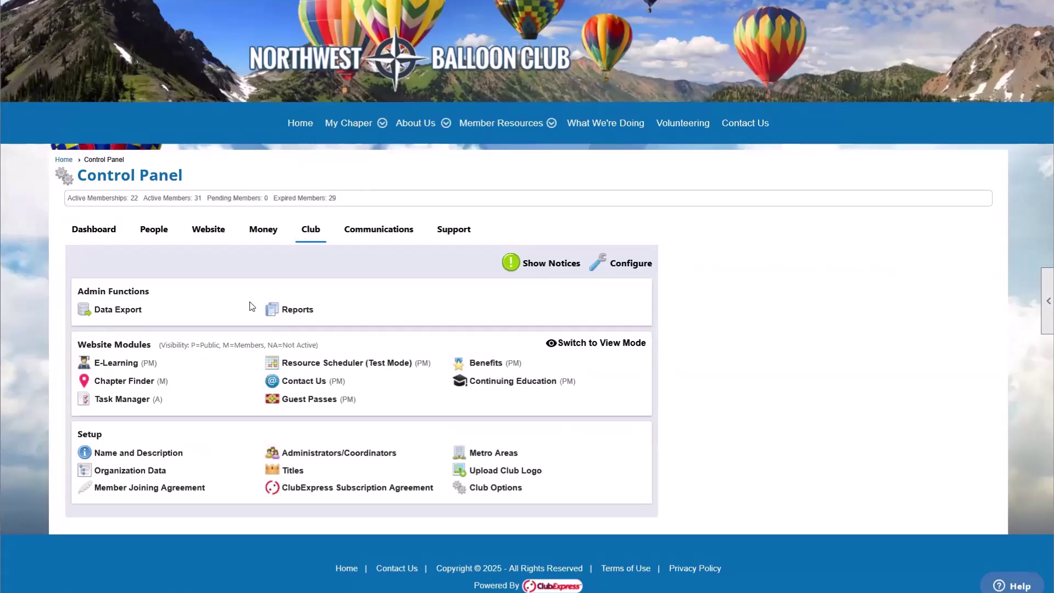
{"action": "left_click", "coordinate": [195, 230]}
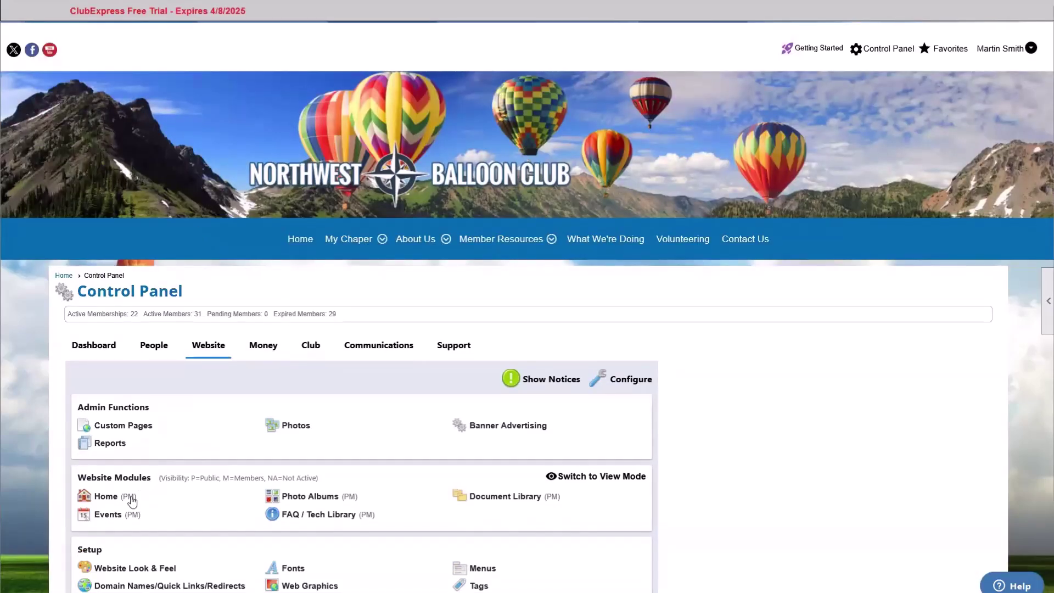
{"action": "scroll", "coordinate": [114, 462], "scroll_direction": "down", "scroll_amount": 1}
{"action": "left_click", "coordinate": [112, 457]}
{"action": "scroll", "coordinate": [165, 444], "scroll_direction": "down", "scroll_amount": 5}
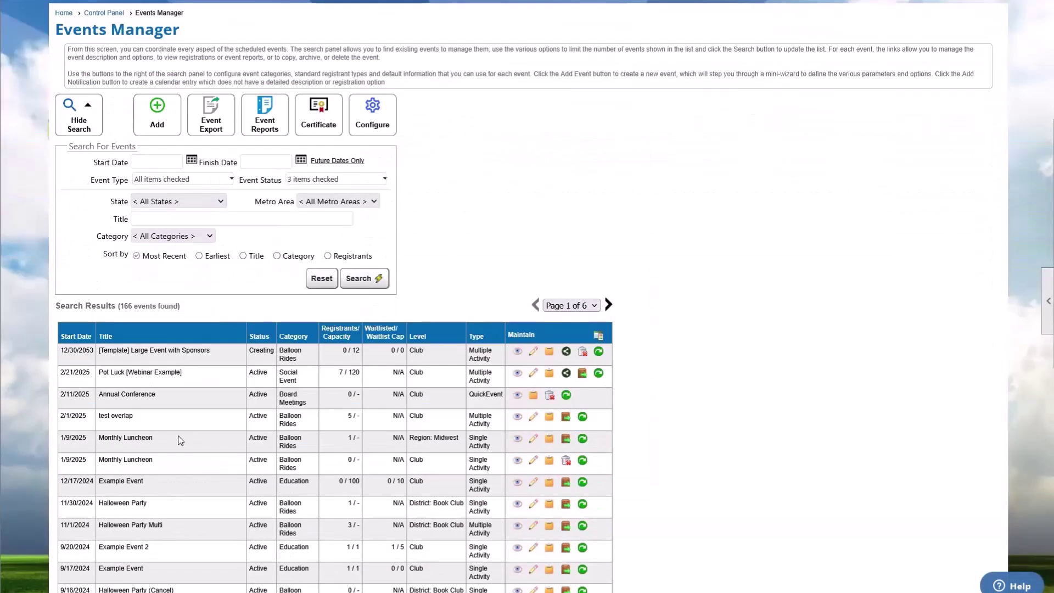
{"action": "left_click", "coordinate": [534, 374]}
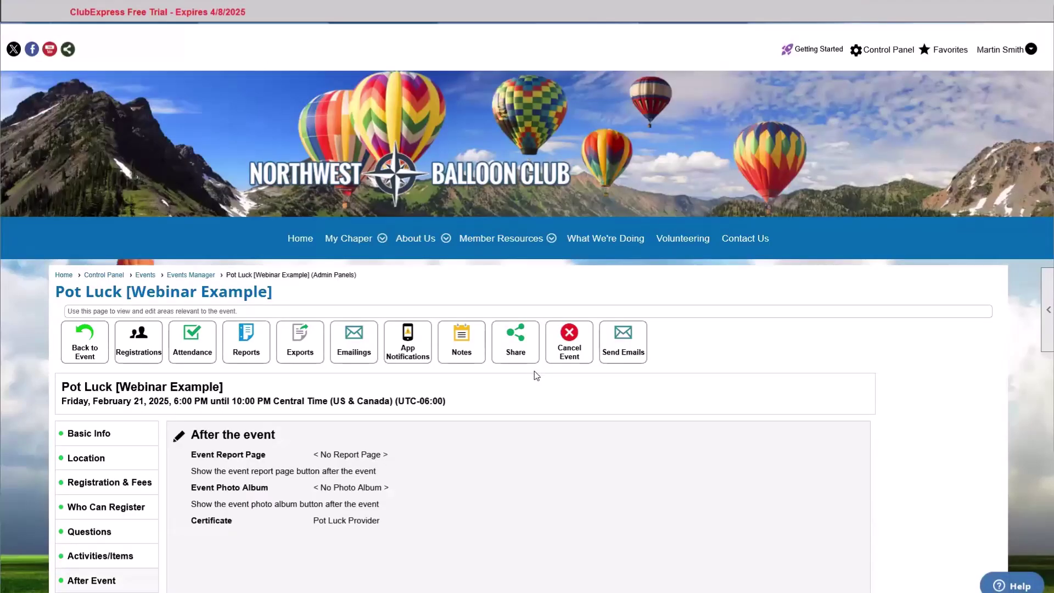
Step: Enable Event Contact(s) as additional information in the event's Basic Info and save the change
{"action": "left_click", "coordinate": [89, 435]}
{"action": "left_click", "coordinate": [240, 423]}
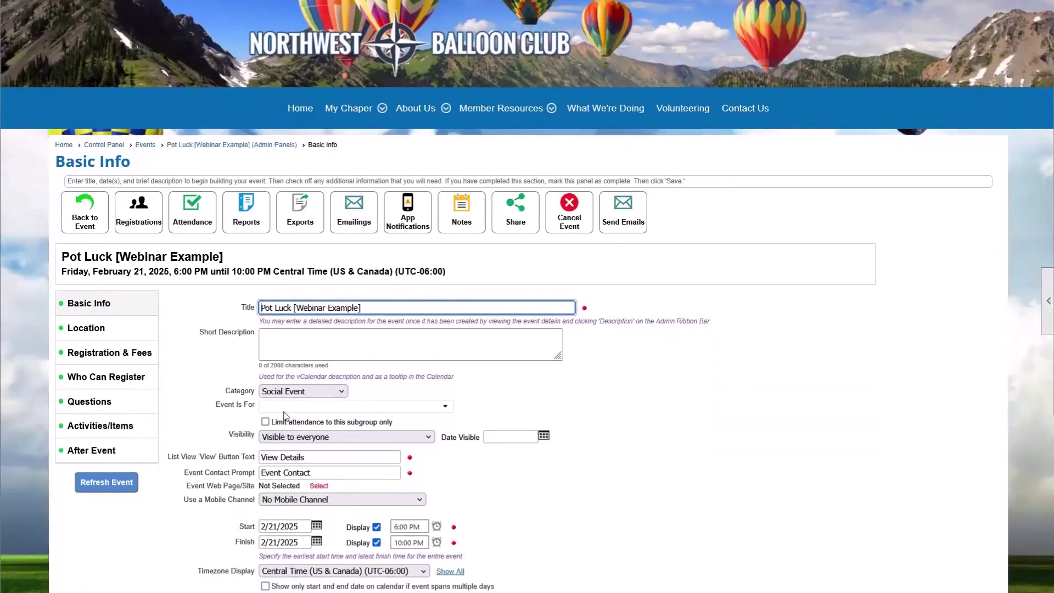
{"action": "scroll", "coordinate": [252, 453], "scroll_direction": "down", "scroll_amount": 2}
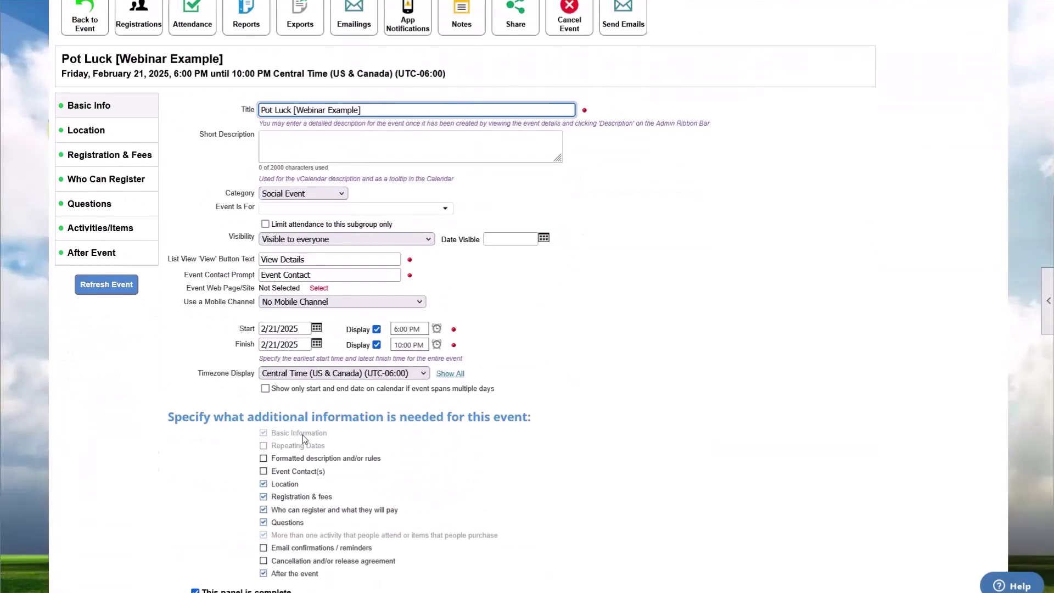
{"action": "scroll", "coordinate": [258, 428], "scroll_direction": "down", "scroll_amount": 2}
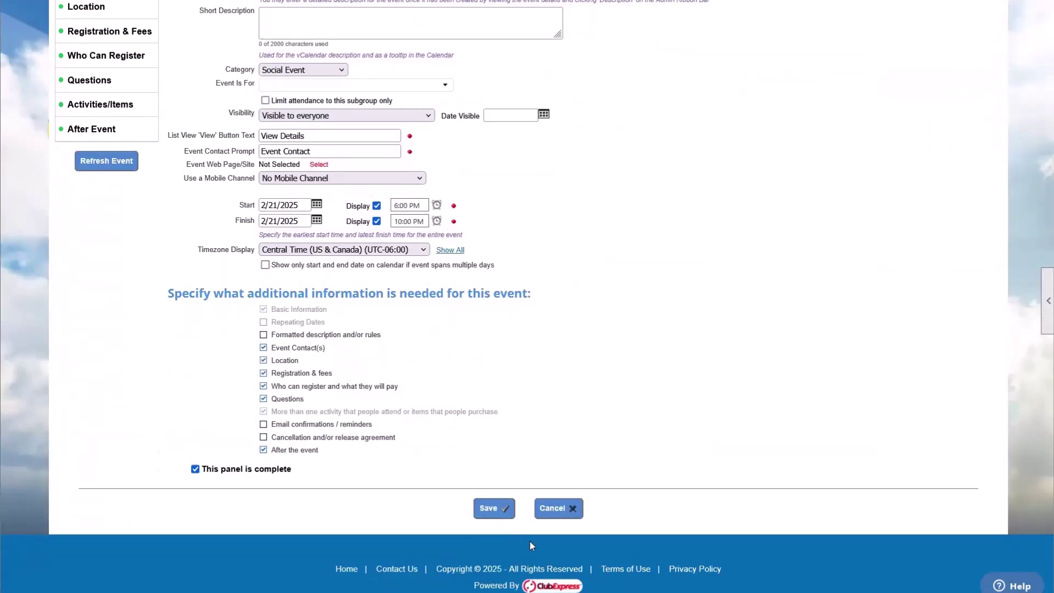
{"action": "left_click", "coordinate": [493, 509]}
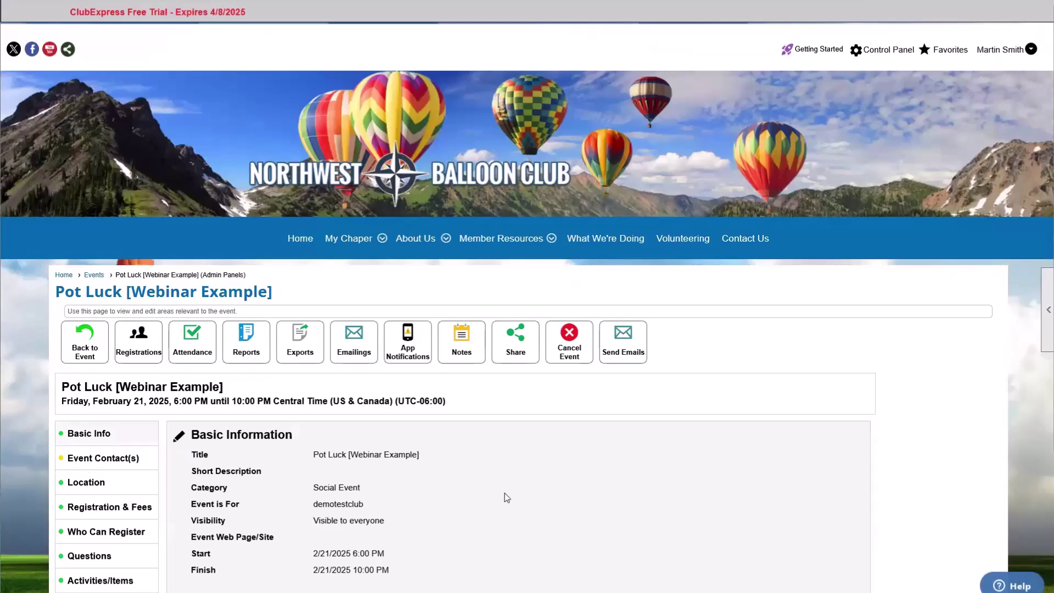
Step: Open the event's contacts for editing and choose the third member in the member search results as a new contact
{"action": "scroll", "coordinate": [505, 493], "scroll_direction": "down", "scroll_amount": 3}
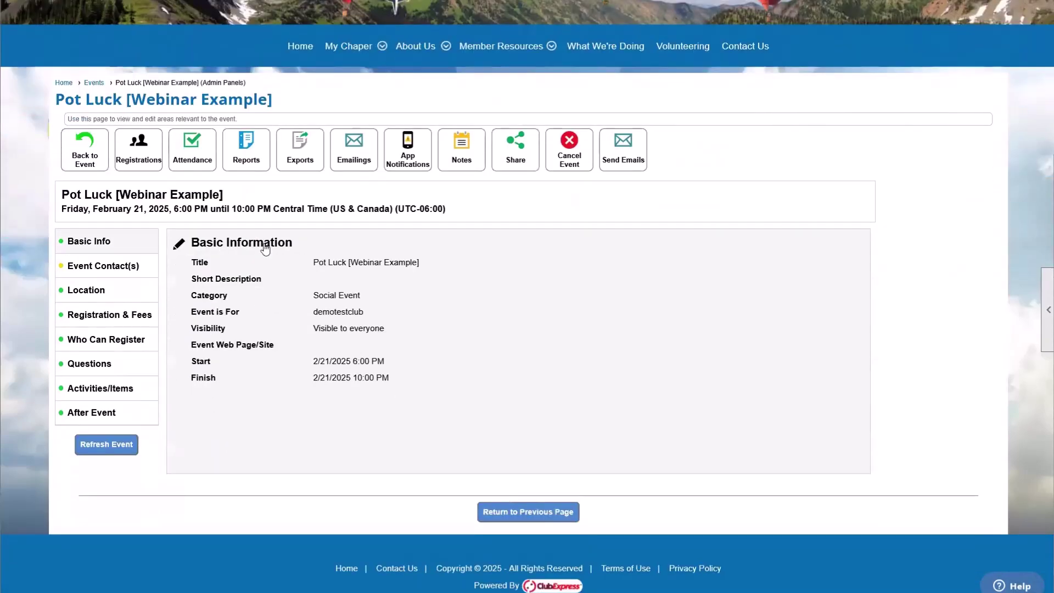
{"action": "left_click", "coordinate": [83, 267]}
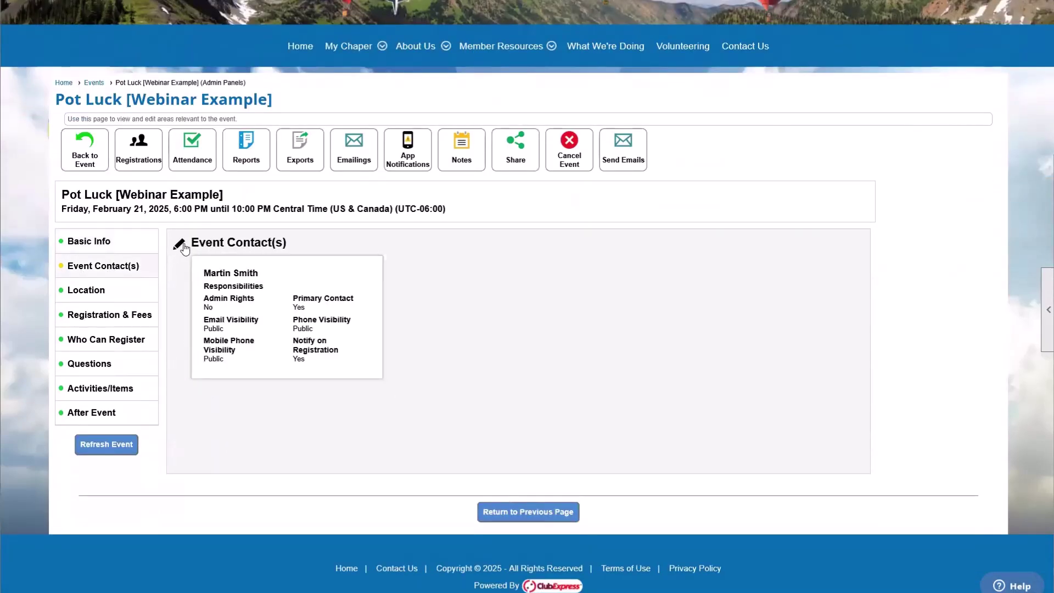
{"action": "left_click", "coordinate": [180, 246]}
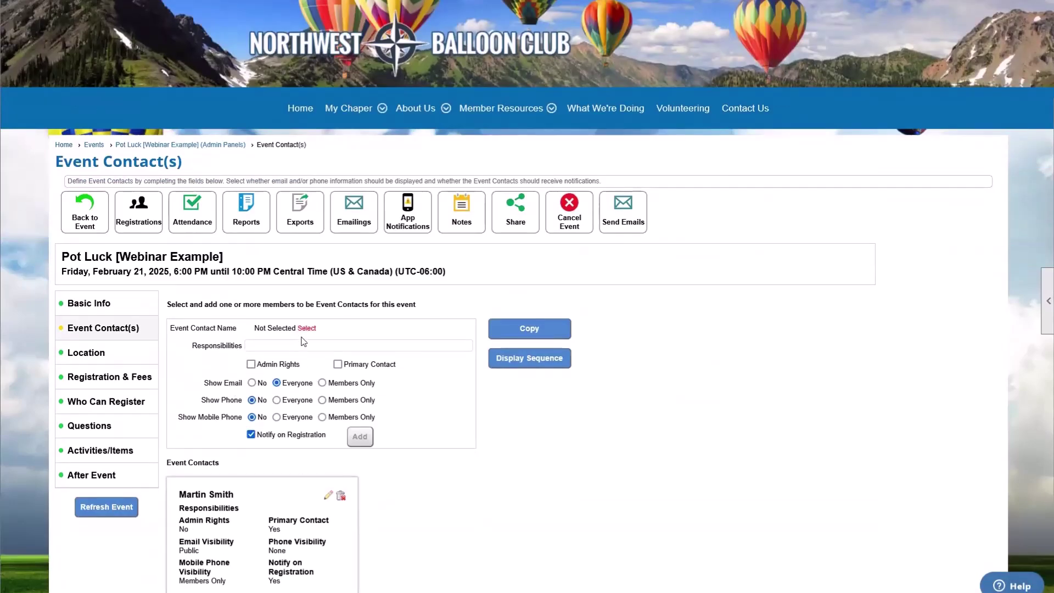
{"action": "left_click", "coordinate": [307, 328]}
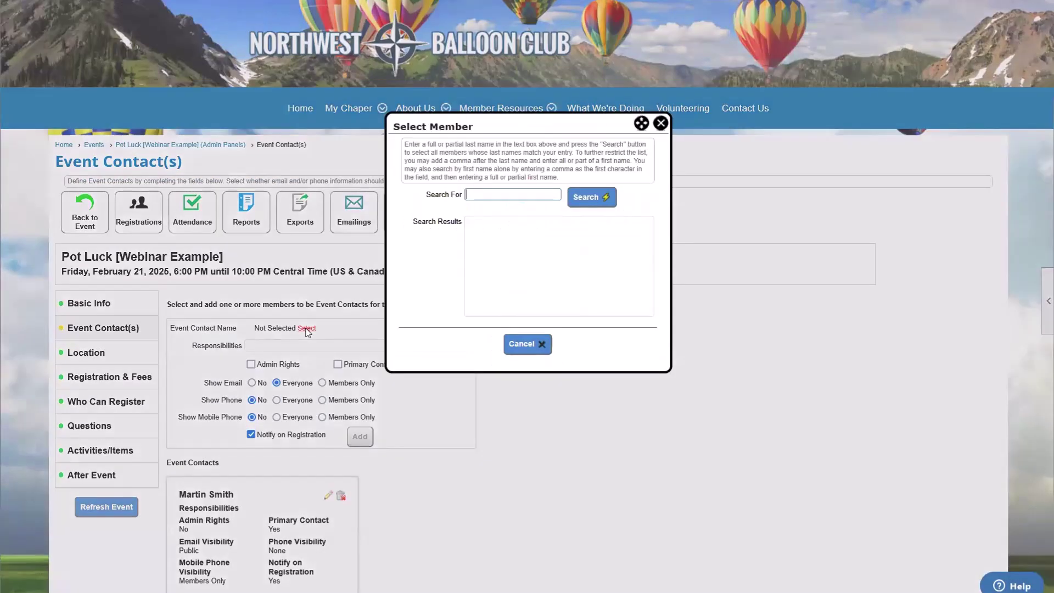
{"action": "left_click", "coordinate": [602, 198]}
{"action": "left_click", "coordinate": [503, 253]}
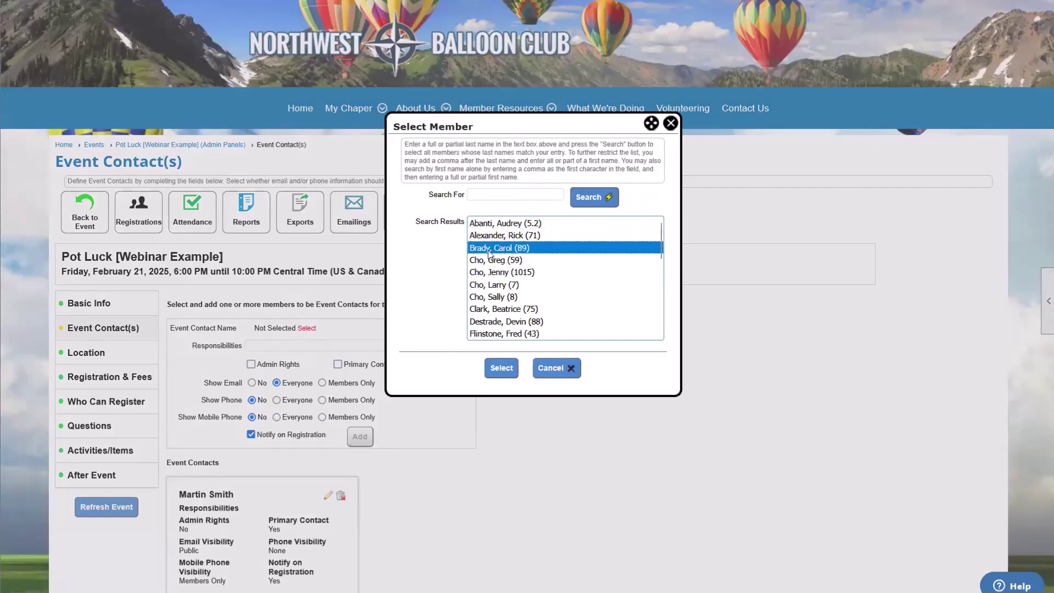
{"action": "double_click", "coordinate": [517, 253]}
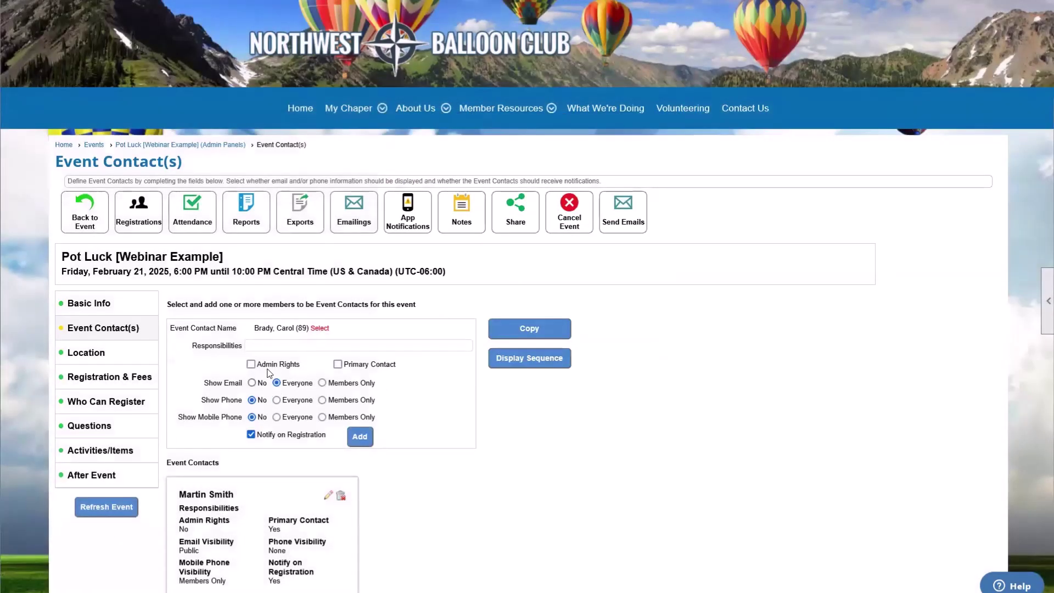
{"action": "left_click_drag", "start_coordinate": [255, 327], "coordinate": [311, 327]}
{"action": "left_click", "coordinate": [310, 327]}
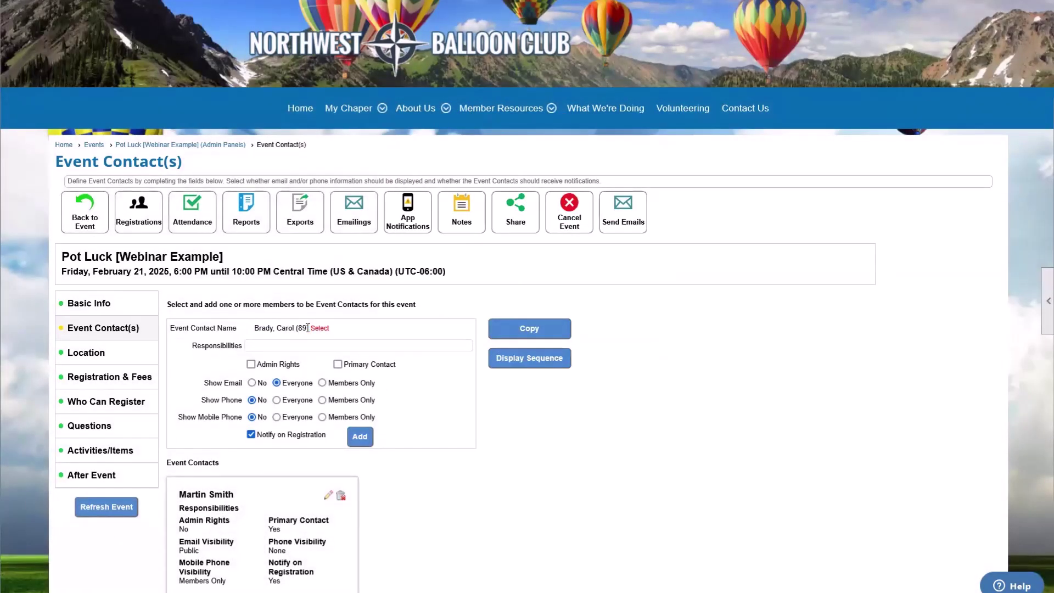
Step: Grant the chosen member Admin Rights, add them as an event contact and save the event contacts
{"action": "left_click", "coordinate": [252, 367]}
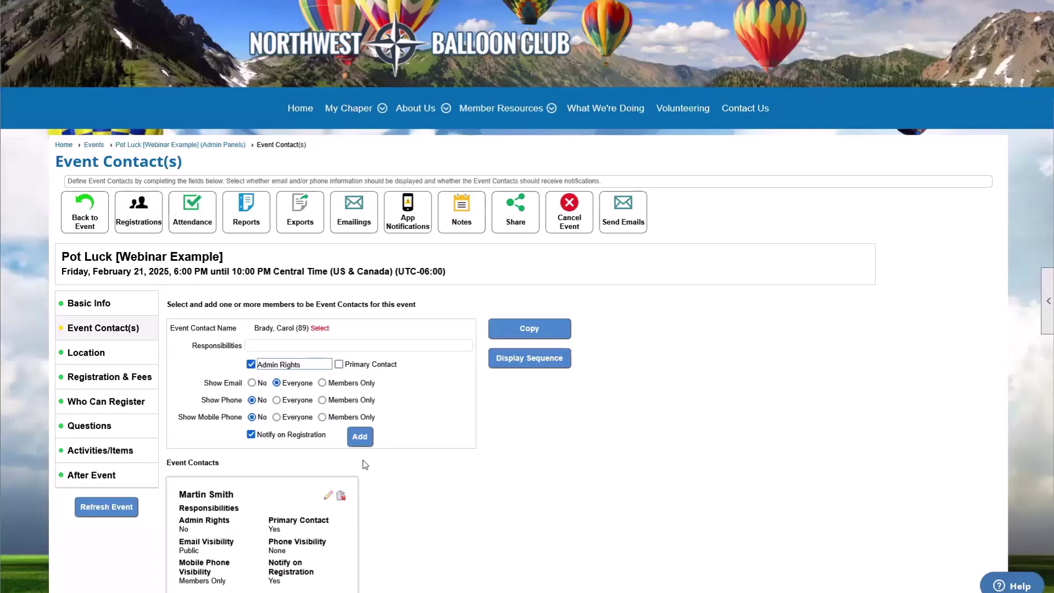
{"action": "left_click", "coordinate": [359, 436]}
{"action": "scroll", "coordinate": [363, 440], "scroll_direction": "down", "scroll_amount": 2}
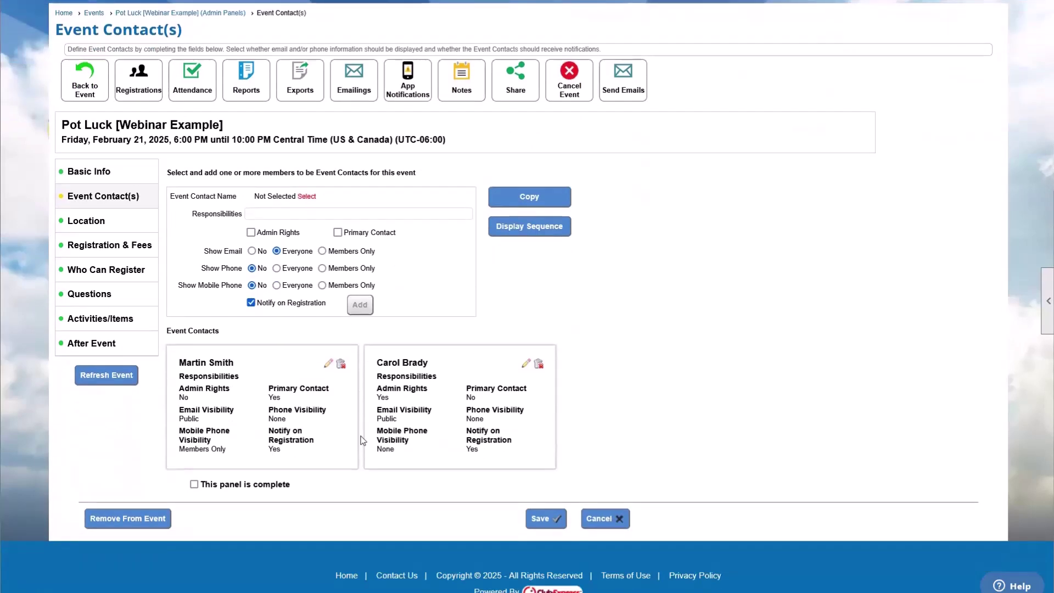
{"action": "left_click", "coordinate": [541, 518]}
{"action": "scroll", "coordinate": [456, 418], "scroll_direction": "down", "scroll_amount": 4}
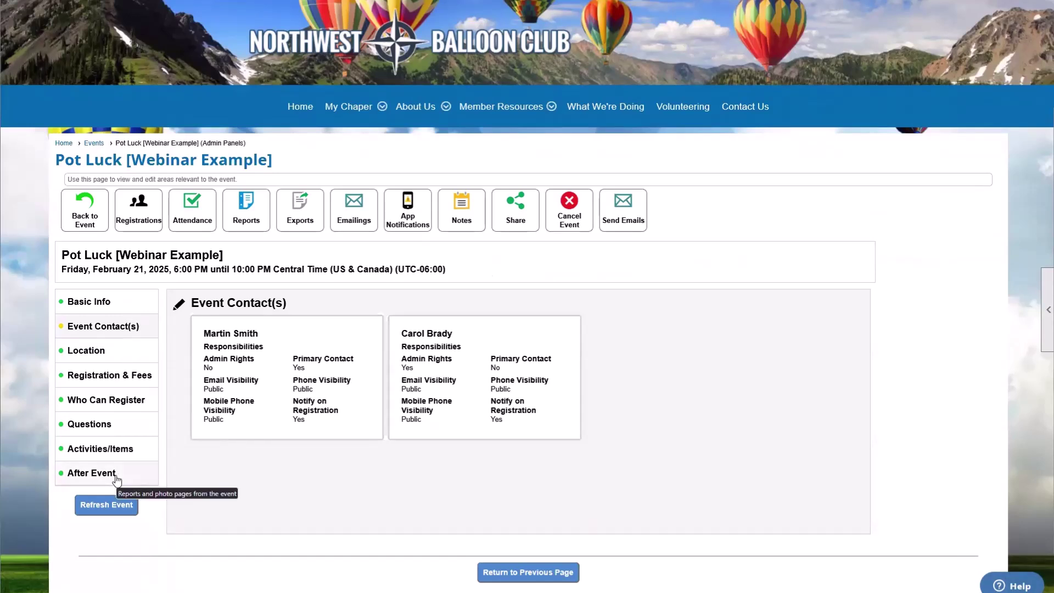
Step: Open the After Event settings for editing and examine the available event certificates
{"action": "left_click", "coordinate": [116, 479]}
{"action": "left_click", "coordinate": [177, 306]}
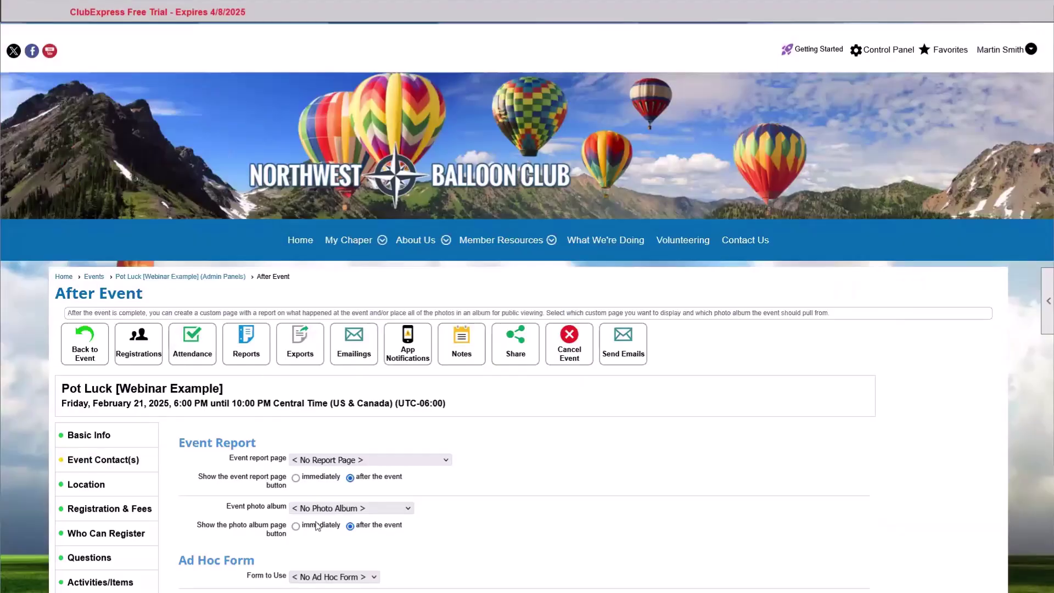
{"action": "scroll", "coordinate": [317, 526], "scroll_direction": "down", "scroll_amount": 3}
{"action": "left_click", "coordinate": [325, 461]}
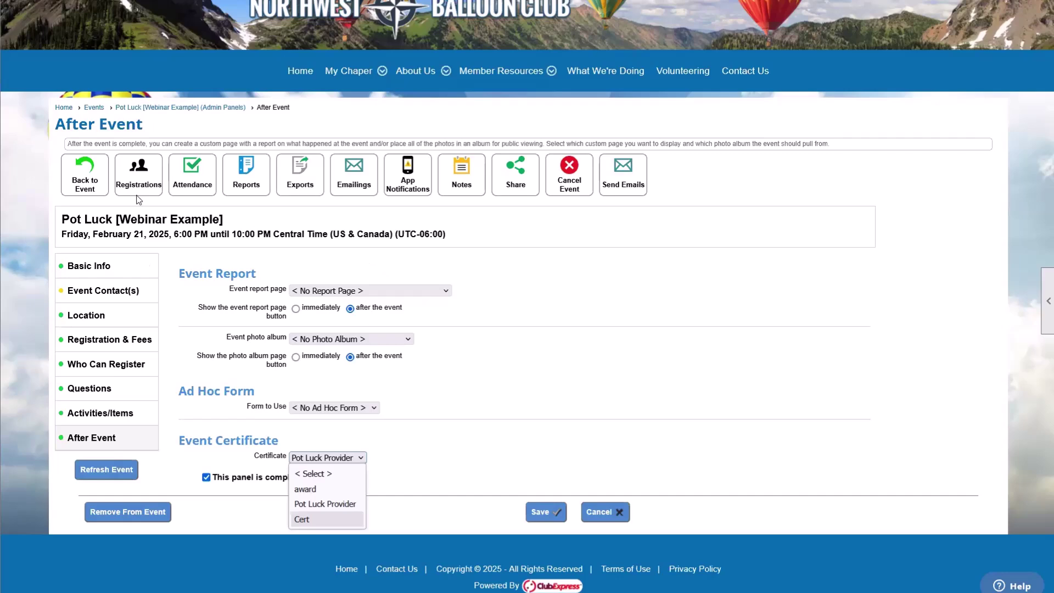
Step: Open the first registration in the Registration Manager for editing, read the additional registrants question, cancel and return to the event's admin panels
{"action": "left_click", "coordinate": [141, 172]}
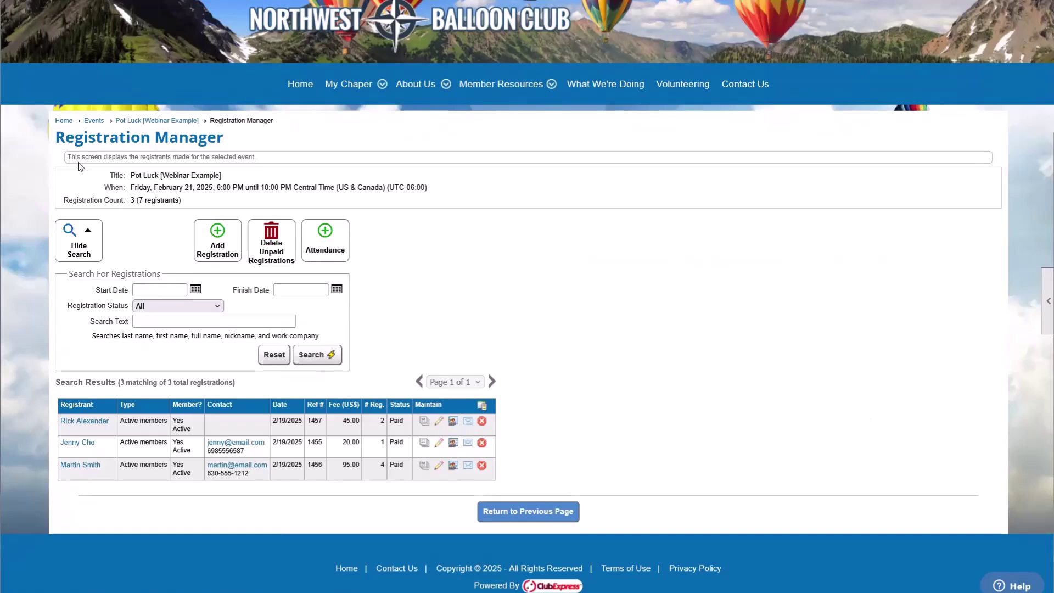
{"action": "left_click", "coordinate": [440, 420]}
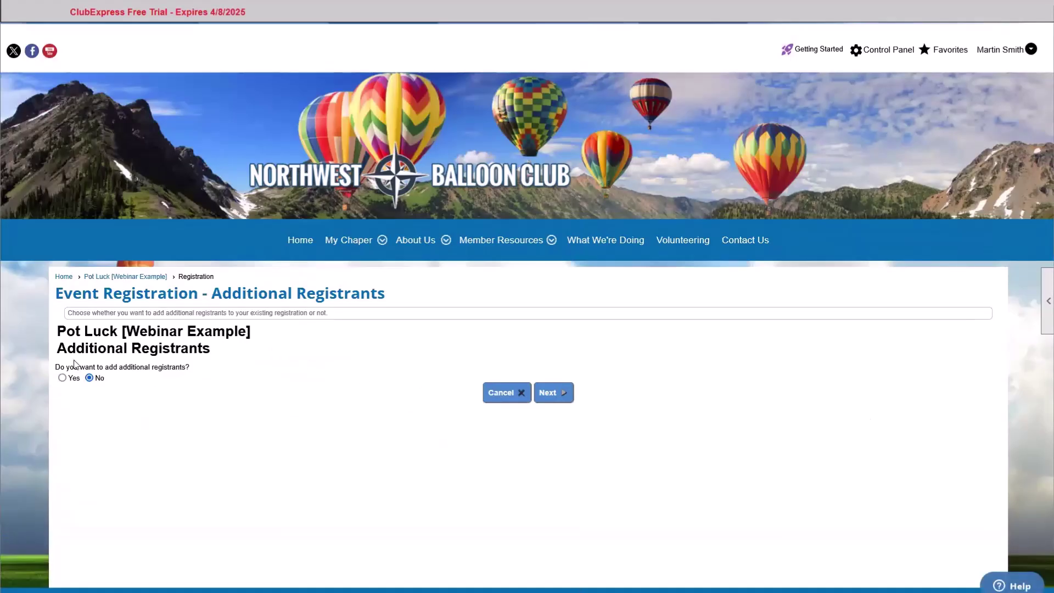
{"action": "left_click_drag", "start_coordinate": [65, 367], "coordinate": [223, 377]}
{"action": "left_click", "coordinate": [223, 377]}
{"action": "left_click", "coordinate": [514, 394]}
{"action": "scroll", "coordinate": [501, 380], "scroll_direction": "down", "scroll_amount": 3}
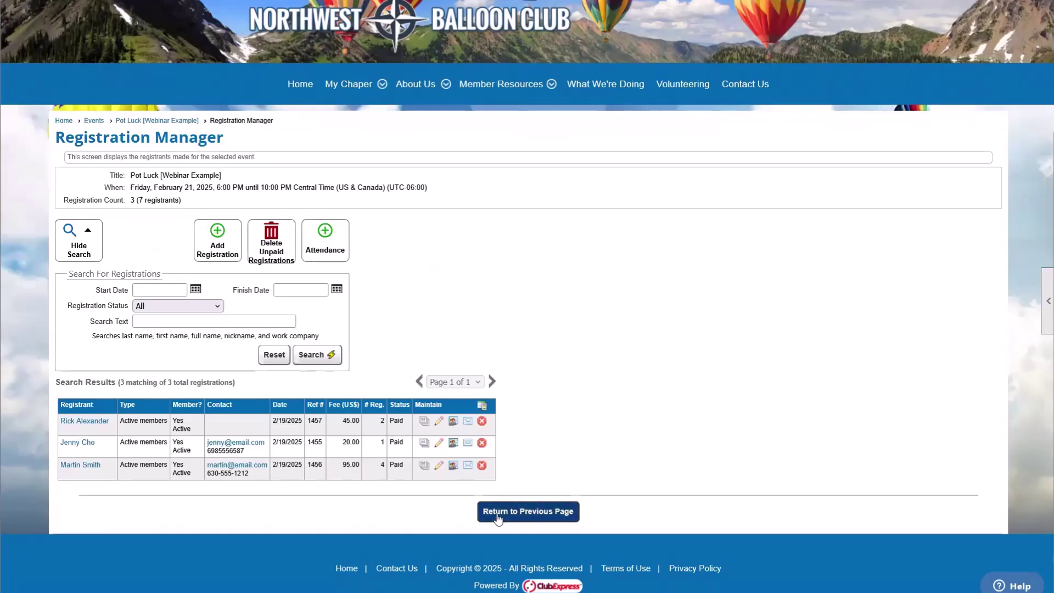
{"action": "left_click", "coordinate": [489, 512]}
{"action": "scroll", "coordinate": [158, 489], "scroll_direction": "down", "scroll_amount": 3}
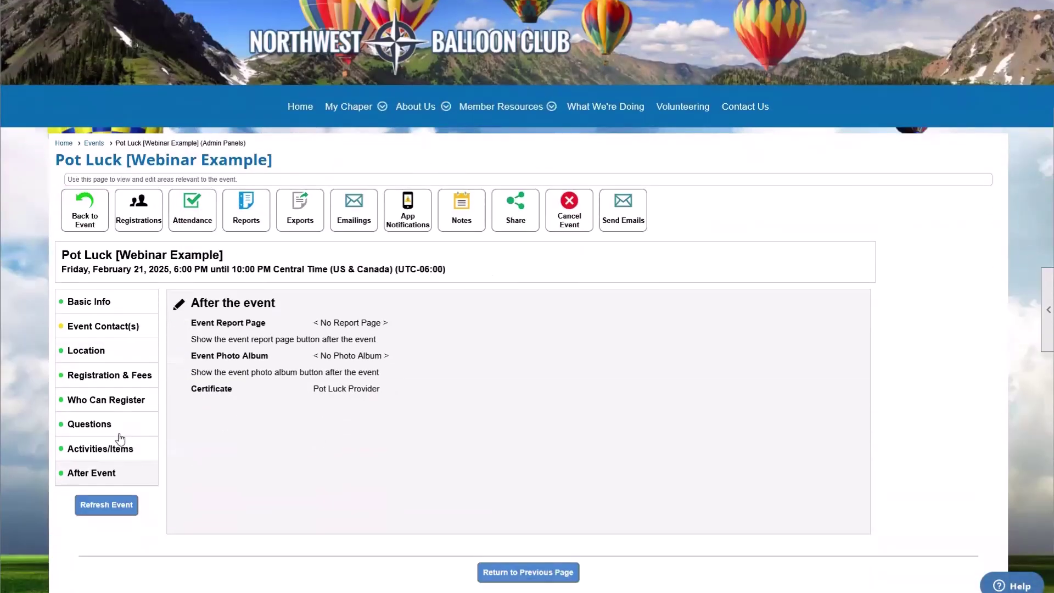
Step: Review the Who Can Register settings, focusing on the non-member guest registrant type
{"action": "left_click", "coordinate": [78, 404]}
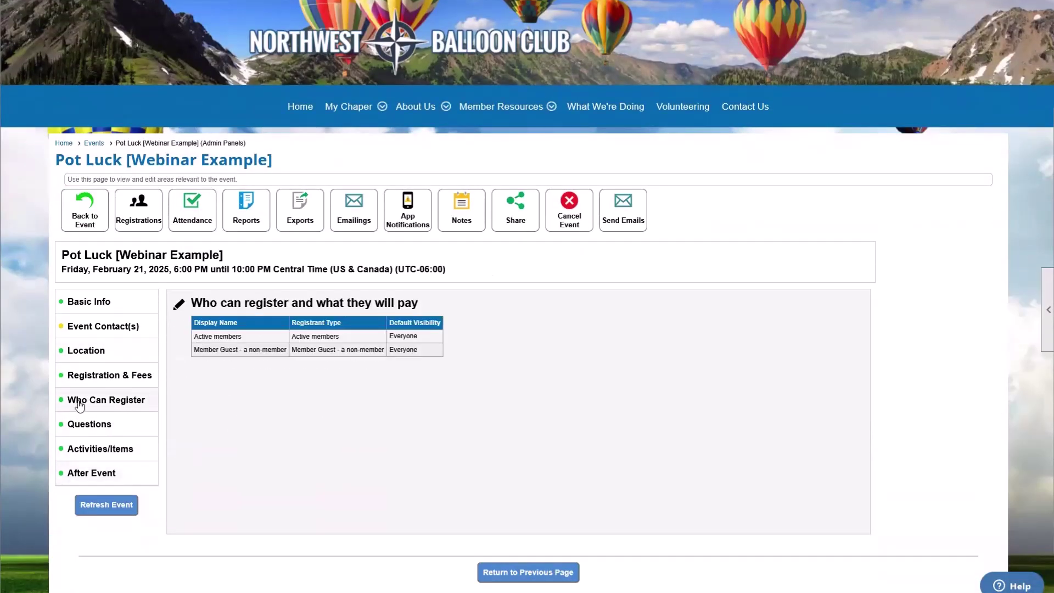
{"action": "left_click_drag", "start_coordinate": [194, 350], "coordinate": [284, 353]}
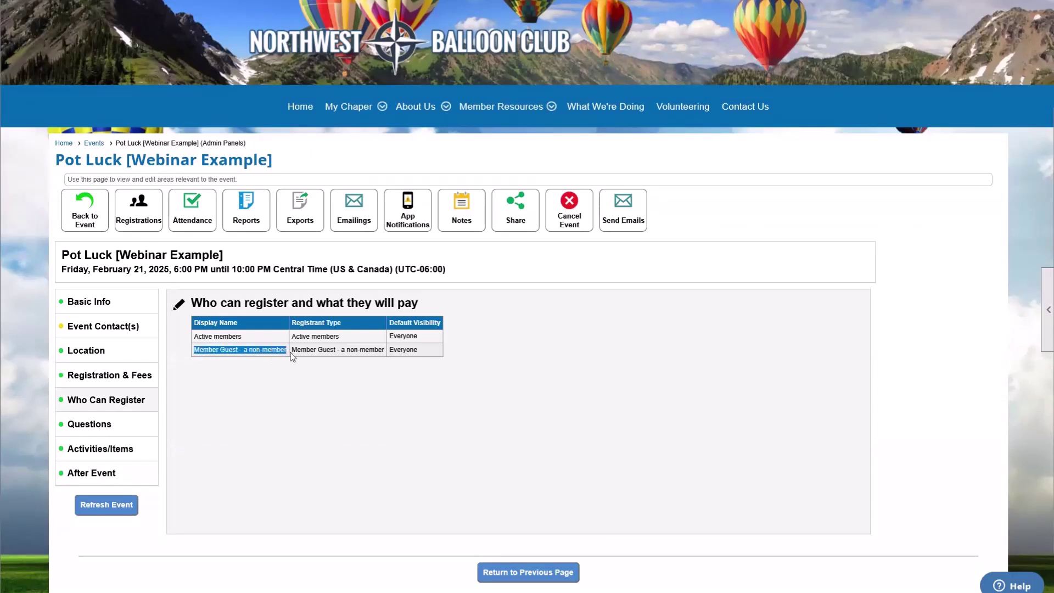
{"action": "left_click", "coordinate": [292, 357]}
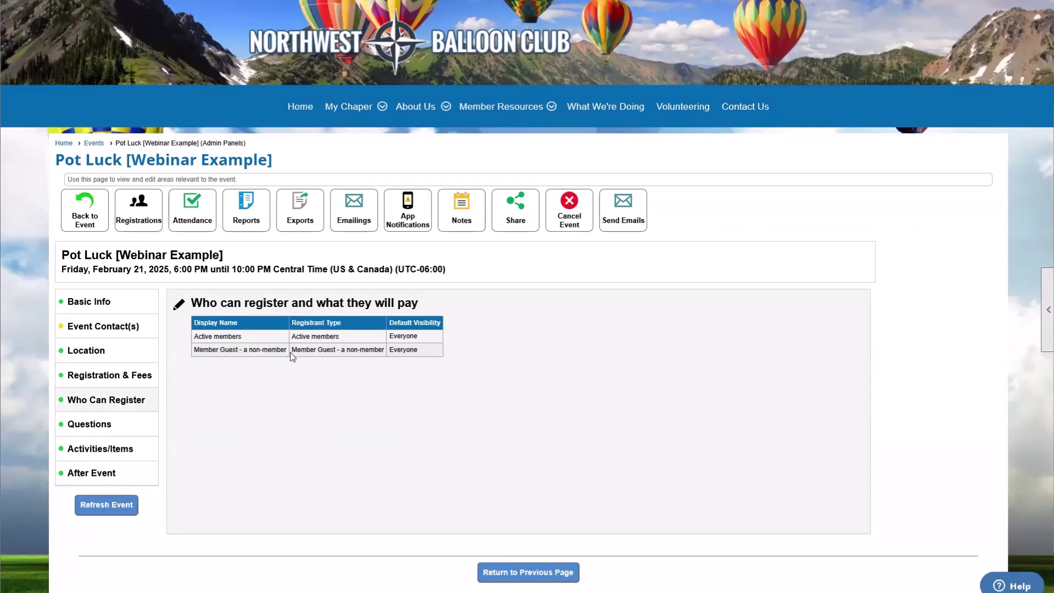
Step: Open the Registration & Fees settings for editing and set the maximum guests to 0
{"action": "left_click", "coordinate": [110, 379]}
{"action": "left_click", "coordinate": [179, 304]}
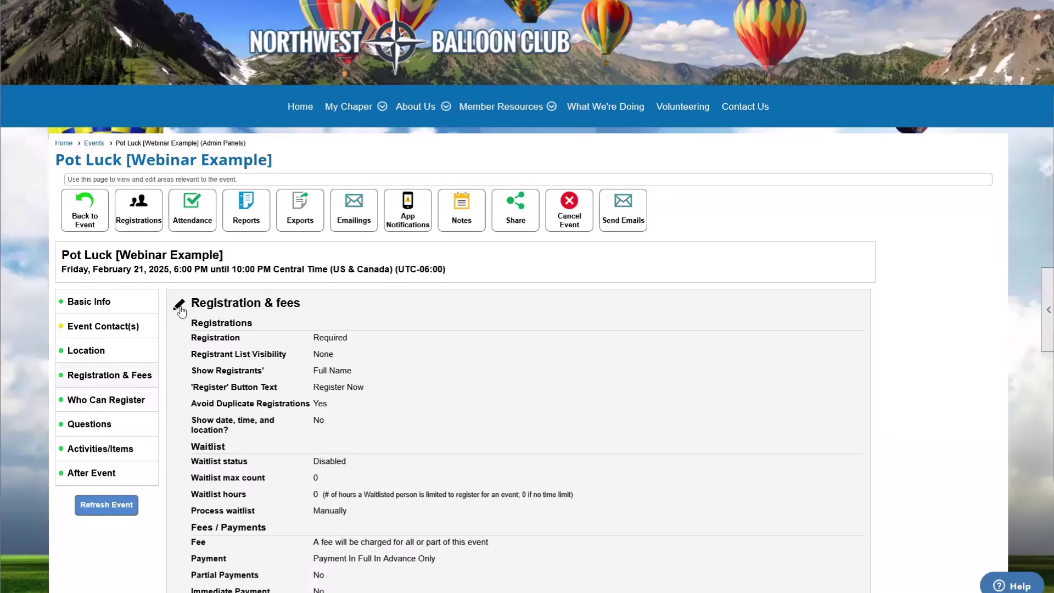
{"action": "scroll", "coordinate": [348, 412], "scroll_direction": "down", "scroll_amount": 7}
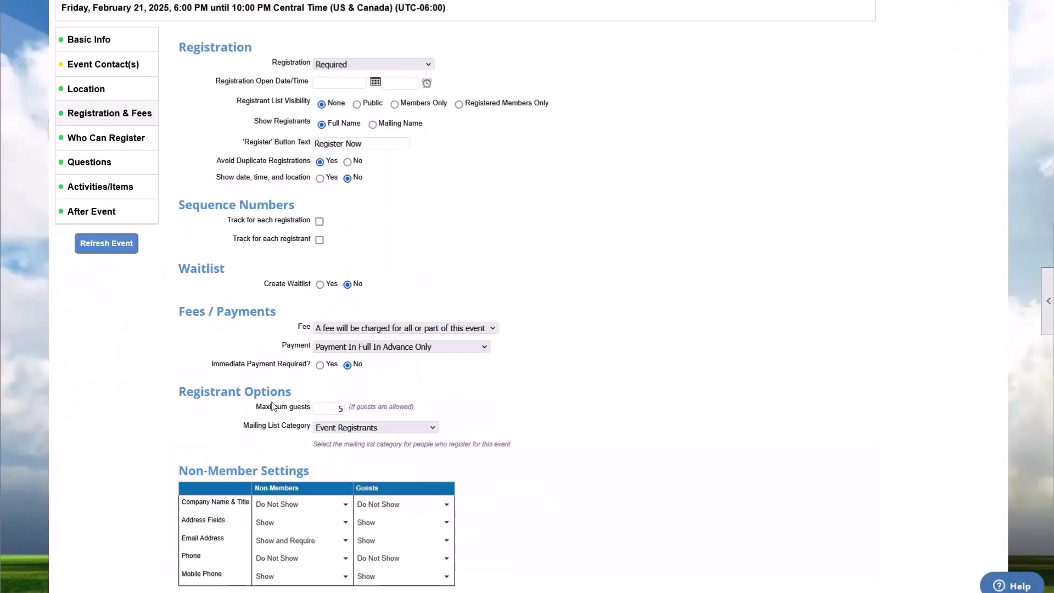
{"action": "left_click_drag", "start_coordinate": [266, 407], "coordinate": [396, 414]}
{"action": "type", "text": "0"}
{"action": "left_click", "coordinate": [451, 407]}
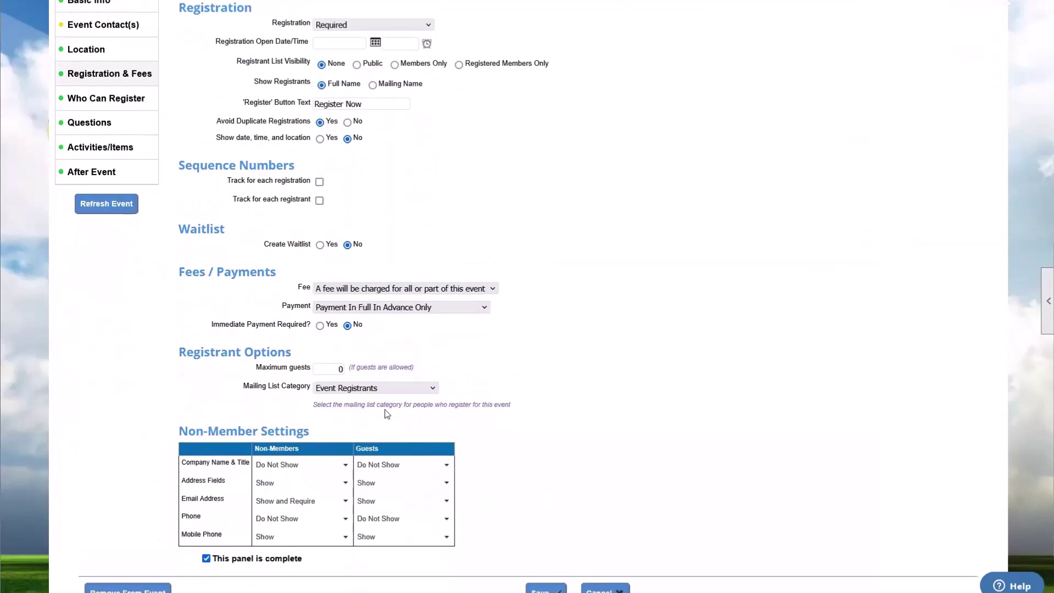
{"action": "scroll", "coordinate": [459, 467], "scroll_direction": "up", "scroll_amount": 3}
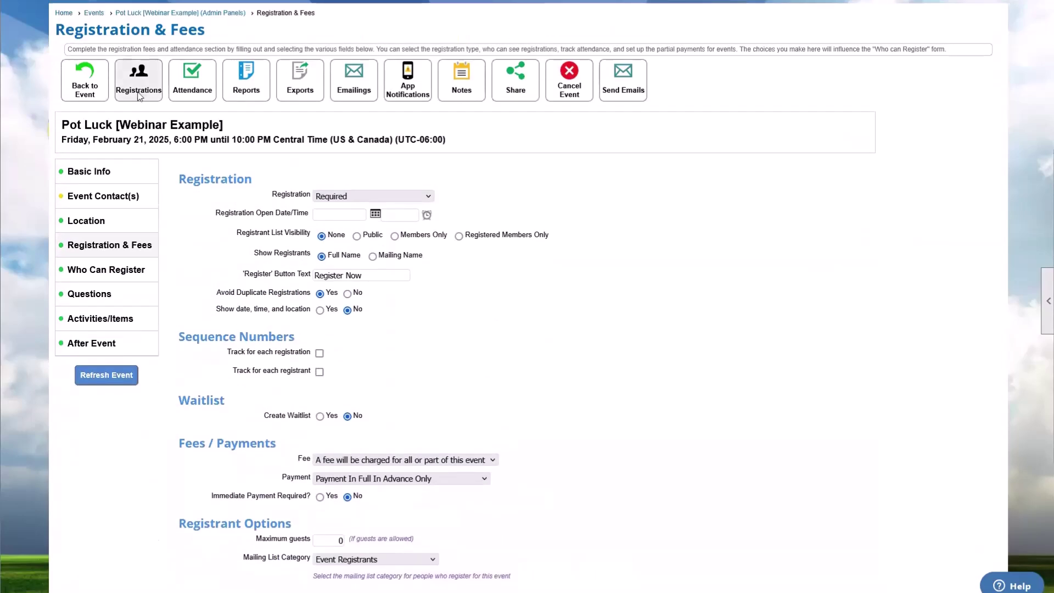
Step: Open the first registration in the Registration Manager for editing again and examine the additional registrants question
{"action": "left_click", "coordinate": [139, 91]}
{"action": "scroll", "coordinate": [443, 428], "scroll_direction": "down", "scroll_amount": 2}
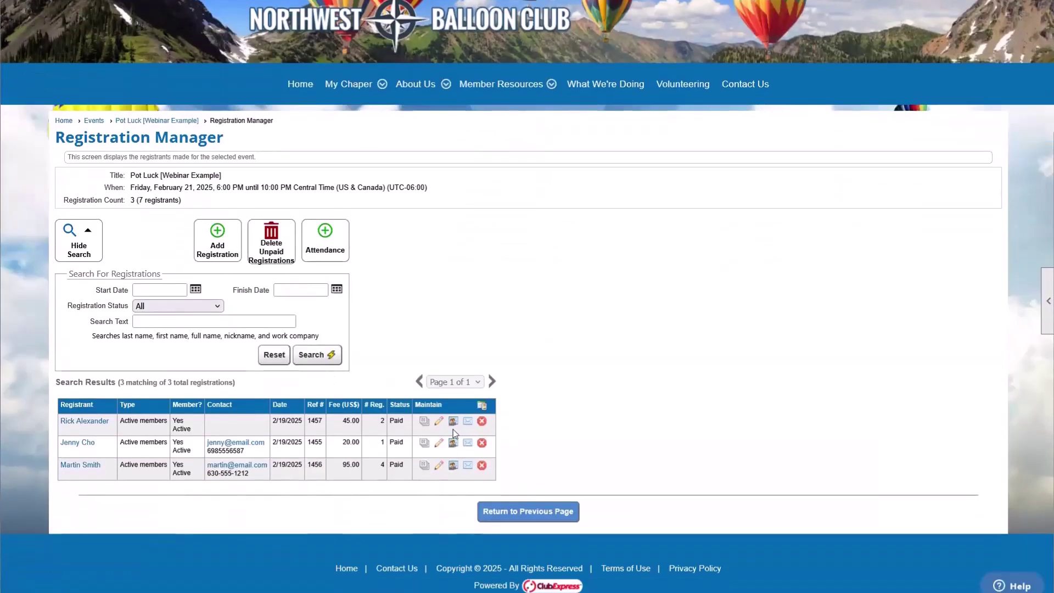
{"action": "left_click", "coordinate": [439, 421]}
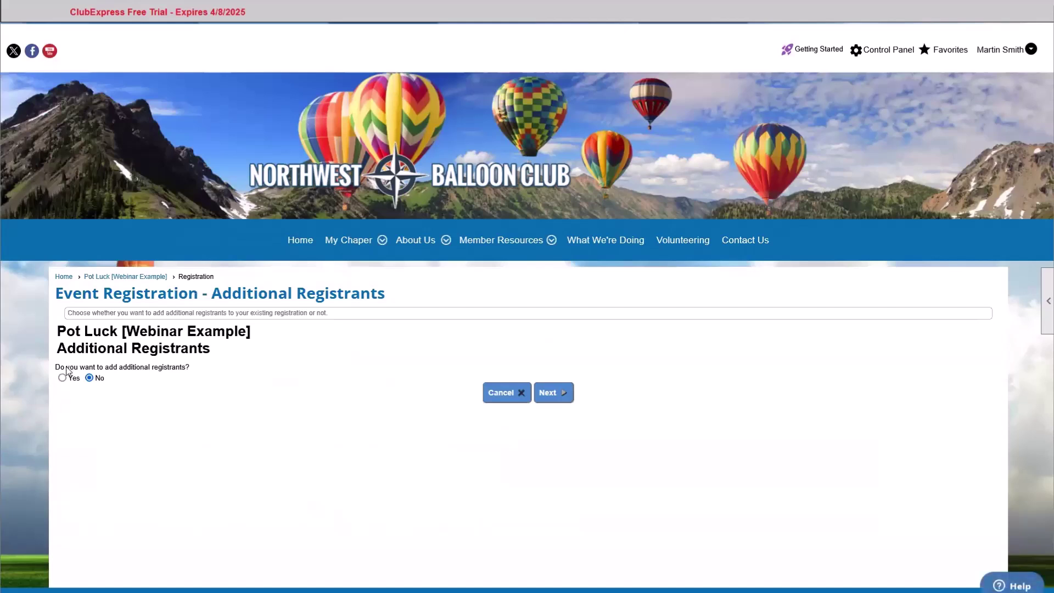
{"action": "left_click_drag", "start_coordinate": [67, 367], "coordinate": [188, 381]}
{"action": "left_click", "coordinate": [188, 381]}
{"action": "left_click_drag", "start_coordinate": [79, 369], "coordinate": [212, 373]}
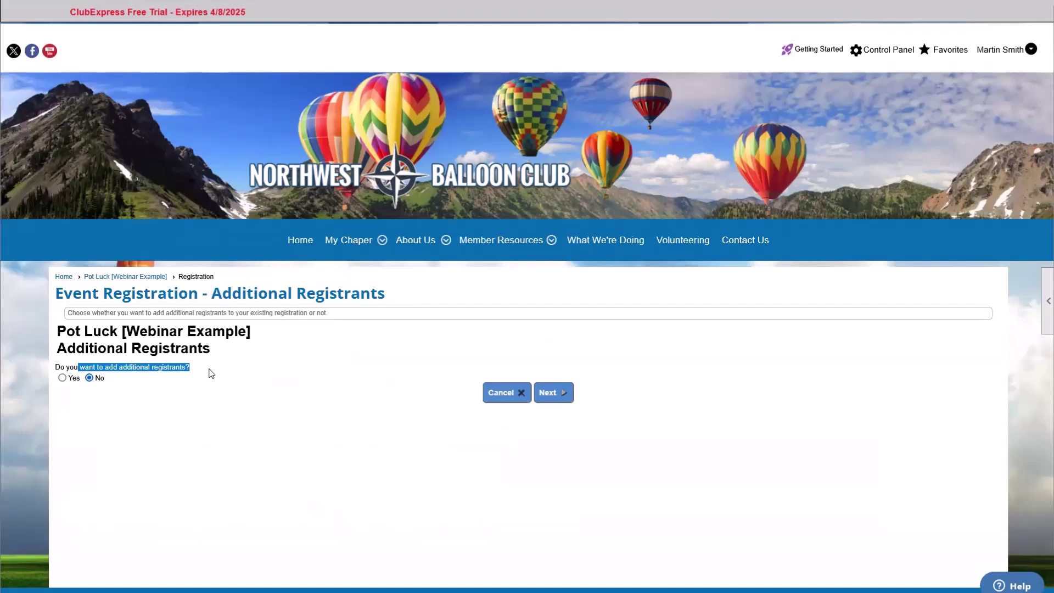
{"action": "left_click", "coordinate": [197, 394]}
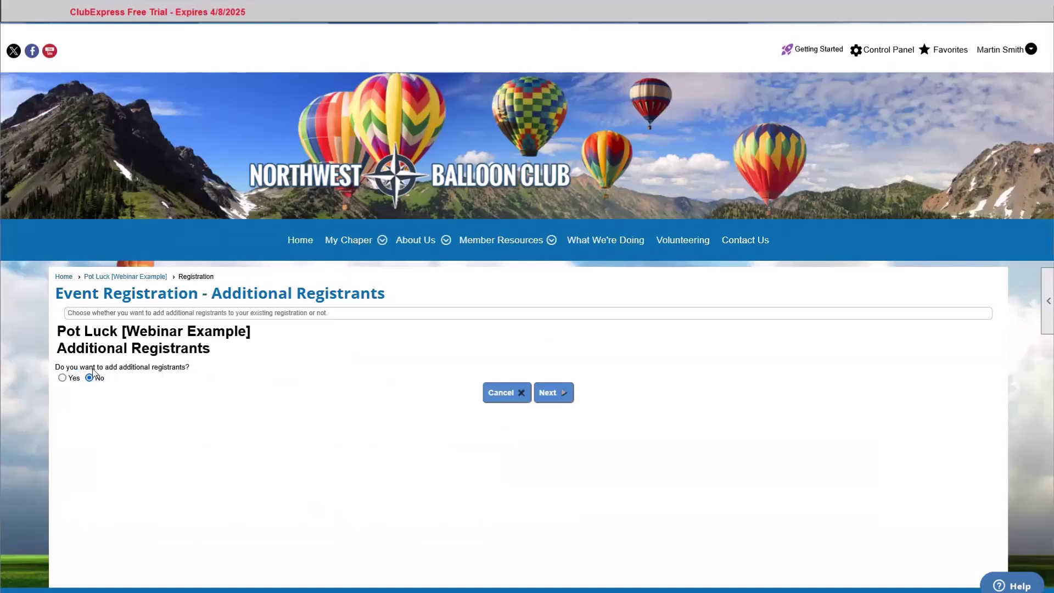
{"action": "left_click_drag", "start_coordinate": [84, 368], "coordinate": [182, 375]}
{"action": "left_click", "coordinate": [213, 379]}
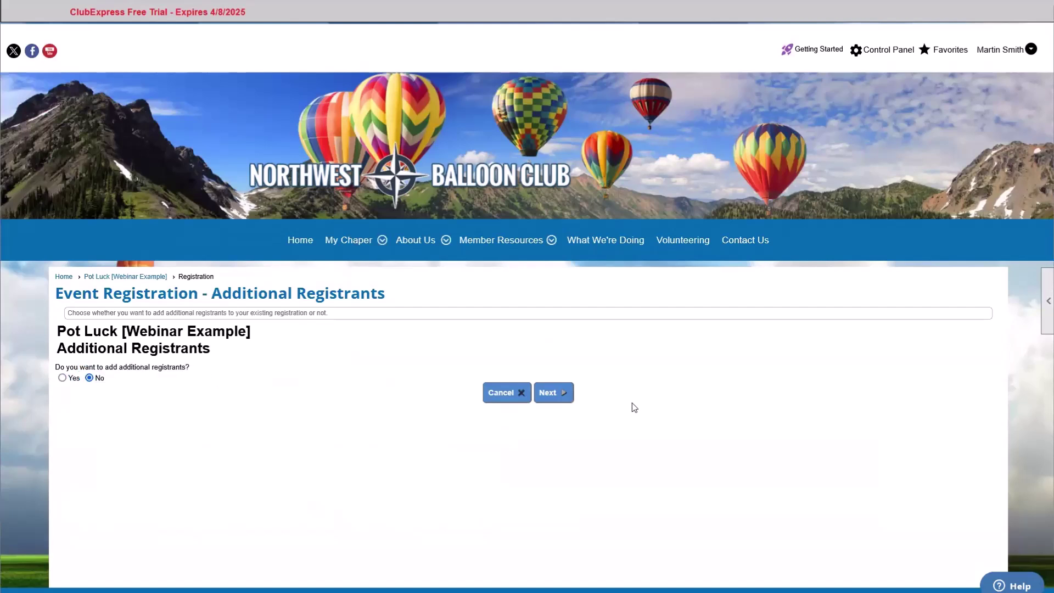
Step: Continue without additional registrants and review the attendees, the guest's details and each registrant's activities and items
{"action": "left_click", "coordinate": [551, 393]}
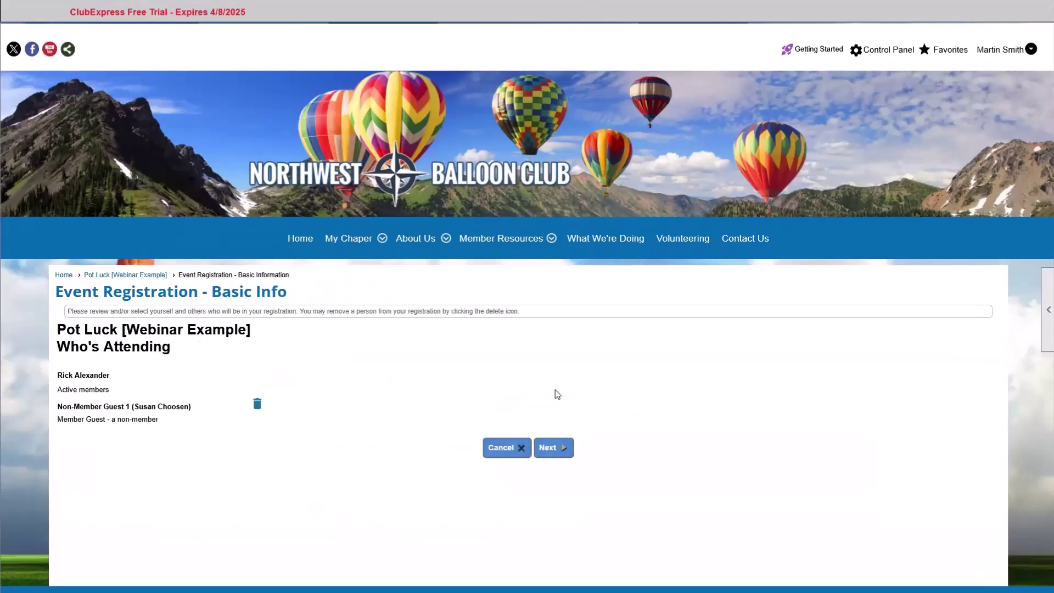
{"action": "left_click", "coordinate": [569, 439]}
{"action": "scroll", "coordinate": [494, 434], "scroll_direction": "down", "scroll_amount": 3}
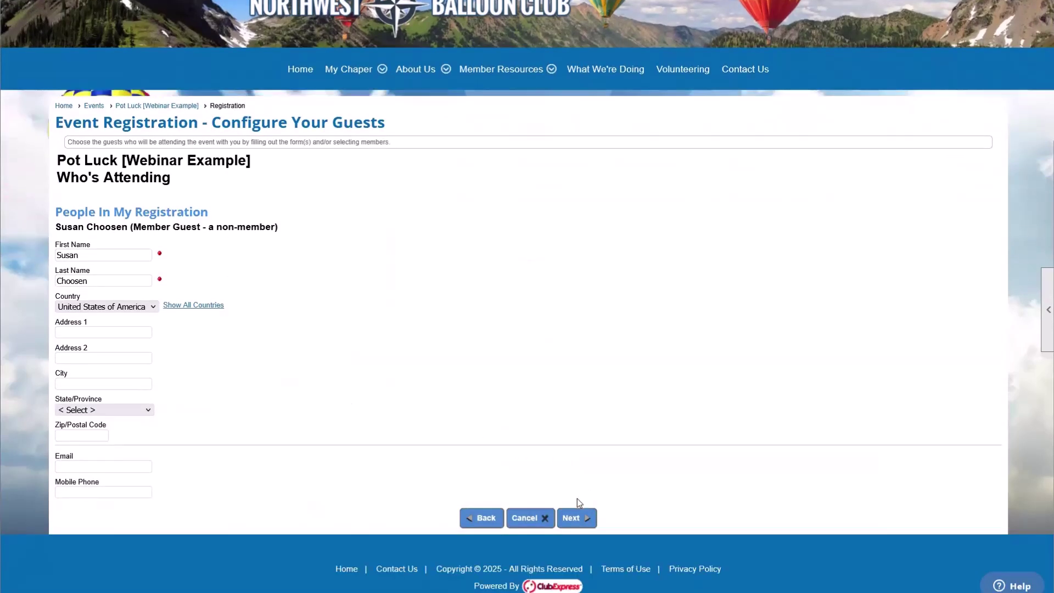
{"action": "left_click", "coordinate": [574, 518]}
{"action": "scroll", "coordinate": [447, 439], "scroll_direction": "down", "scroll_amount": 3}
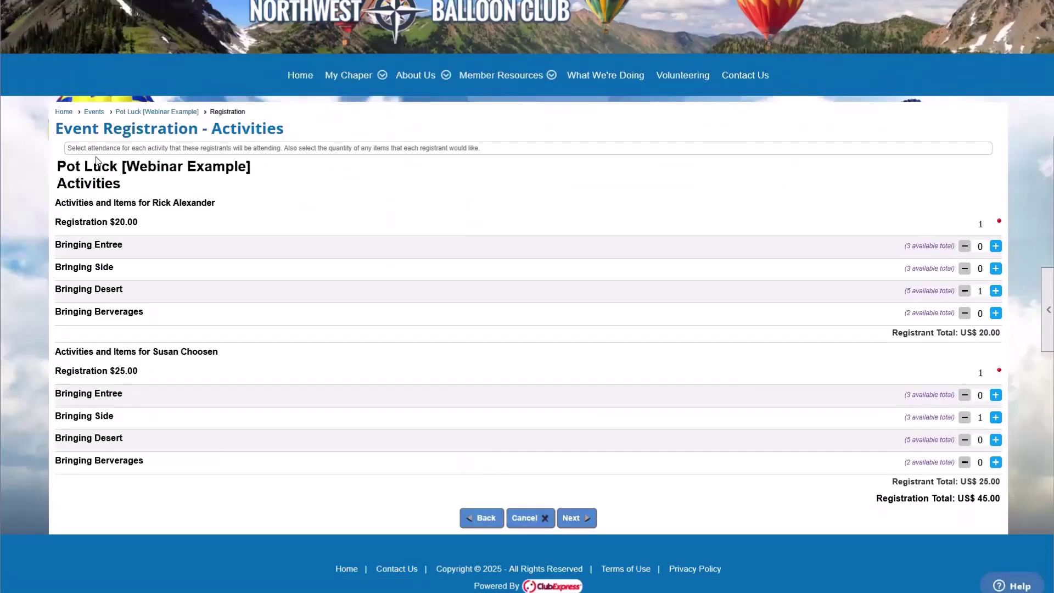
{"action": "left_click_drag", "start_coordinate": [96, 177], "coordinate": [200, 296]}
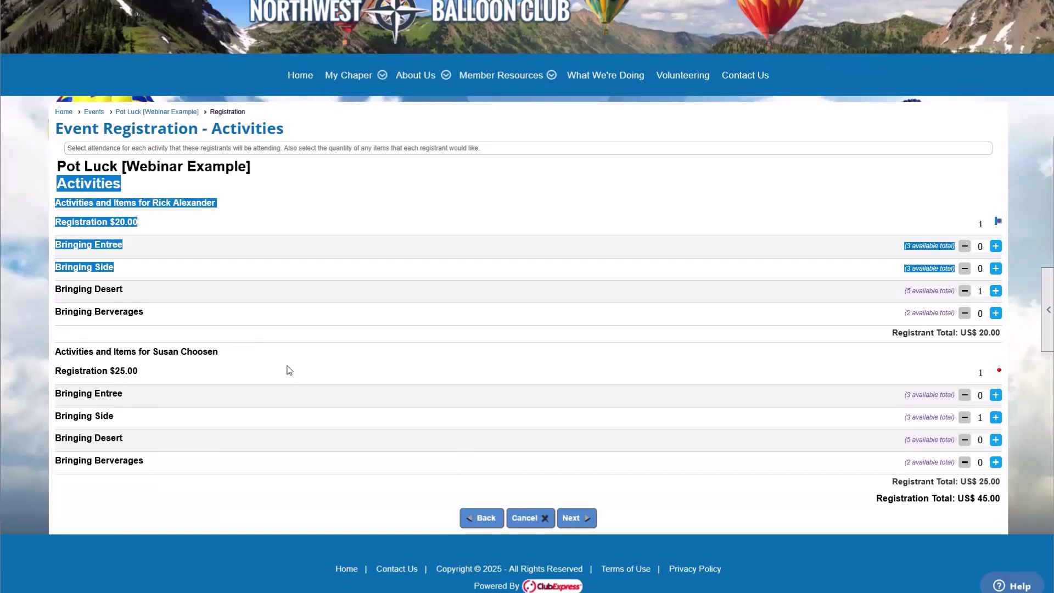
{"action": "left_click", "coordinate": [324, 405]}
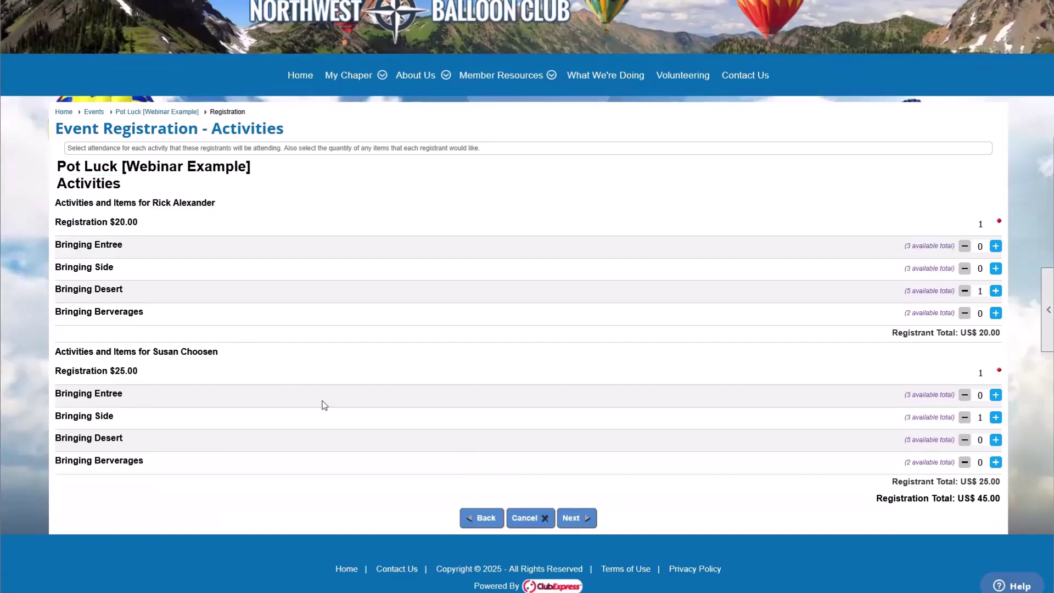
Step: Review the dietary restriction answers and the registration summary, then cancel the registration edit
{"action": "left_click", "coordinate": [575, 518]}
{"action": "scroll", "coordinate": [502, 499], "scroll_direction": "down", "scroll_amount": 3}
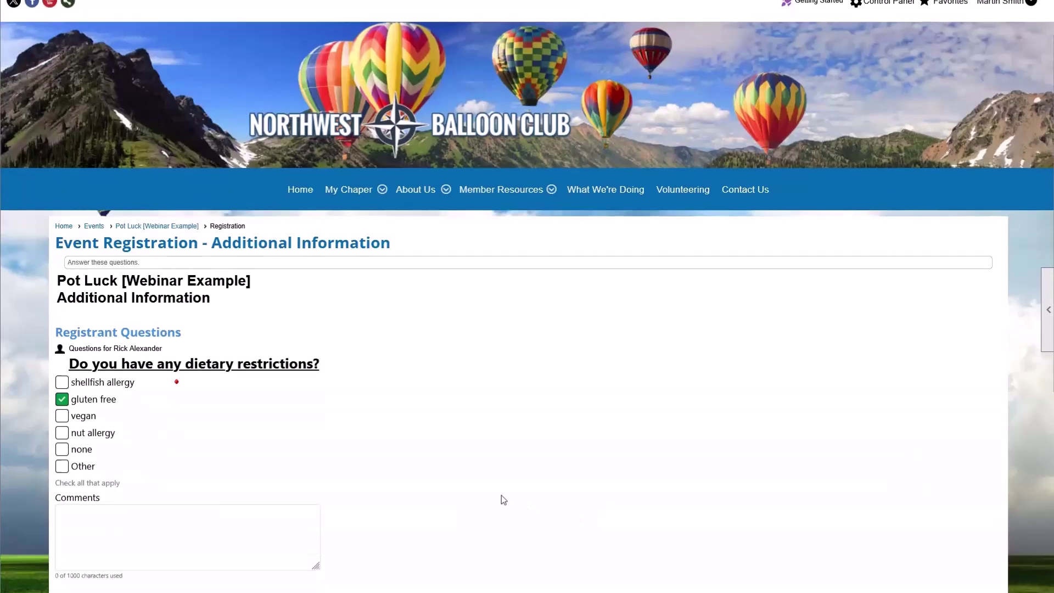
{"action": "left_click_drag", "start_coordinate": [90, 214], "coordinate": [219, 392]}
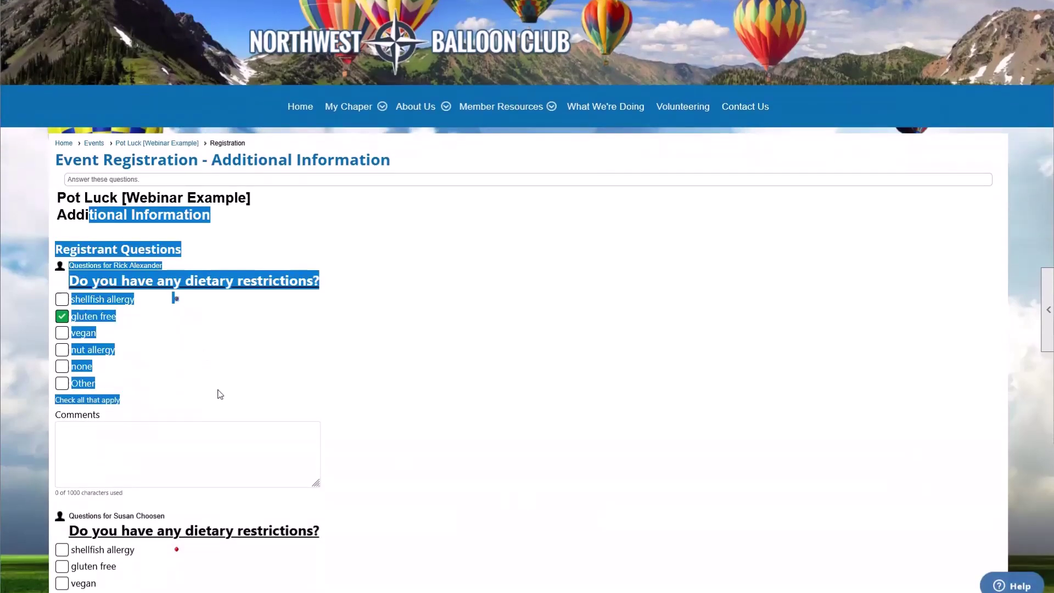
{"action": "left_click", "coordinate": [219, 393]}
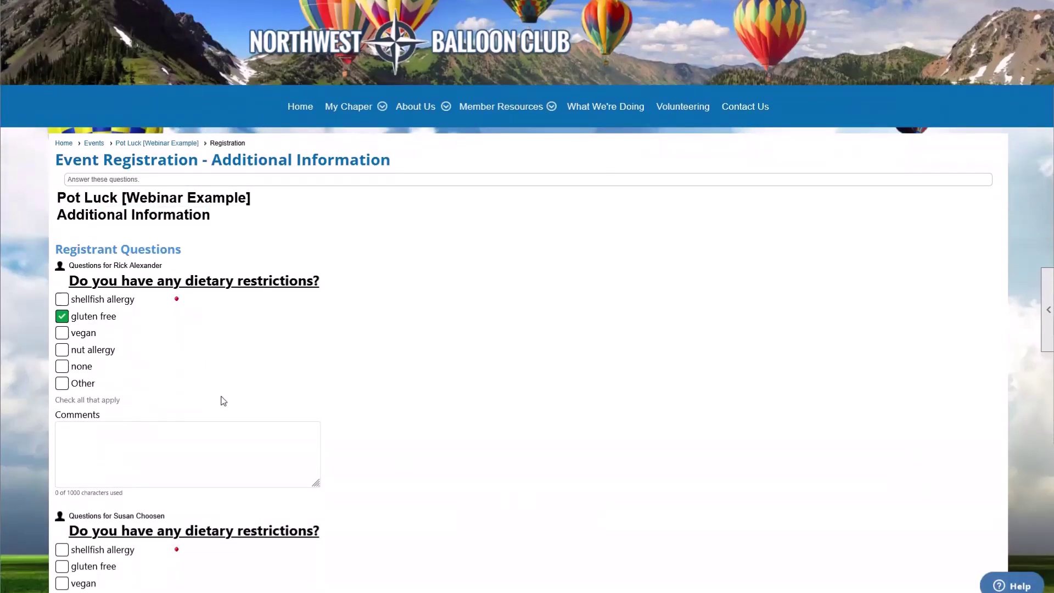
{"action": "scroll", "coordinate": [222, 401], "scroll_direction": "down", "scroll_amount": 5}
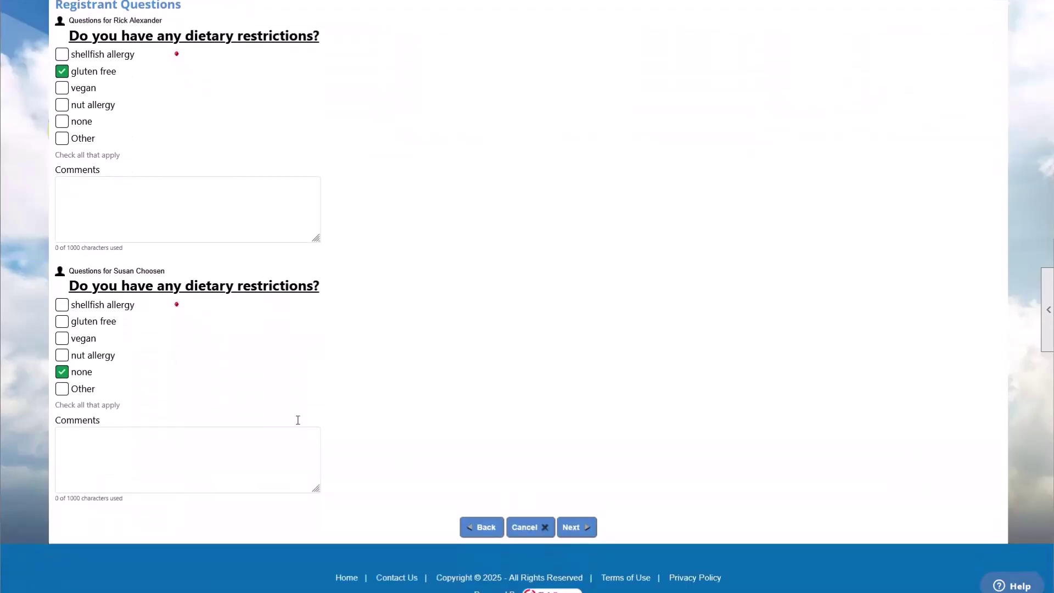
{"action": "left_click", "coordinate": [571, 519]}
{"action": "scroll", "coordinate": [543, 493], "scroll_direction": "down", "scroll_amount": 3}
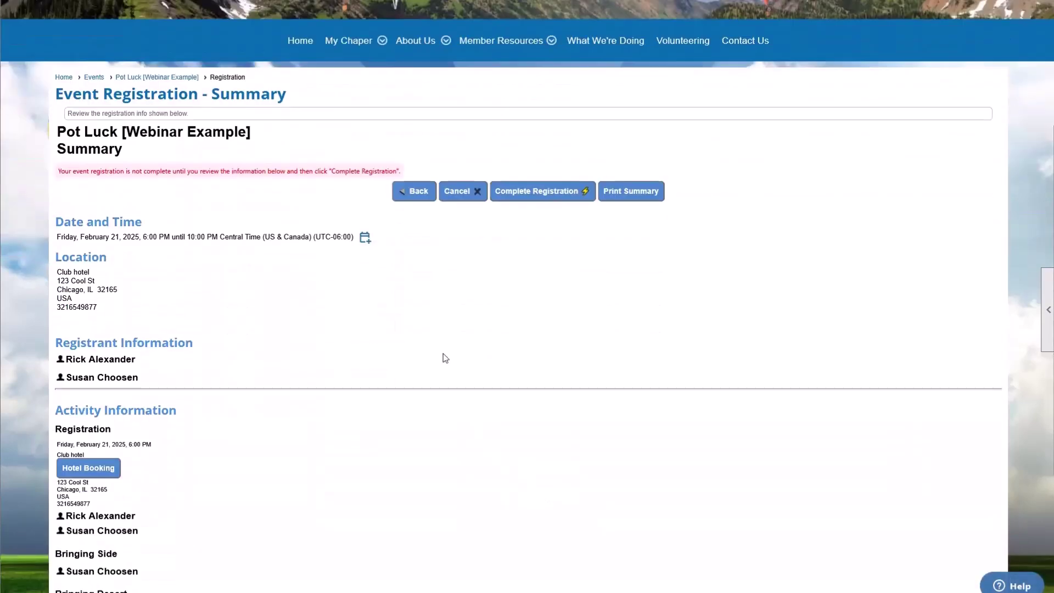
{"action": "left_click", "coordinate": [449, 199]}
{"action": "scroll", "coordinate": [496, 427], "scroll_direction": "down", "scroll_amount": 2}
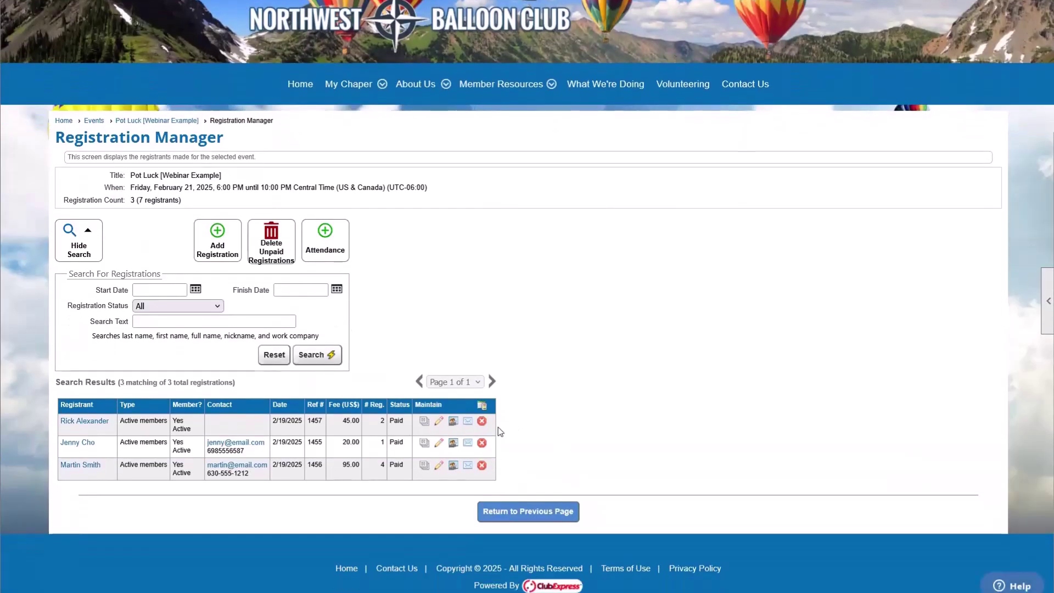
Step: Reopen the first registration for editing without additional registrants and review the non-member guest's name, address and contact fields
{"action": "left_click", "coordinate": [438, 422]}
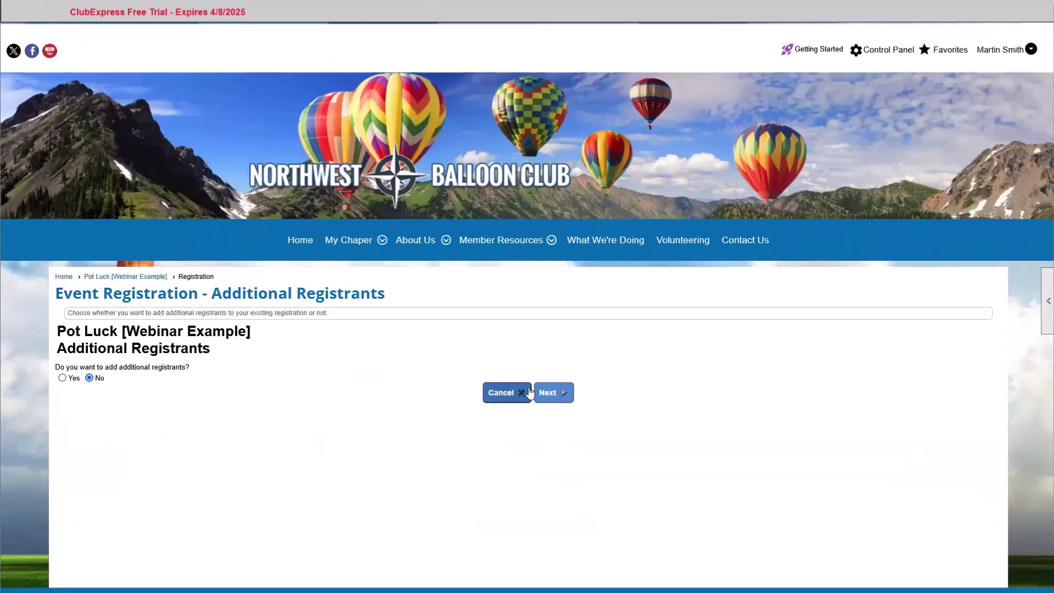
{"action": "left_click", "coordinate": [552, 392]}
{"action": "left_click", "coordinate": [551, 448]}
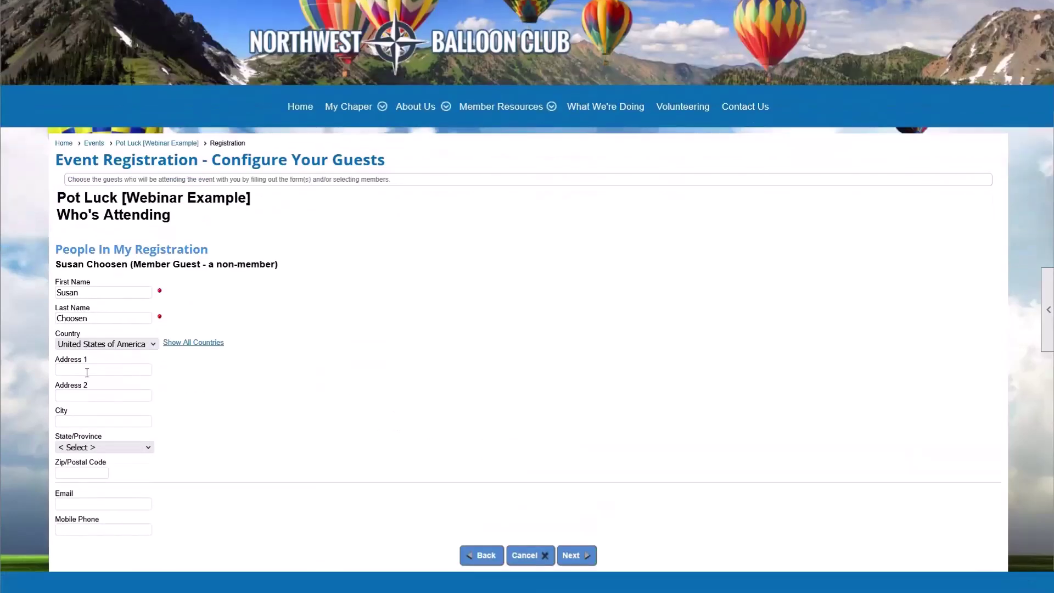
{"action": "scroll", "coordinate": [86, 330], "scroll_direction": "down", "scroll_amount": 3}
{"action": "left_click_drag", "start_coordinate": [86, 266], "coordinate": [155, 492]}
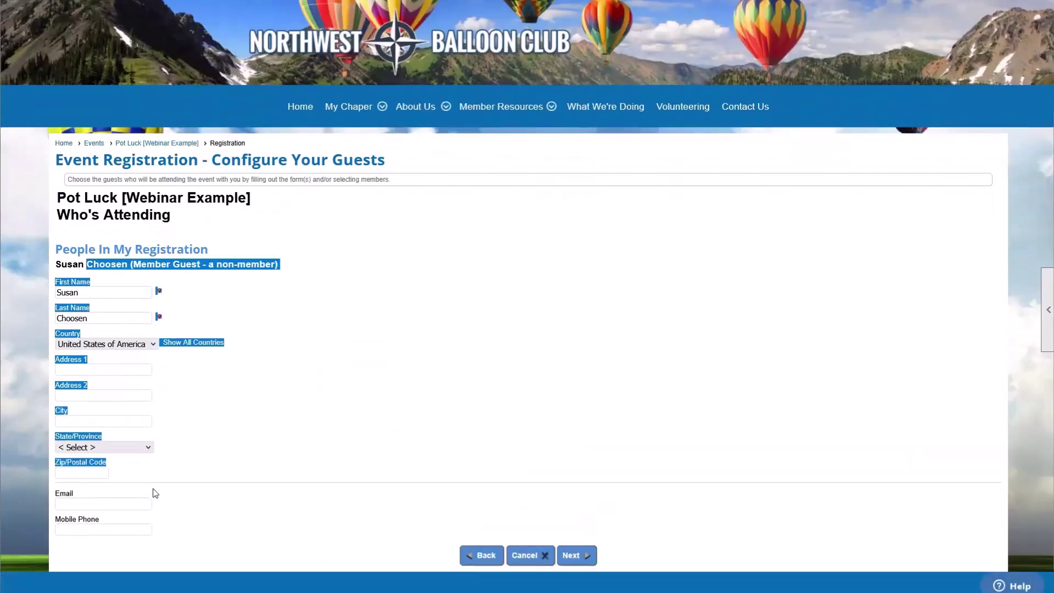
{"action": "left_click", "coordinate": [204, 531]}
Step: Go through the registration's activities and dietary questions again, then leave the registrations and return to the event's admin panels
{"action": "left_click", "coordinate": [571, 555]}
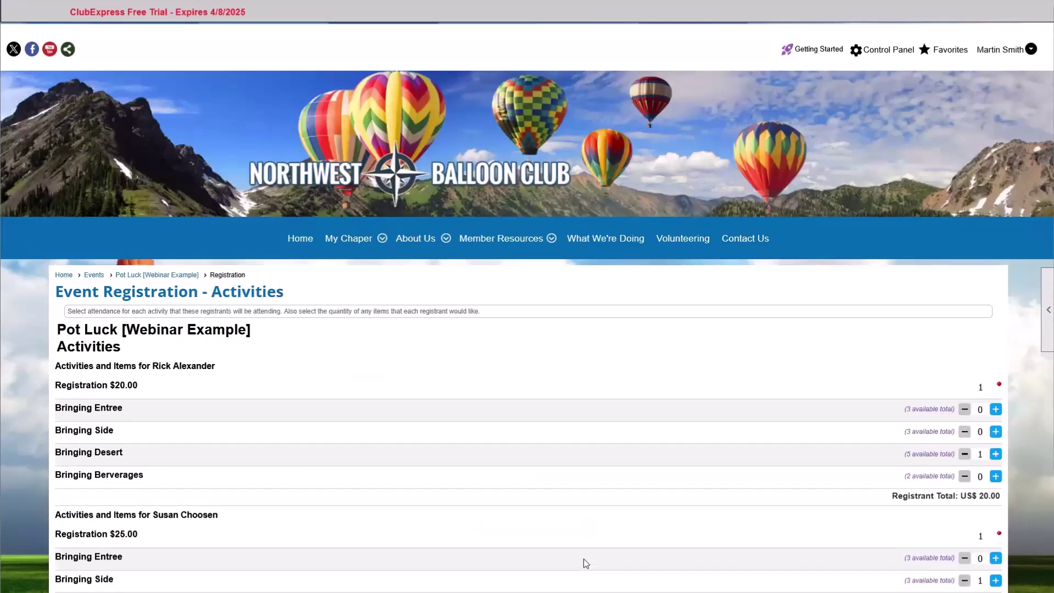
{"action": "scroll", "coordinate": [571, 535], "scroll_direction": "down", "scroll_amount": 2}
{"action": "left_click", "coordinate": [580, 579]}
{"action": "scroll", "coordinate": [593, 566], "scroll_direction": "down", "scroll_amount": 8}
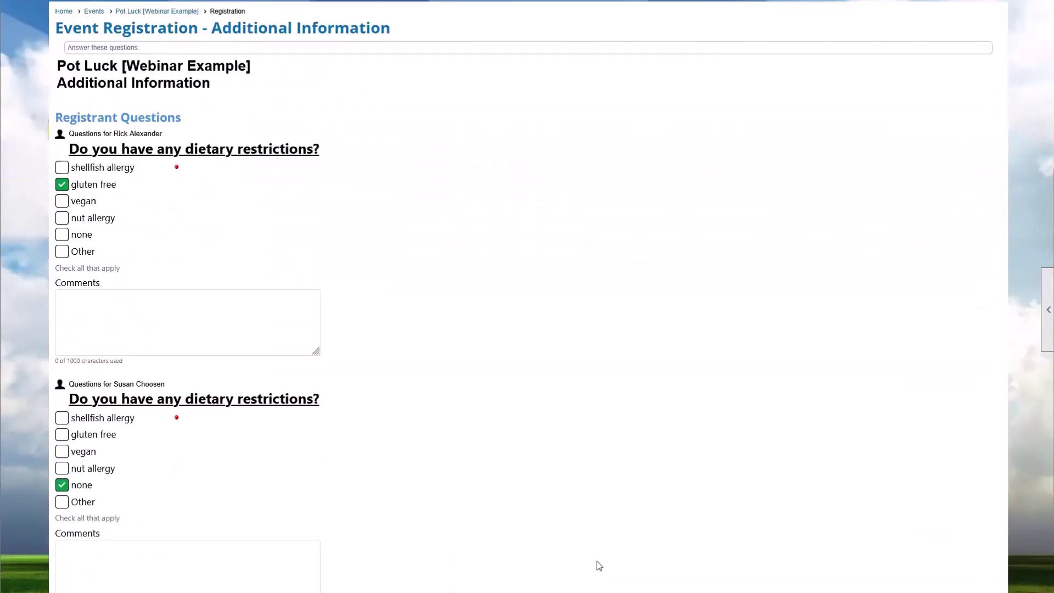
{"action": "left_click", "coordinate": [584, 525]}
{"action": "scroll", "coordinate": [585, 524], "scroll_direction": "down", "scroll_amount": 3}
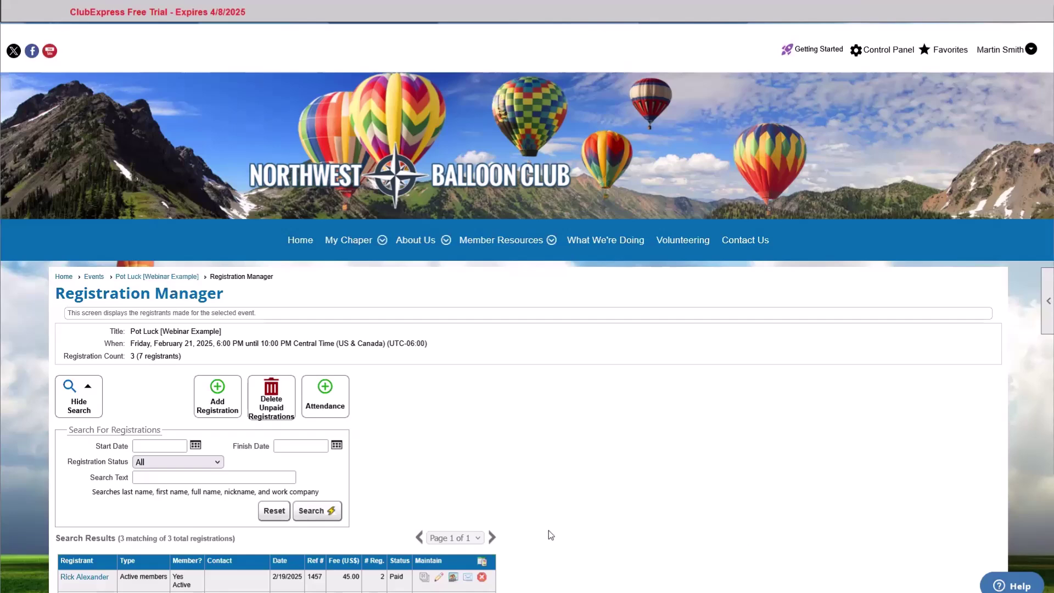
{"action": "scroll", "coordinate": [546, 530], "scroll_direction": "down", "scroll_amount": 3}
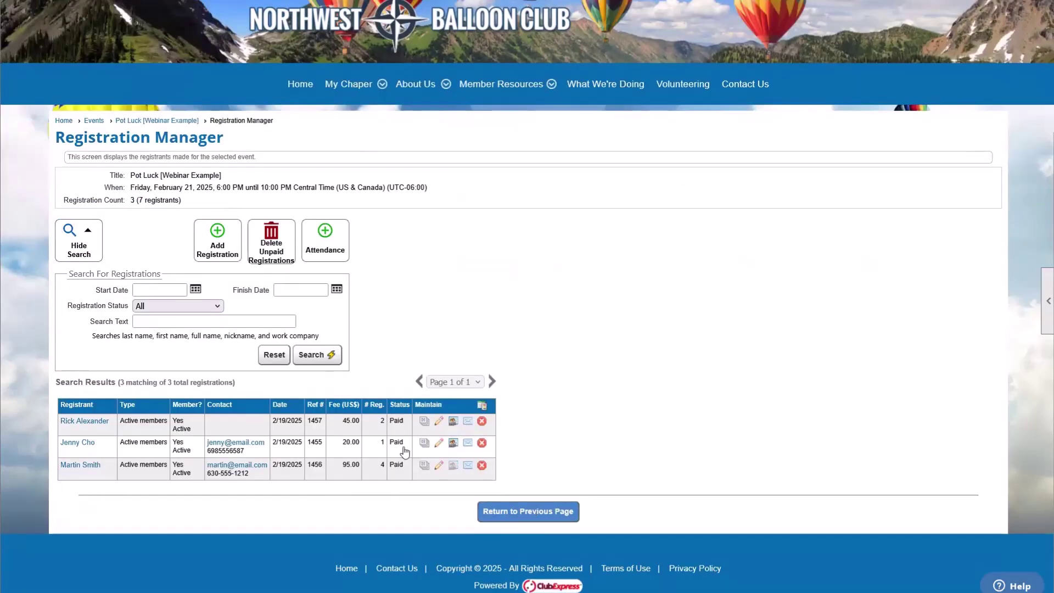
{"action": "left_click", "coordinate": [513, 515]}
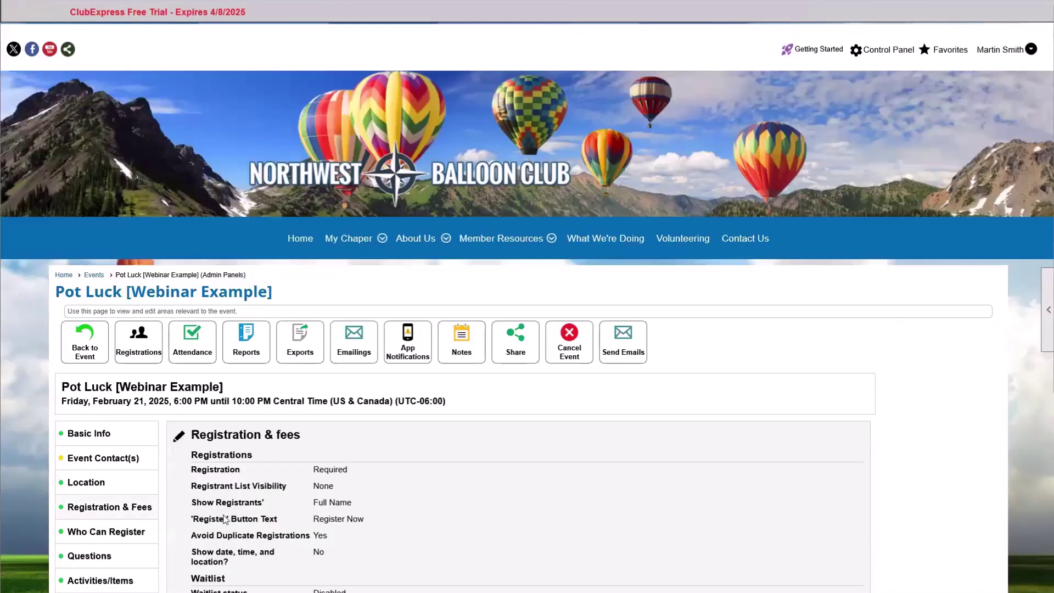
Step: Review the Pot Luck event's list of activities and items with their registered counts, then open the list for editing
{"action": "scroll", "coordinate": [223, 519], "scroll_direction": "down", "scroll_amount": 5}
{"action": "left_click", "coordinate": [104, 319]}
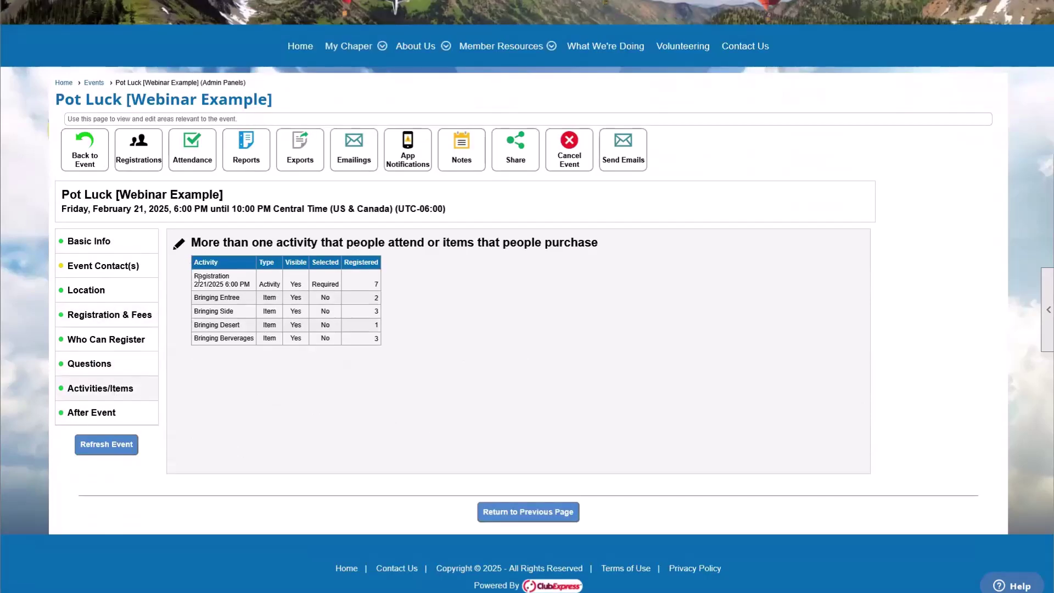
{"action": "left_click_drag", "start_coordinate": [198, 278], "coordinate": [350, 288]}
{"action": "left_click", "coordinate": [350, 288]}
{"action": "left_click_drag", "start_coordinate": [228, 325], "coordinate": [246, 325]}
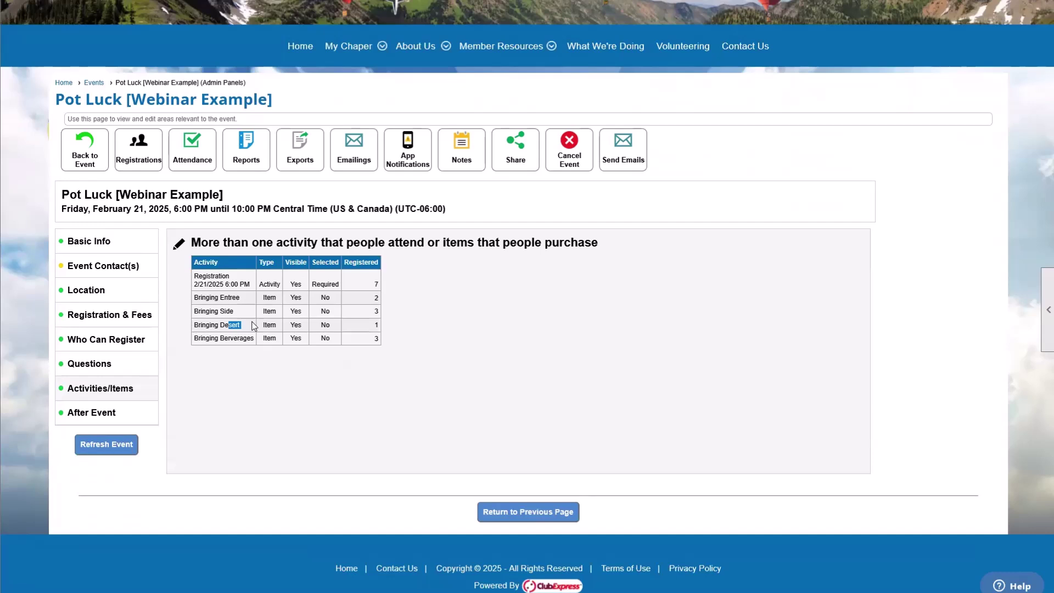
{"action": "left_click", "coordinate": [178, 245]}
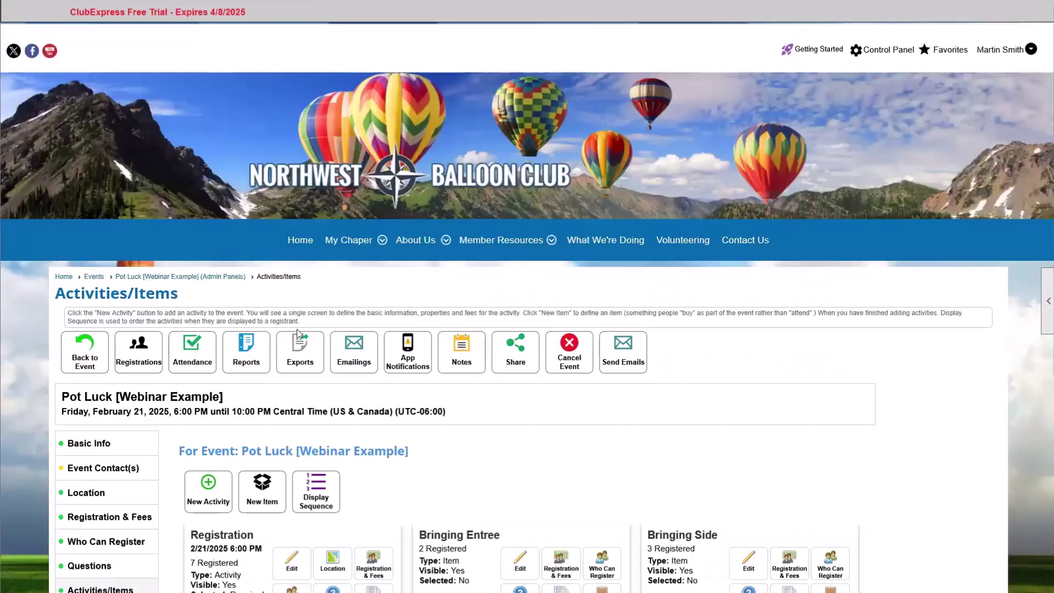
Step: Add a new event item titled Donation, visible to all registrants, and save it
{"action": "scroll", "coordinate": [300, 344], "scroll_direction": "down", "scroll_amount": 1}
{"action": "left_click", "coordinate": [262, 297]}
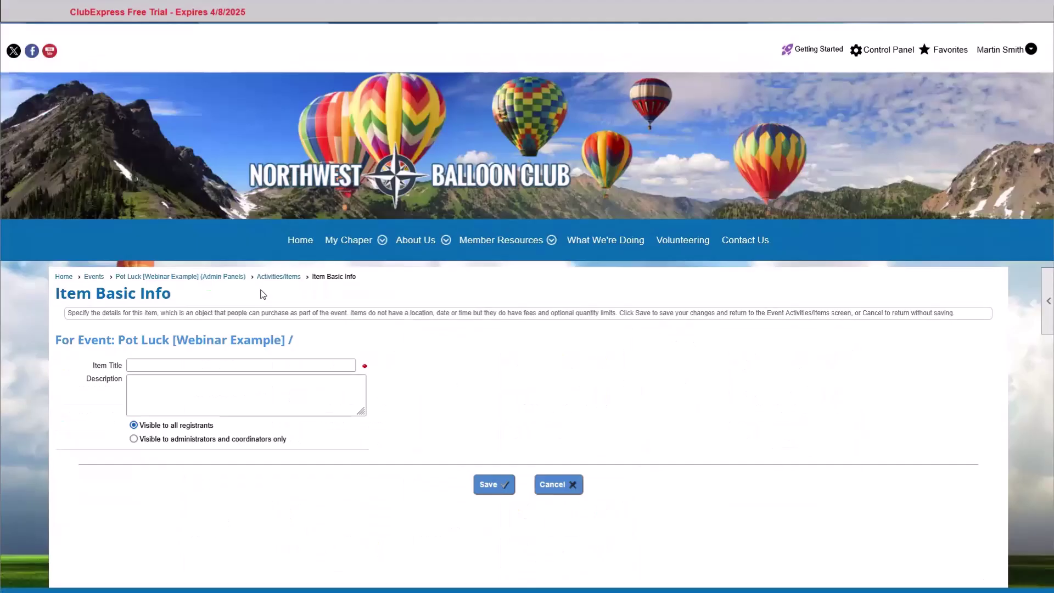
{"action": "scroll", "coordinate": [349, 372], "scroll_direction": "down", "scroll_amount": 1}
{"action": "left_click", "coordinate": [331, 312]}
{"action": "type", "text": "Do"}
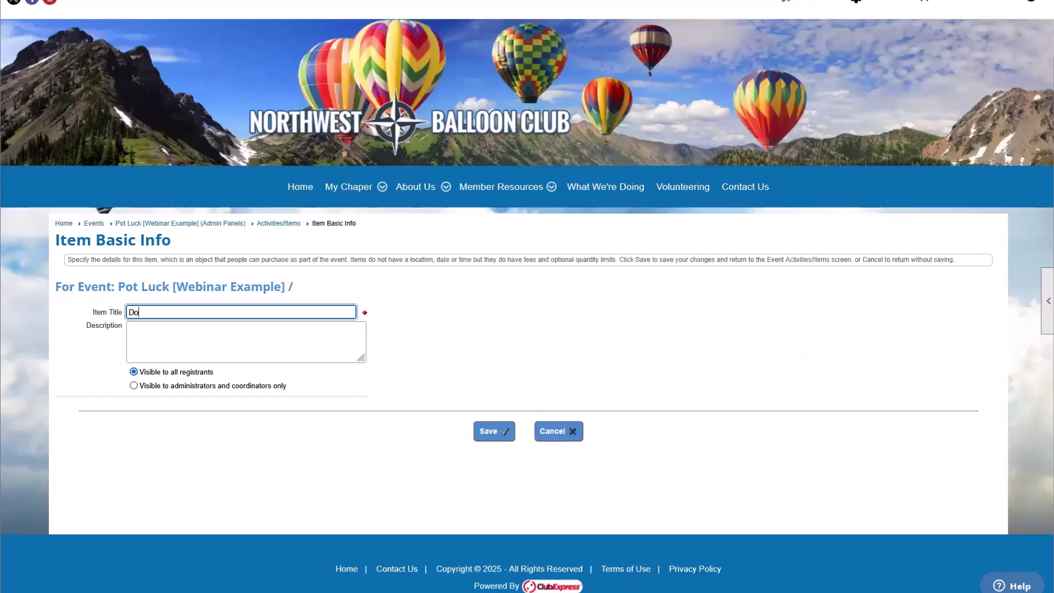
{"action": "type", "text": "innation"}
{"action": "left_click", "coordinate": [490, 433]}
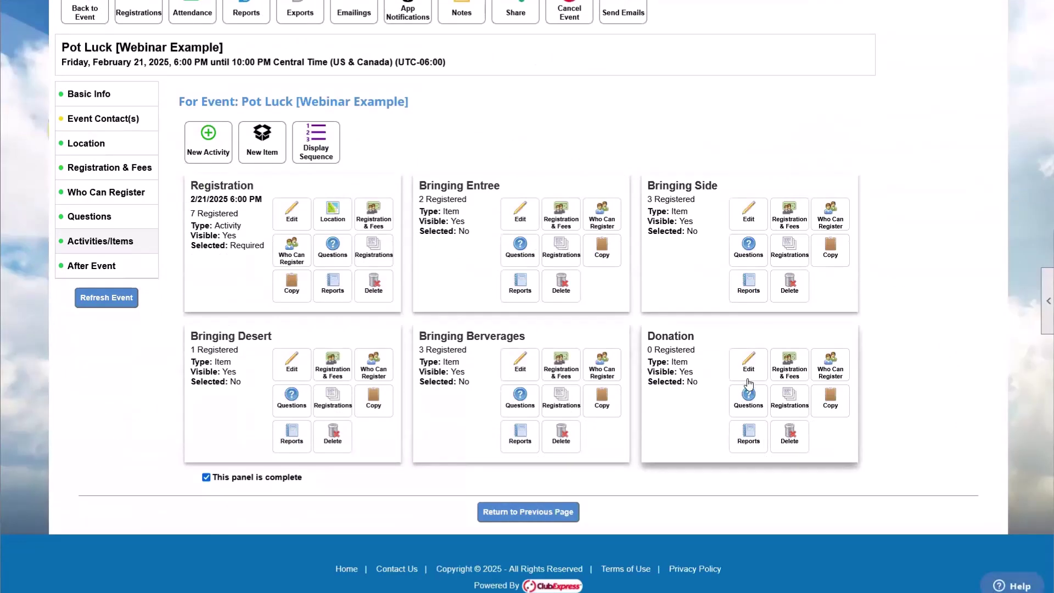
Step: Set the Donation item's maximum quantity per registrant to 100 in its registration and fee settings and save
{"action": "left_click", "coordinate": [789, 372]}
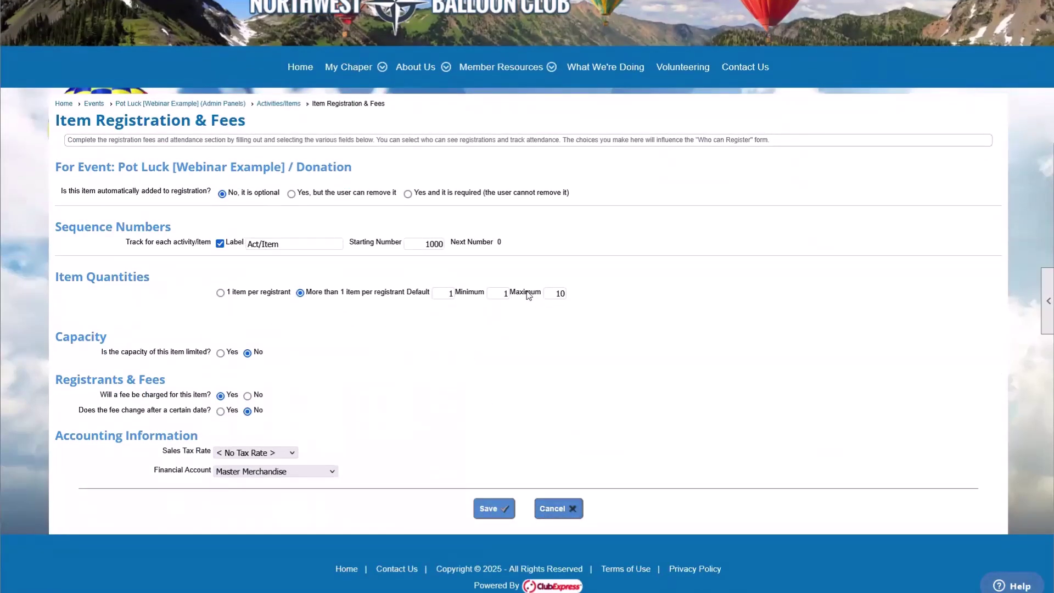
{"action": "left_click_drag", "start_coordinate": [525, 292], "coordinate": [567, 293]}
{"action": "type", "text": "100"}
{"action": "left_click", "coordinate": [560, 351]}
{"action": "left_click", "coordinate": [489, 508]}
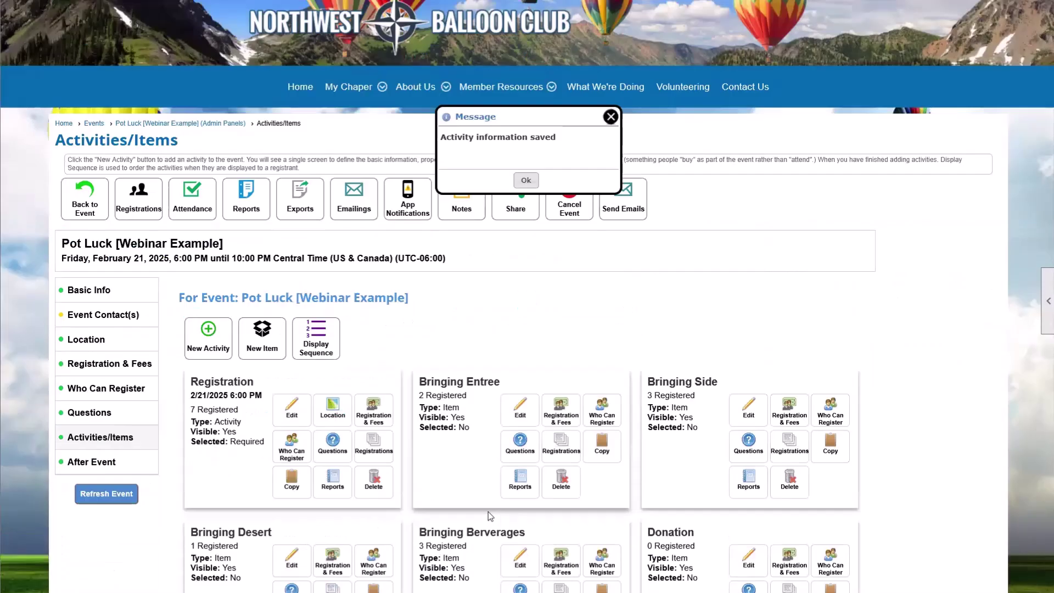
Step: Check the Donation item among the event's activities and items, then go to the event's registrations
{"action": "scroll", "coordinate": [489, 512], "scroll_direction": "down", "scroll_amount": 5}
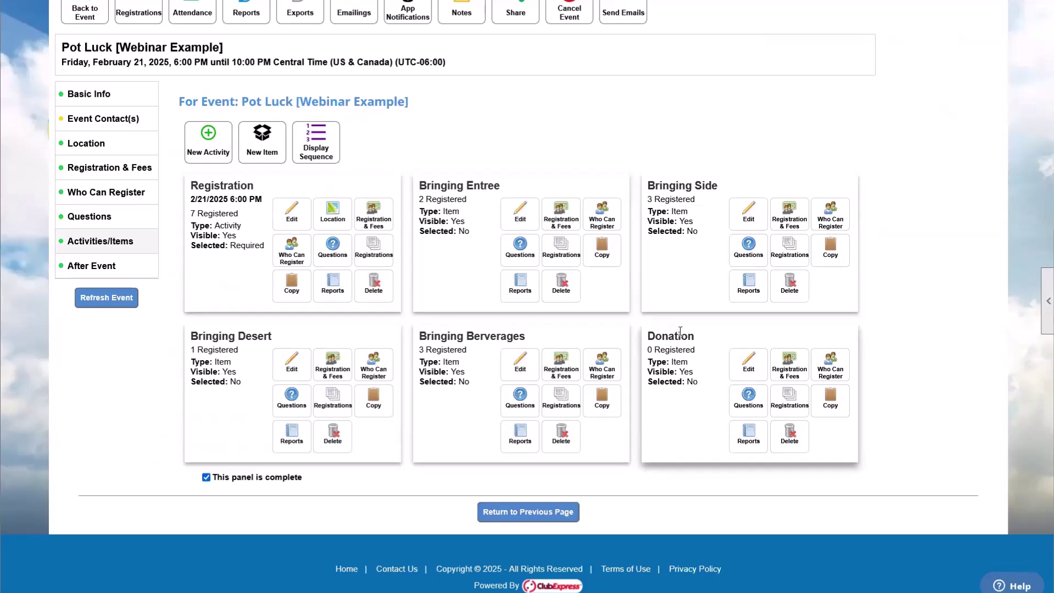
{"action": "left_click_drag", "start_coordinate": [655, 338], "coordinate": [675, 340]}
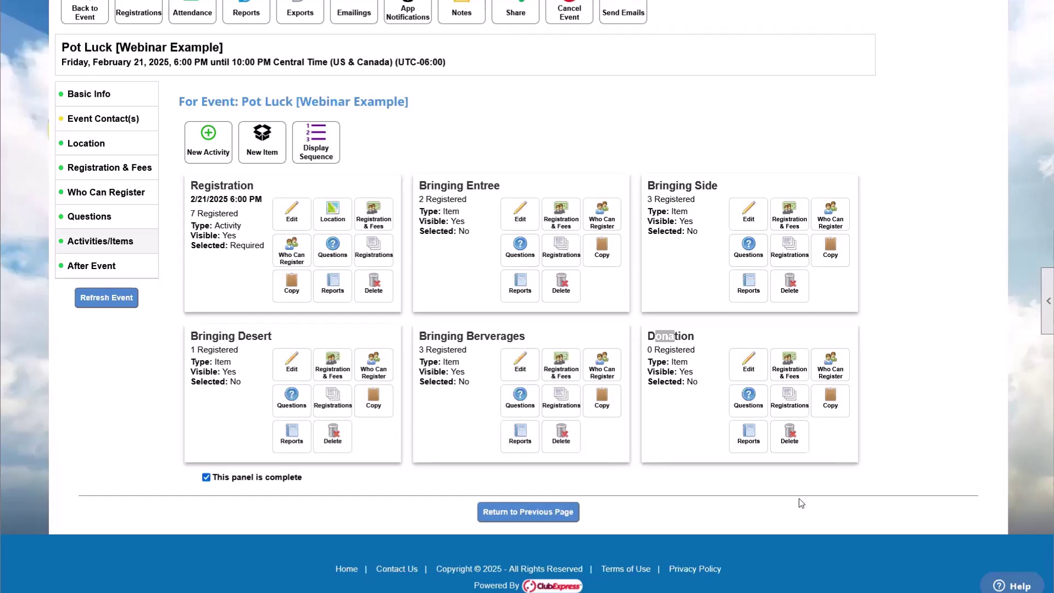
{"action": "left_click", "coordinate": [679, 507]}
{"action": "scroll", "coordinate": [677, 509], "scroll_direction": "up", "scroll_amount": 6}
{"action": "scroll", "coordinate": [674, 506], "scroll_direction": "down", "scroll_amount": 4}
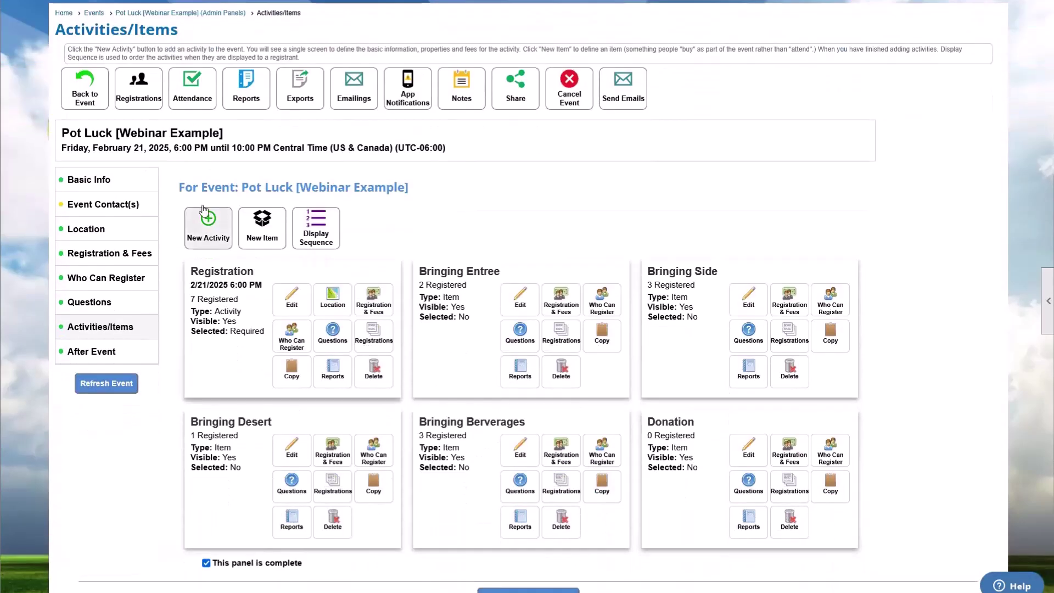
{"action": "left_click", "coordinate": [139, 88]}
{"action": "scroll", "coordinate": [123, 445], "scroll_direction": "down", "scroll_amount": 3}
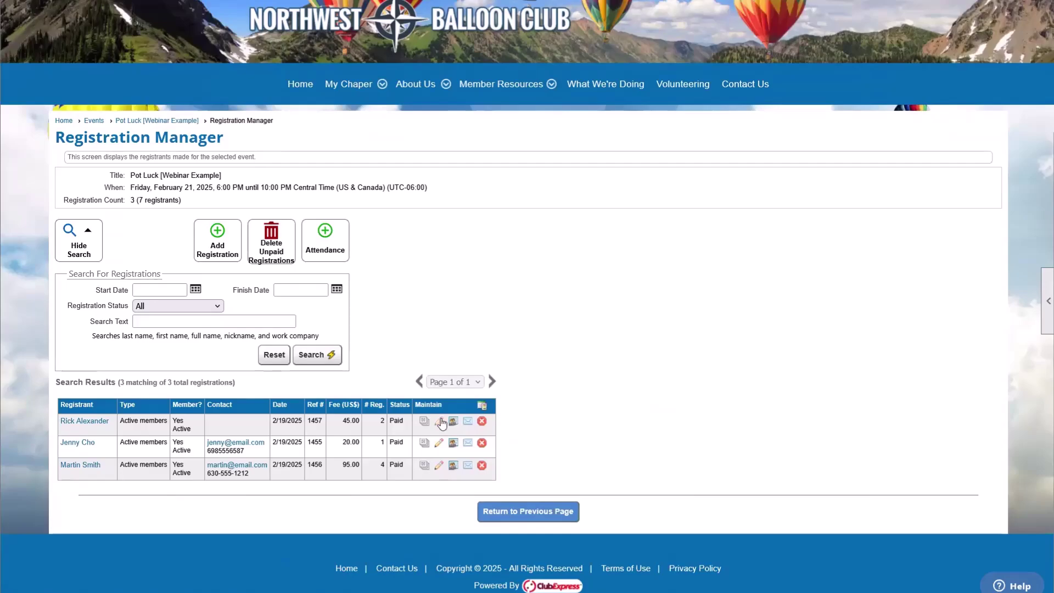
Step: Edit the first listed registration without additional registrants and delete its non-member guest
{"action": "left_click", "coordinate": [441, 423]}
{"action": "left_click", "coordinate": [549, 339]}
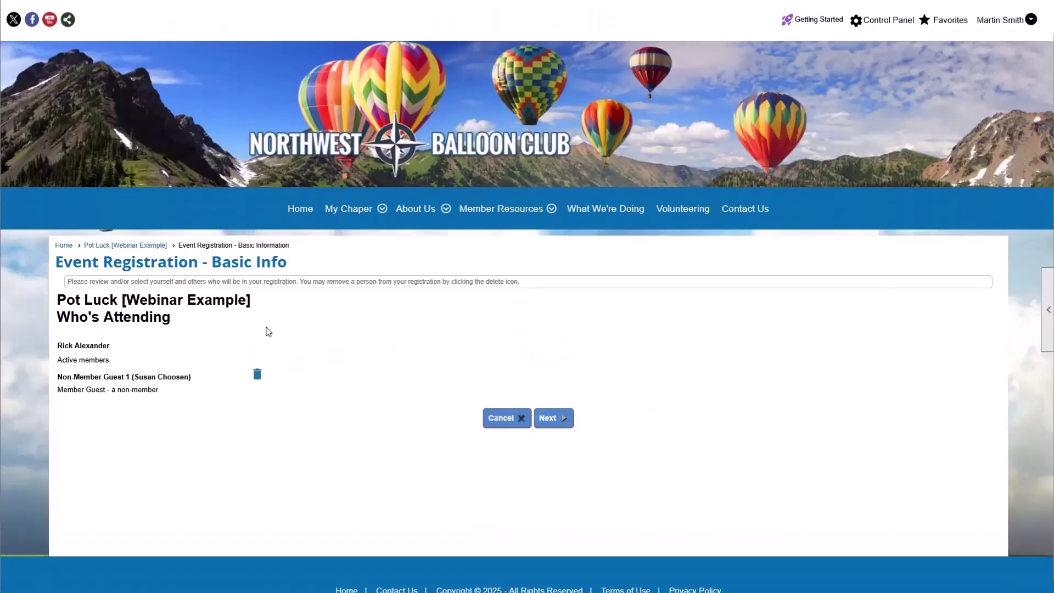
{"action": "scroll", "coordinate": [268, 331], "scroll_direction": "down", "scroll_amount": 1}
{"action": "left_click", "coordinate": [257, 352]}
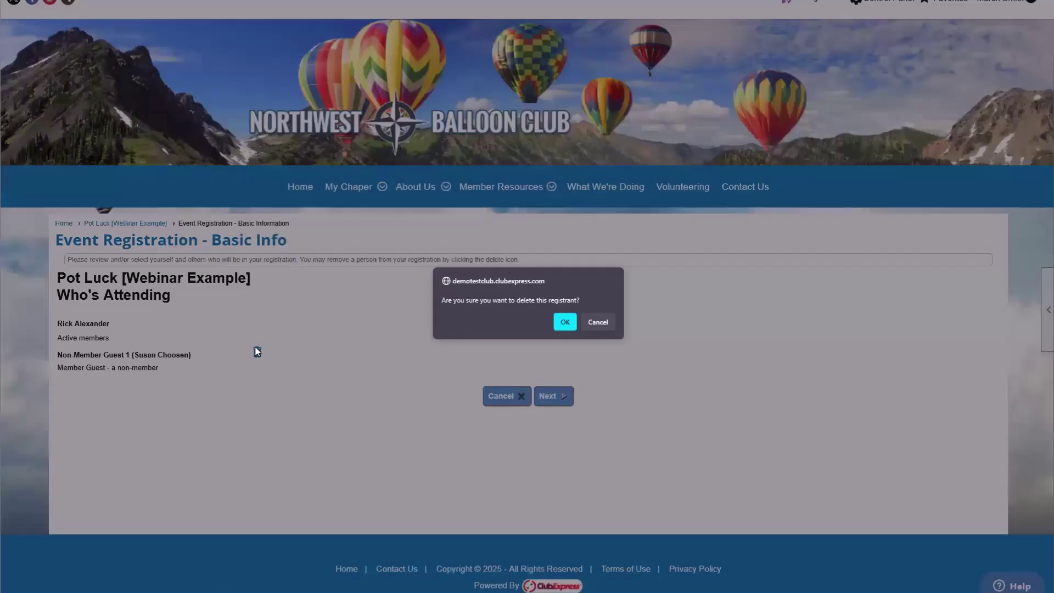
{"action": "left_click", "coordinate": [565, 322]}
Step: Continue with the activities and questions as they are, complete the registration and accept replacing the original transaction with a member credit
{"action": "left_click", "coordinate": [552, 420]}
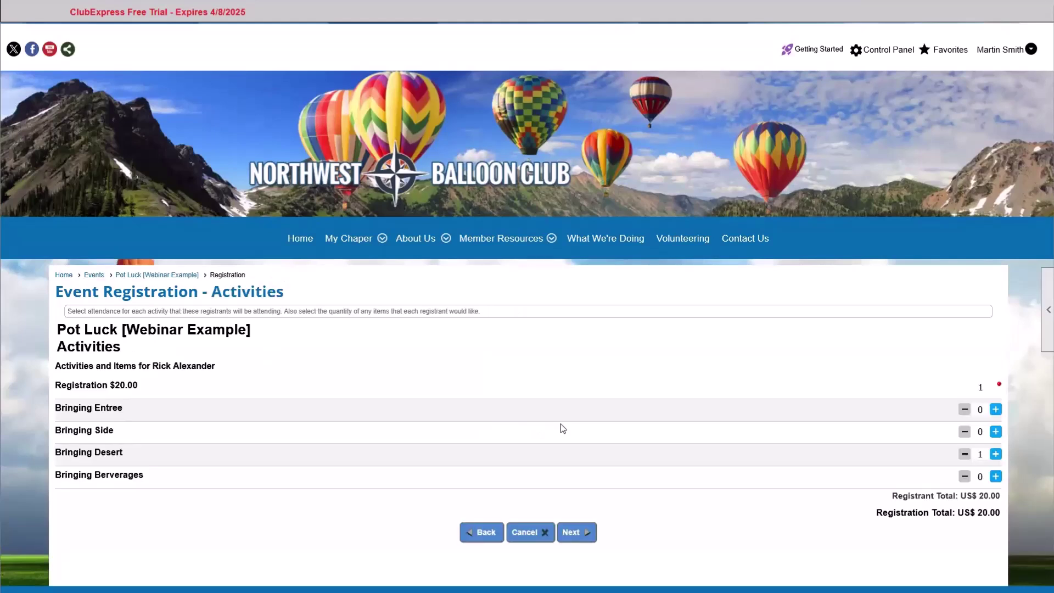
{"action": "scroll", "coordinate": [561, 423], "scroll_direction": "down", "scroll_amount": 1}
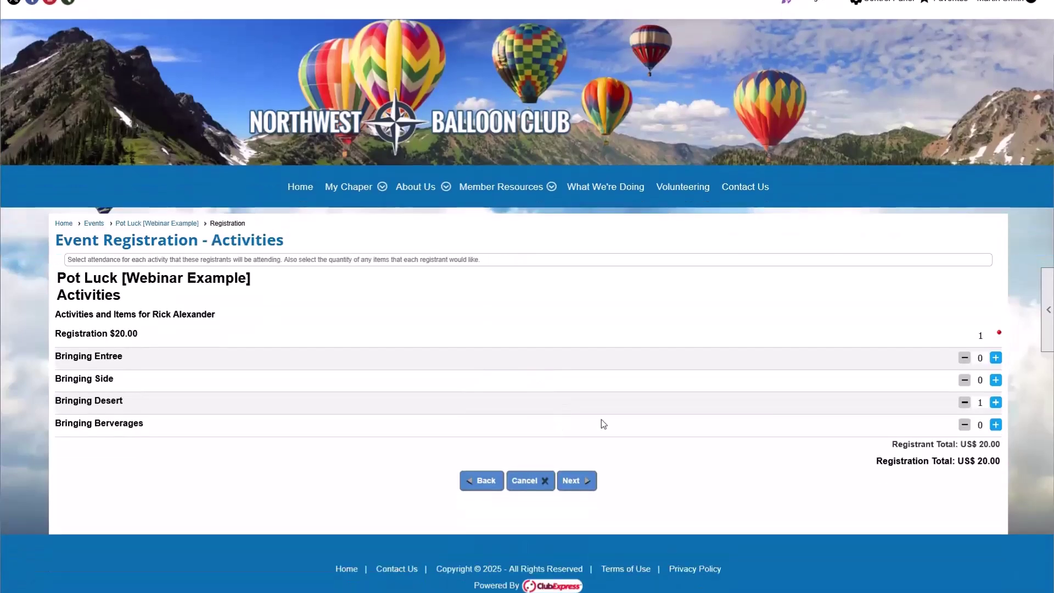
{"action": "left_click", "coordinate": [588, 482]}
{"action": "scroll", "coordinate": [588, 480], "scroll_direction": "down", "scroll_amount": 1}
{"action": "left_click", "coordinate": [577, 515]}
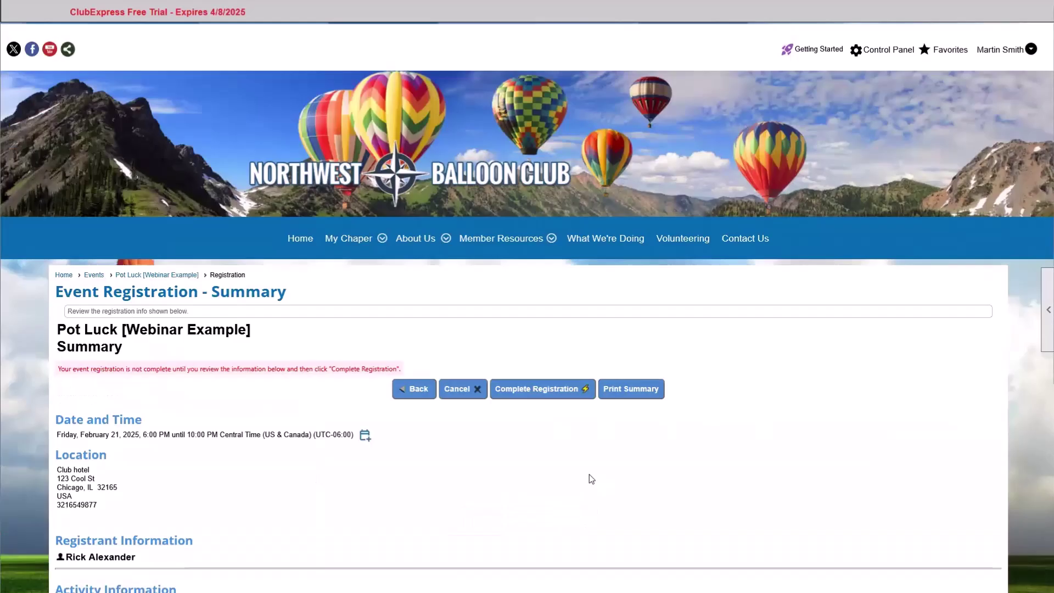
{"action": "scroll", "coordinate": [582, 456], "scroll_direction": "down", "scroll_amount": 6}
{"action": "left_click", "coordinate": [558, 517]}
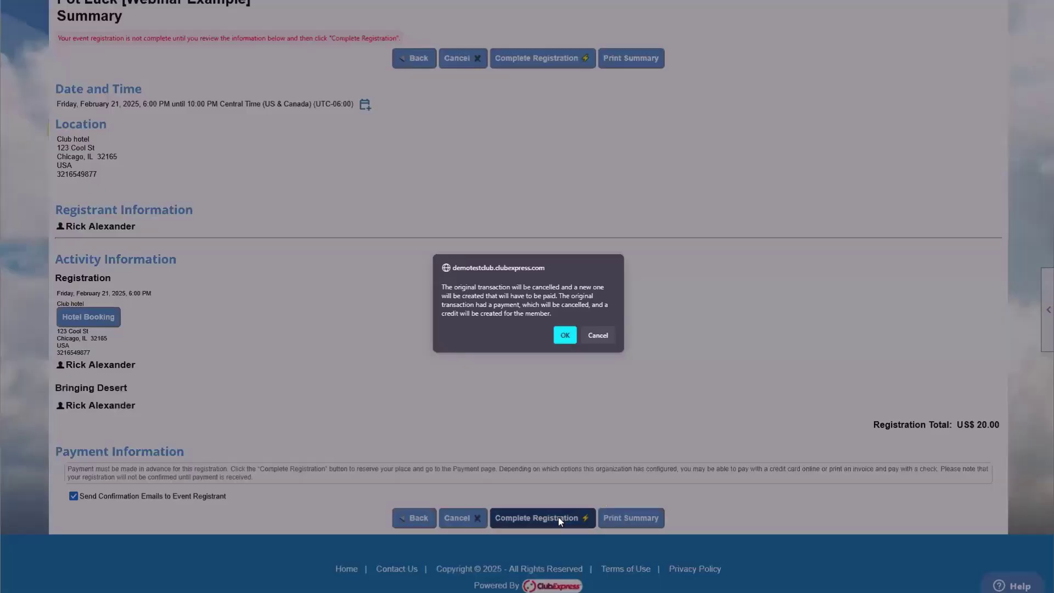
{"action": "left_click", "coordinate": [566, 337]}
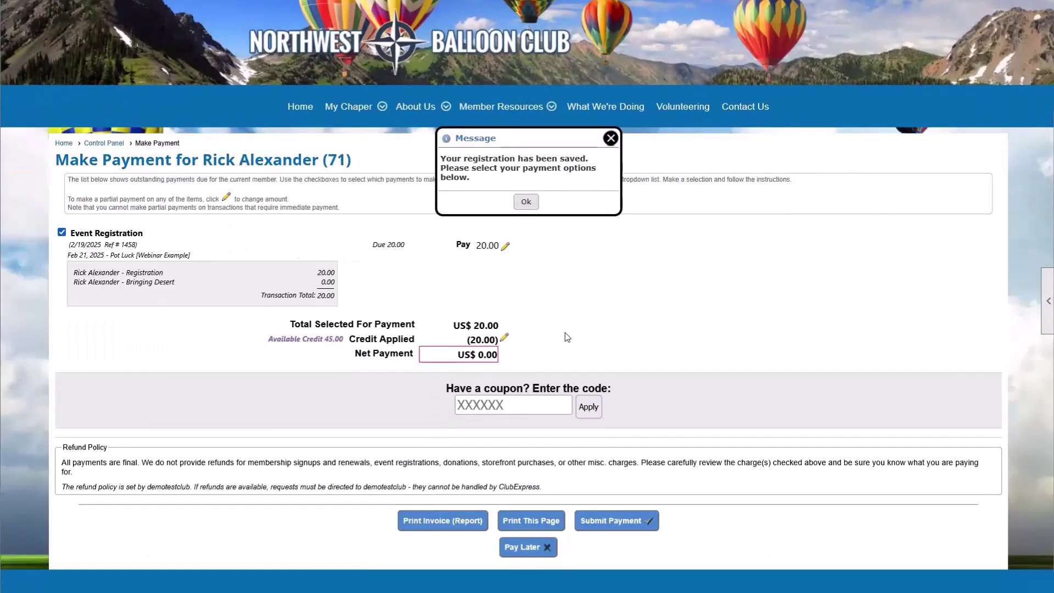
{"action": "left_click", "coordinate": [525, 202]}
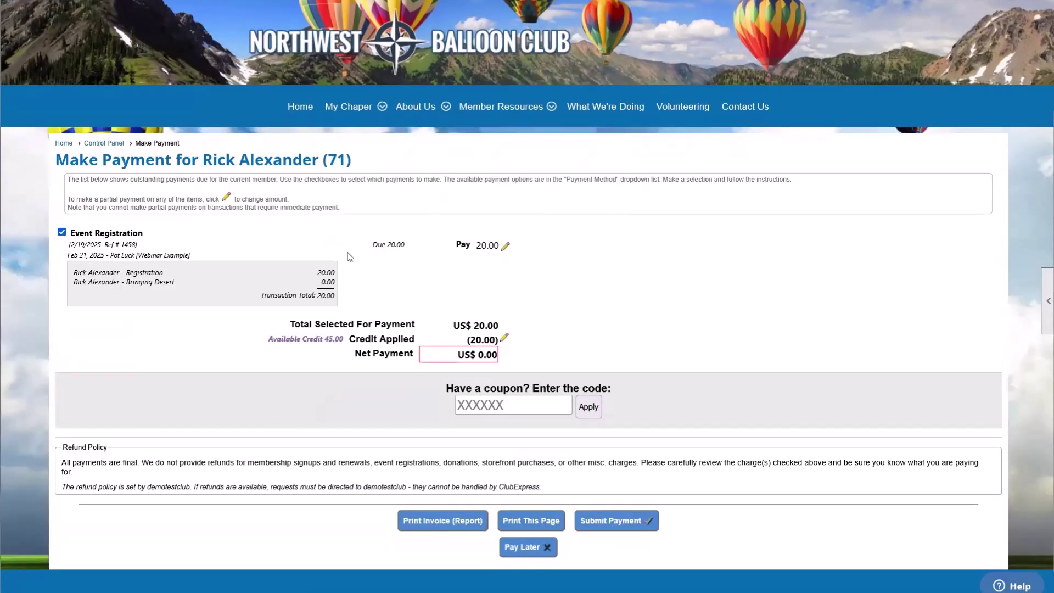
Step: Review the registration charges and available credit, then submit the payment with the US$ 20.00 credit applied
{"action": "left_click_drag", "start_coordinate": [323, 271], "coordinate": [345, 271]}
{"action": "left_click", "coordinate": [348, 279]}
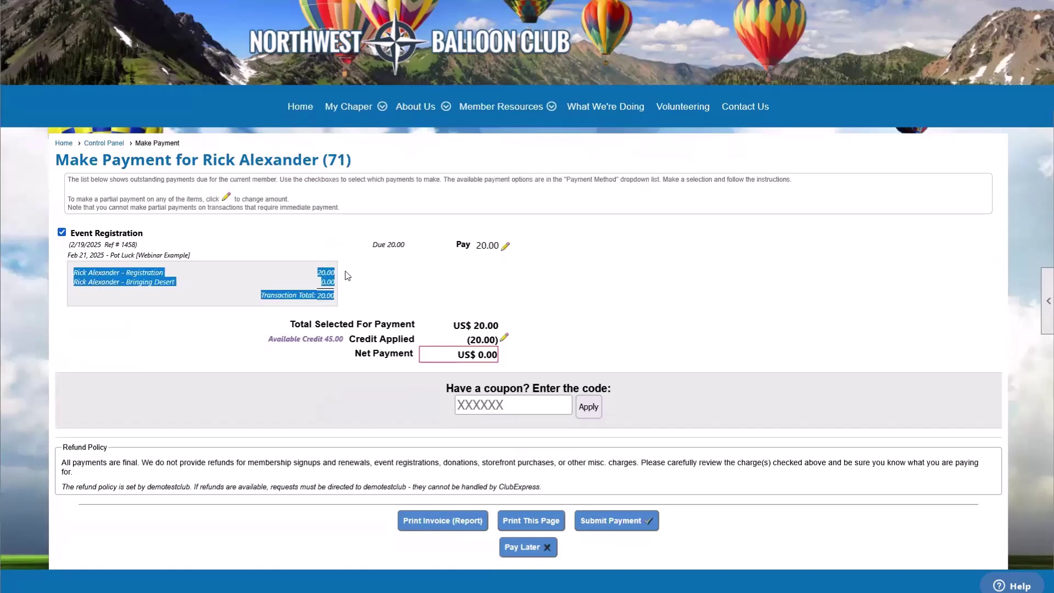
{"action": "left_click", "coordinate": [347, 275]}
{"action": "left_click_drag", "start_coordinate": [360, 336], "coordinate": [240, 346]}
{"action": "left_click", "coordinate": [280, 351]}
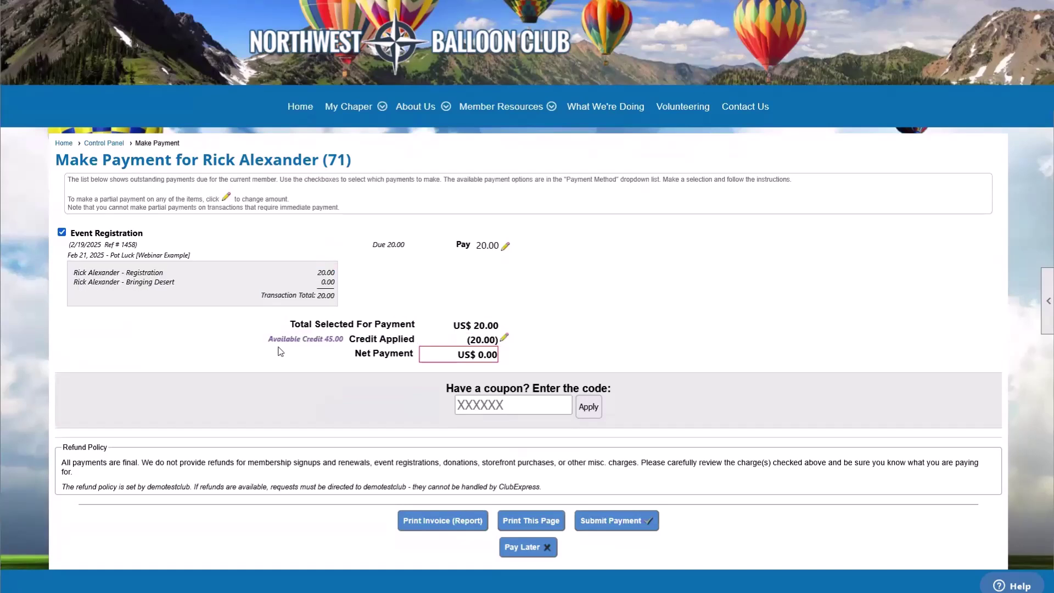
{"action": "left_click_drag", "start_coordinate": [344, 345], "coordinate": [324, 342]}
{"action": "left_click", "coordinate": [331, 353]}
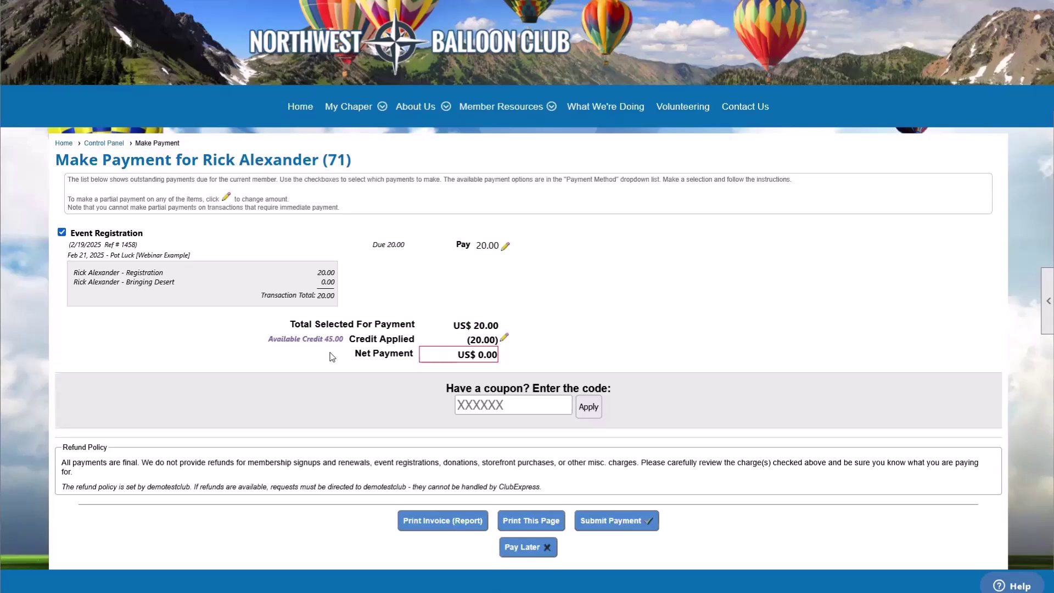
{"action": "left_click", "coordinate": [643, 520]}
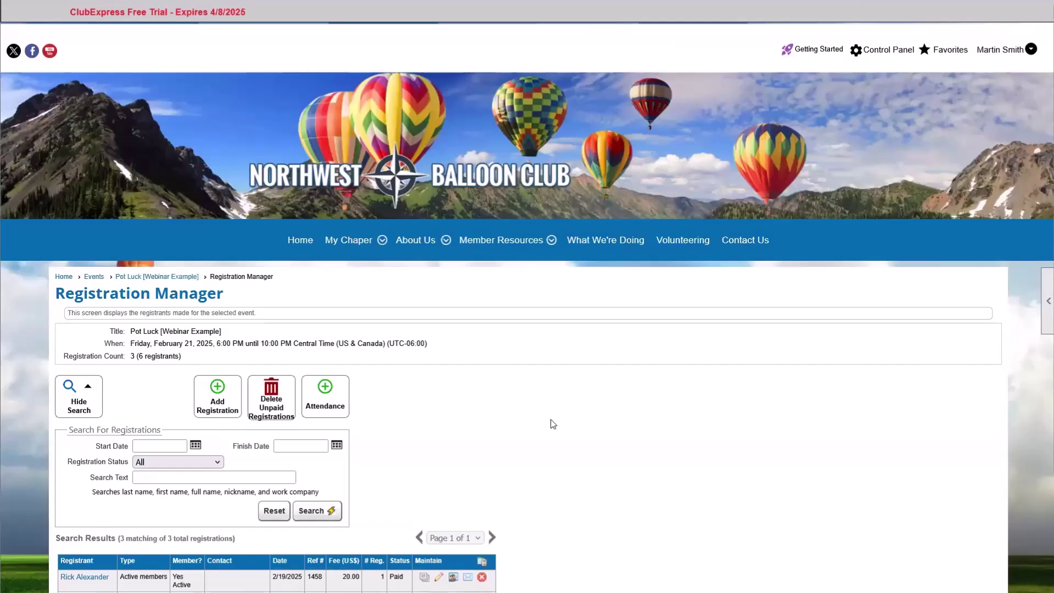
Step: Open the payment and credit history from the first registrant's member profile
{"action": "scroll", "coordinate": [551, 424], "scroll_direction": "down", "scroll_amount": 3}
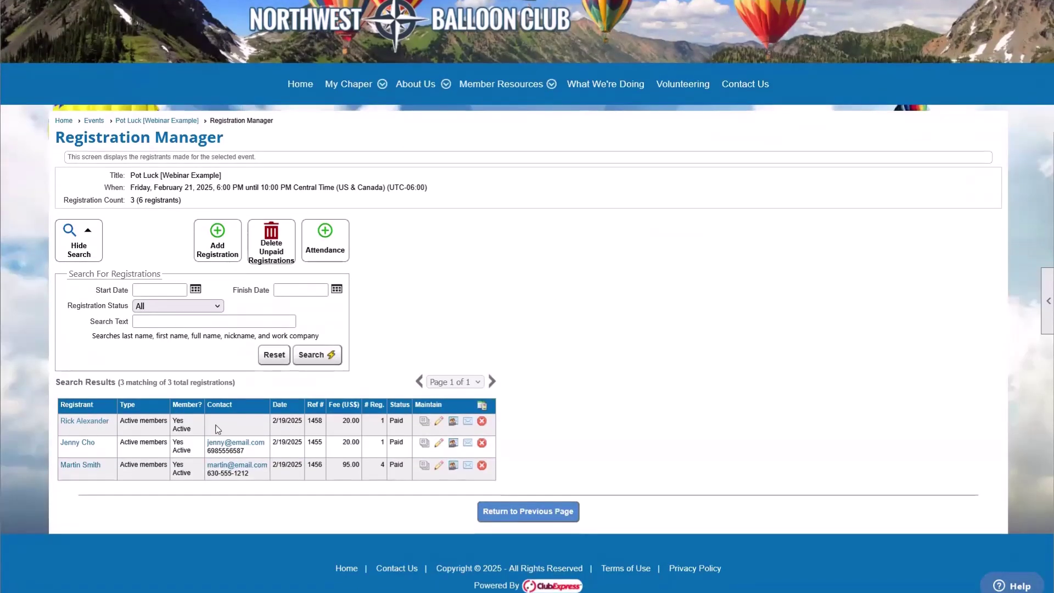
{"action": "left_click", "coordinate": [453, 421]}
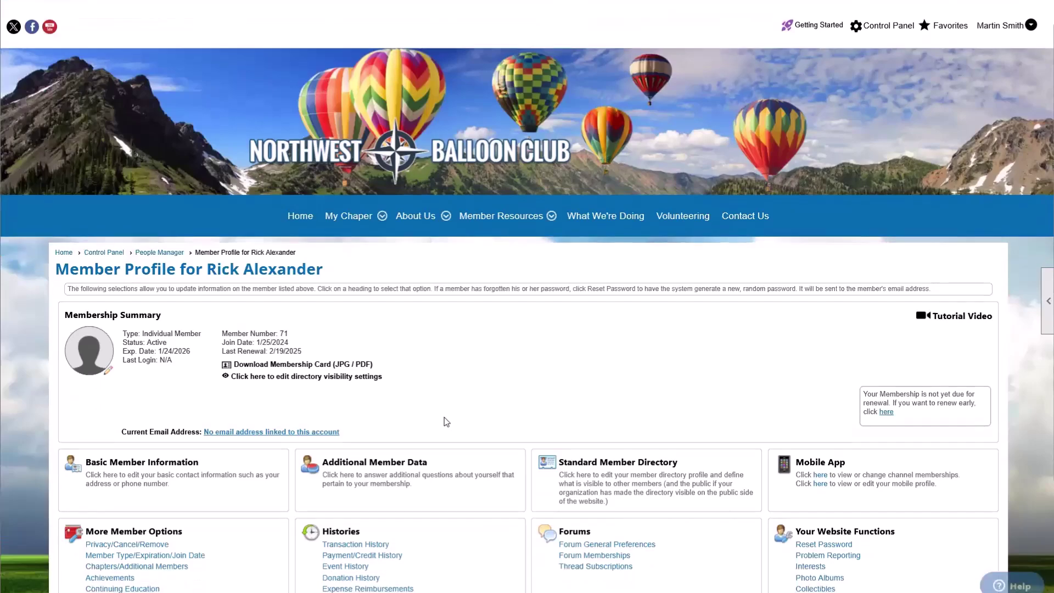
{"action": "scroll", "coordinate": [447, 422], "scroll_direction": "down", "scroll_amount": 2}
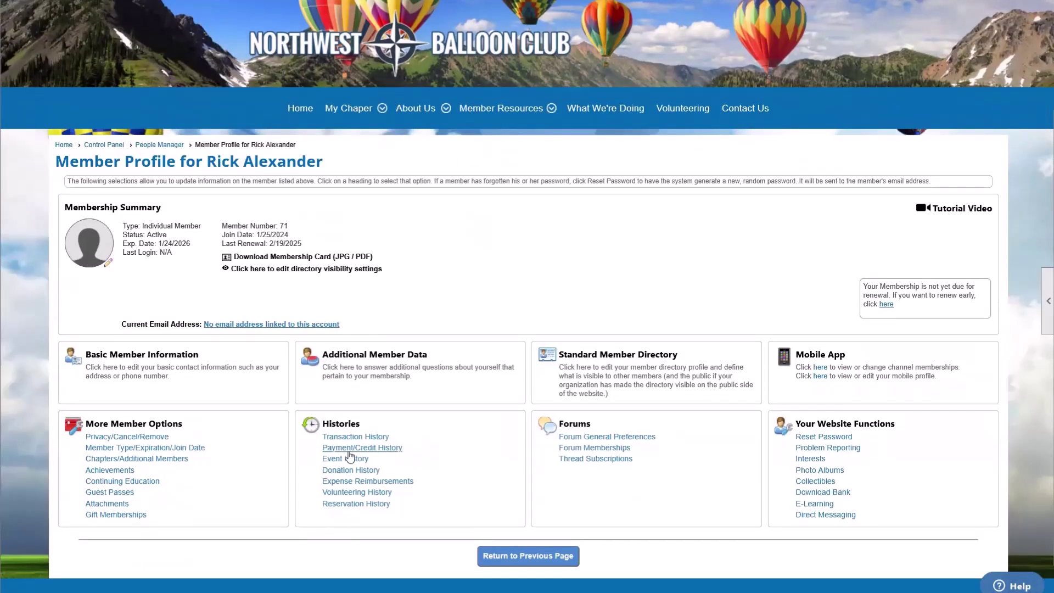
{"action": "left_click", "coordinate": [349, 450]}
{"action": "scroll", "coordinate": [355, 454], "scroll_direction": "down", "scroll_amount": 4}
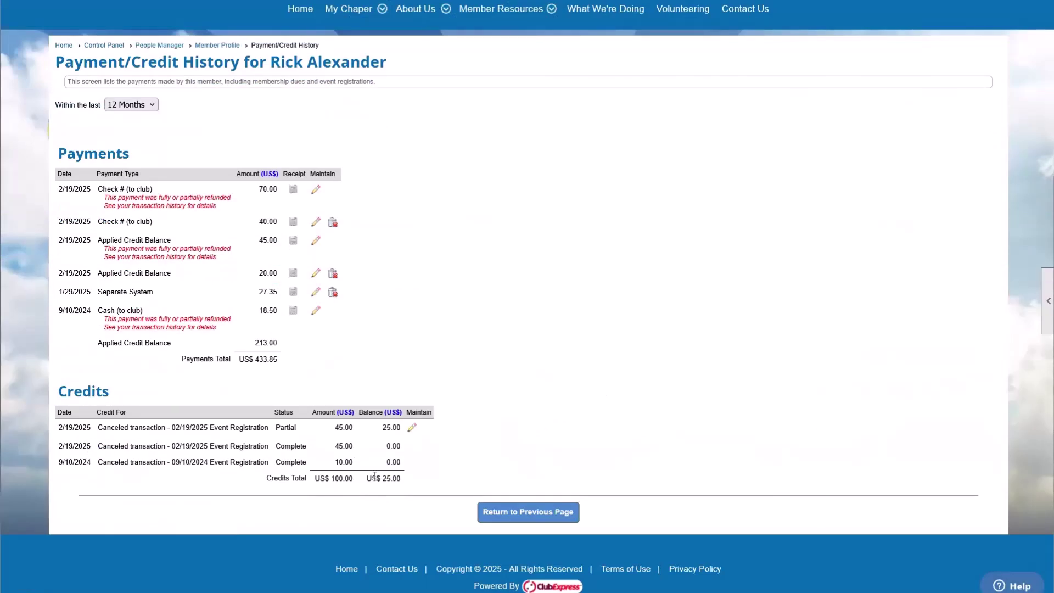
Step: Examine the member's remaining credit balance, the canceled event registration credit and the list of payments
{"action": "left_click_drag", "start_coordinate": [374, 475], "coordinate": [400, 479]}
{"action": "left_click", "coordinate": [400, 480]}
{"action": "left_click_drag", "start_coordinate": [304, 430], "coordinate": [98, 427]}
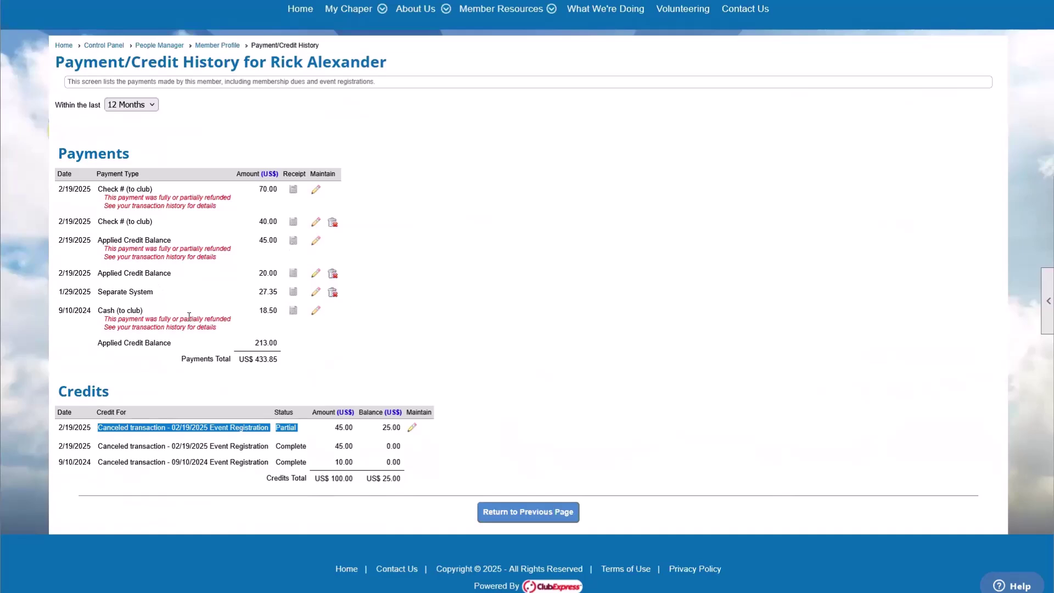
{"action": "left_click_drag", "start_coordinate": [189, 318], "coordinate": [99, 188]}
{"action": "left_click", "coordinate": [370, 345]}
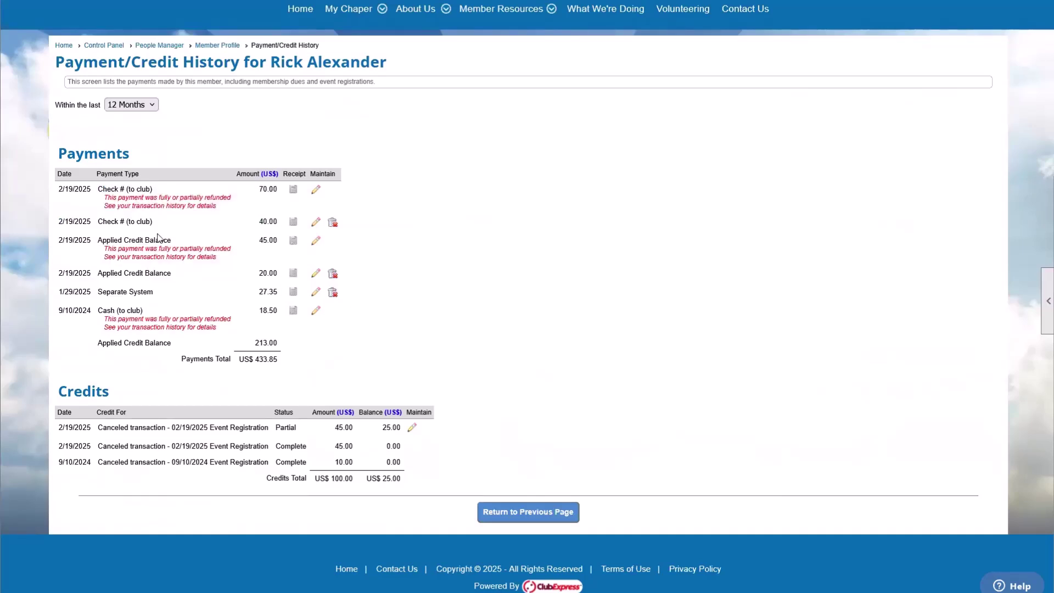
{"action": "left_click_drag", "start_coordinate": [93, 188], "coordinate": [185, 313]}
{"action": "left_click", "coordinate": [184, 313]}
{"action": "left_click_drag", "start_coordinate": [167, 427], "coordinate": [389, 438]}
{"action": "left_click", "coordinate": [254, 430]}
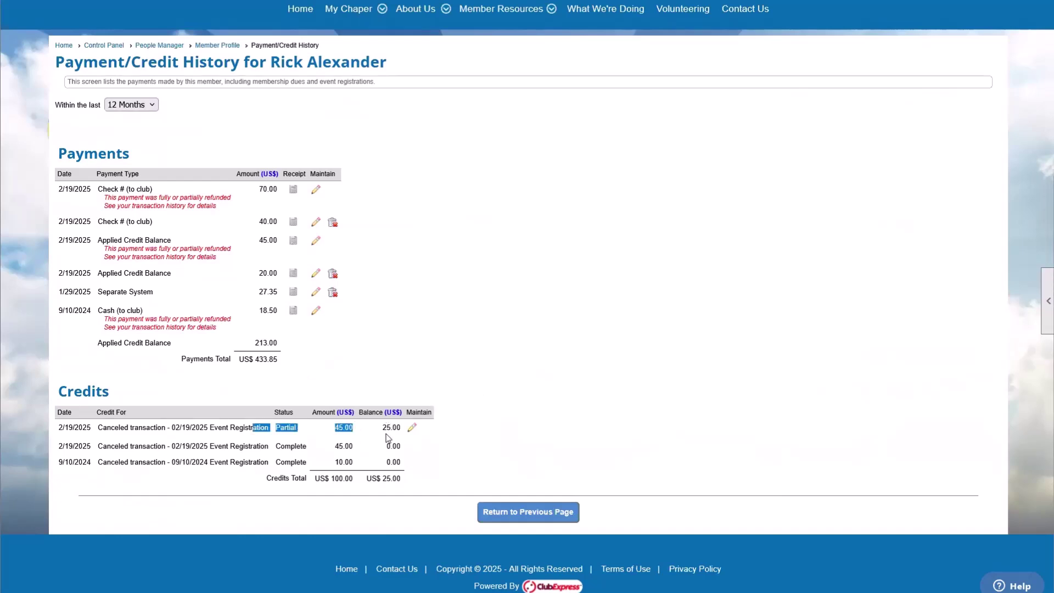
Step: Leave the member's payment history and open the control panel's money functions
{"action": "left_click", "coordinate": [552, 515]}
{"action": "scroll", "coordinate": [524, 472], "scroll_direction": "down", "scroll_amount": 1}
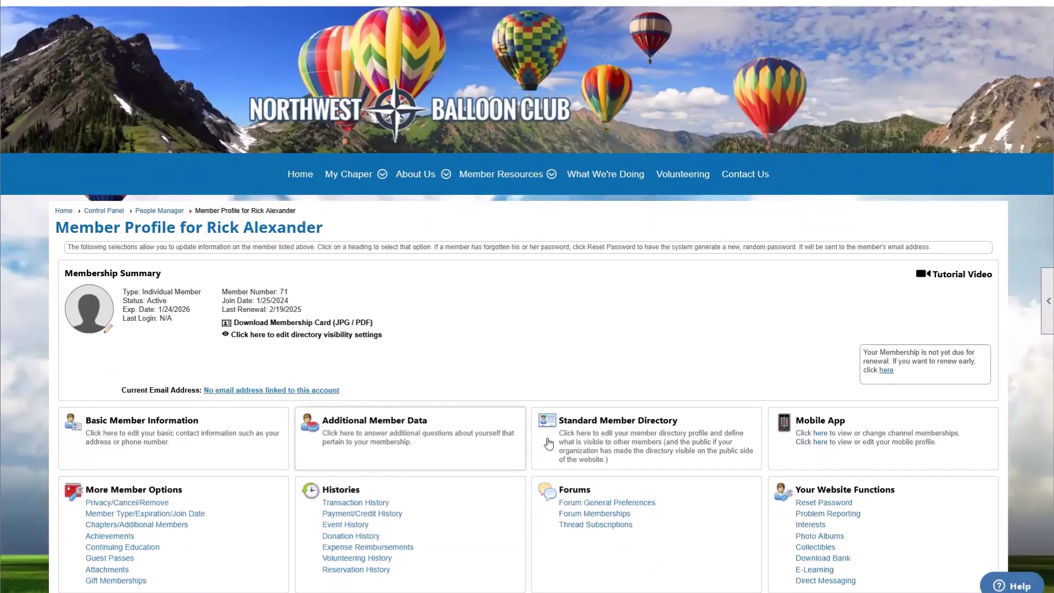
{"action": "scroll", "coordinate": [707, 266], "scroll_direction": "up", "scroll_amount": 1}
{"action": "left_click", "coordinate": [886, 50]}
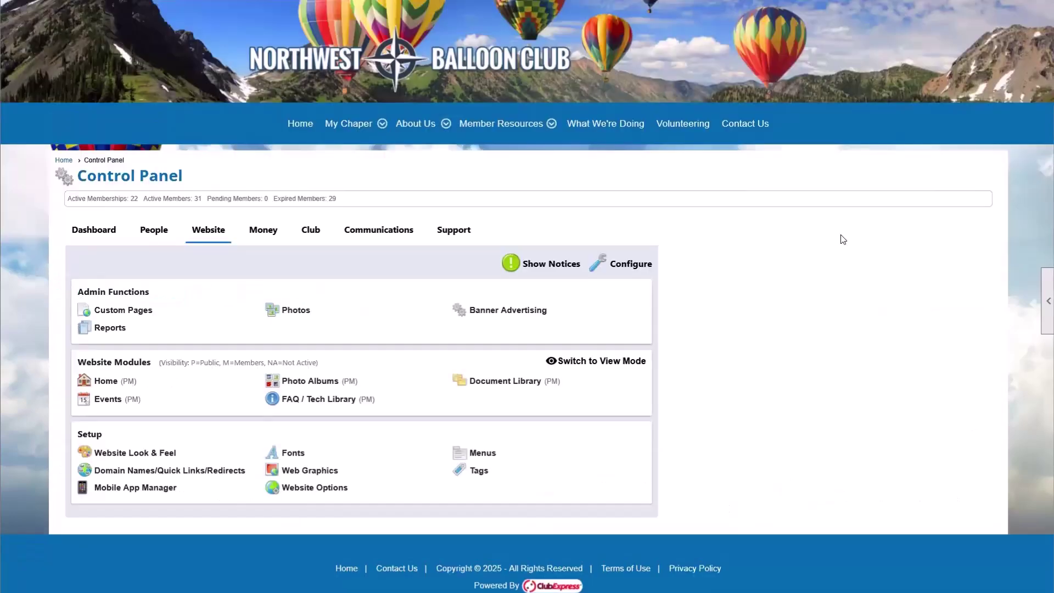
{"action": "left_click", "coordinate": [263, 229]}
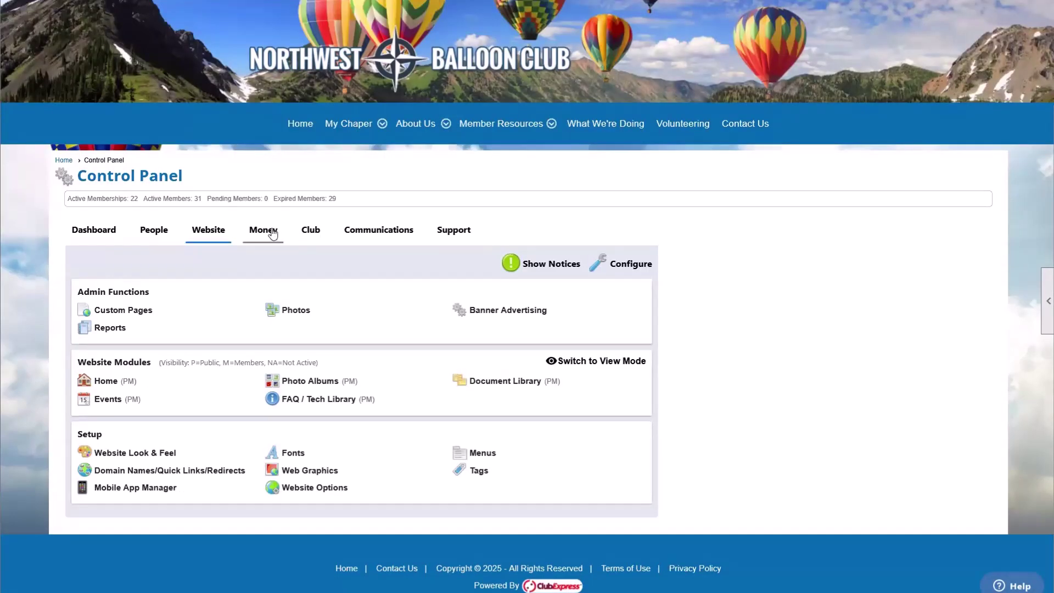
{"action": "scroll", "coordinate": [263, 338], "scroll_direction": "down", "scroll_amount": 1}
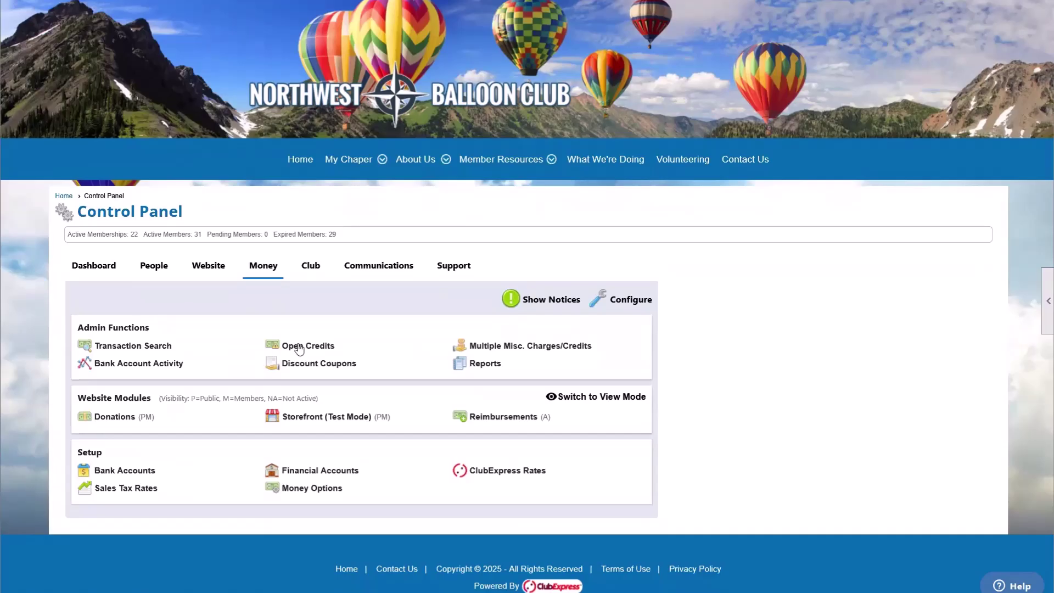
Step: Open the club's open credits and examine the amount and balance of the credit from the 02/19/2025 event registration
{"action": "left_click", "coordinate": [299, 350]}
{"action": "scroll", "coordinate": [191, 352], "scroll_direction": "down", "scroll_amount": 3}
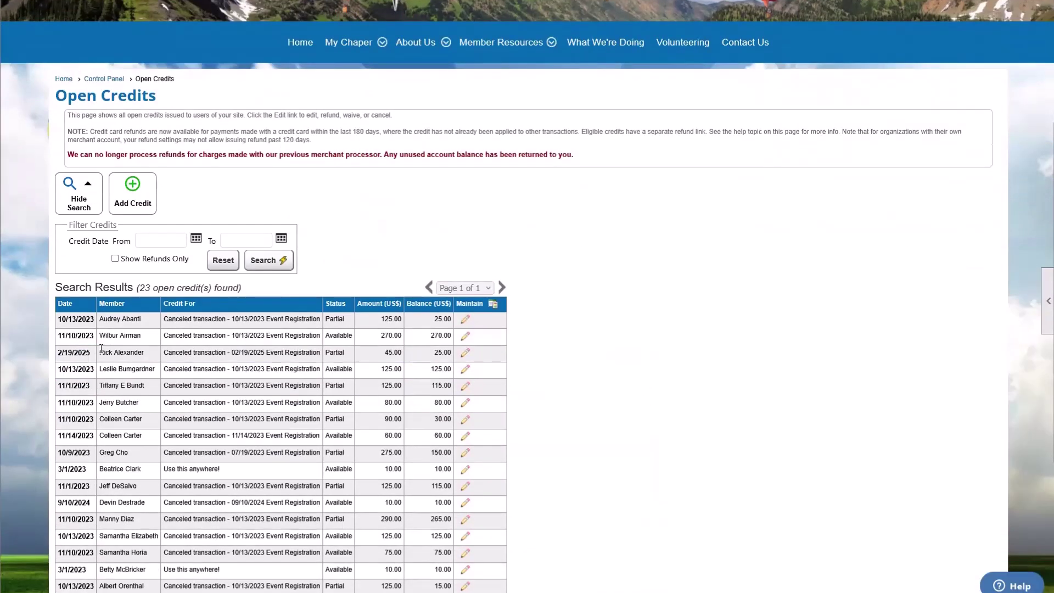
{"action": "left_click_drag", "start_coordinate": [78, 352], "coordinate": [458, 358]}
{"action": "left_click", "coordinate": [443, 355]}
{"action": "left_click", "coordinate": [450, 356]}
{"action": "left_click_drag", "start_coordinate": [435, 353], "coordinate": [465, 356]}
{"action": "left_click", "coordinate": [420, 364]}
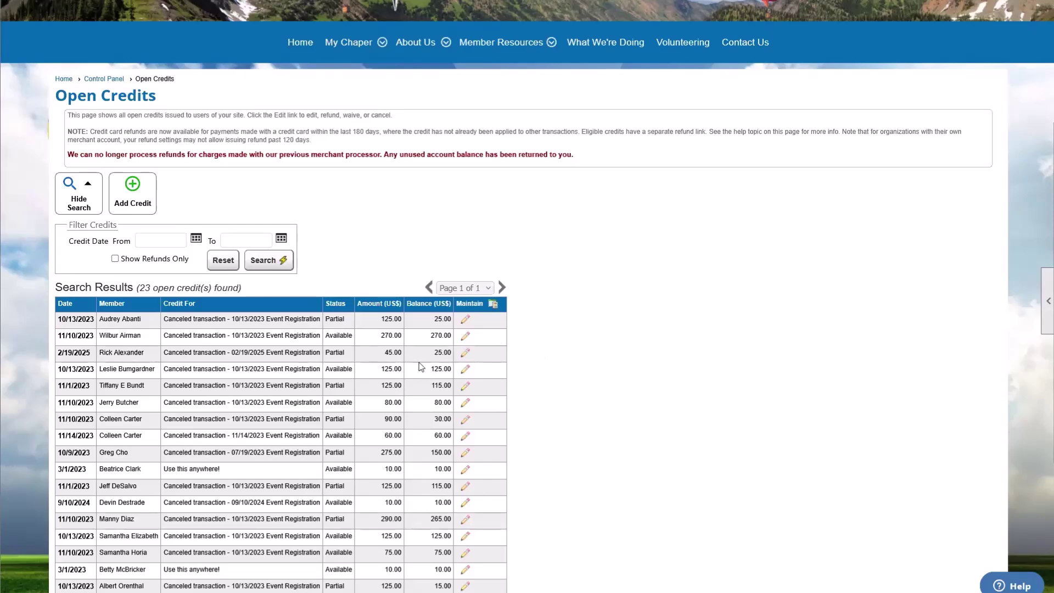
Step: Open the 2/19/2025 credit, choose the Refund Balance action to read its explanation, and close it without saving
{"action": "left_click", "coordinate": [472, 355]}
{"action": "left_click", "coordinate": [483, 181]}
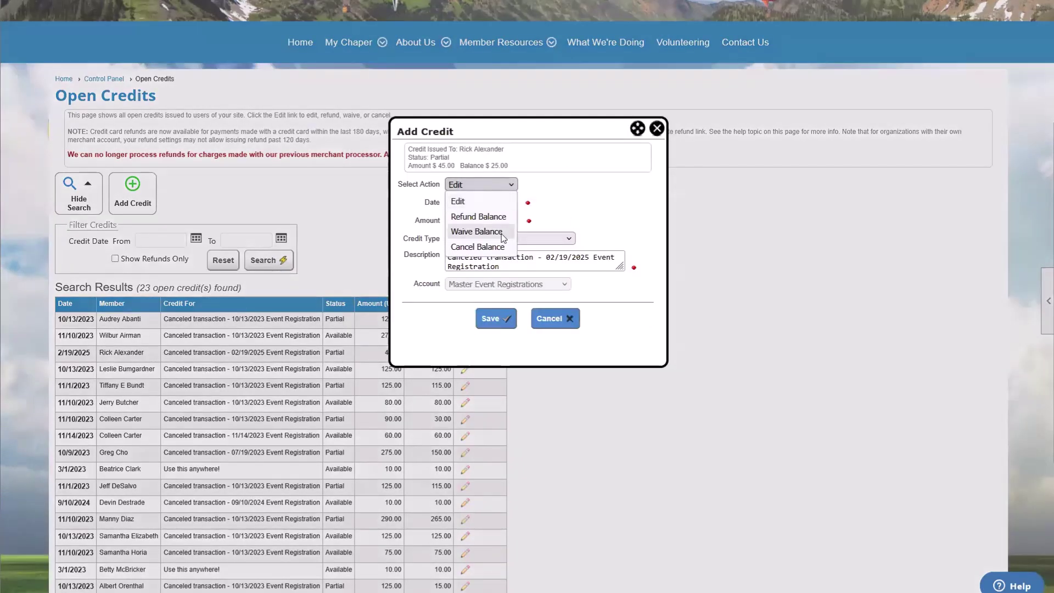
{"action": "left_click", "coordinate": [491, 217]}
{"action": "left_click_drag", "start_coordinate": [414, 200], "coordinate": [618, 220]}
{"action": "left_click", "coordinate": [618, 220]}
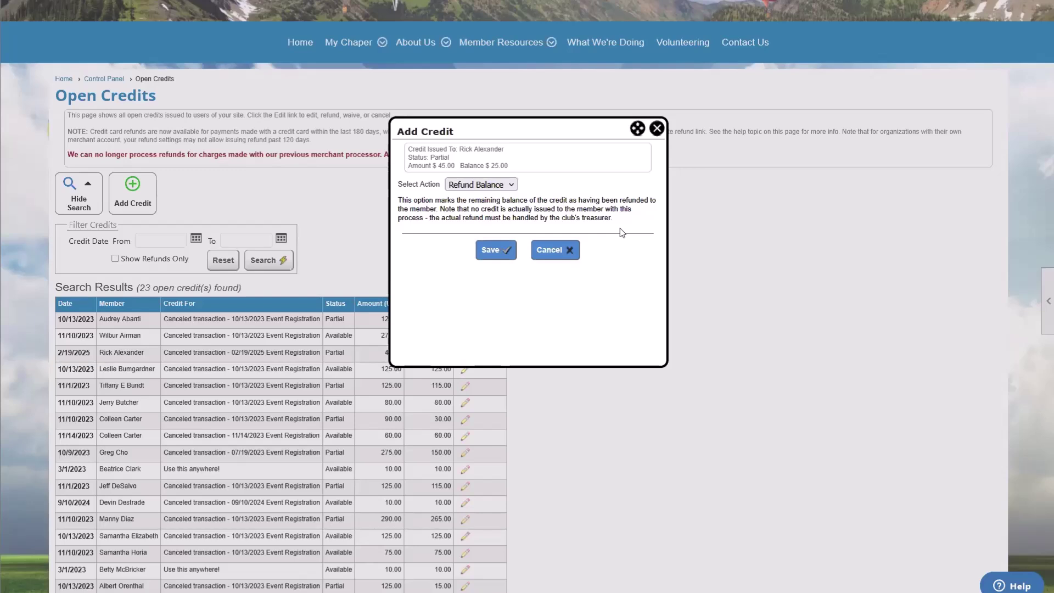
{"action": "left_click", "coordinate": [656, 129]}
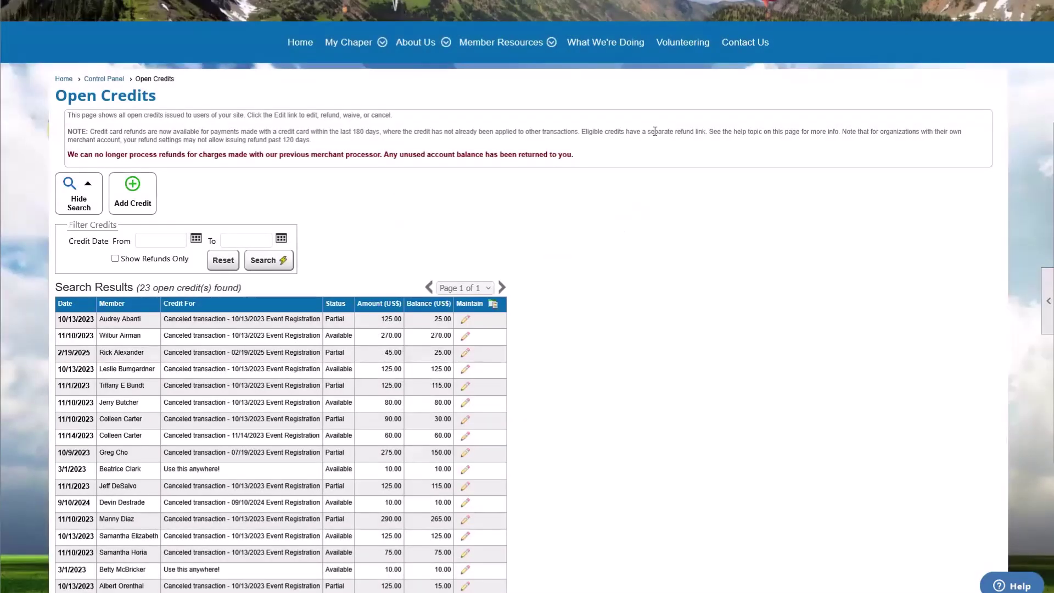